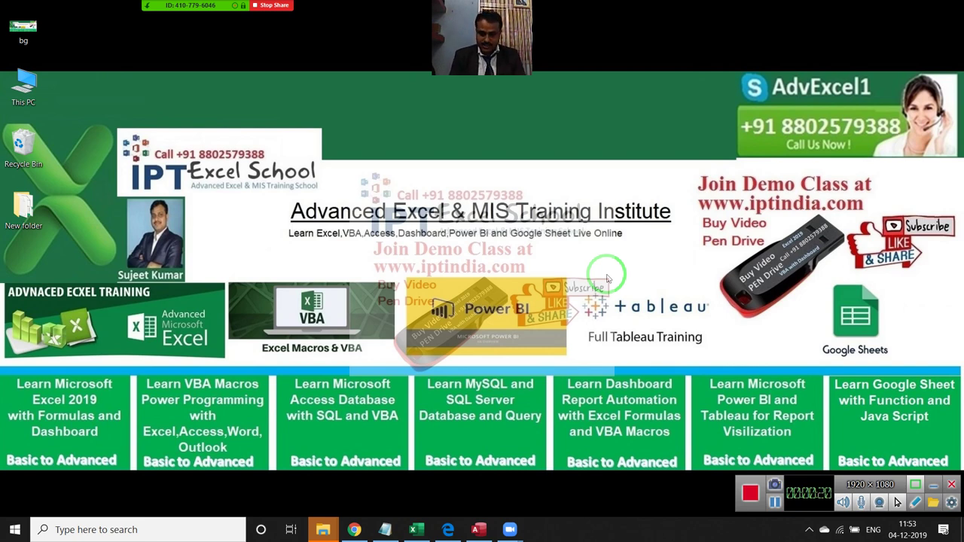
Bring Excel forward, add blank sheets Sheet4 and Sheet5, and return to Sheet1
click(415, 532)
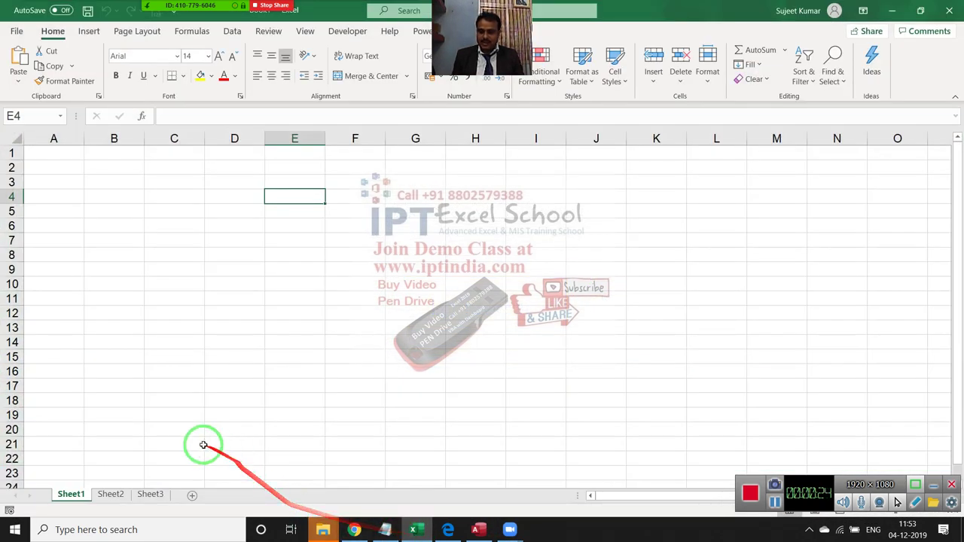
click(193, 495)
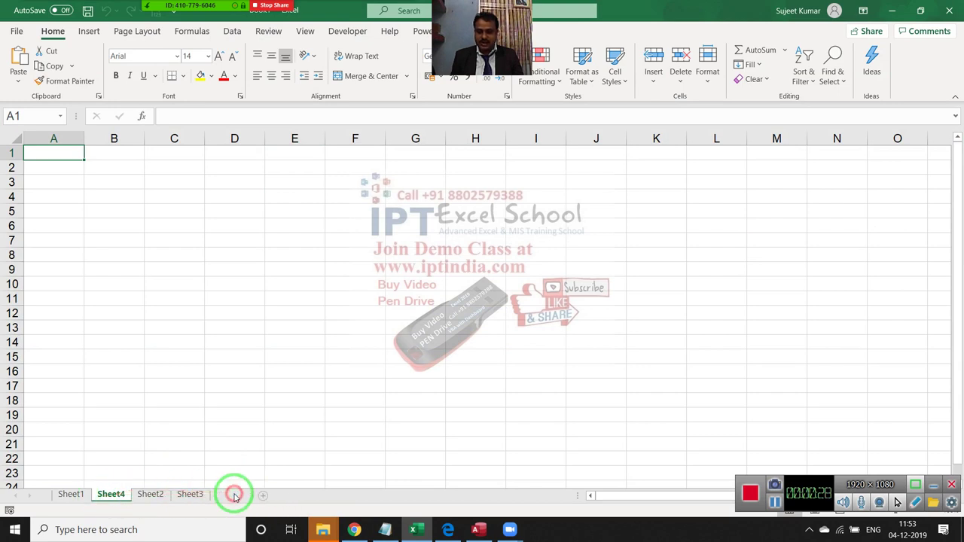
click(232, 495)
click(74, 498)
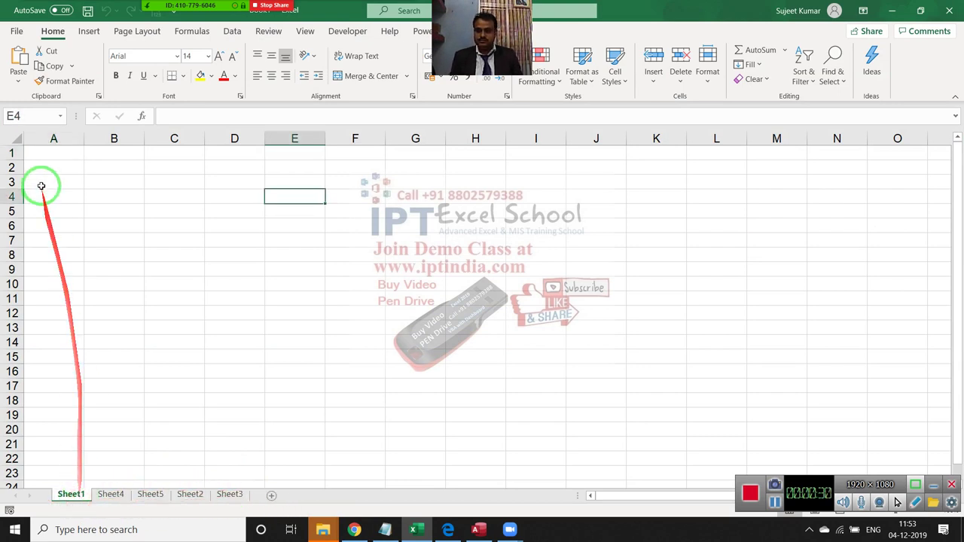
Enter the header Name in A1 and fill the months Jan through Apr across B1:E1
click(47, 156)
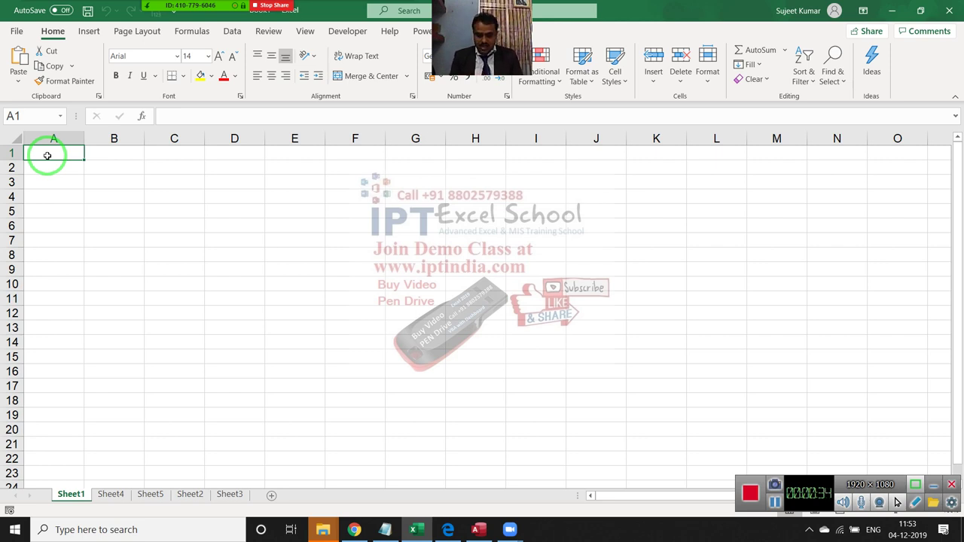
text(Name)
key(Return)
key(Up)
key(Right)
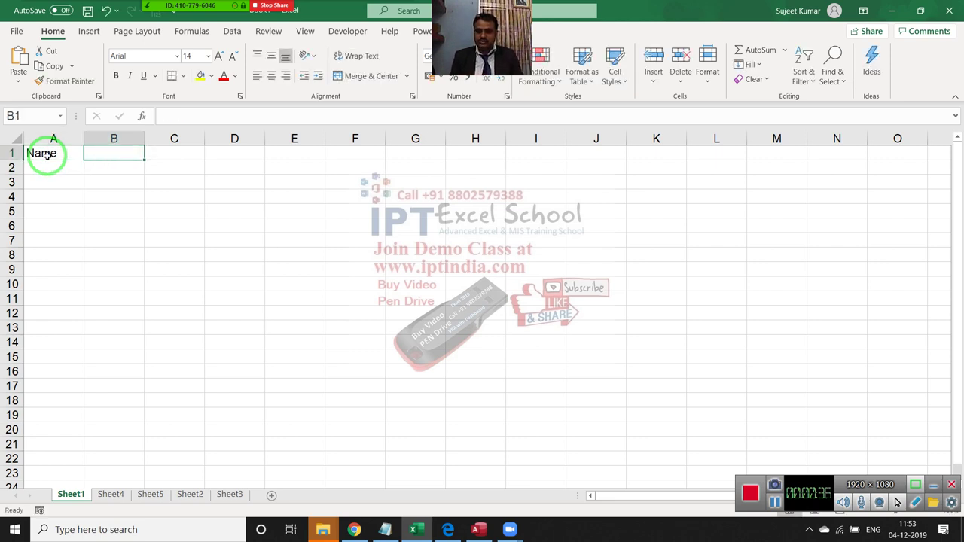
text(Jan)
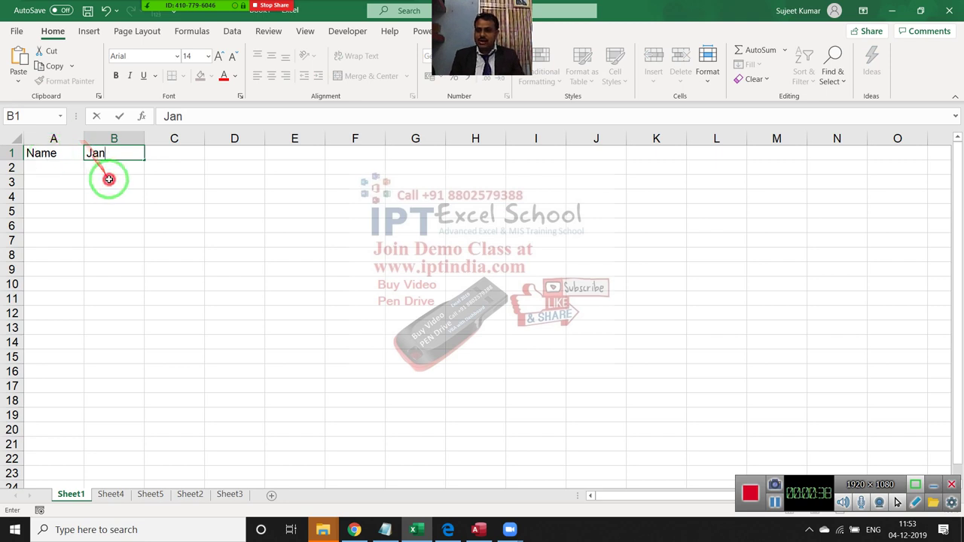
click(108, 179)
click(114, 154)
drag(144, 160, 260, 159)
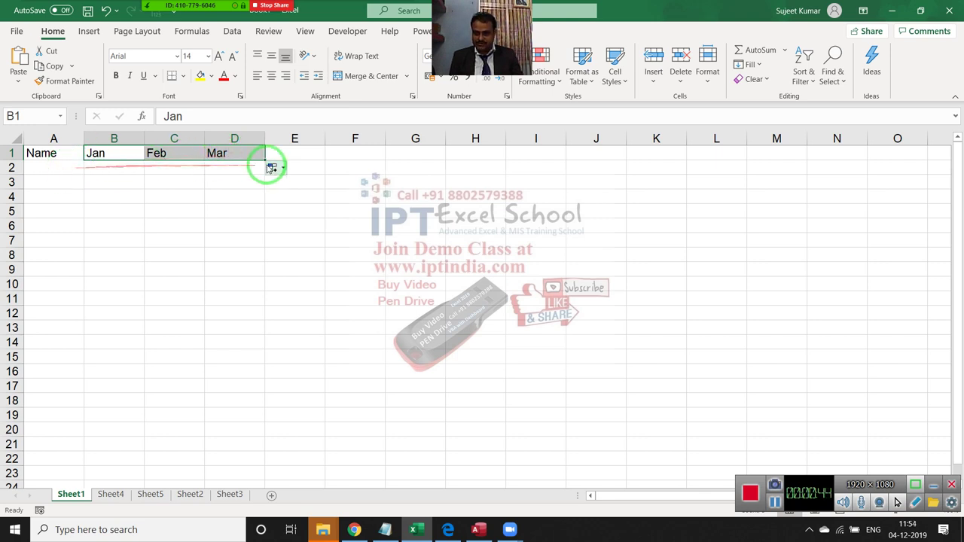
drag(263, 159, 301, 160)
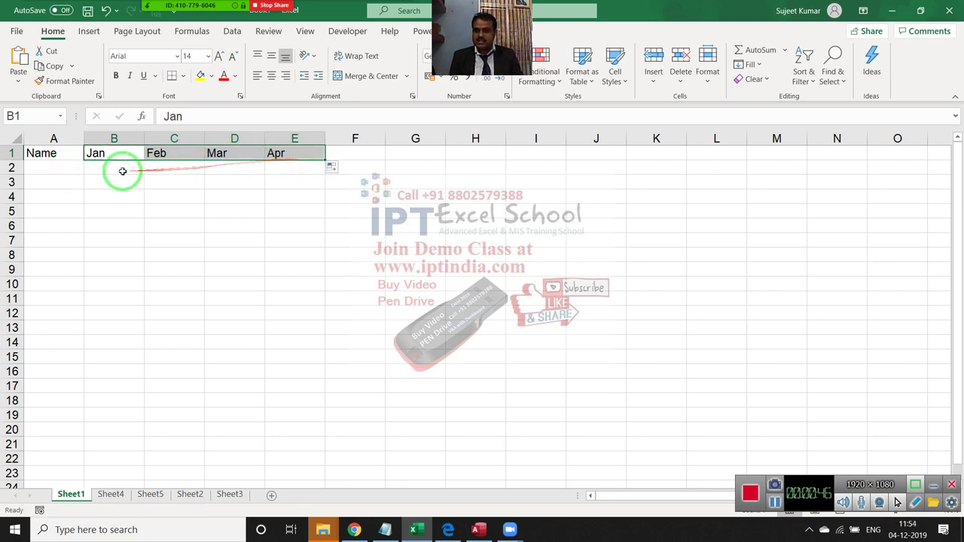
Enter a first name in A2 and fill the name list down to row 11
click(73, 168)
text(OP)
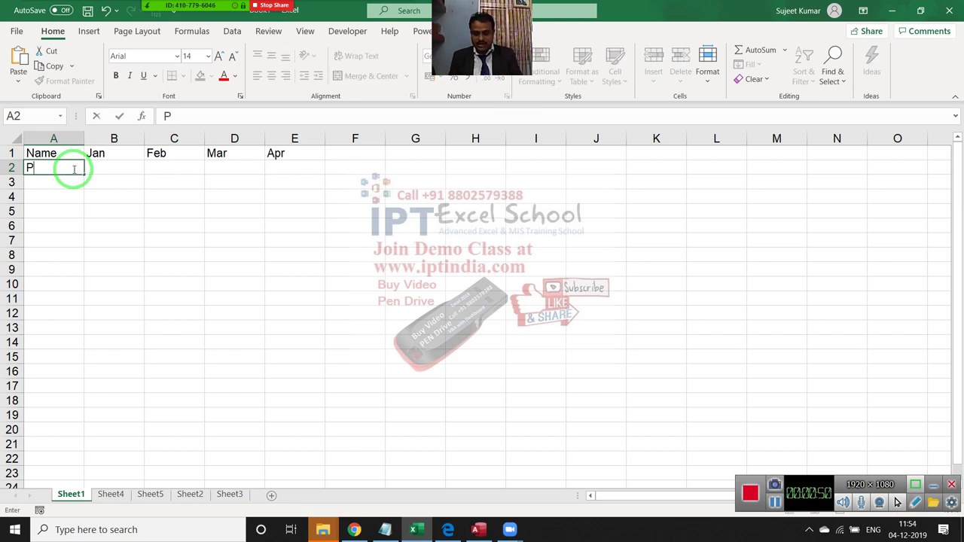
text(a)
key(Return)
click(73, 169)
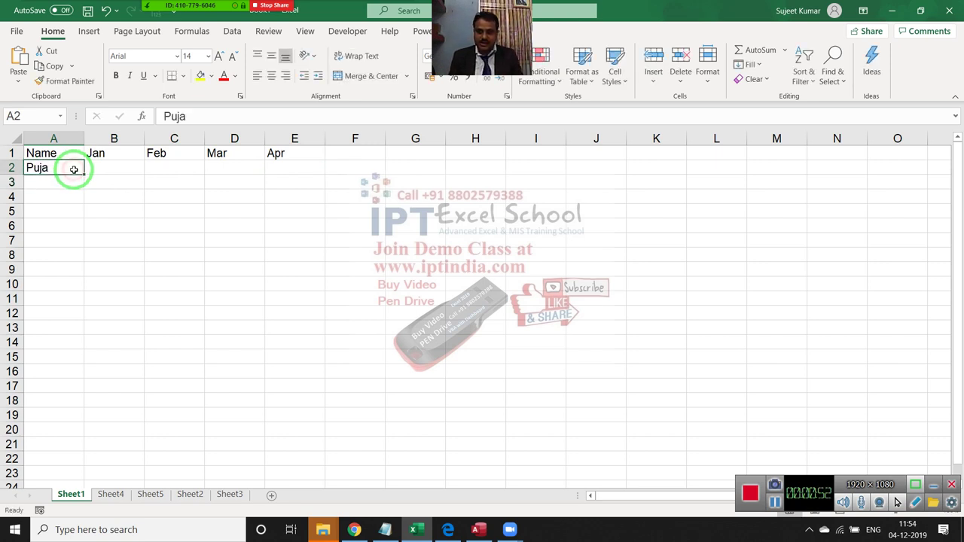
drag(81, 176, 78, 298)
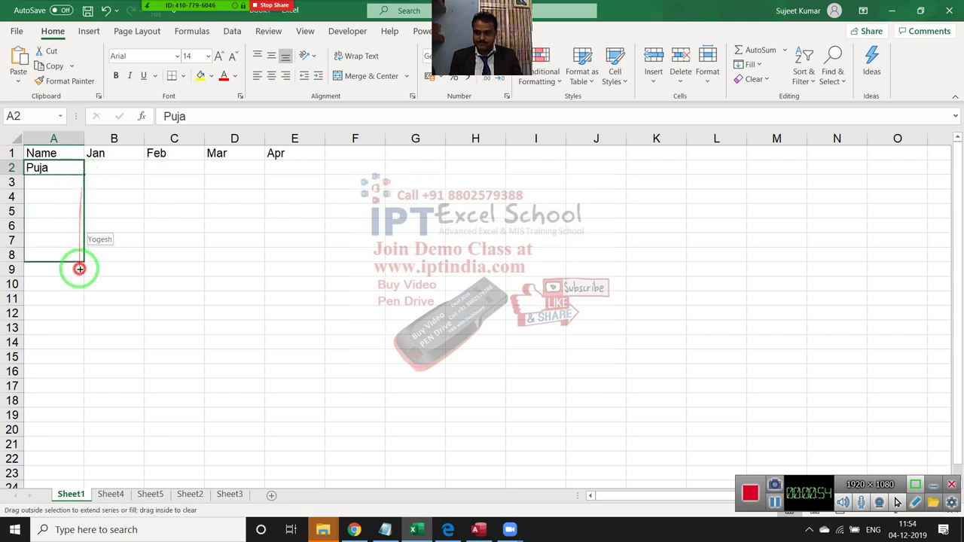
click(114, 171)
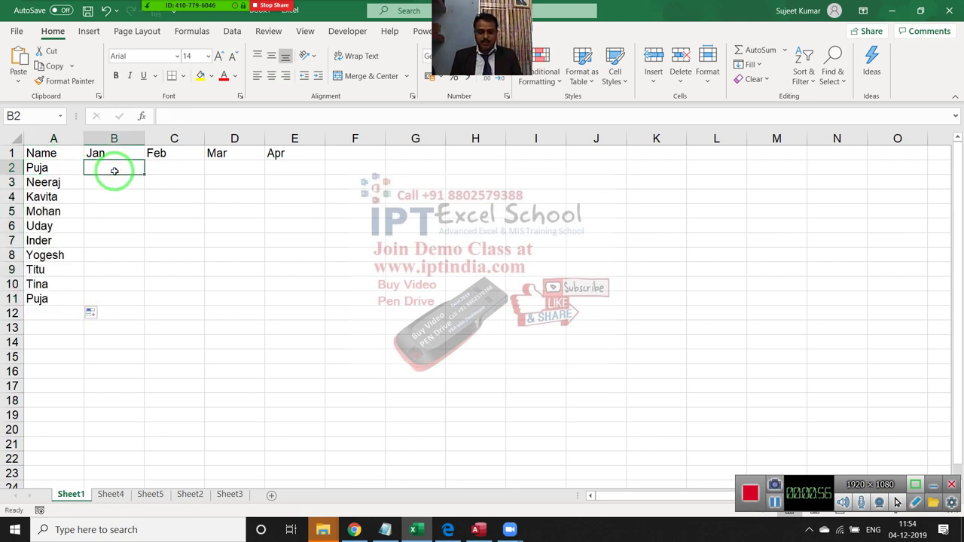
Enter the formula =RANDBETWEEN(10,90) in cell B2
text(=ra)
key(Down)
key(Down)
key(Tab)
text(1)
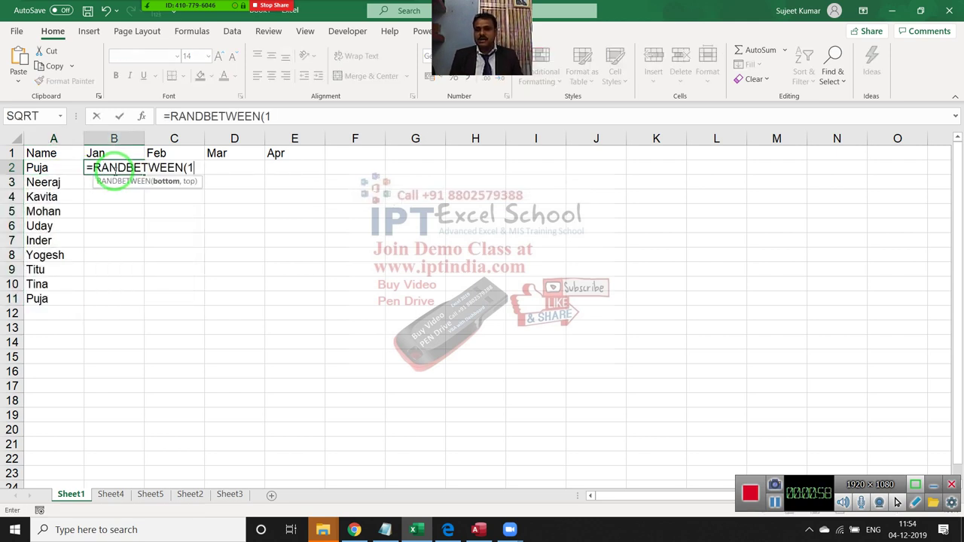
text(90)
key(Return)
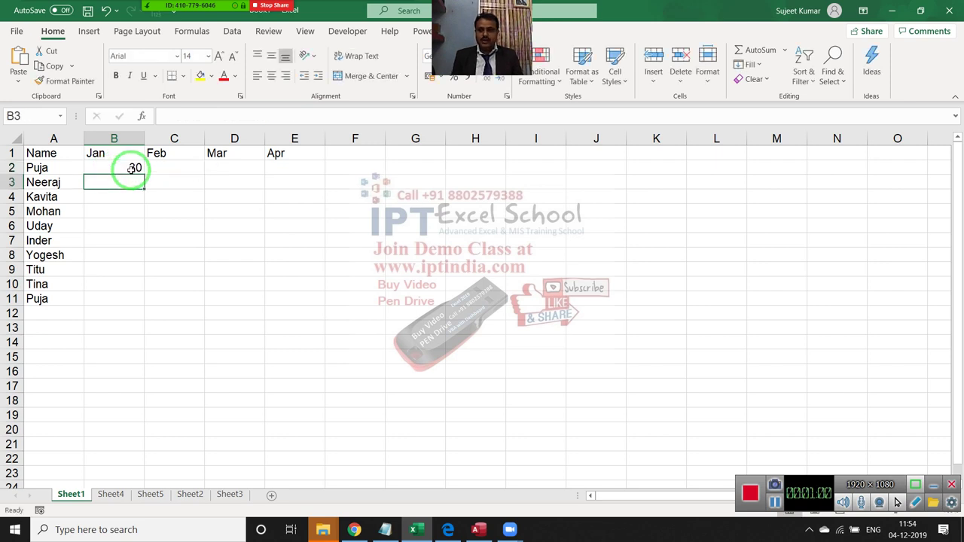
Fill the RANDBETWEEN formula across and down to cover B2:E11
key(Up)
key(Up)
key(Right)
key(Right)
key(Right)
key(Down)
key(shift+Left)
key(shift+Left)
key(shift+Left)
key(ctrl+r)
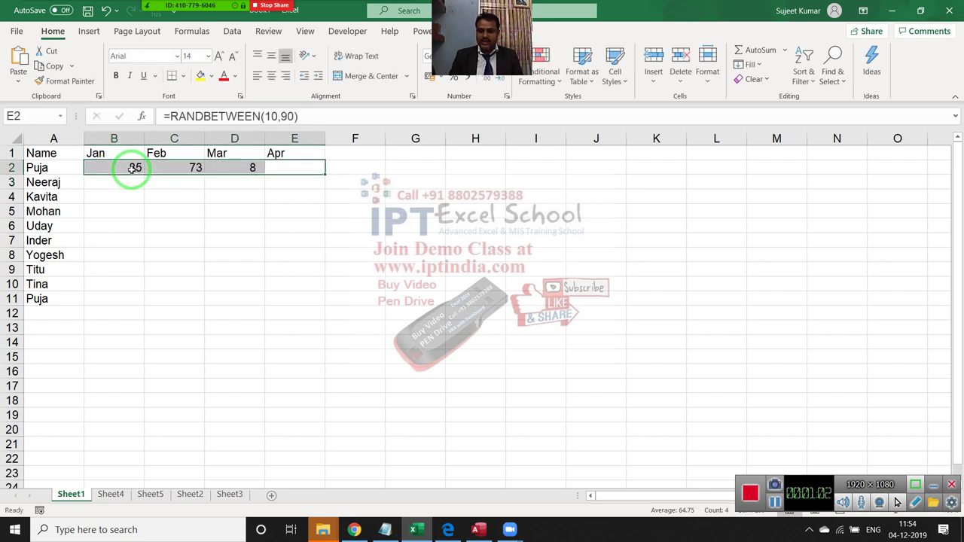
key(shift+Down)
key(shift+Down)
key(shift+Down)
key(shift+Down)
key(shift+Down)
key(shift+Down)
key(shift+Down)
key(shift+Down)
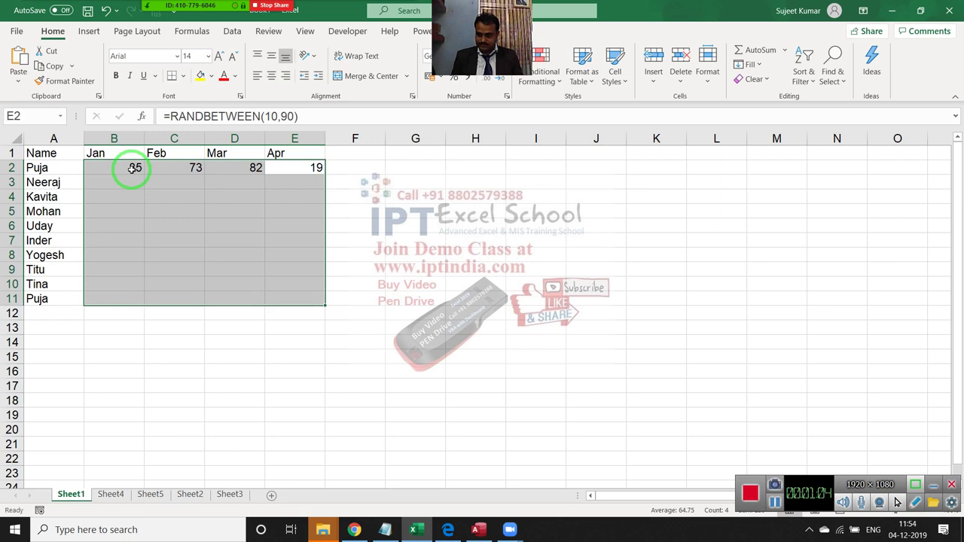
key(ctrl+d)
Select the whole A1:E11 table, undoing an accidental fill-down, and copy it
key(Up)
key(Home)
key(ctrl+shift+Right)
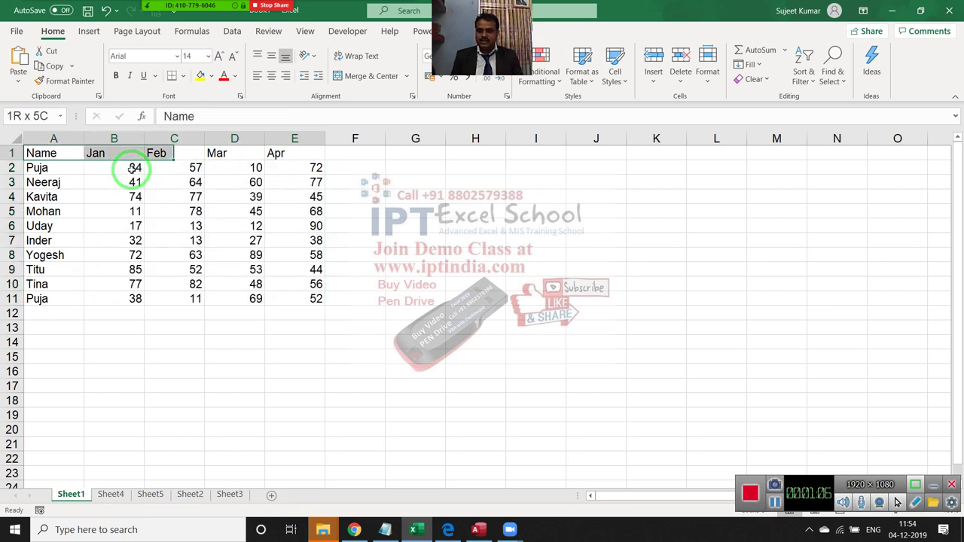
key(ctrl+shift+Down)
key(ctrl+d)
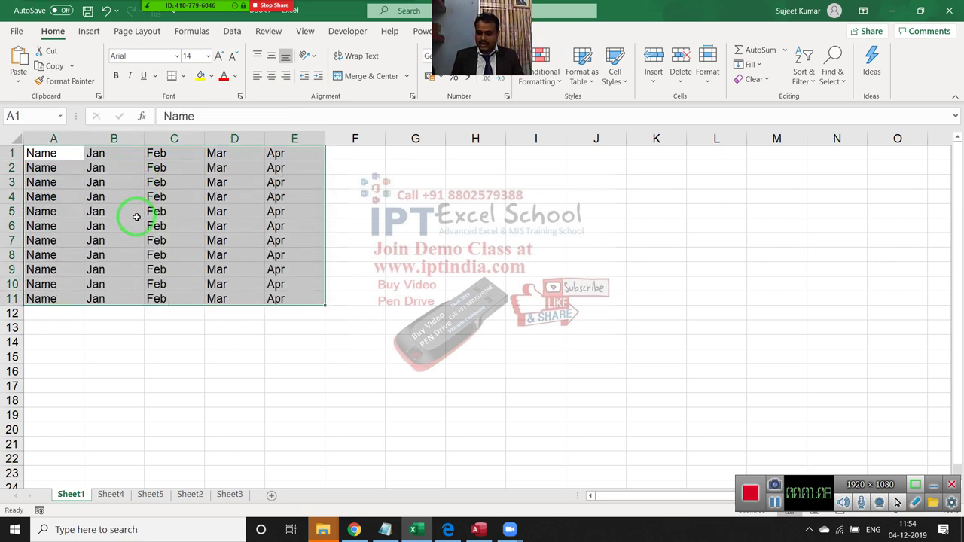
key(ctrl+z)
key(ctrl+c)
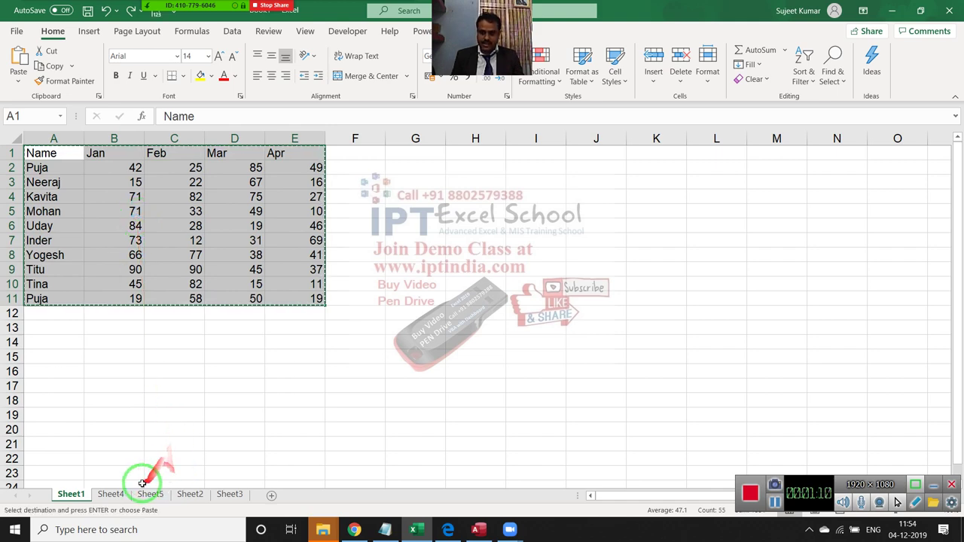
Paste the copied table into Sheet4, Sheet5, Sheet2 and Sheet3
click(110, 494)
key(ctrl+v)
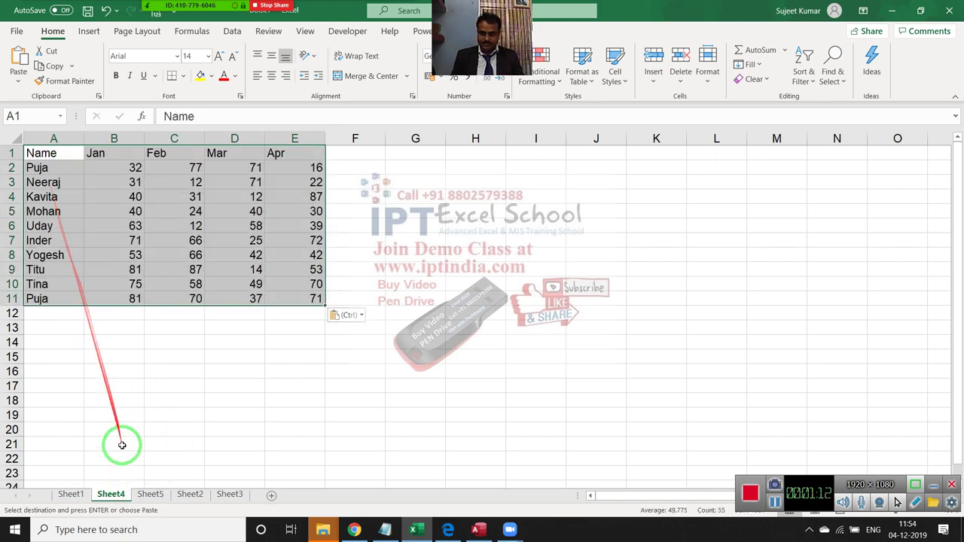
click(150, 494)
key(ctrl+v)
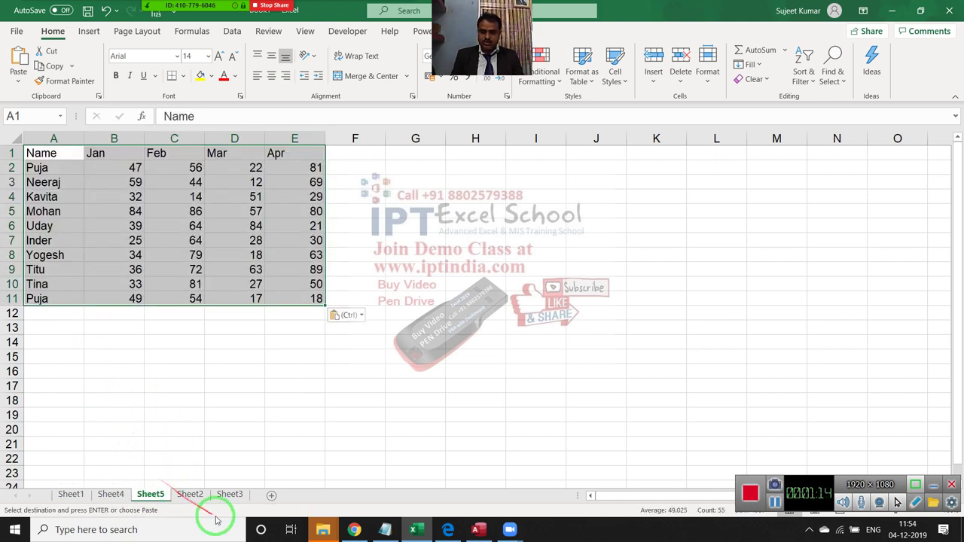
click(192, 495)
key(ctrl+v)
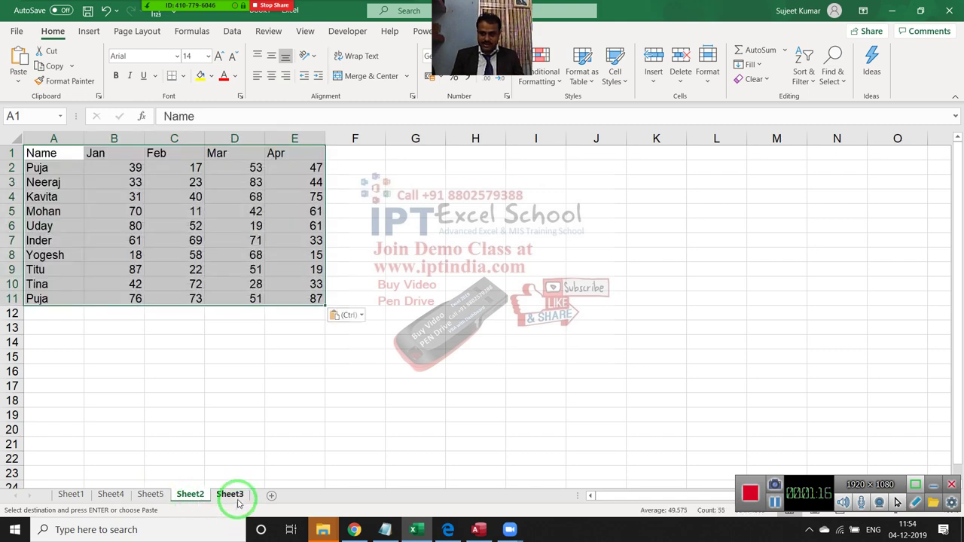
click(231, 494)
key(ctrl+v)
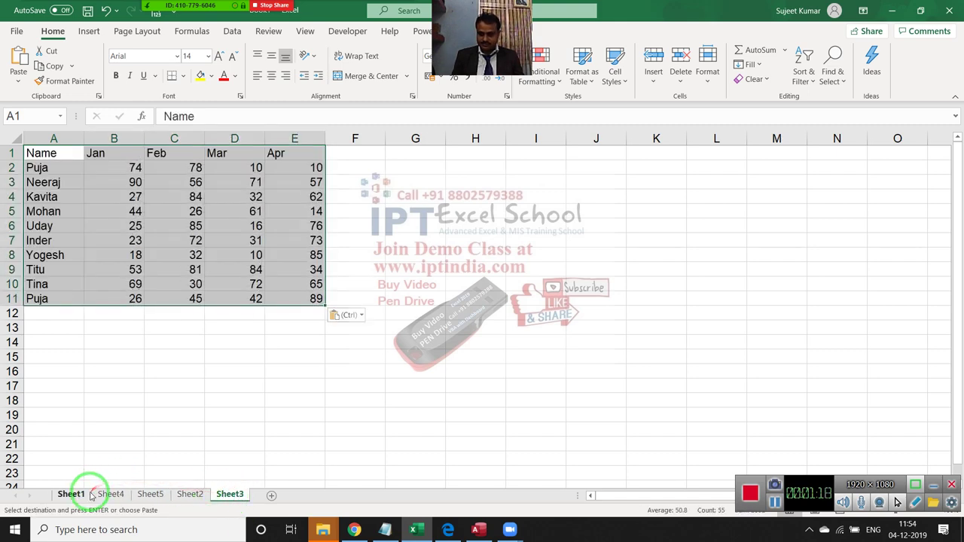
Group the worksheets and paste the table as plain values
shift+click(71, 495)
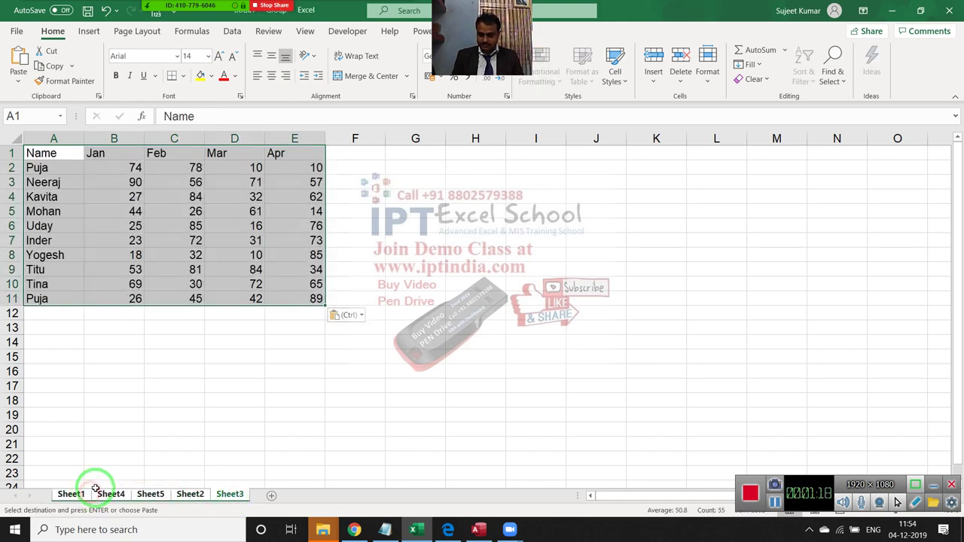
click(18, 80)
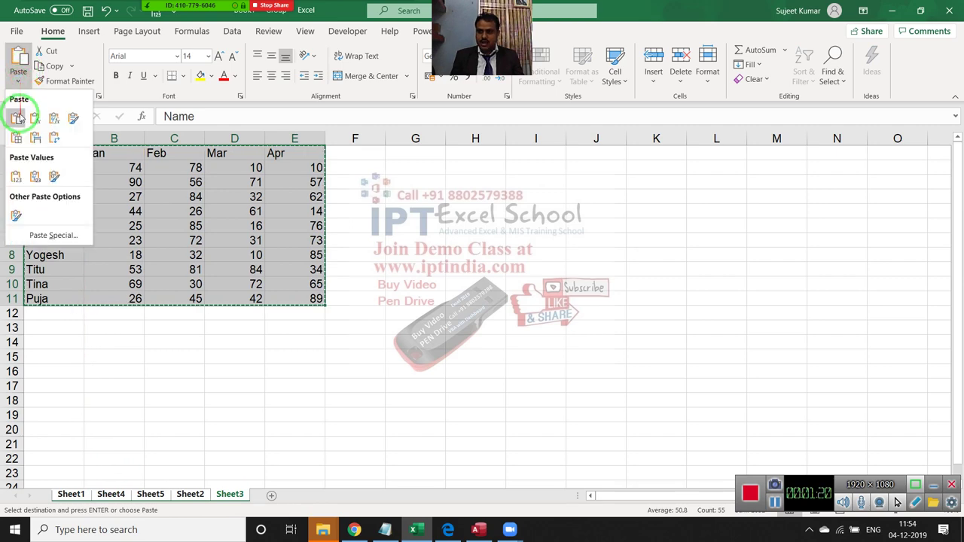
click(15, 175)
Add a new worksheet and rename it Data
click(280, 474)
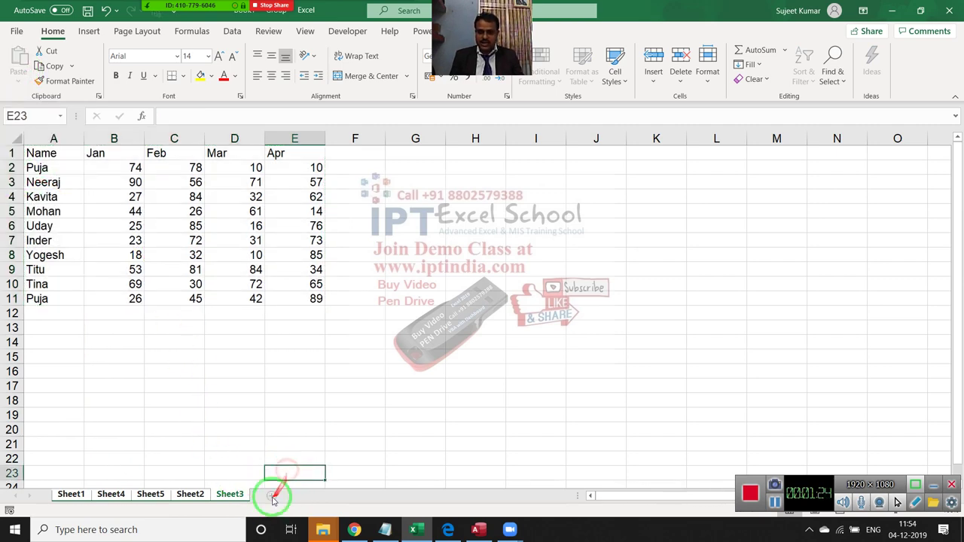
click(271, 495)
double_click(271, 496)
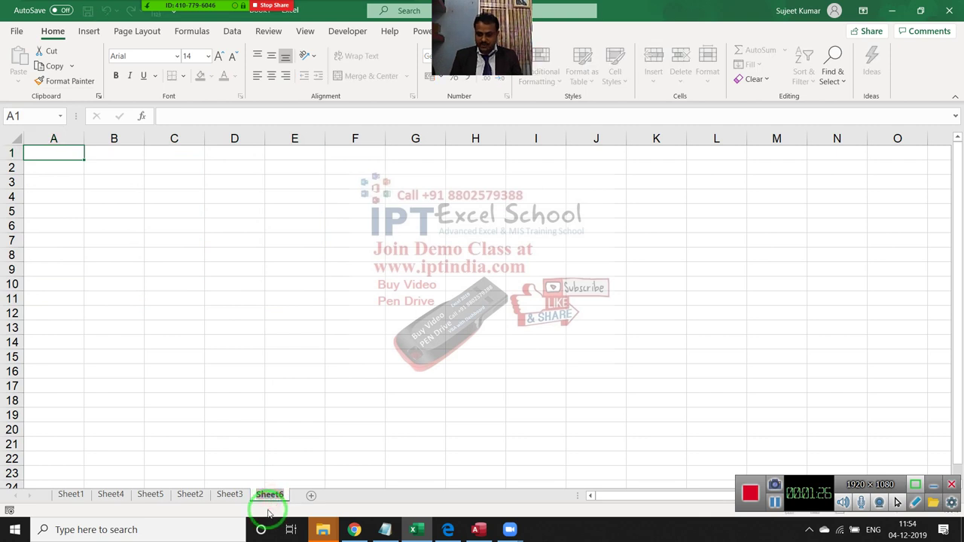
text(Data)
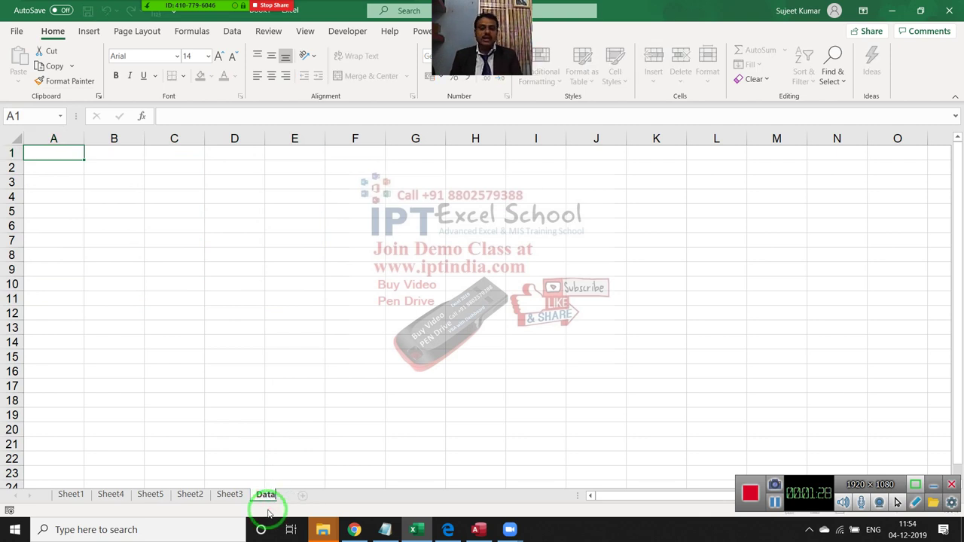
click(257, 370)
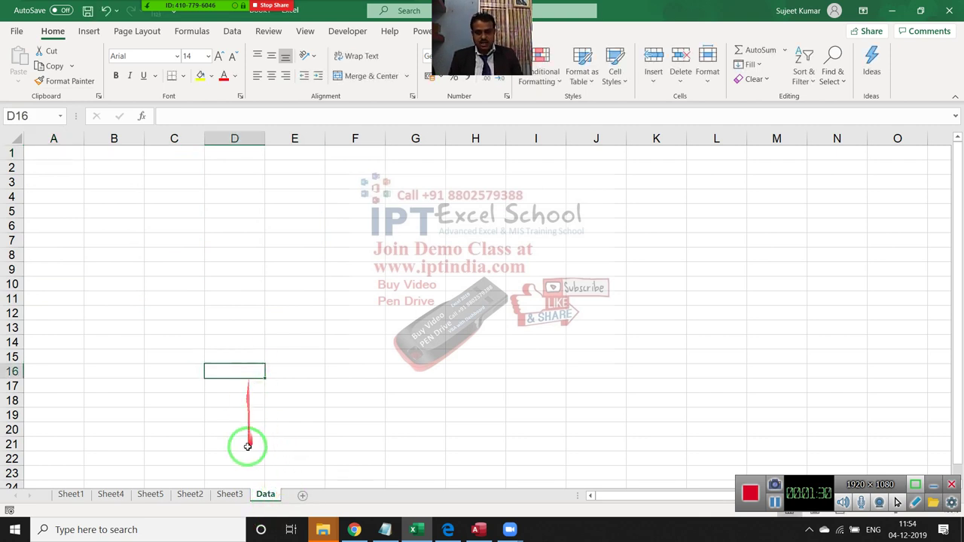
Copy the Sheet1 table and paste it into the Data sheet at A1
click(232, 497)
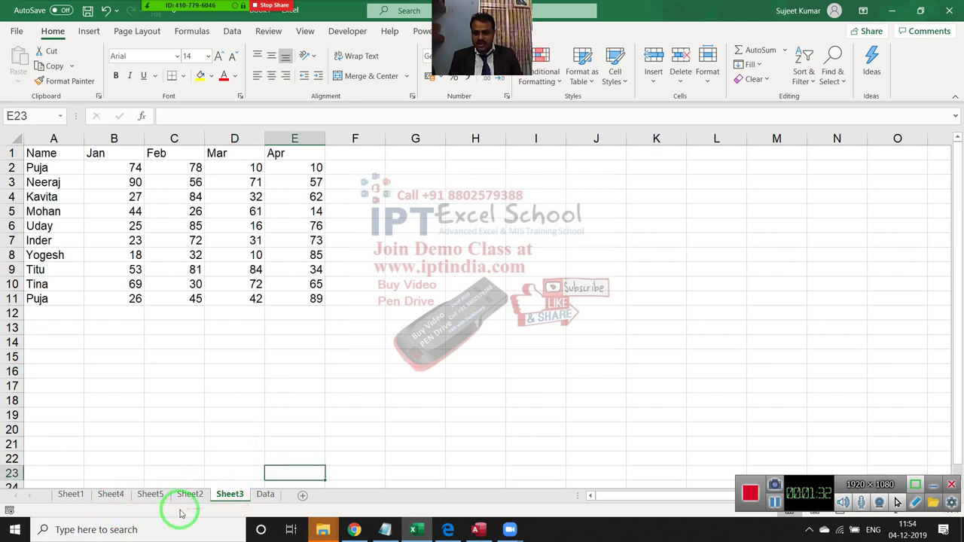
click(150, 495)
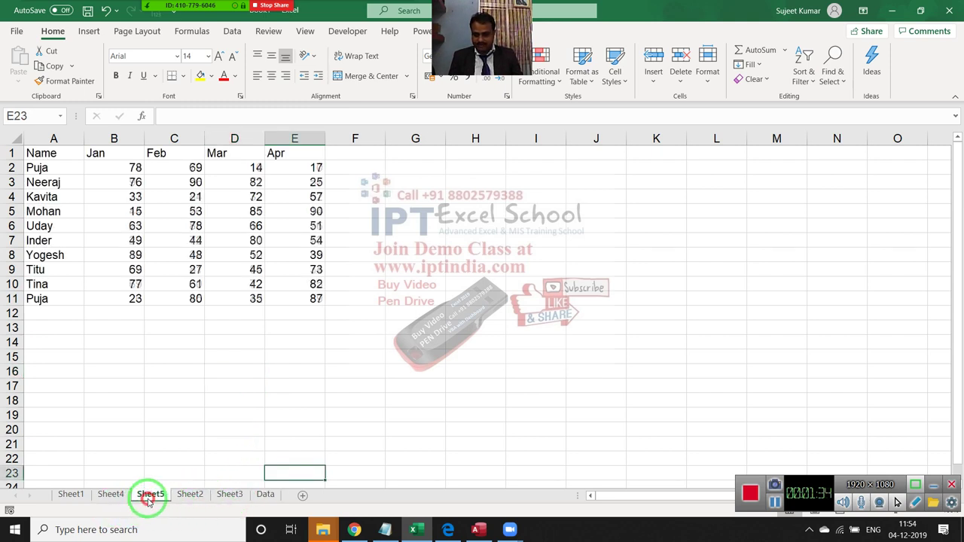
ctrl+click(118, 498)
click(118, 498)
click(72, 495)
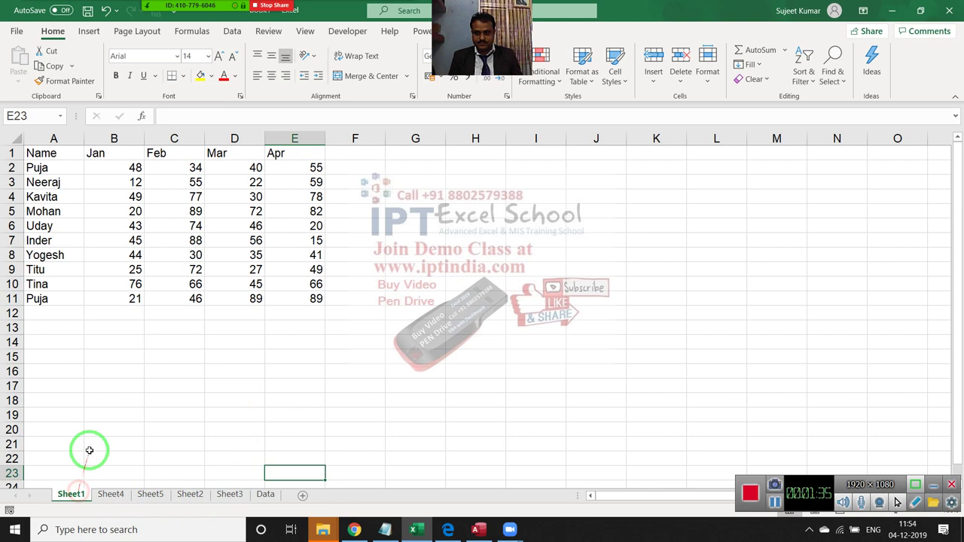
click(66, 154)
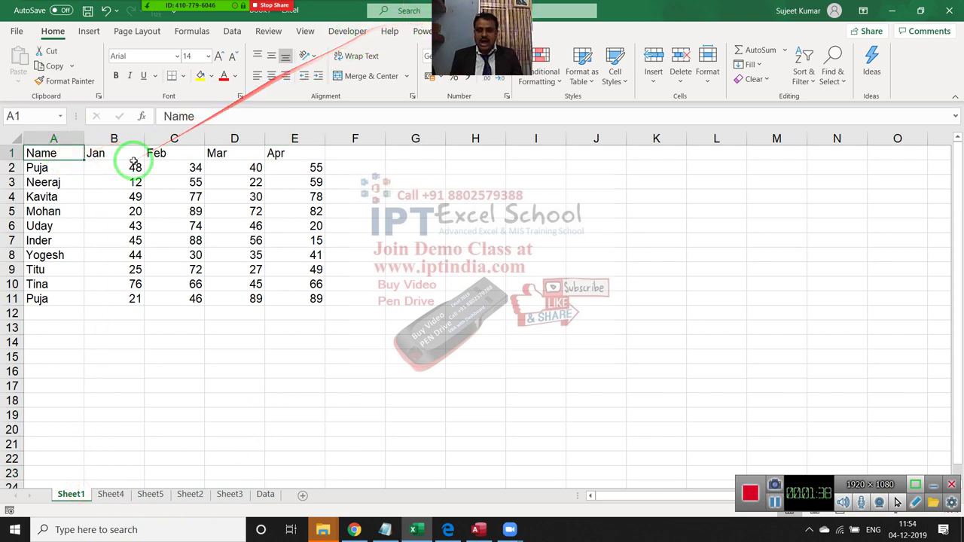
click(136, 270)
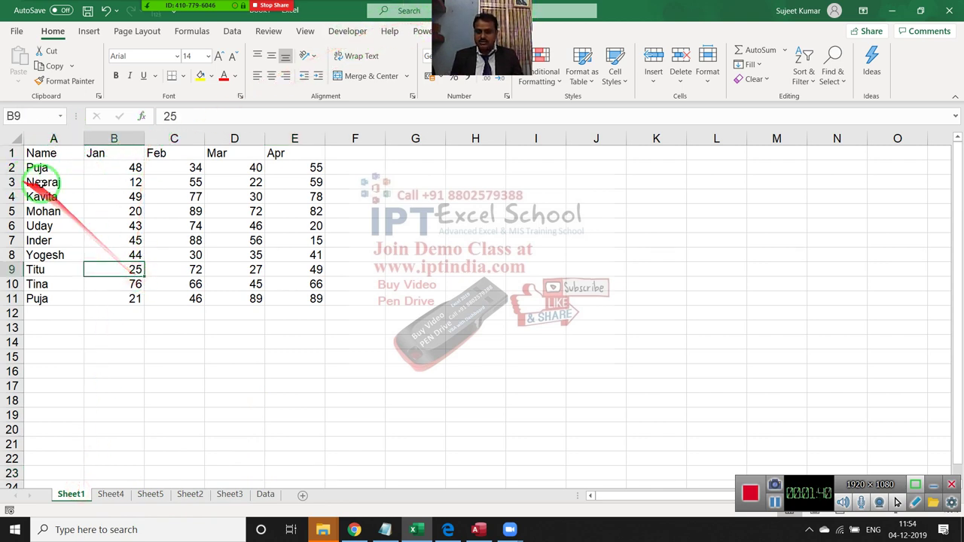
click(46, 180)
key(ctrl+a)
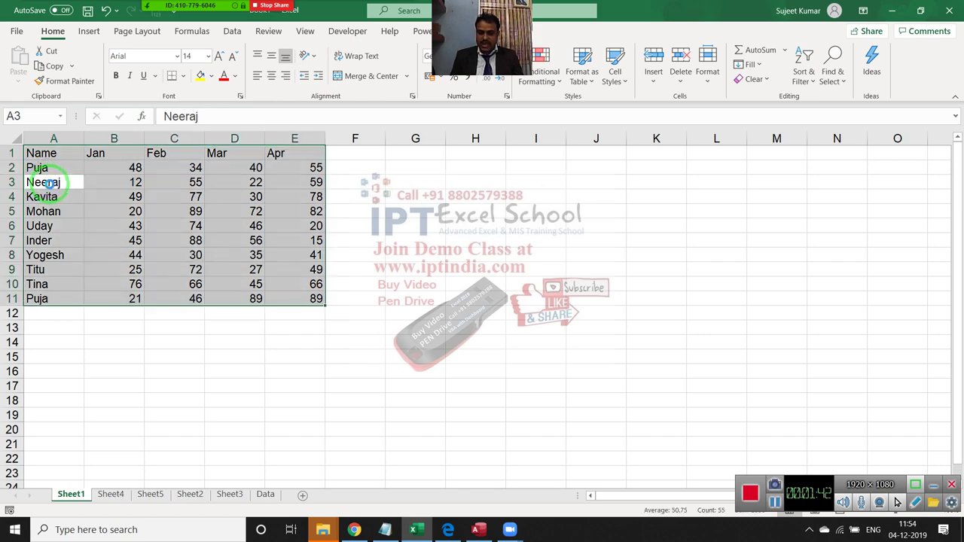
key(ctrl+c)
click(265, 495)
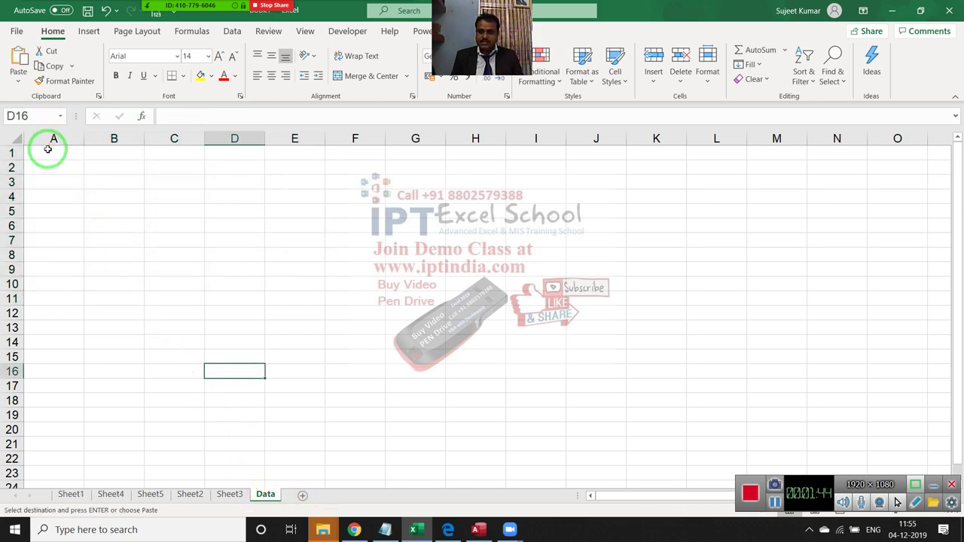
click(48, 156)
key(ctrl+v)
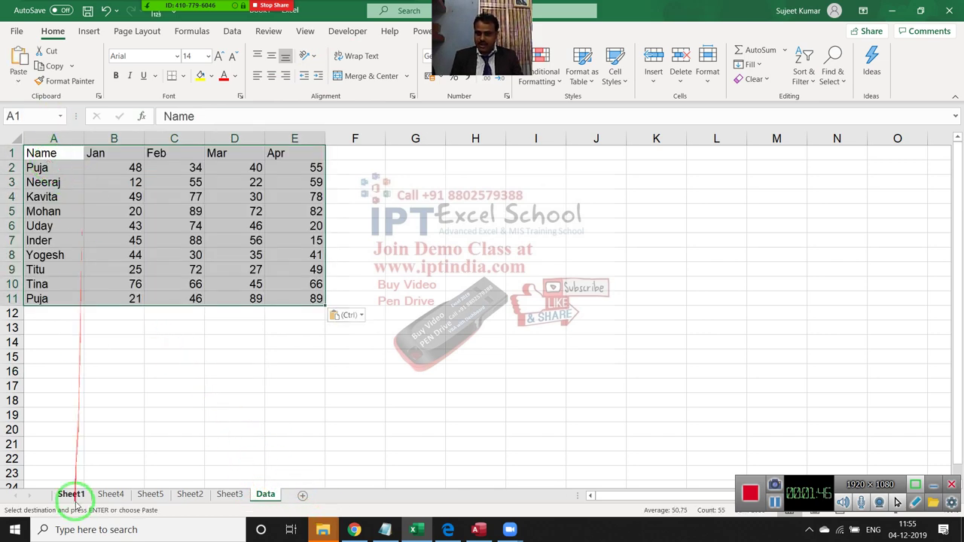
Copy the Sheet4 table and paste it into the Data sheet at A12
click(72, 495)
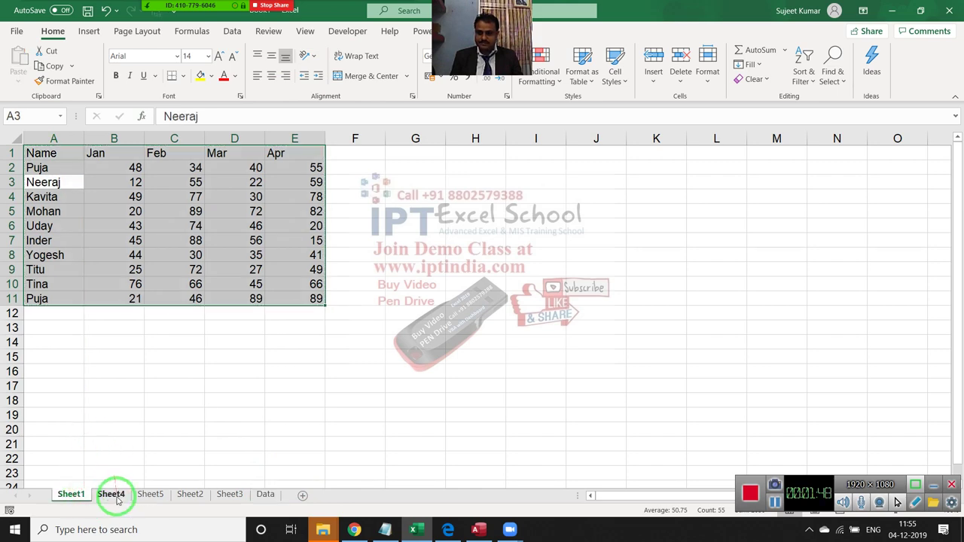
click(111, 494)
click(72, 211)
key(ctrl+a)
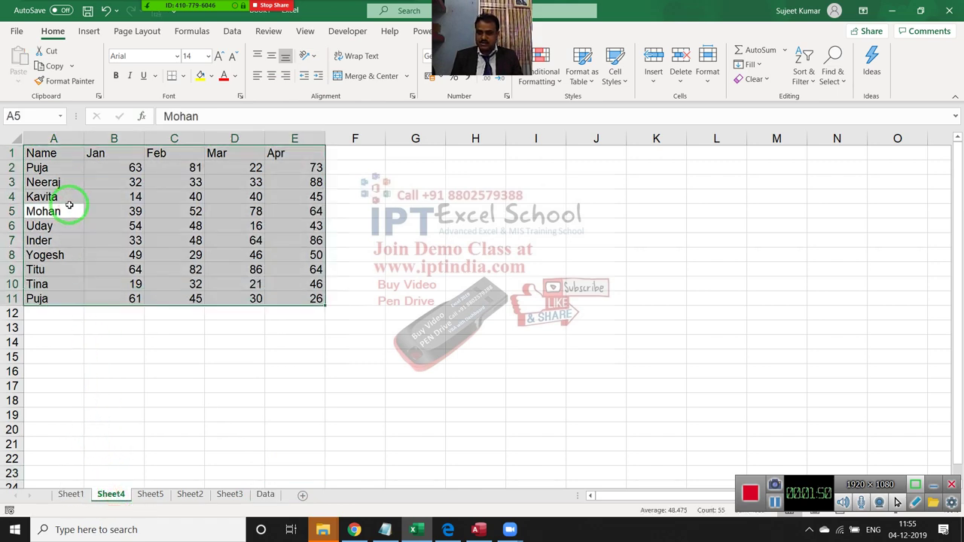
key(ctrl+c)
click(265, 494)
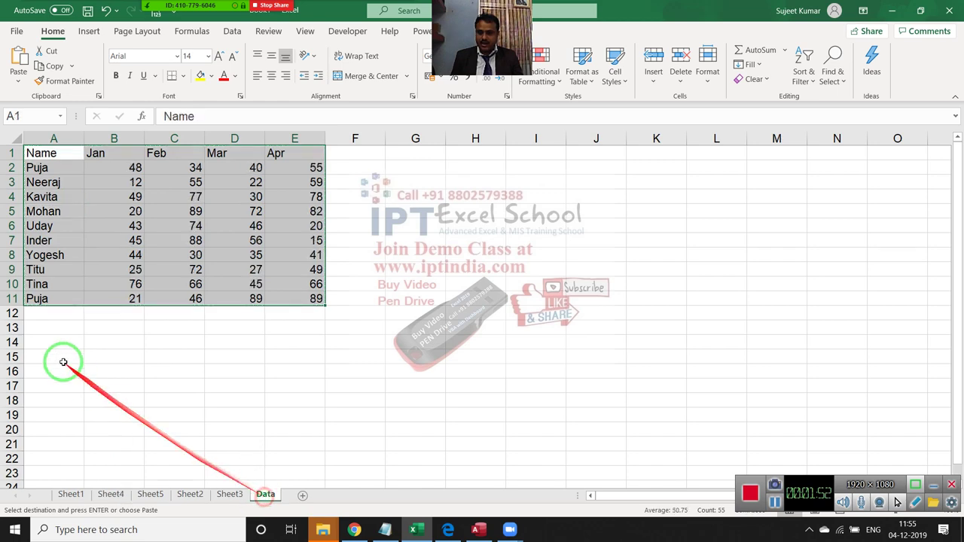
click(47, 315)
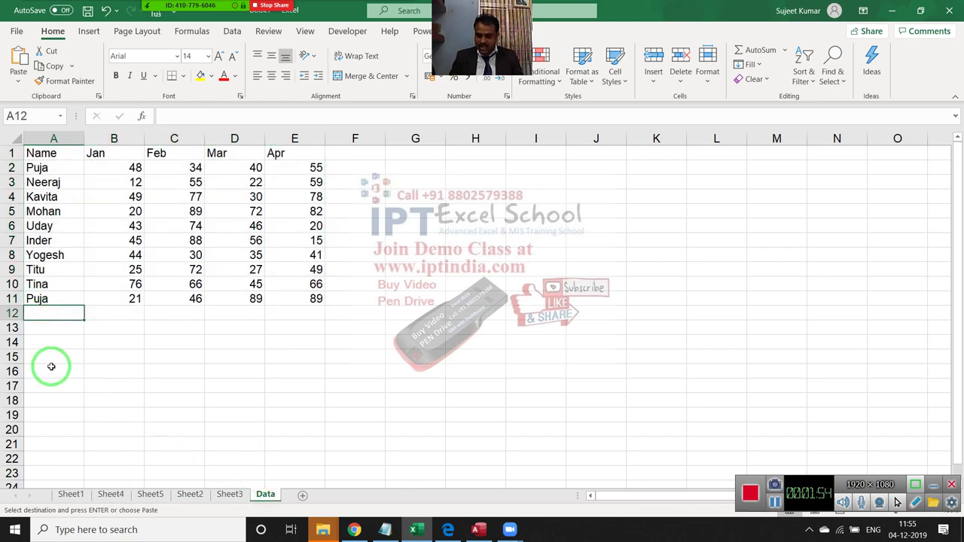
key(ctrl+v)
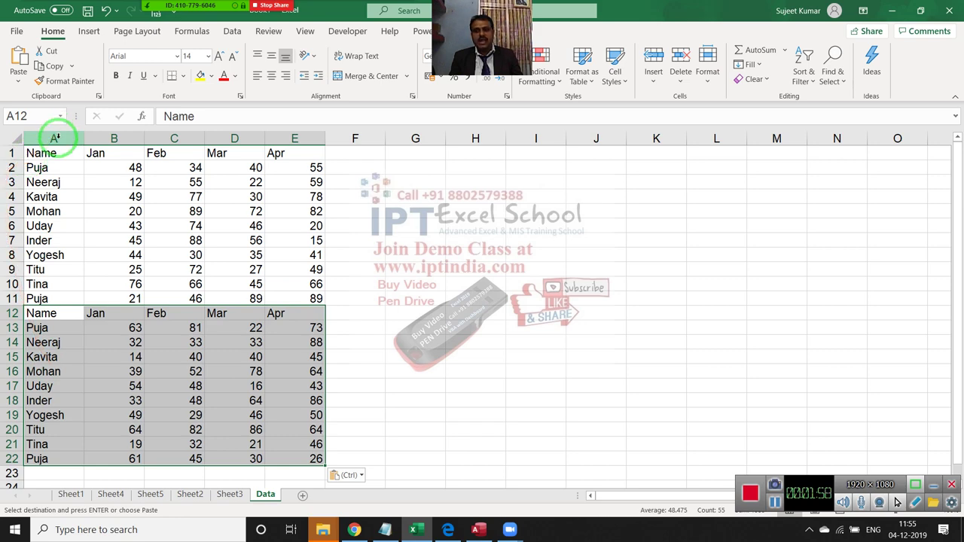
Clear rows 2 through 22 on Data, leaving only the header row
drag(55, 138, 174, 138)
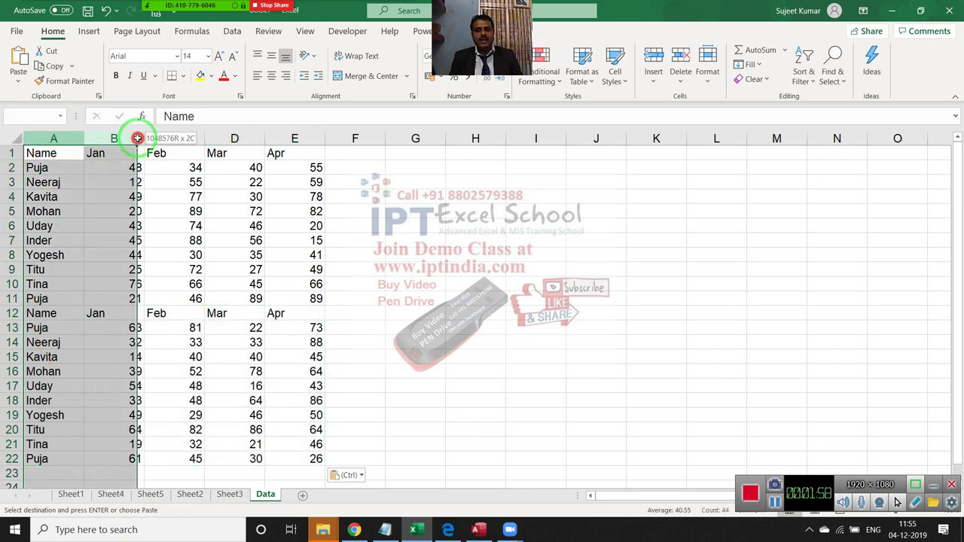
click(6, 167)
key(ctrl+shift+Down)
key(Delete)
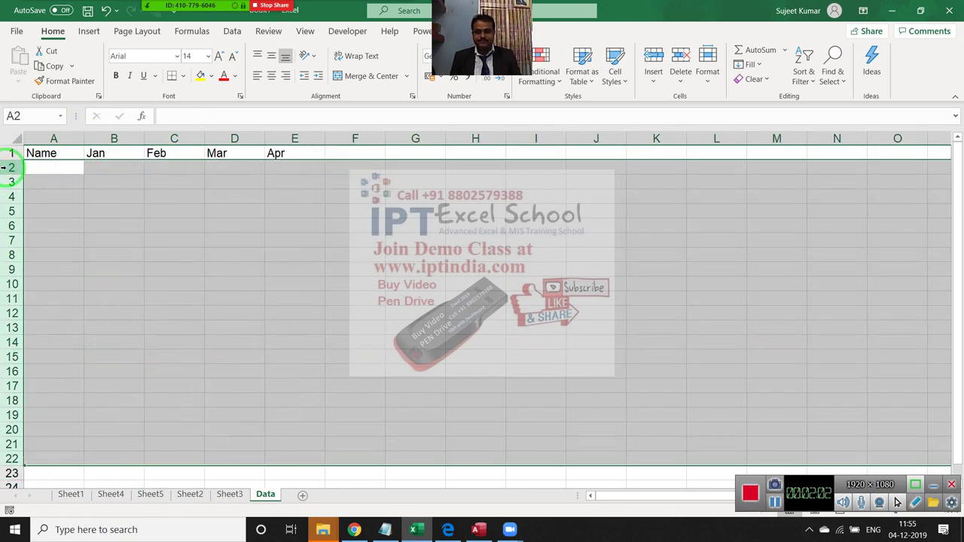
key(ctrl+Home)
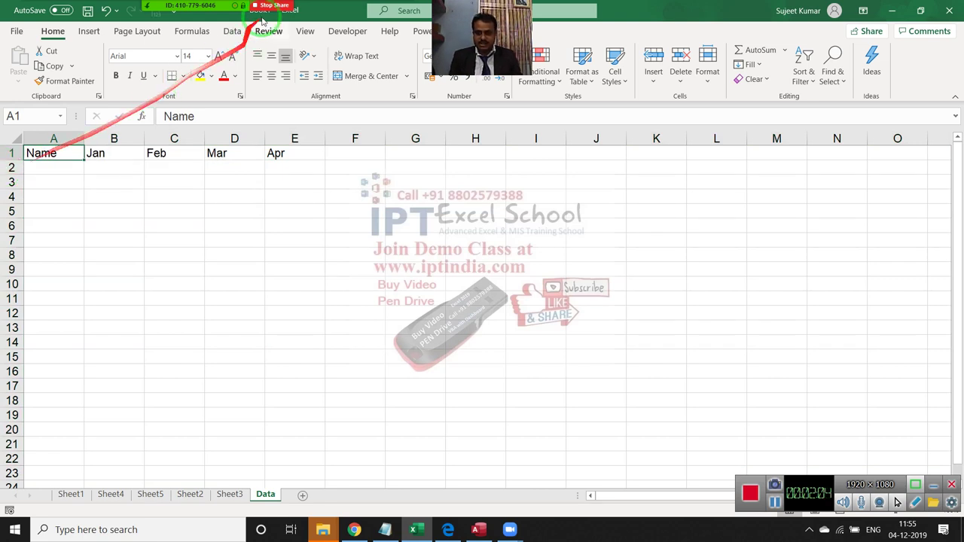
Open the Visual Basic editor from Developer, maximize it, and insert a new module
click(348, 31)
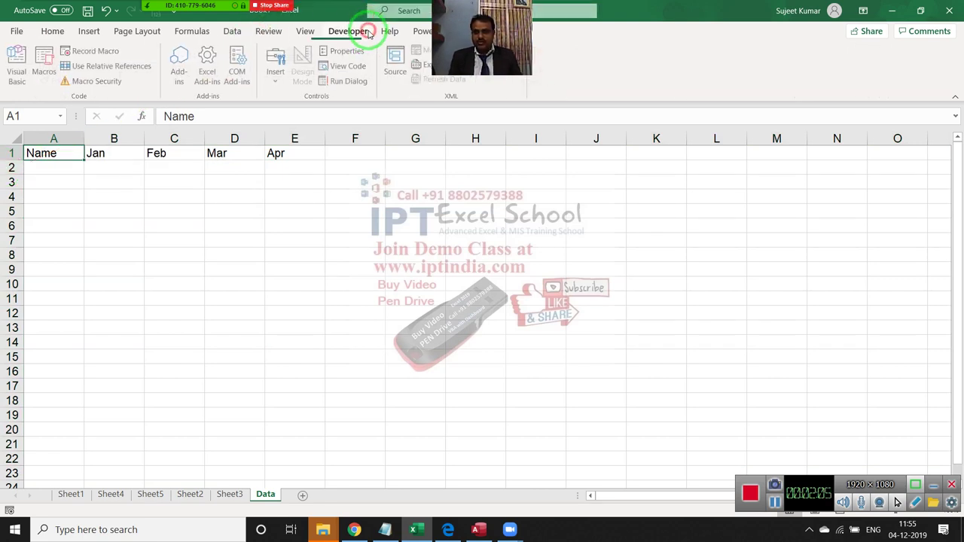
click(17, 64)
click(51, 9)
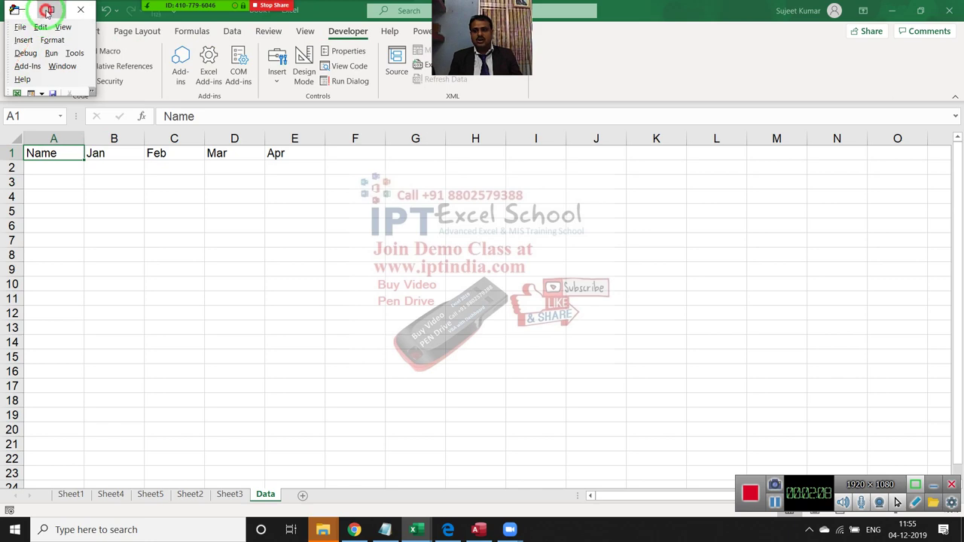
click(82, 22)
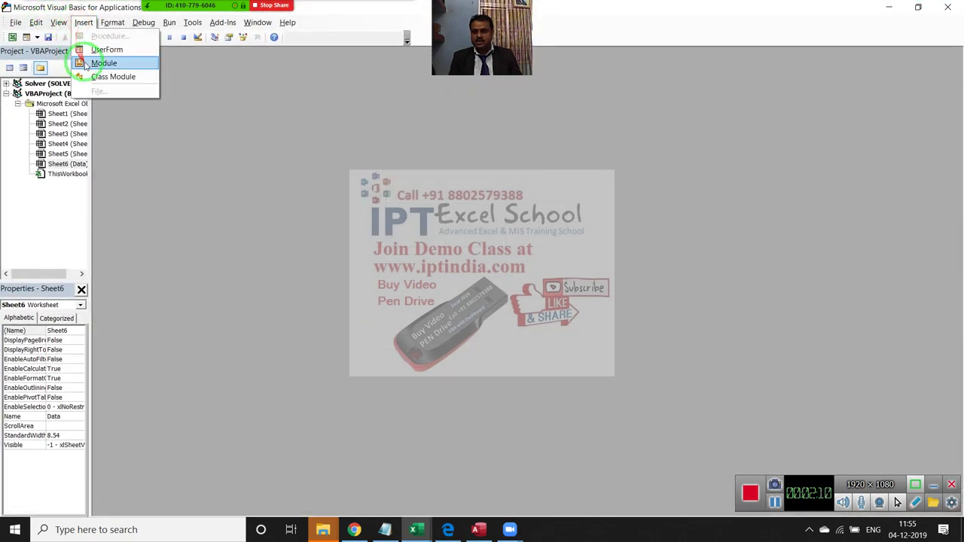
click(84, 65)
text(sub copyp())
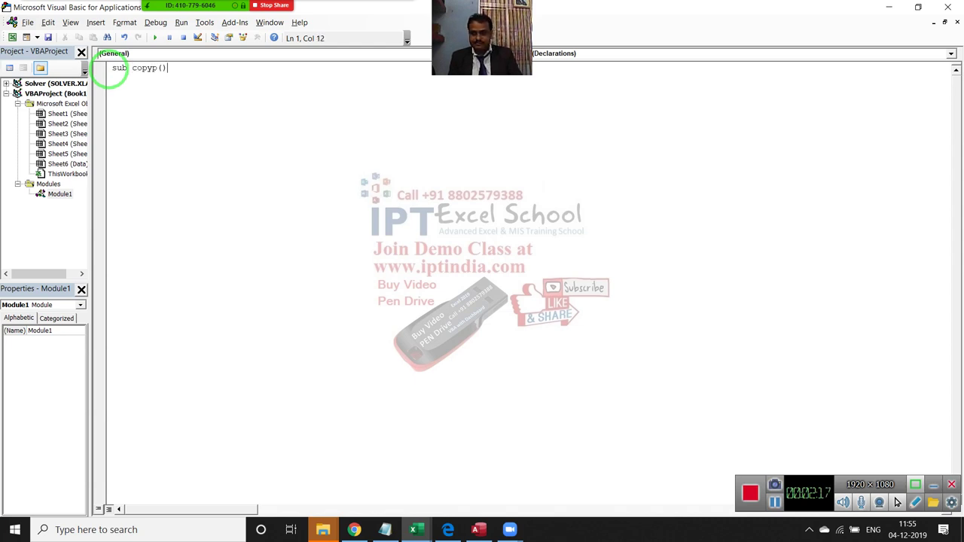
Write Sub copyp() with Sheets(1).Select as its first line
key(Return)
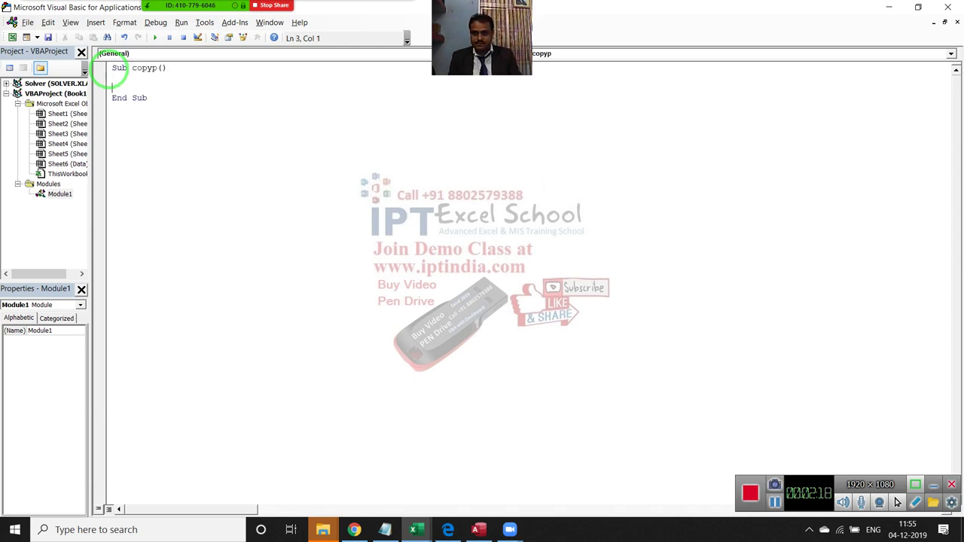
key(Return)
key(Return)
key(Return)
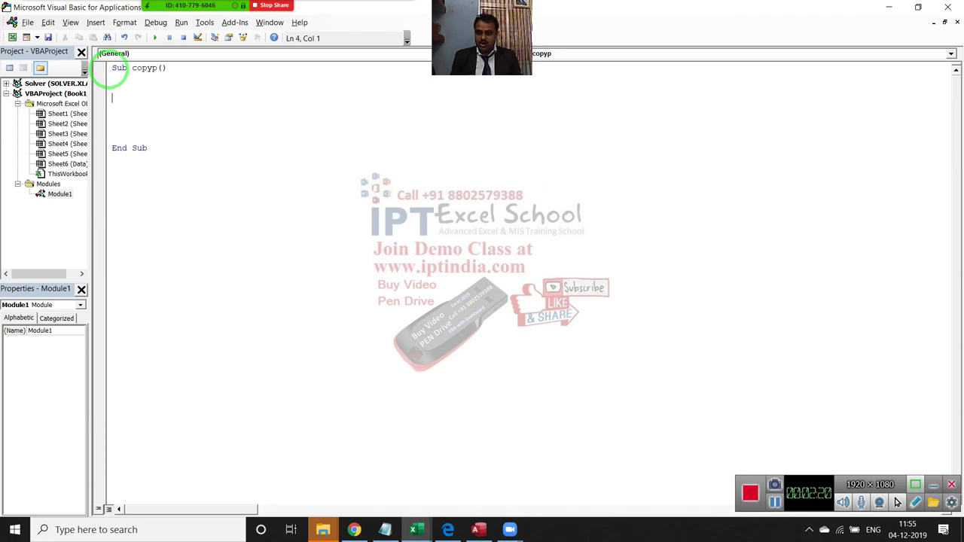
key(alt+F11)
key(alt+F11)
text(sheets)
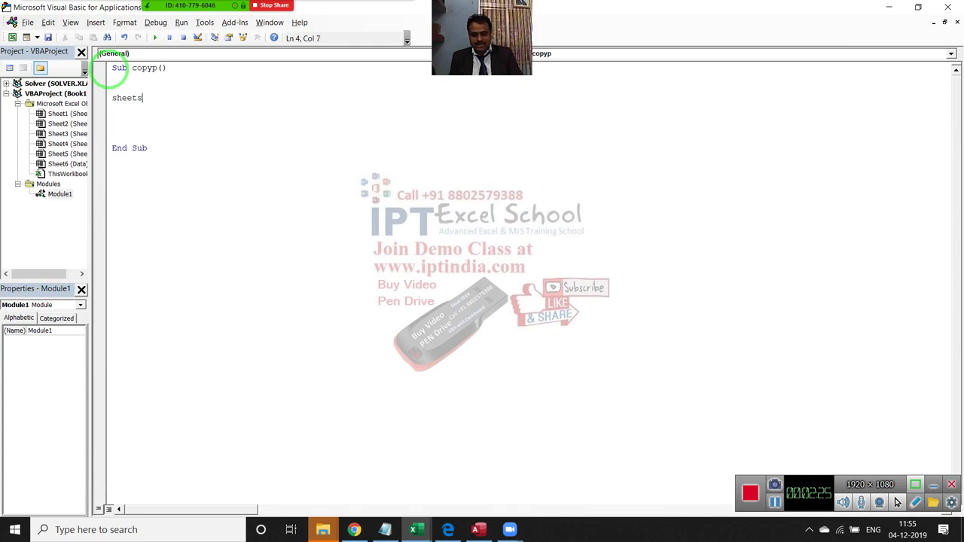
text((1)
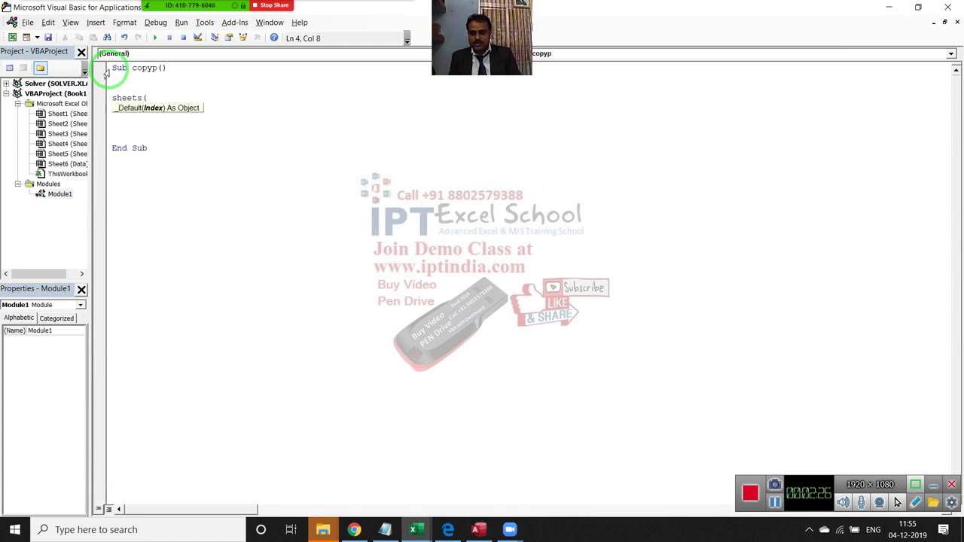
text().)
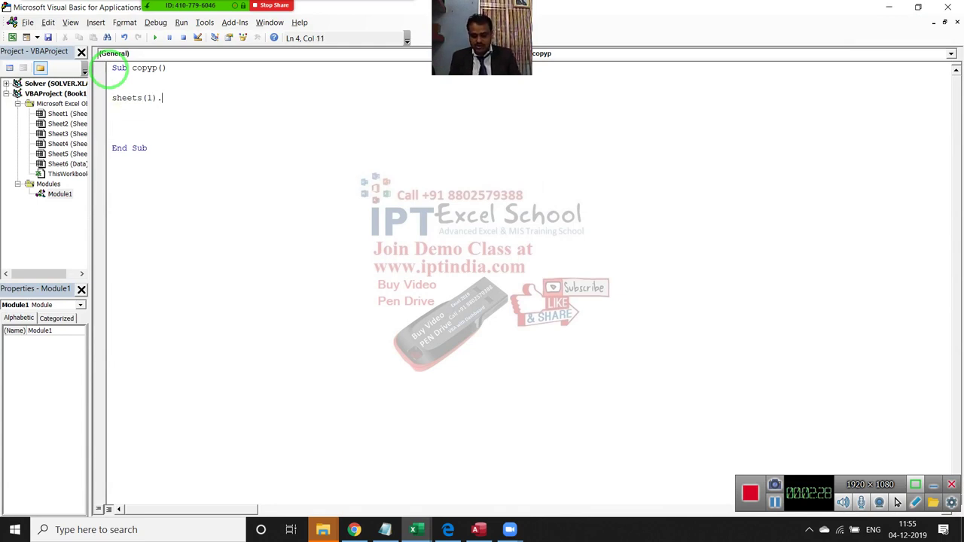
text(select)
key(Return)
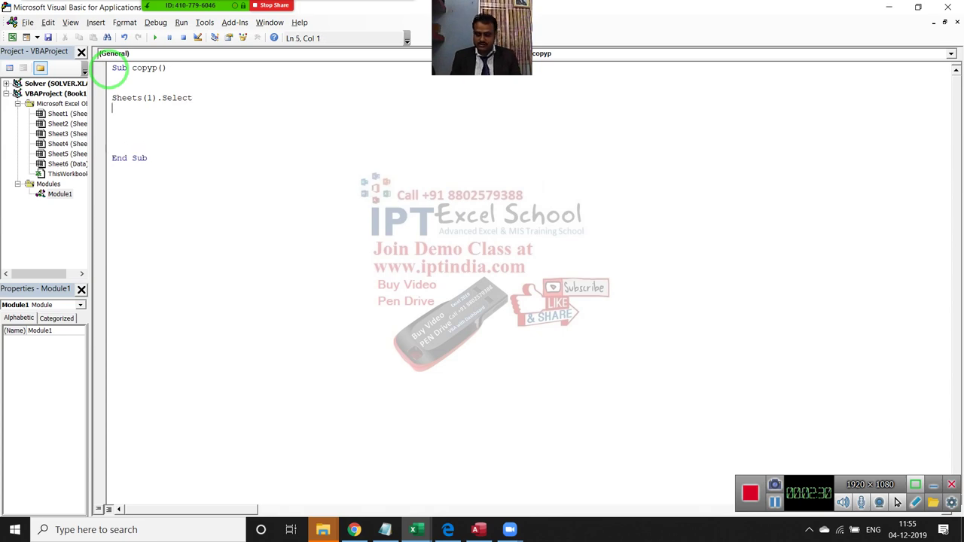
key(alt+F11)
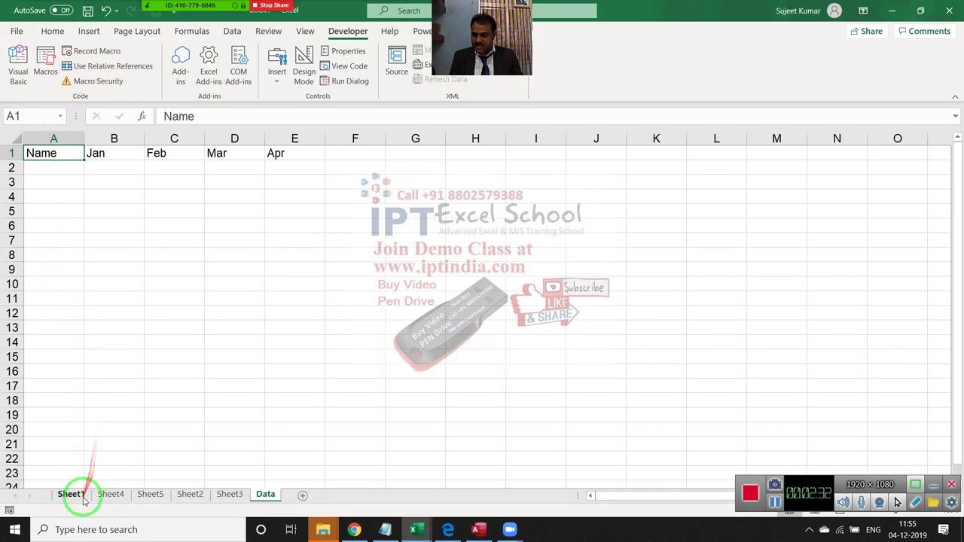
Check on Sheet1 that Ctrl+A from A1 selects the whole table
click(83, 495)
click(188, 284)
click(53, 155)
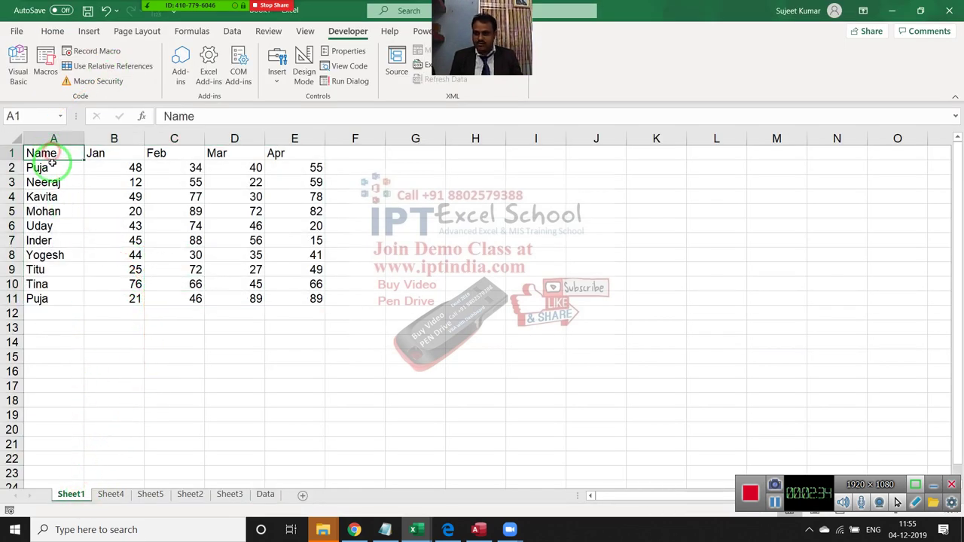
key(ctrl+a)
key(alt+F11)
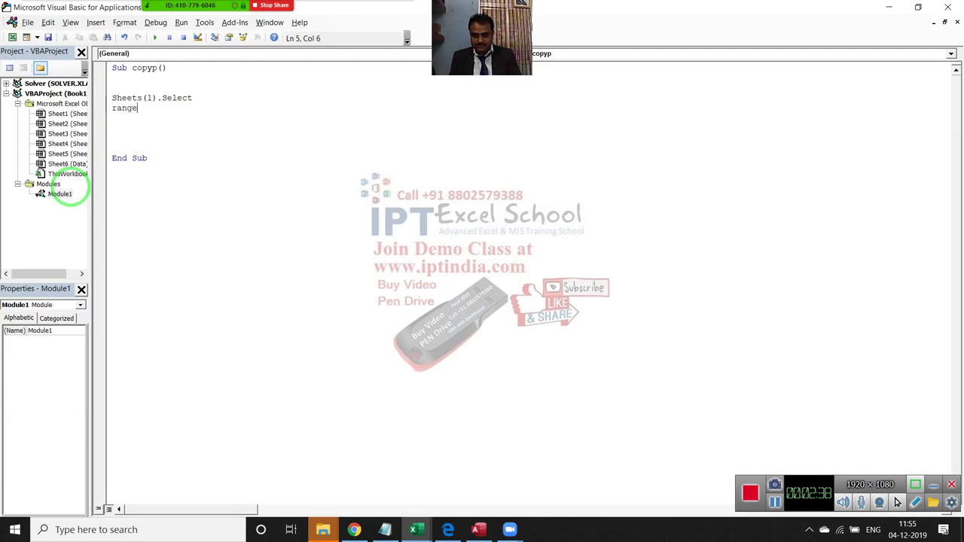
Add the line Range("A1").CurrentRegion.Copy to the copyp macro
text(("A1")
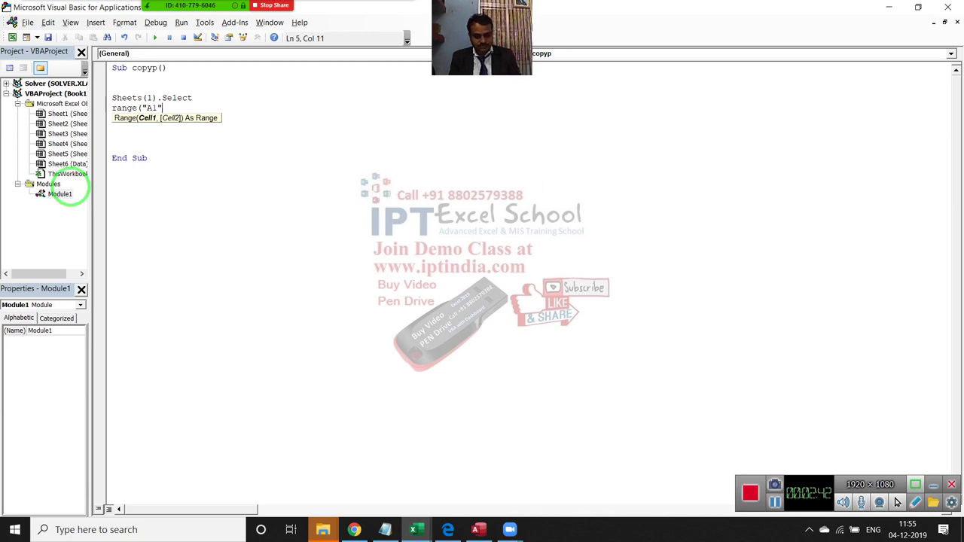
text())
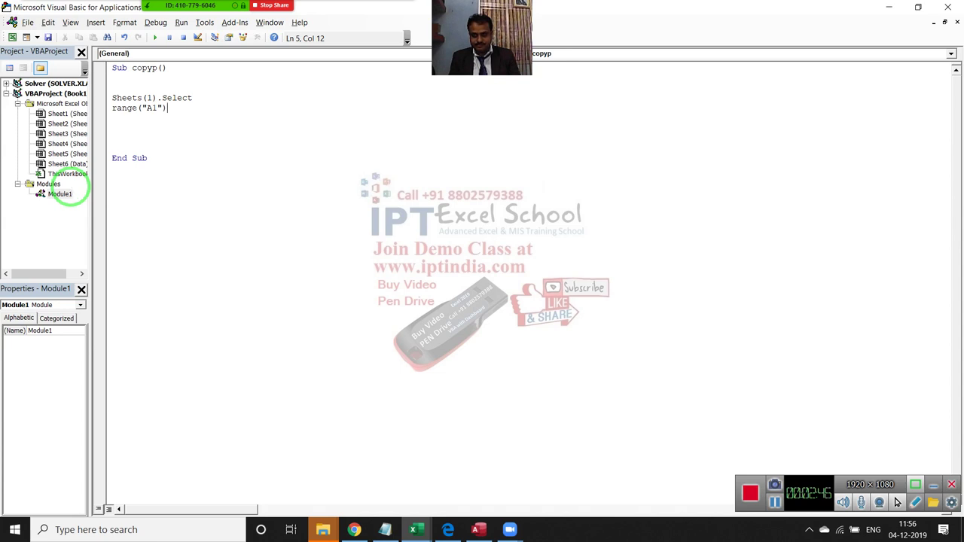
text(.)
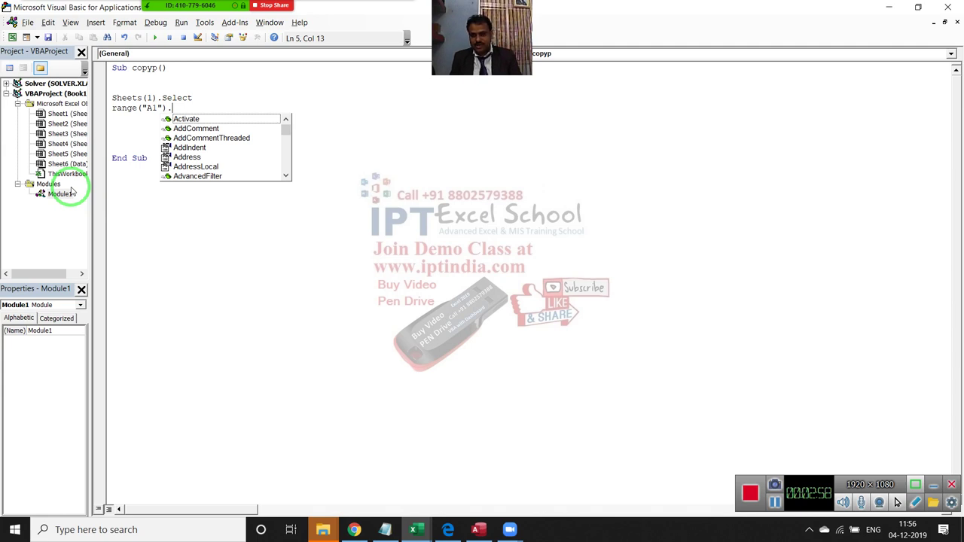
text(cu)
key(Down)
key(Tab)
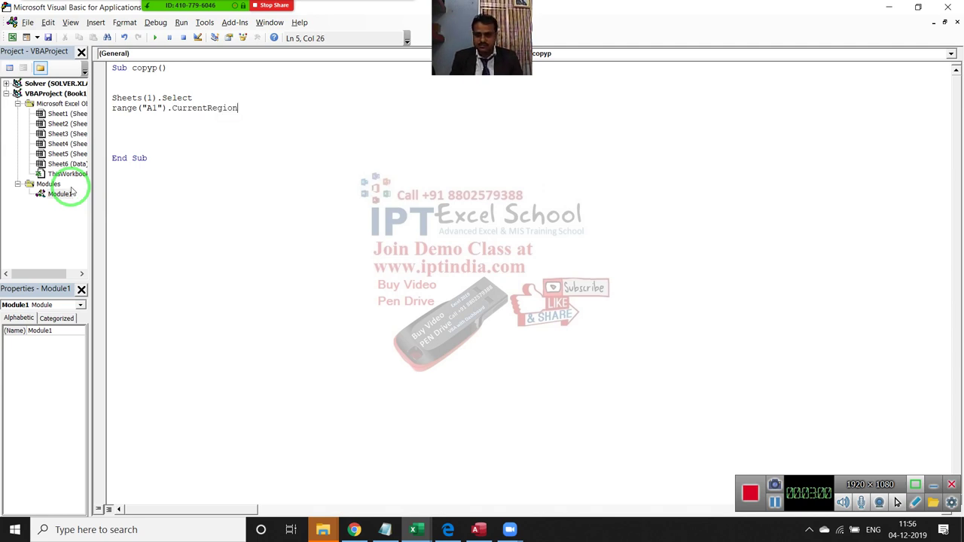
text(.cop)
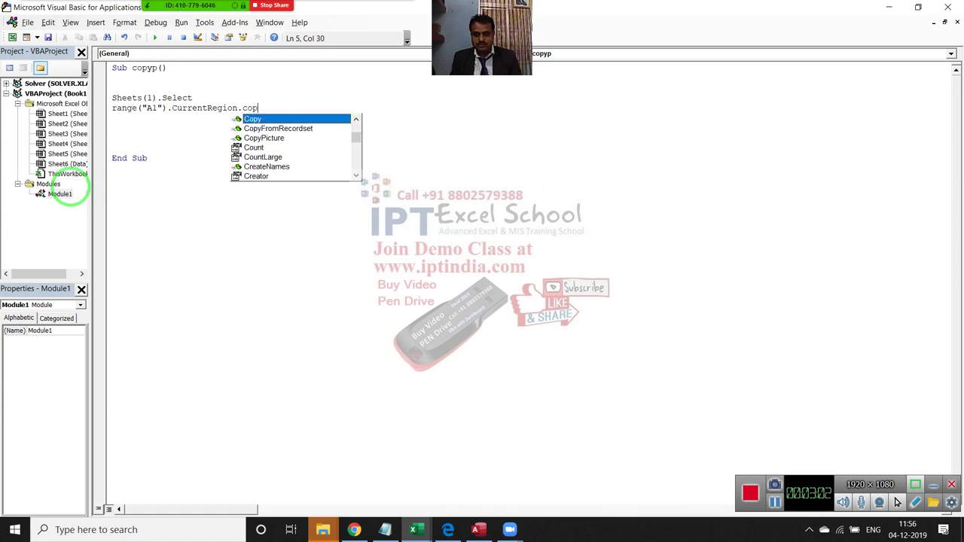
key(Tab)
key(Return)
key(alt+F11)
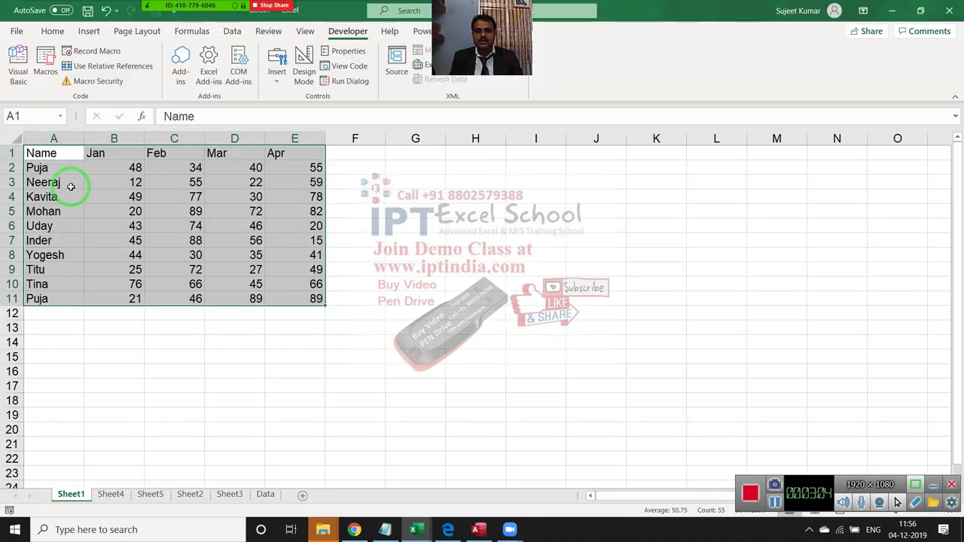
Use Go To Special > Current region to confirm Sheet1's region is A1:E11
click(53, 31)
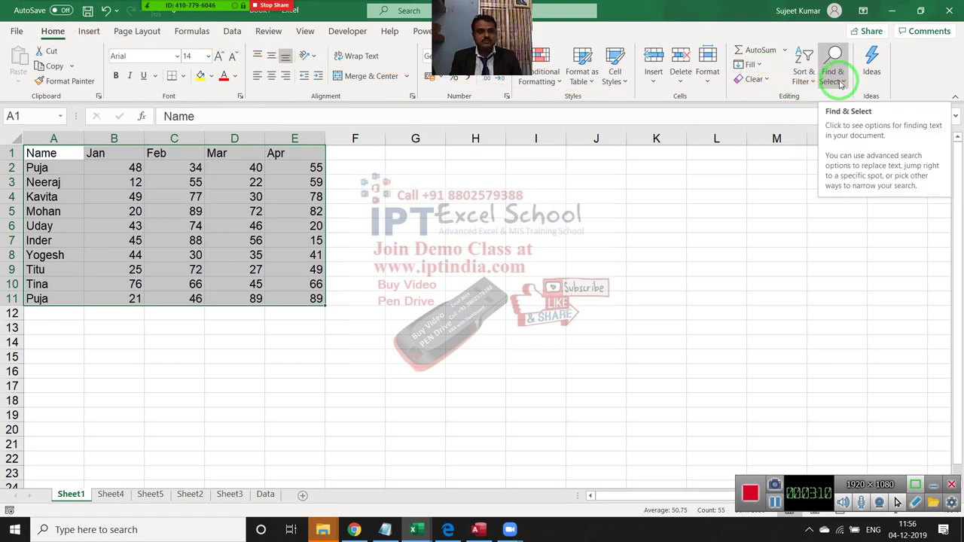
click(845, 84)
click(852, 154)
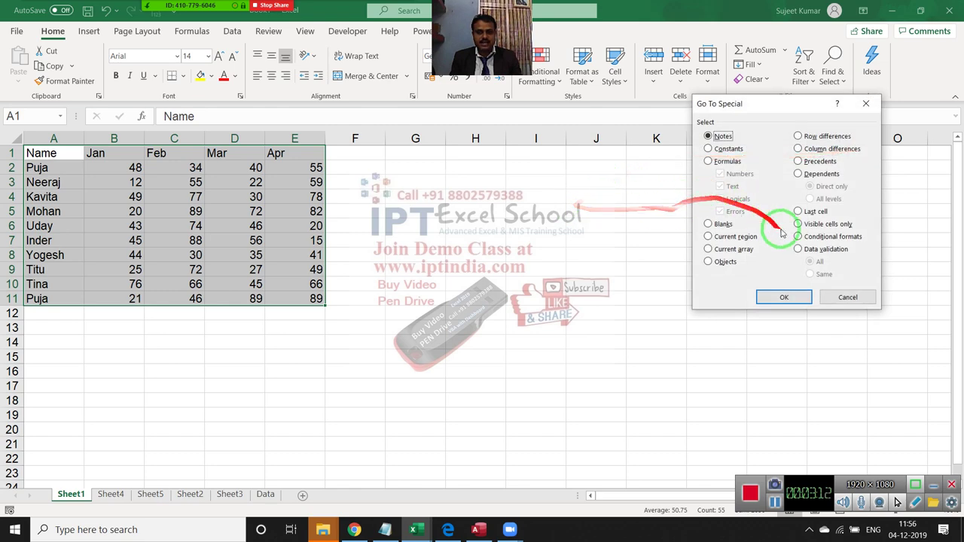
click(734, 251)
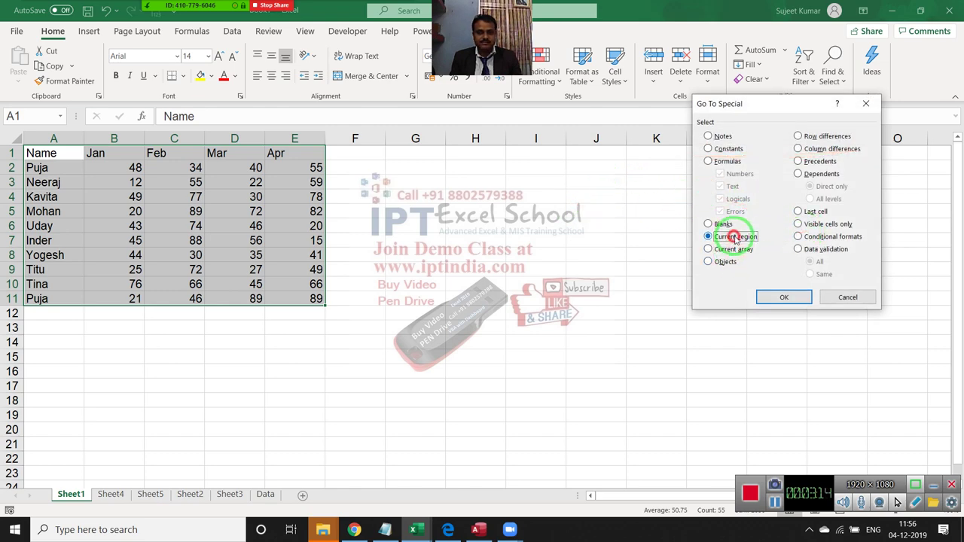
click(733, 238)
click(784, 297)
click(105, 185)
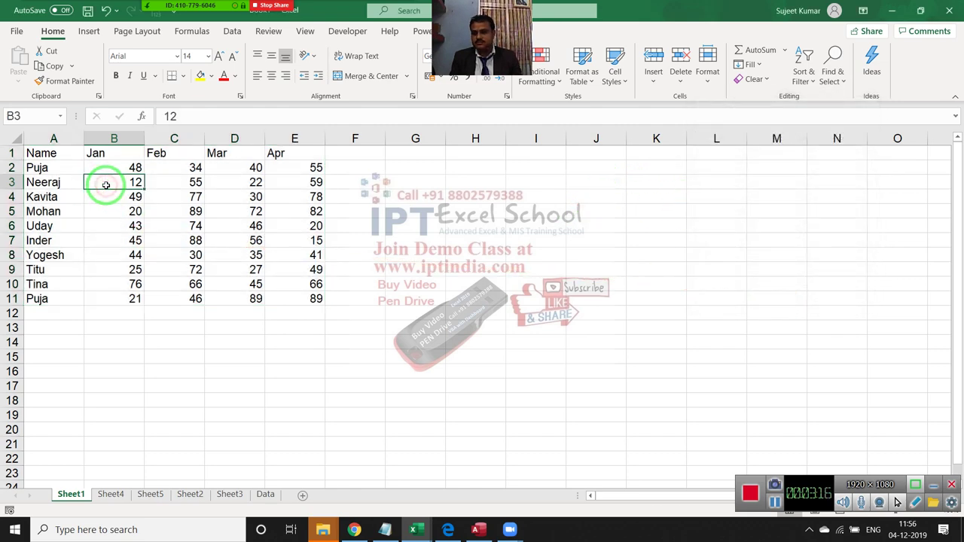
key(alt+F11)
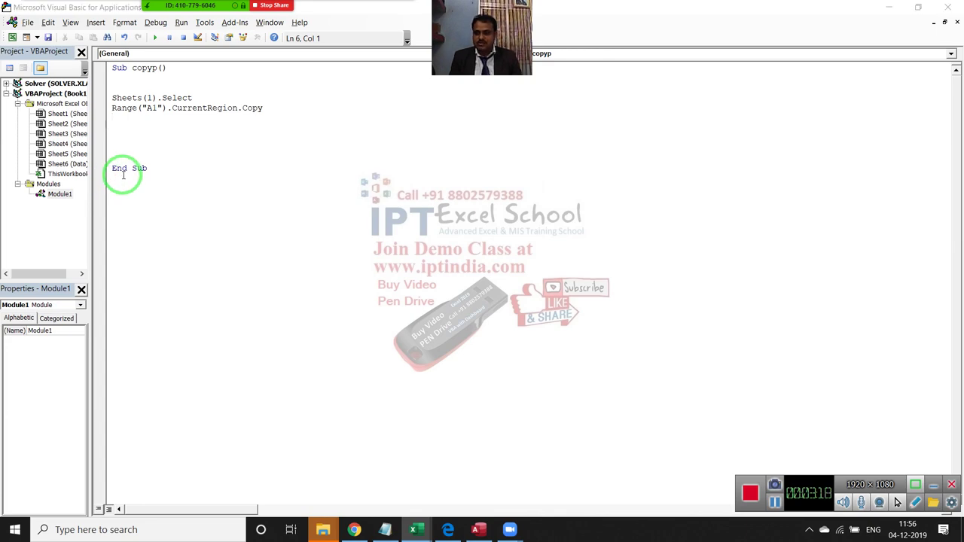
Add the line Sheets("Data").Select to the macro
key(alt+F11)
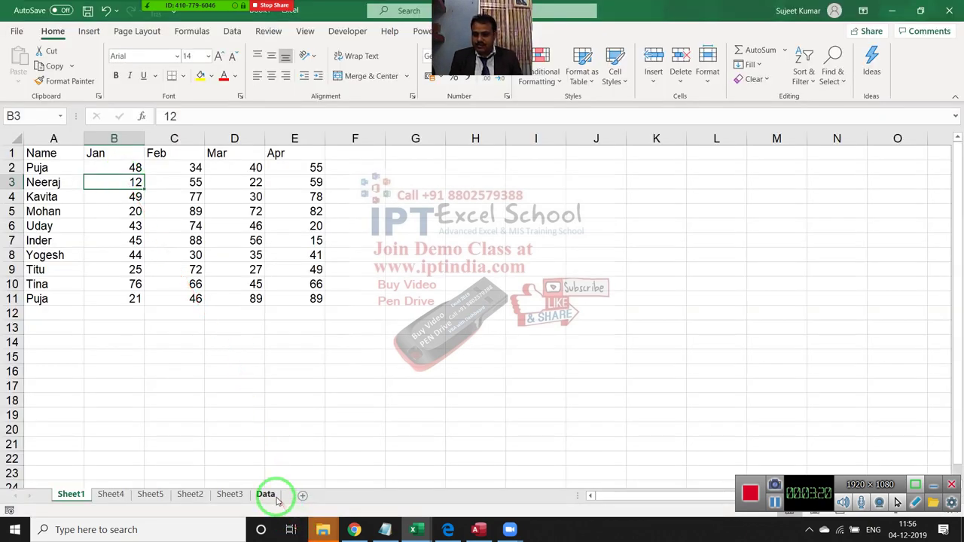
click(268, 495)
key(alt+F11)
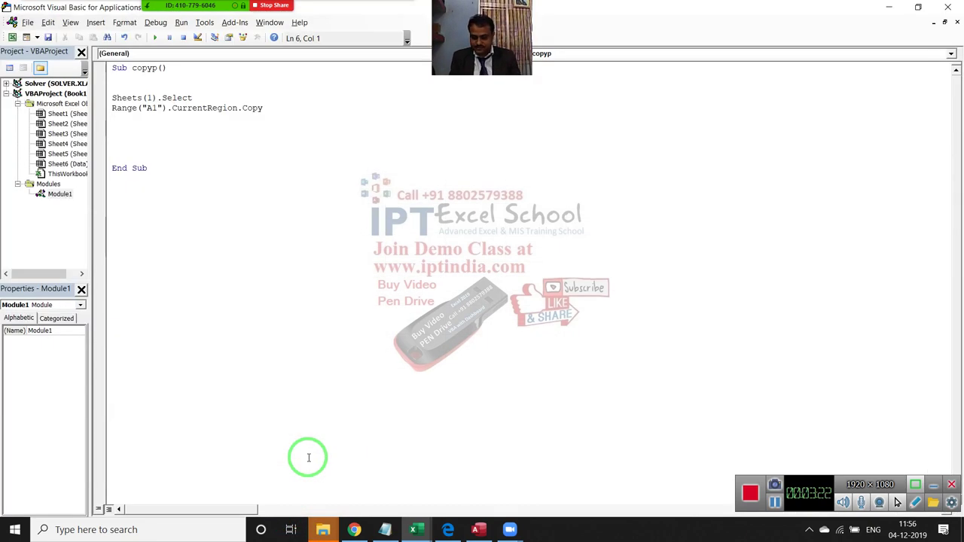
text(sheets()
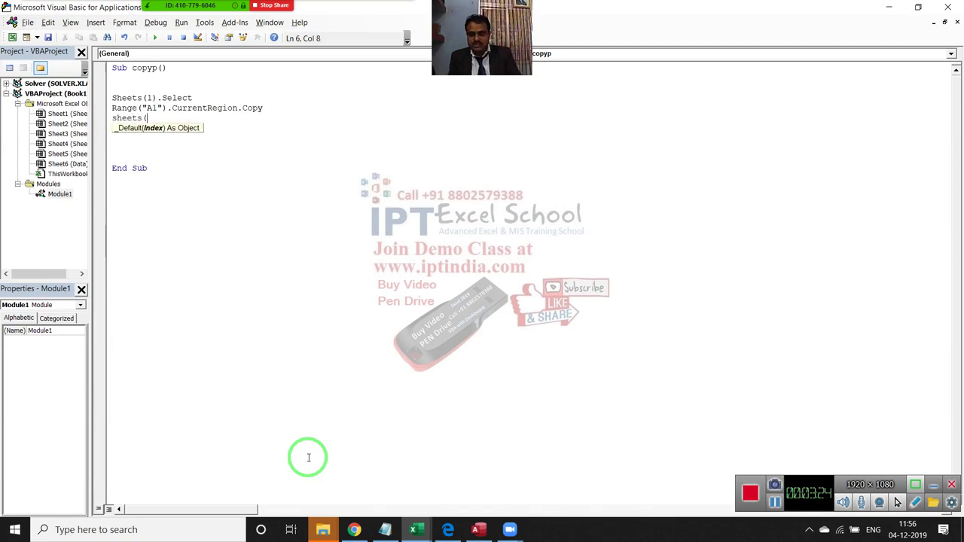
text("Data)
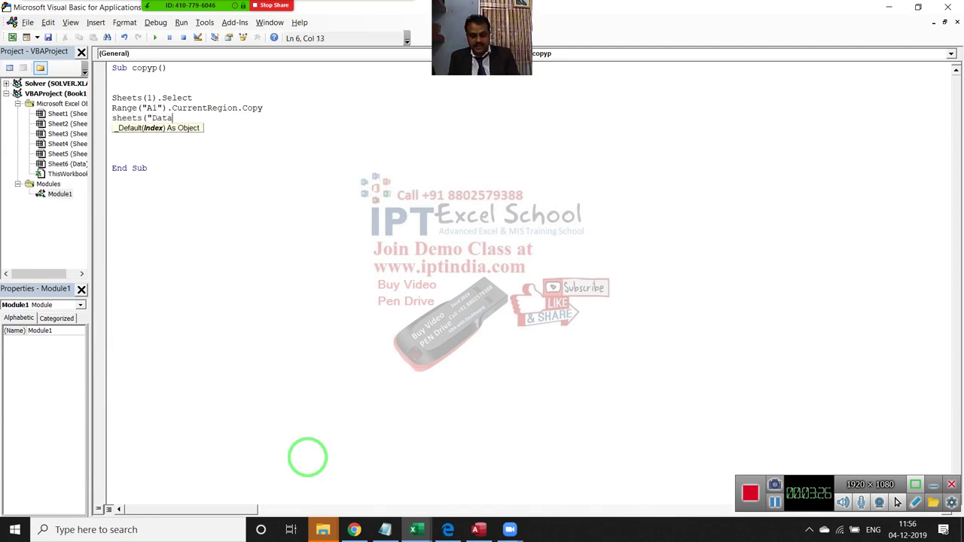
text(").se)
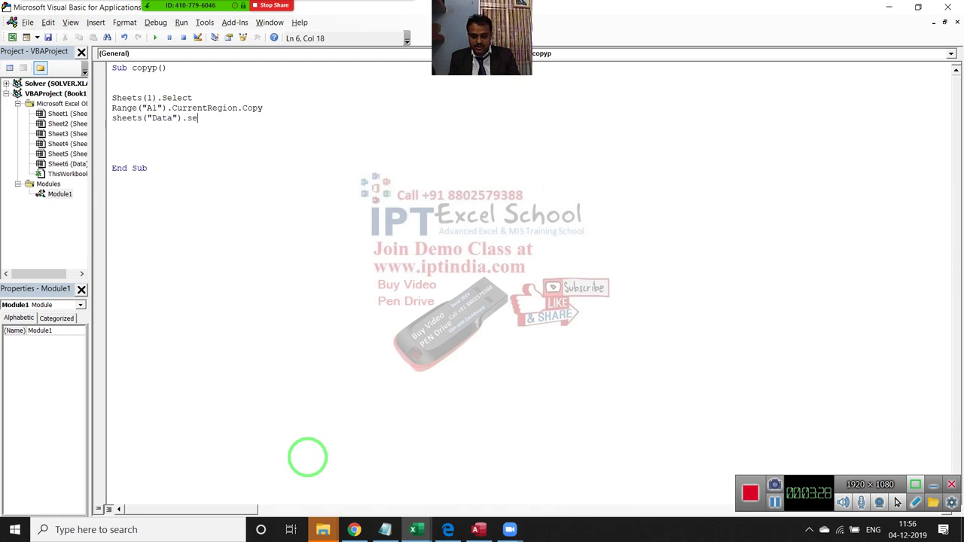
text(ct)
key(Return)
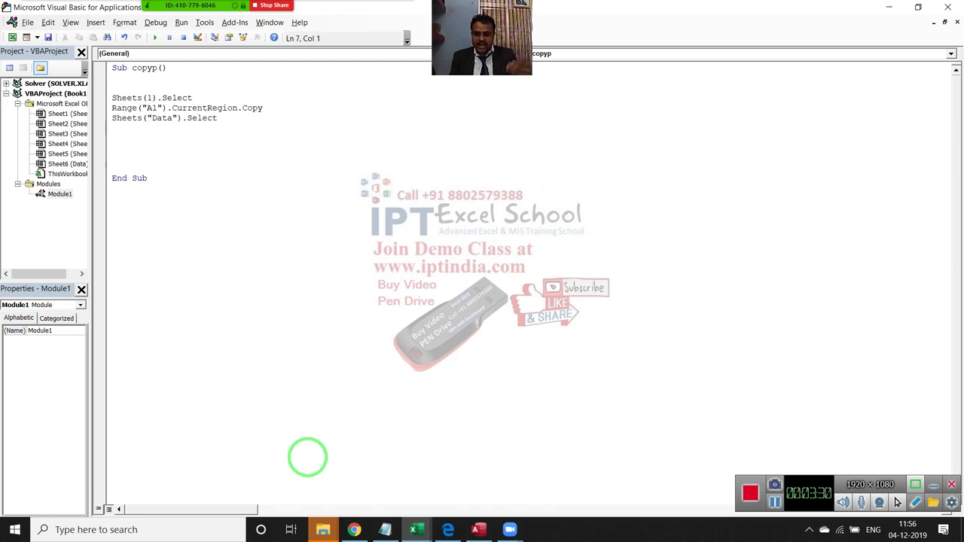
On the Data sheet, check where column A's last filled row and first empty row are
key(alt+F11)
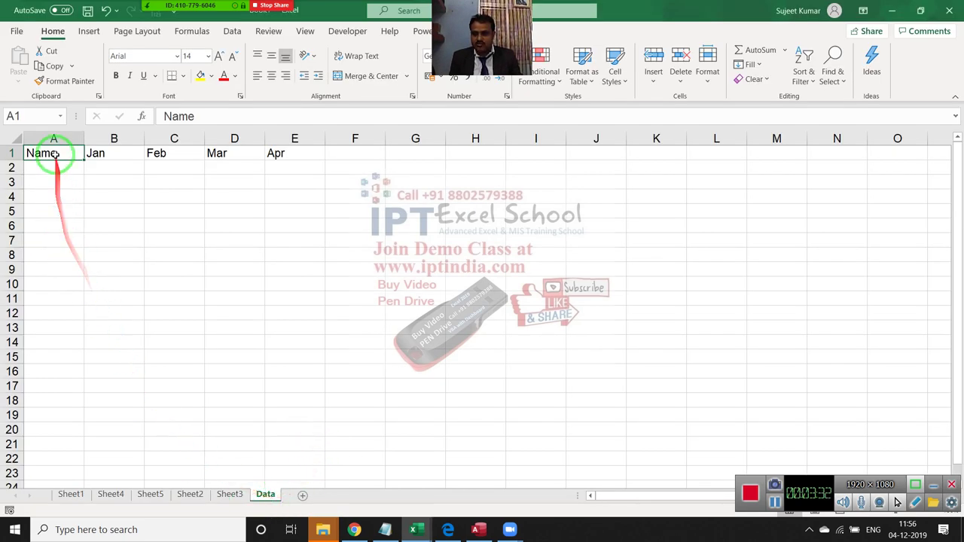
click(53, 174)
click(62, 475)
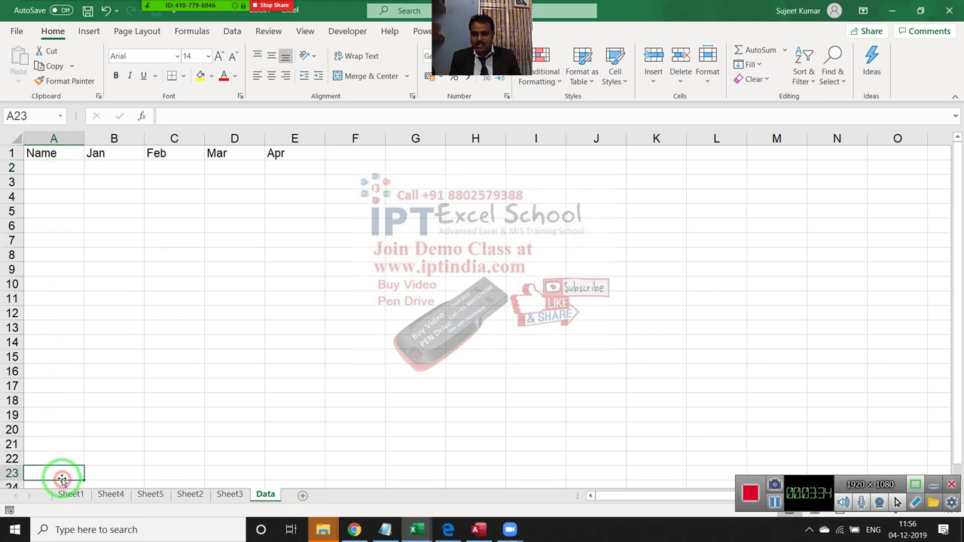
key(ctrl+Home)
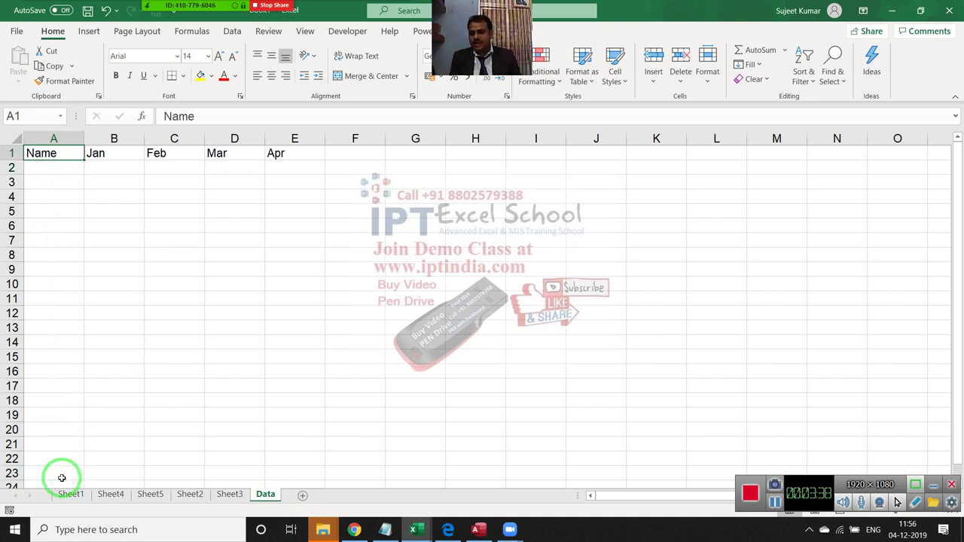
click(62, 477)
key(ctrl+Home)
key(Down)
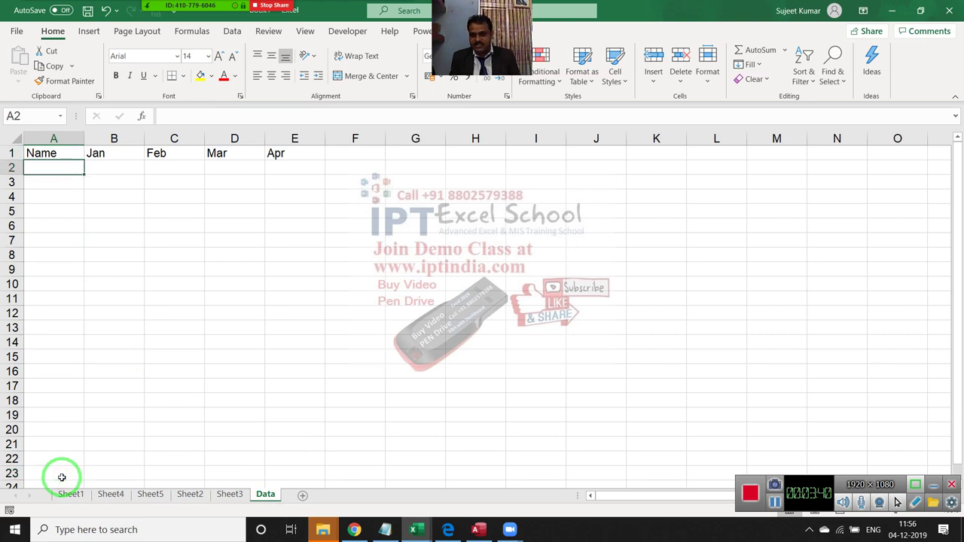
key(alt+F11)
Add the line Range("A65000").End(xlUp).Offset(1,0).PasteSpecial to the macro
text(r)
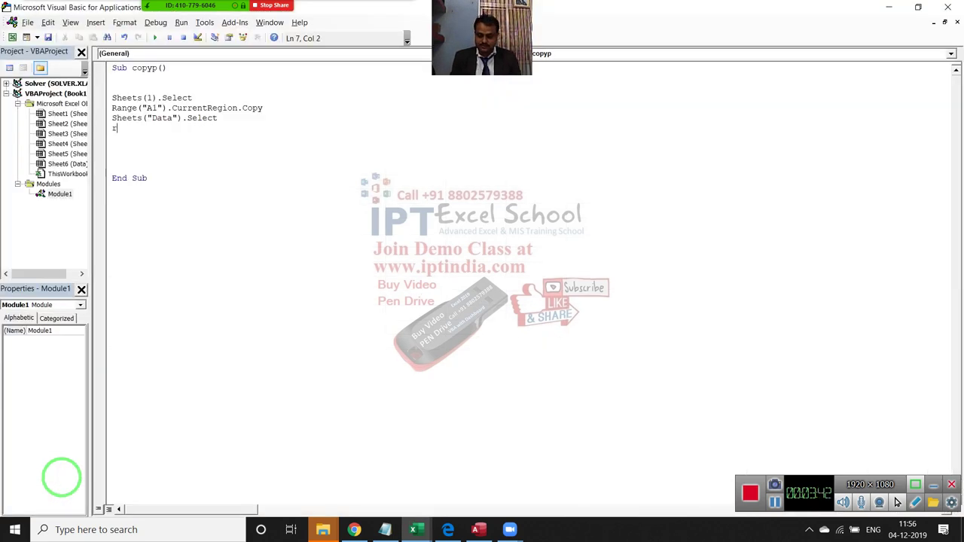
text(ange()
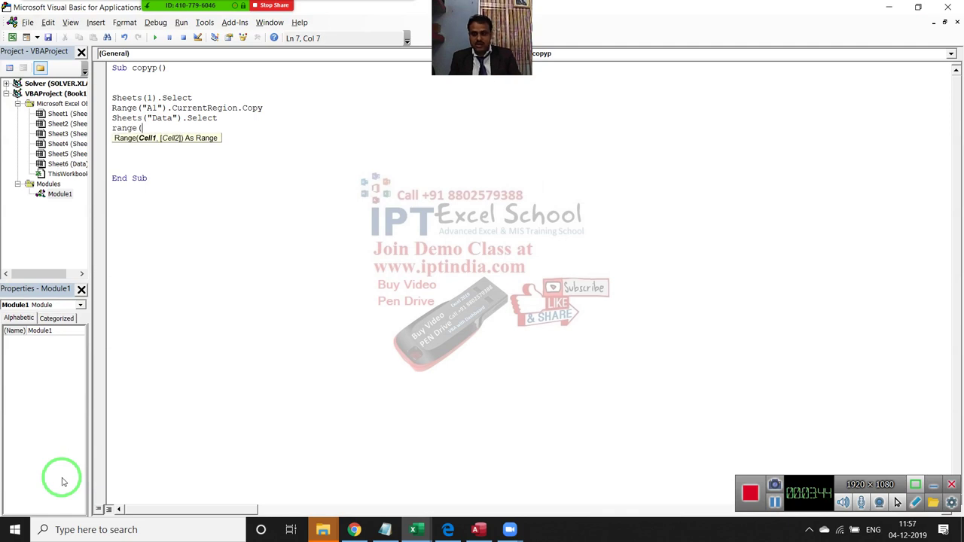
text("A65)
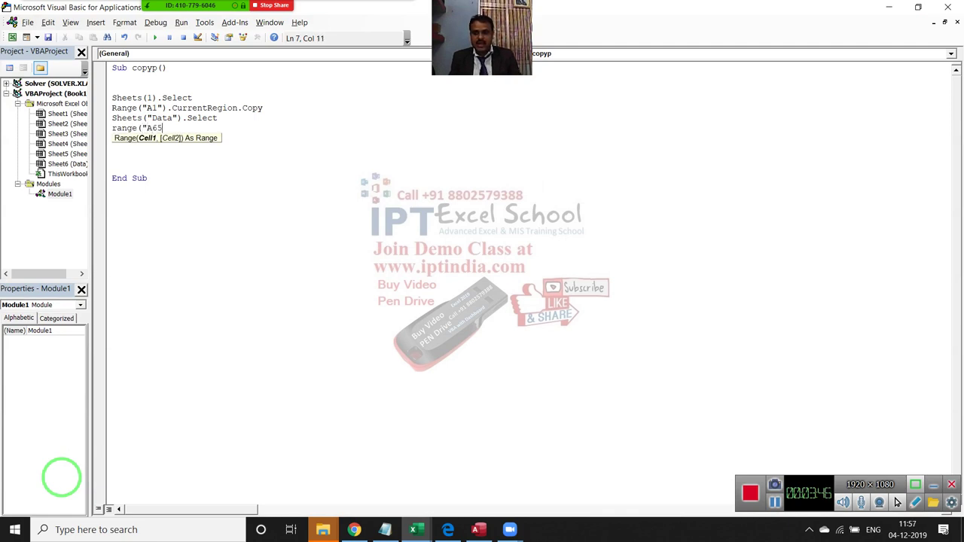
text(000"))
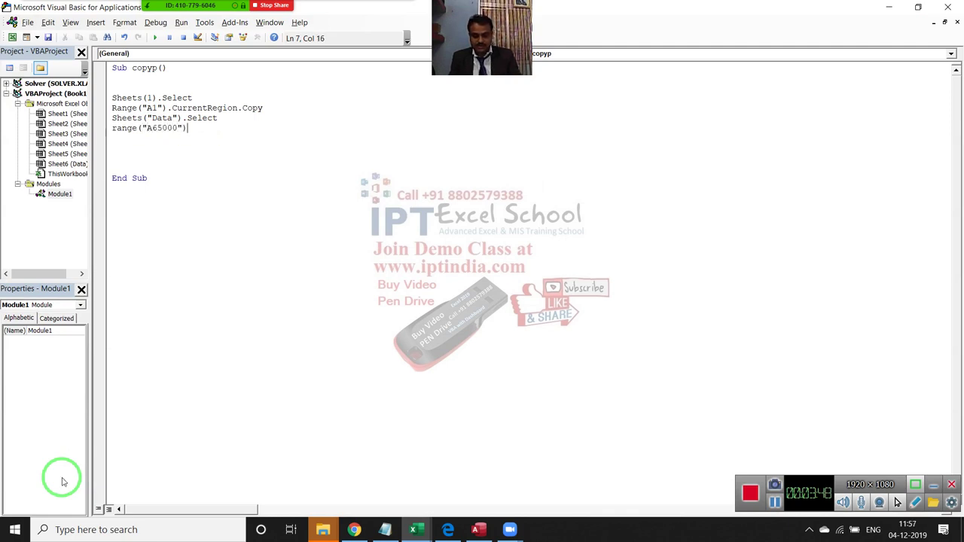
text(.End)
key(Escape)
text(()
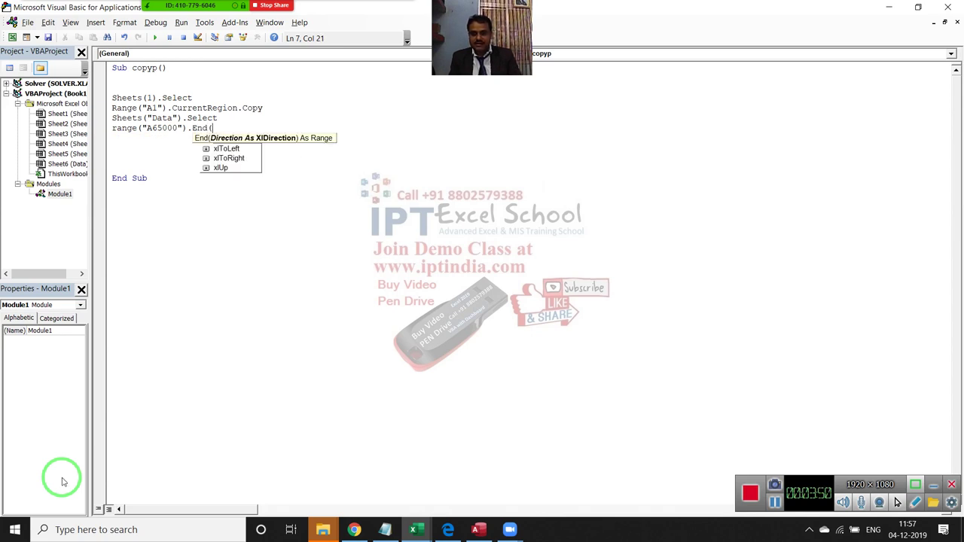
text(xlUp)
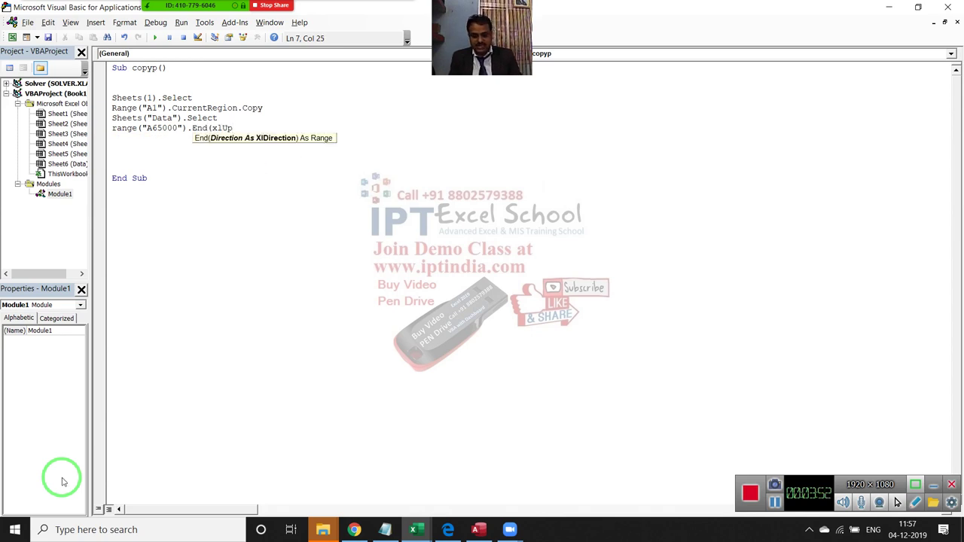
text().O)
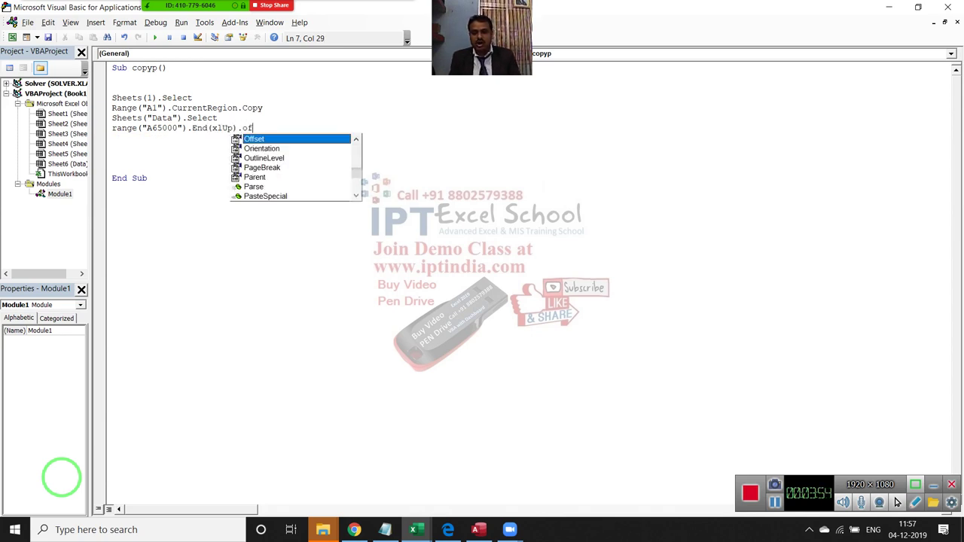
text(ffset(1)
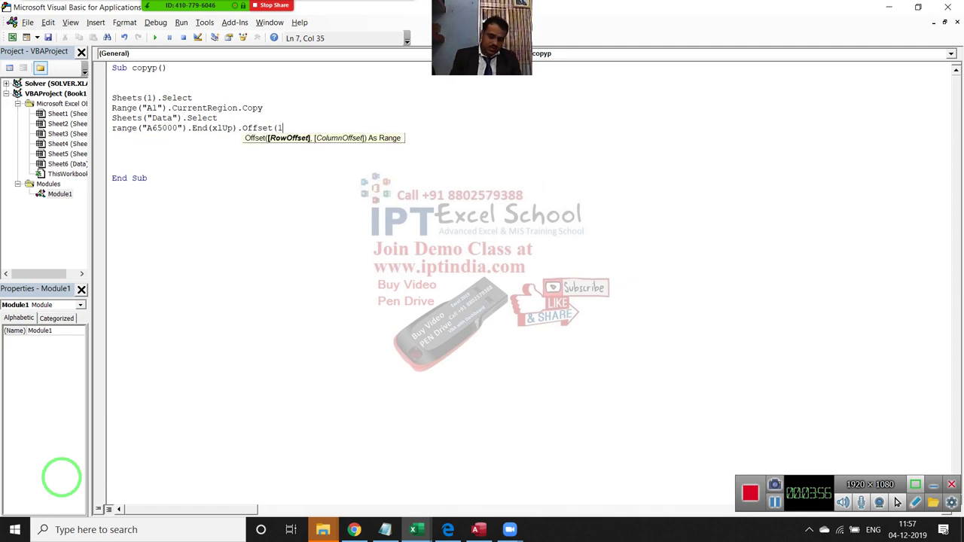
text(,0).)
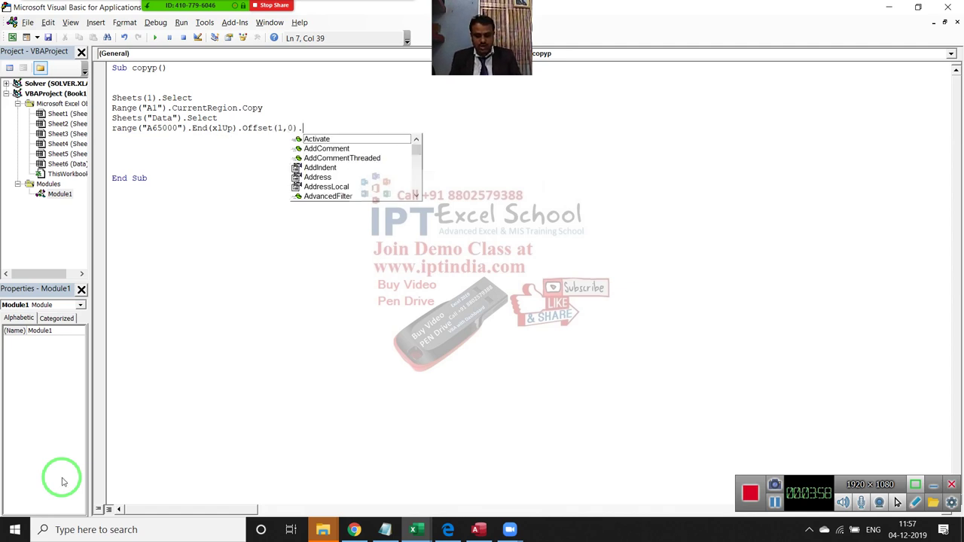
text(p)
key(Down)
key(Down)
key(Down)
key(Tab)
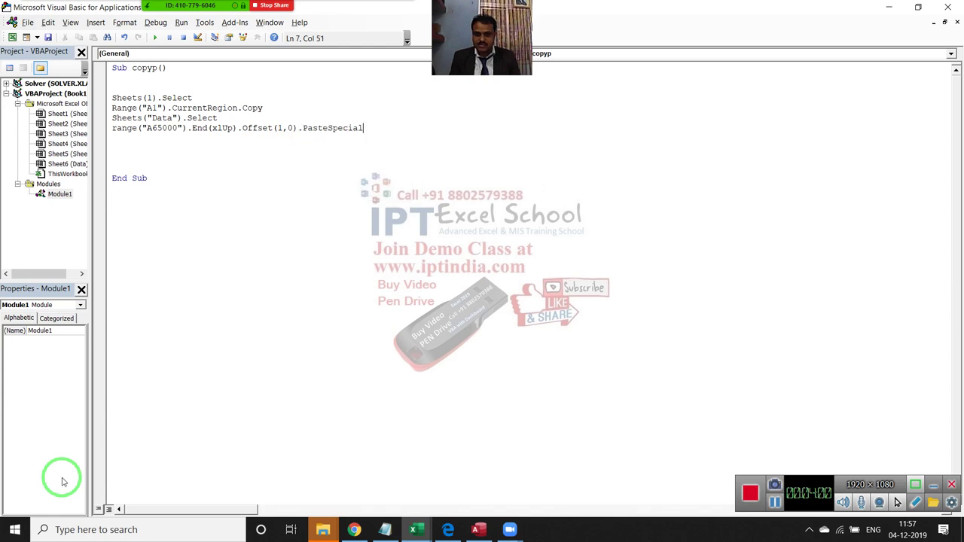
key(Return)
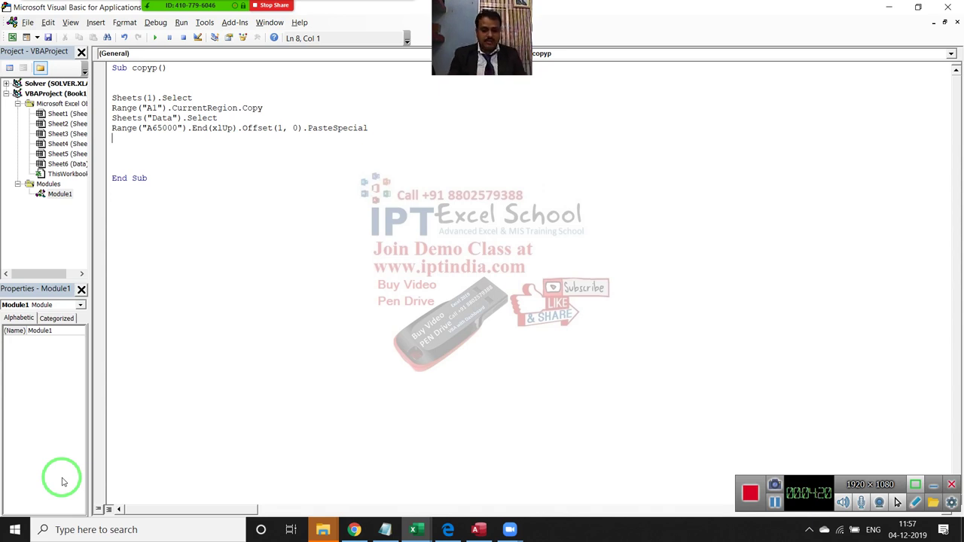
Insert blank lines above the Sheets(1).Select copying code
key(Left)
key(Up)
key(Up)
key(Up)
key(Return)
key(Return)
key(Up)
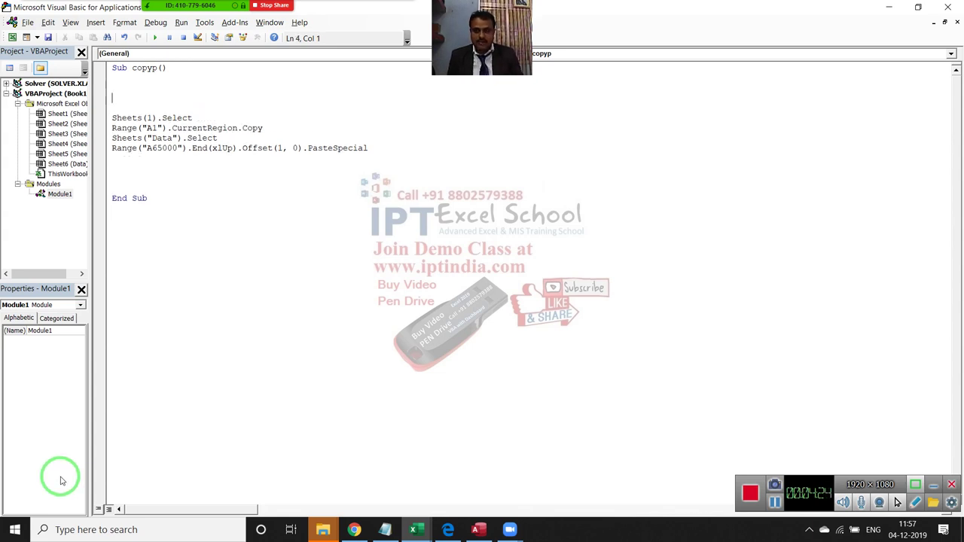
key(ctrl+shift+End)
key(shift+Home)
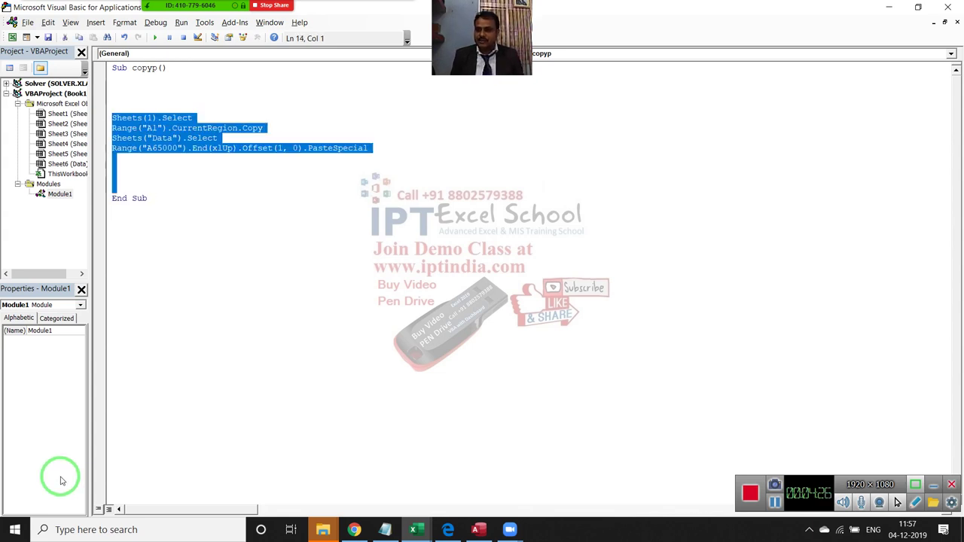
key(shift+Up)
key(shift+Up)
key(ctrl+c)
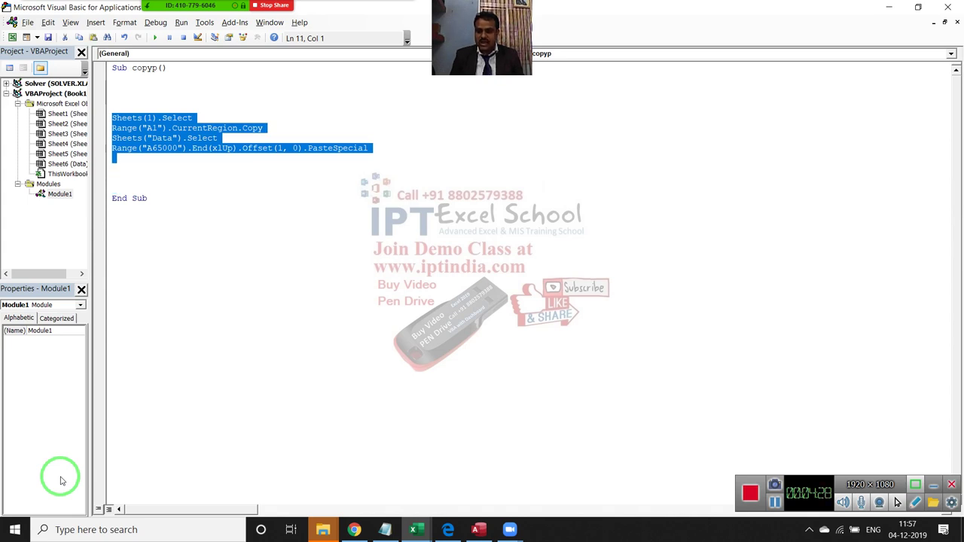
key(Down)
key(ctrl+v)
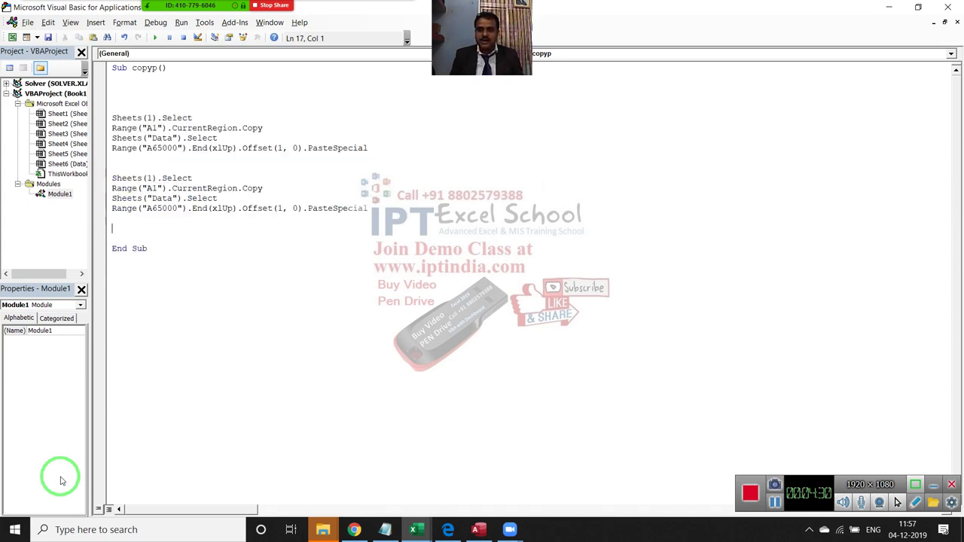
key(Up)
key(Up)
key(Up)
key(Right)
key(Right)
key(Right)
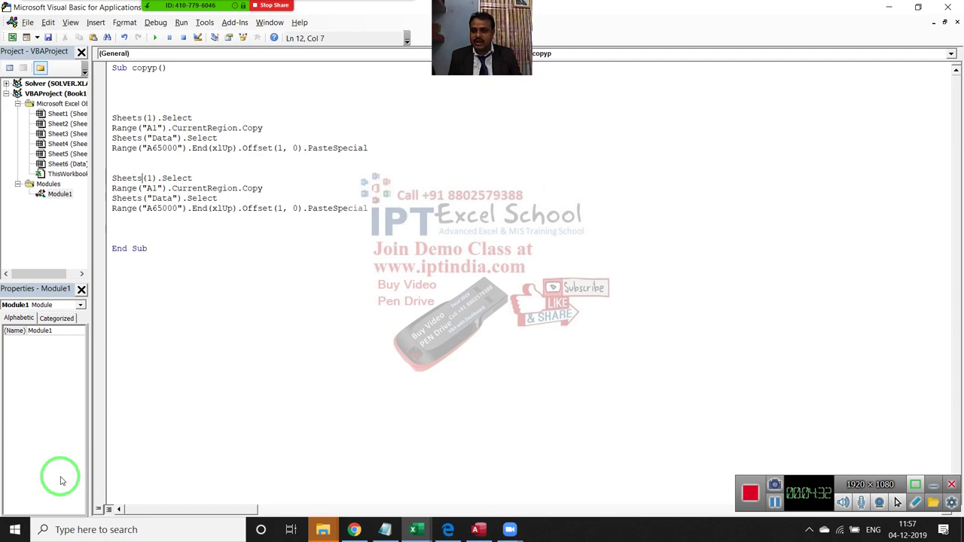
key(Delete)
text(2)
key(alt+F11)
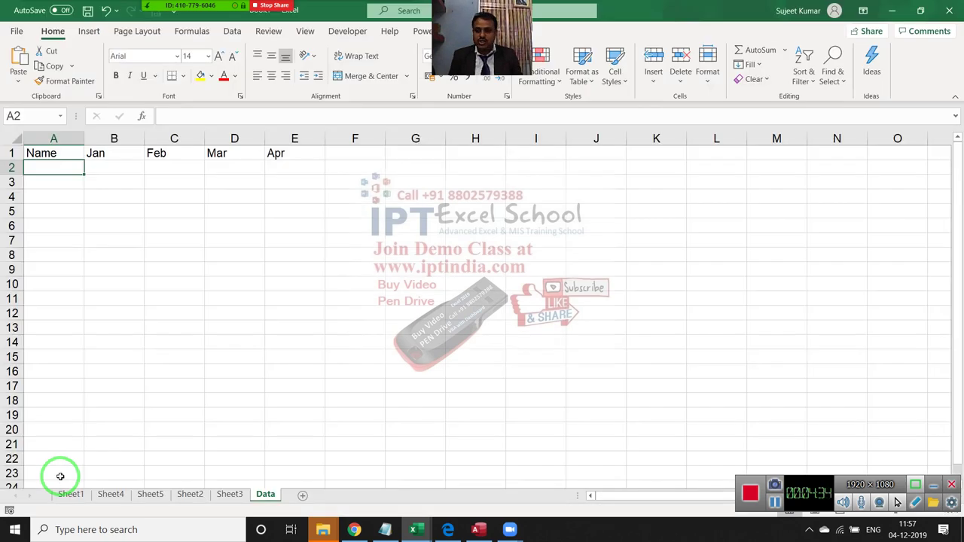
click(114, 495)
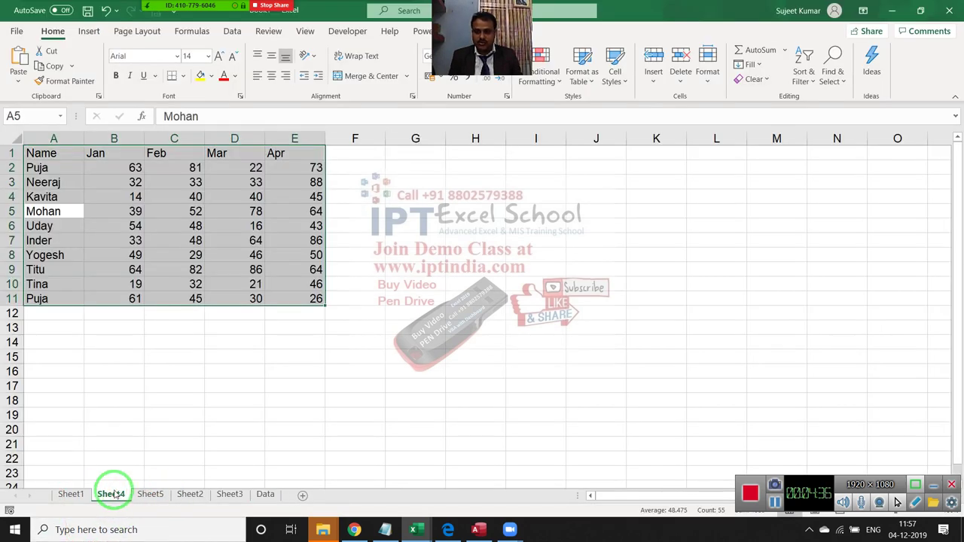
click(83, 493)
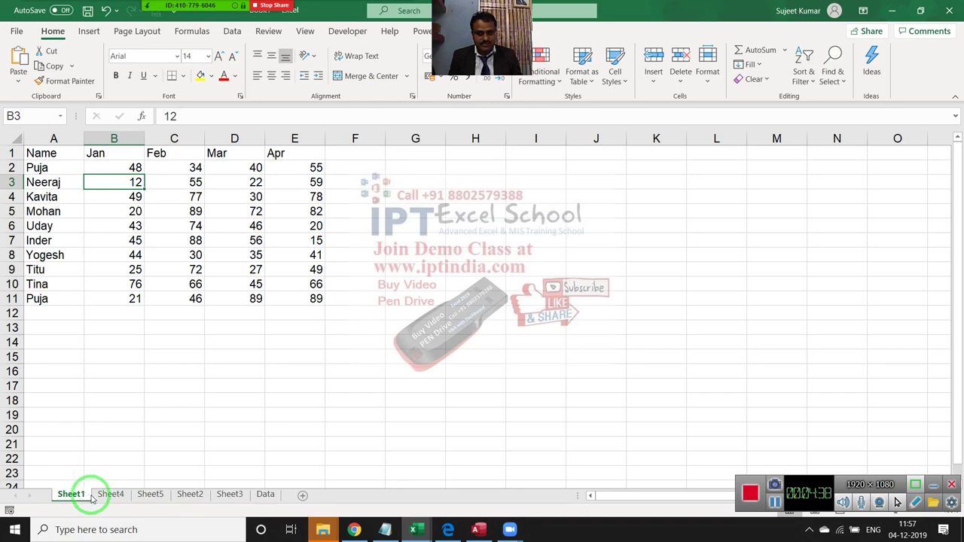
click(110, 495)
key(alt+F11)
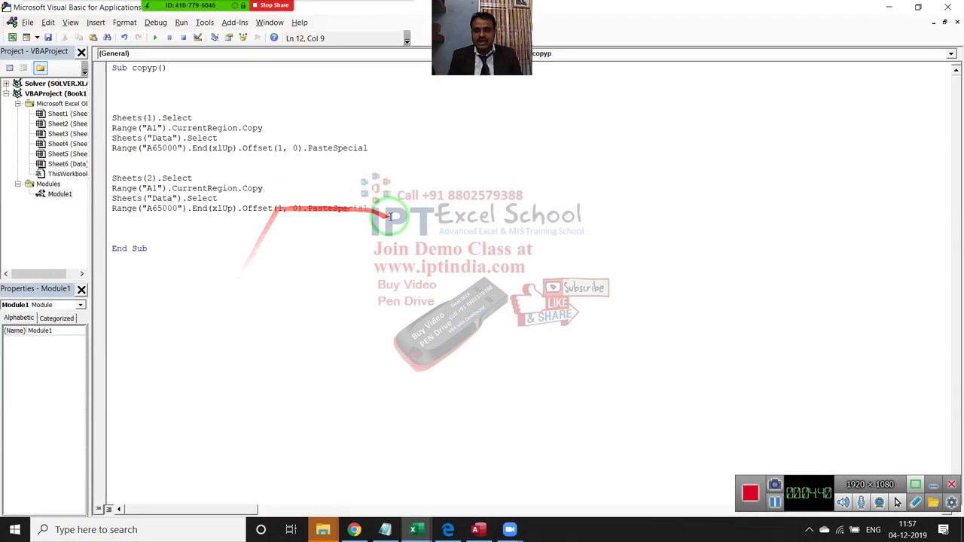
drag(371, 209, 107, 178)
Delete the duplicated block and surround the copy block with 'For i = 1 To 5' and 'Next i'
key(Delete)
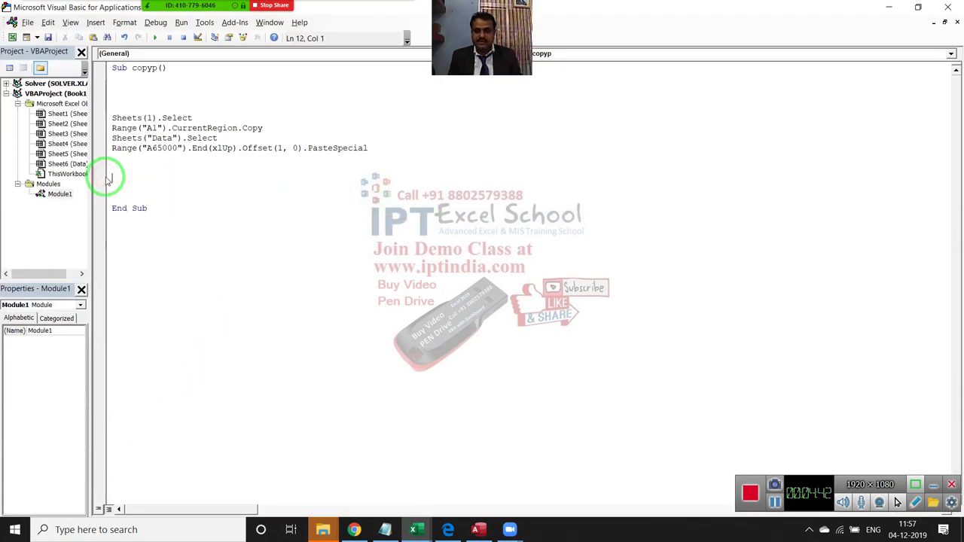
key(Up)
key(Up)
key(Up)
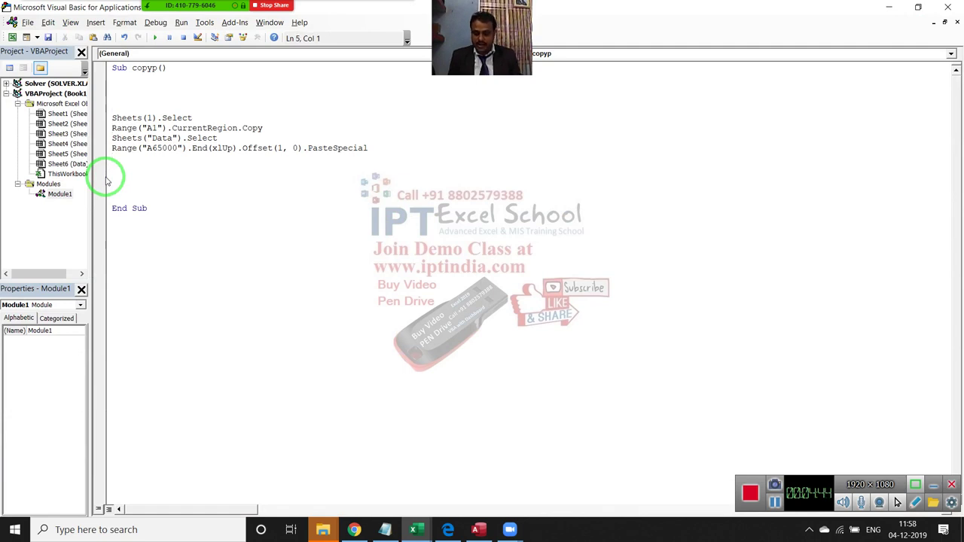
text(for i =)
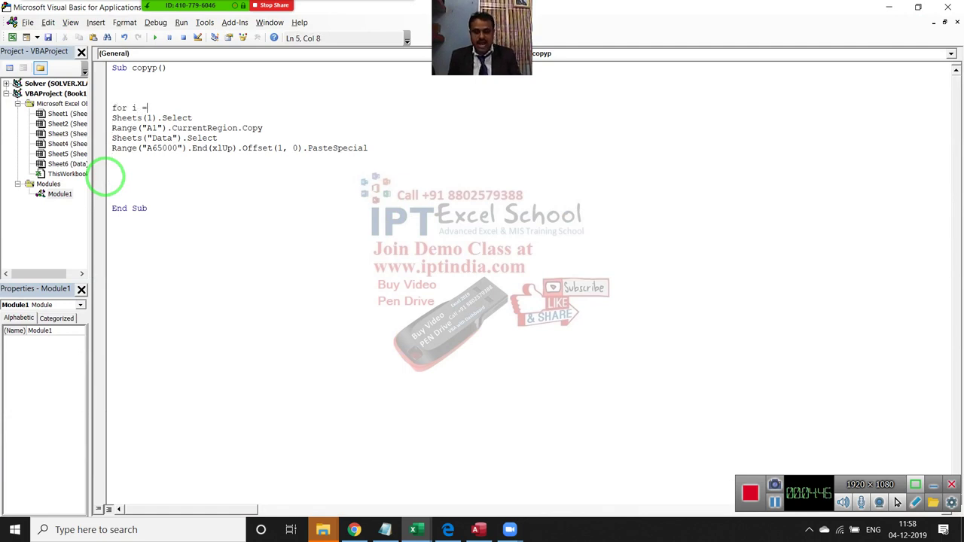
text( 1 to)
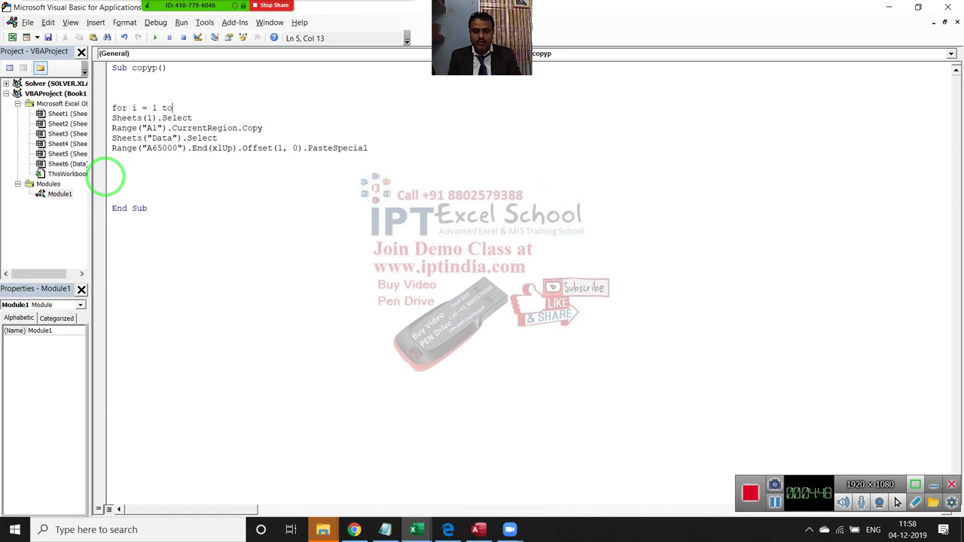
text(5)
key(Down)
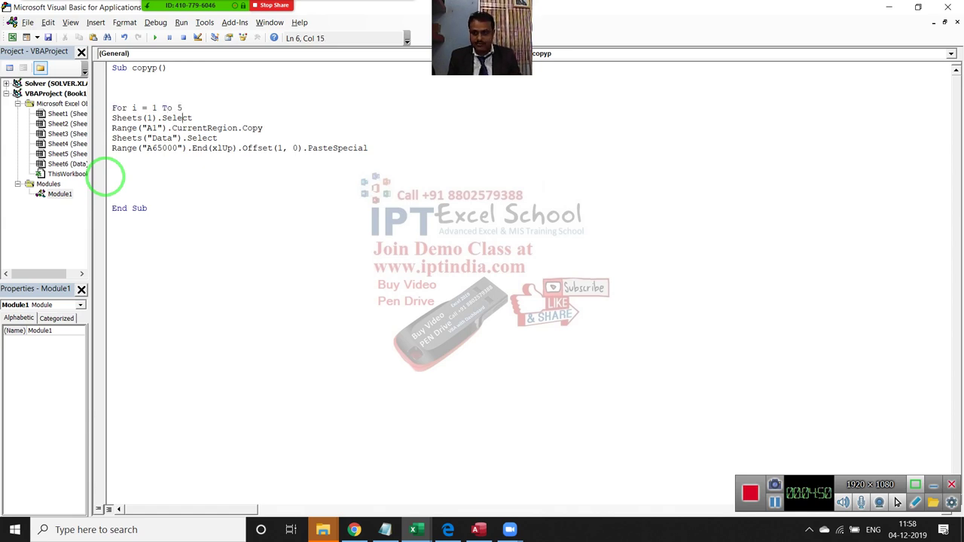
key(Down)
key(Down)
key(Down)
key(Down)
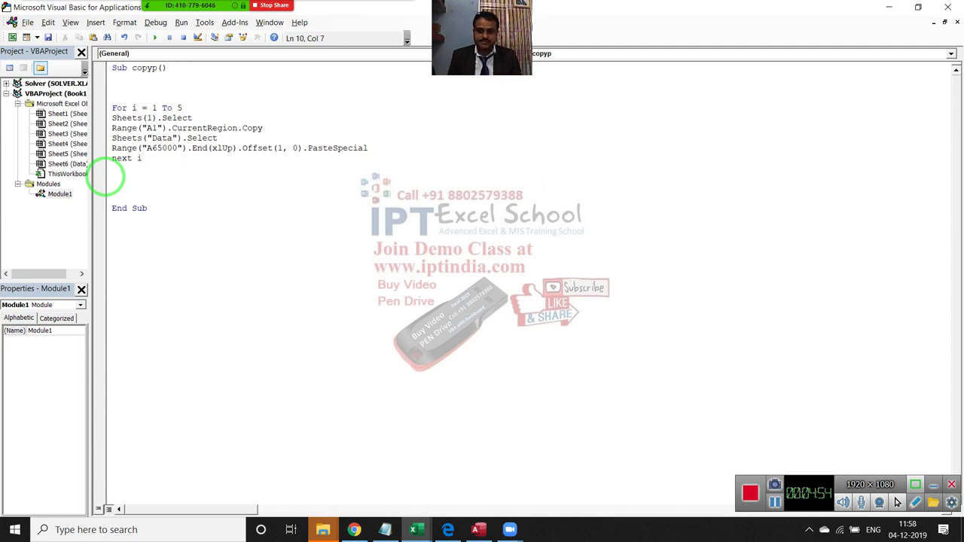
key(Up)
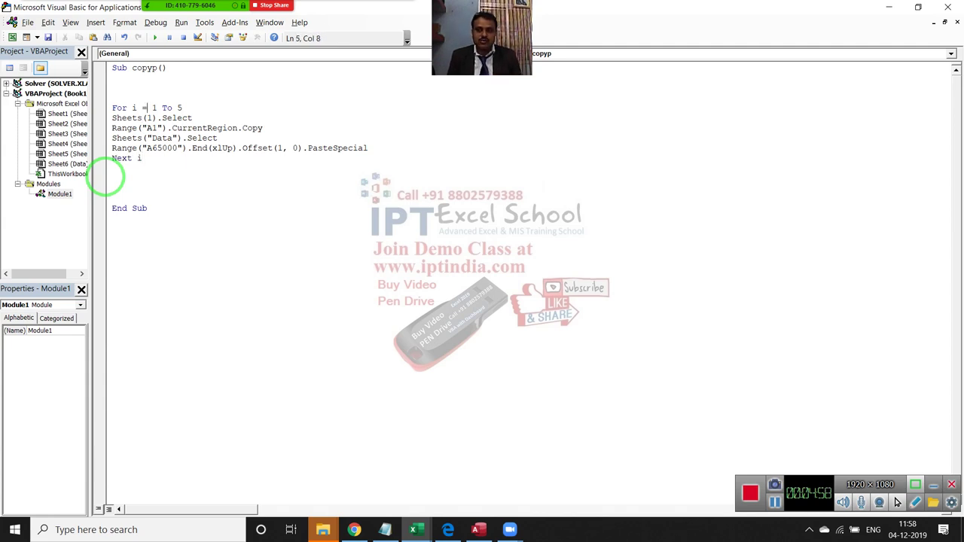
Replace the 1 in Sheets(1) with the loop variable i
key(shift+Right)
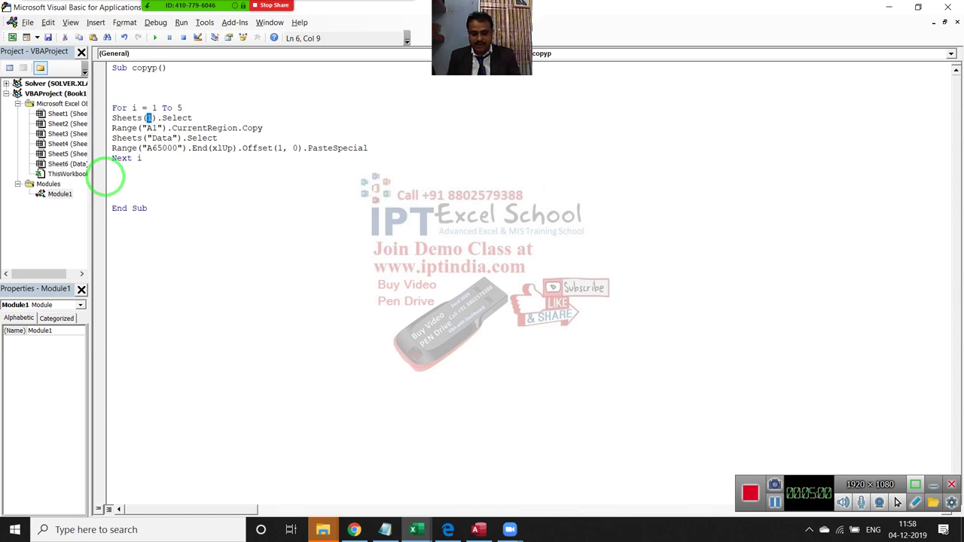
text(i)
key(Left)
key(Left)
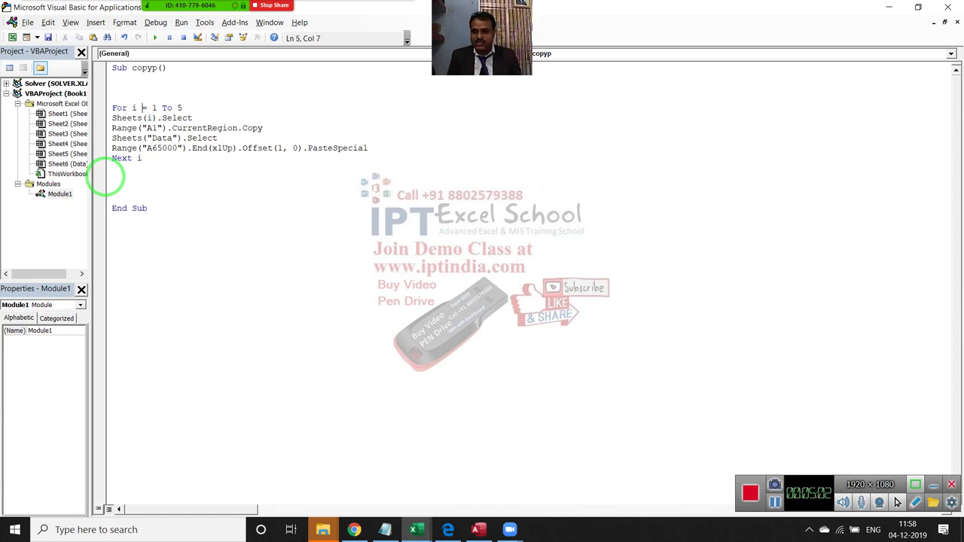
key(shift+Right)
key(Down)
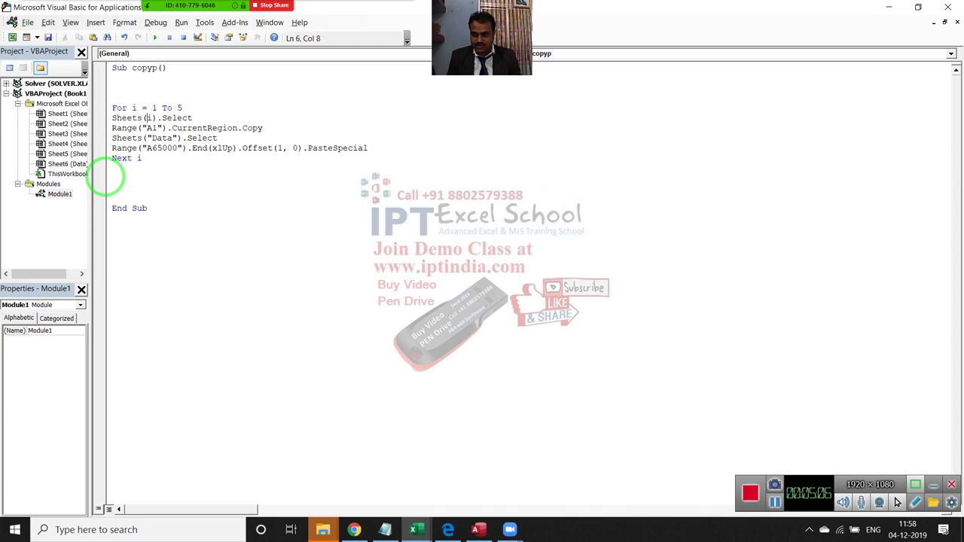
key(shift+Right)
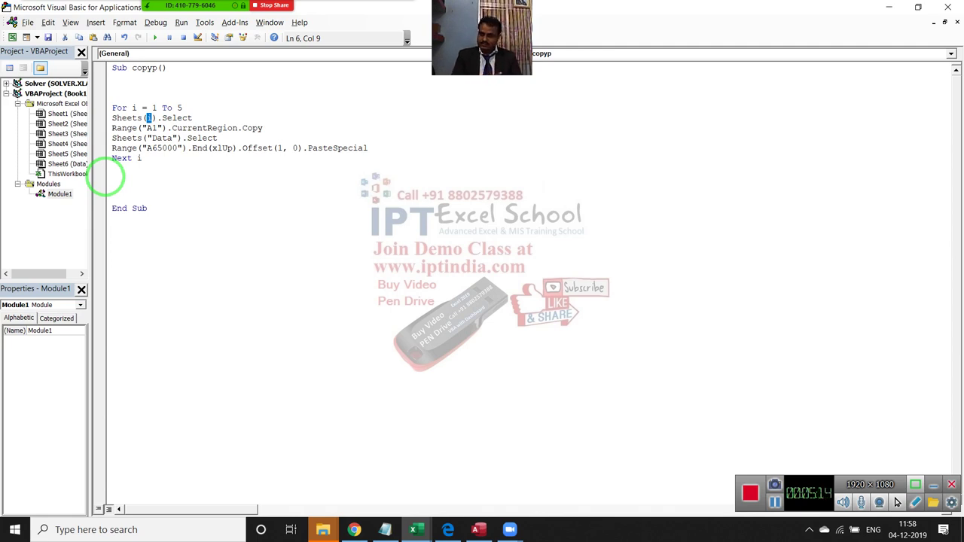
Show the Data sheet and run copyp from Developer > Macros
key(alt+F11)
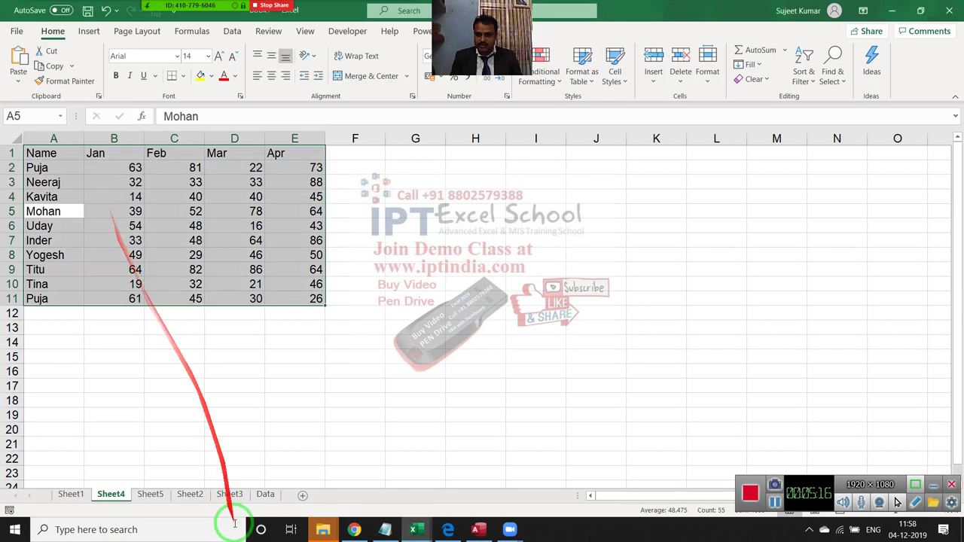
click(231, 498)
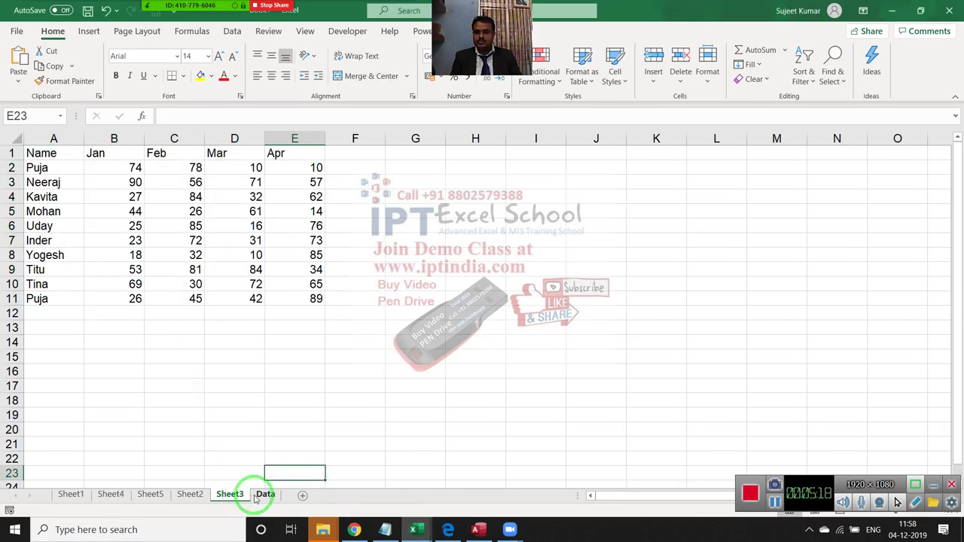
click(260, 496)
key(alt+F11)
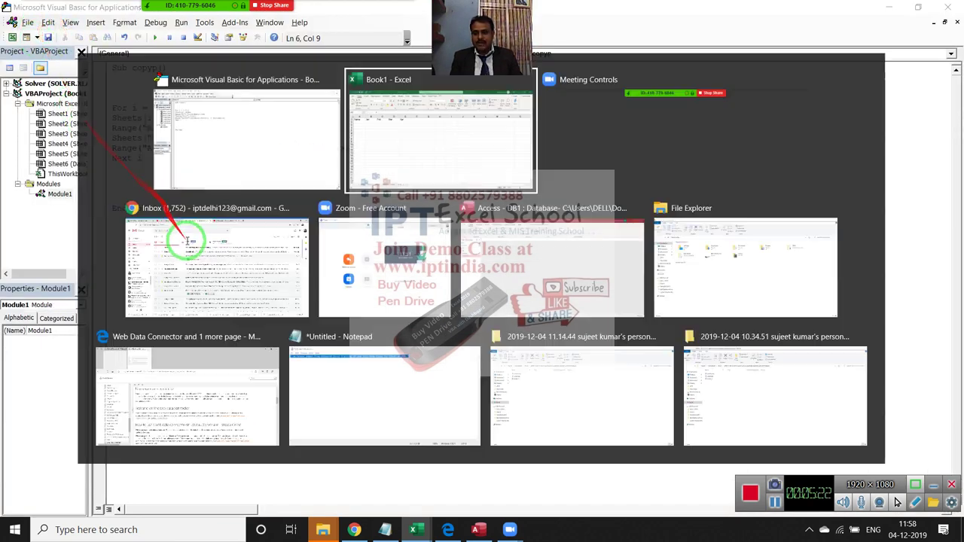
key(alt+Tab)
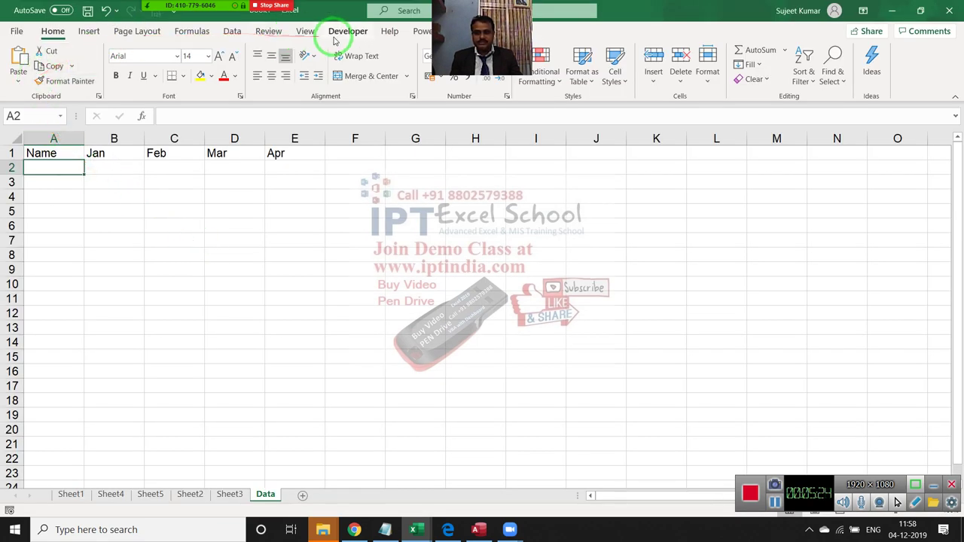
click(343, 31)
click(43, 71)
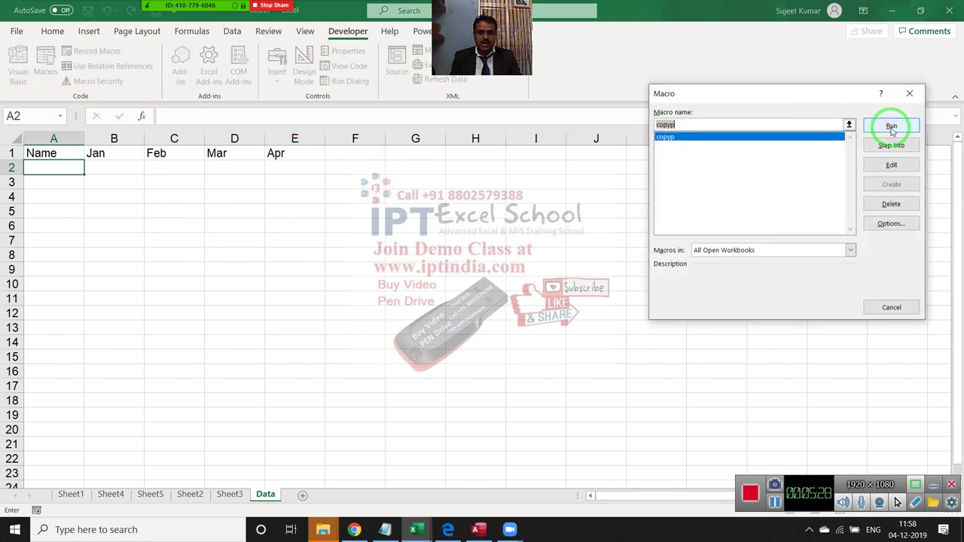
click(891, 125)
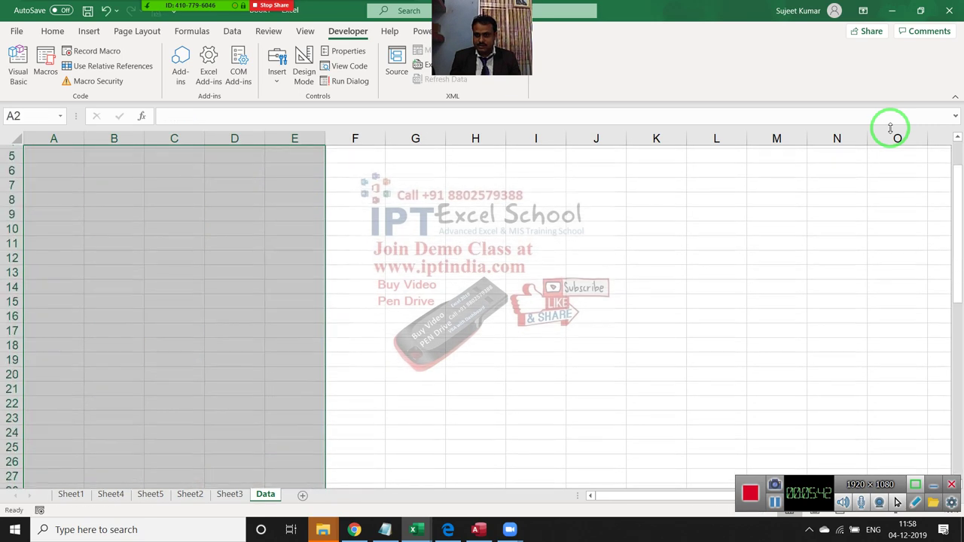
Copy Sheet1's whole table, including its header row
click(53, 496)
key(ctrl+a)
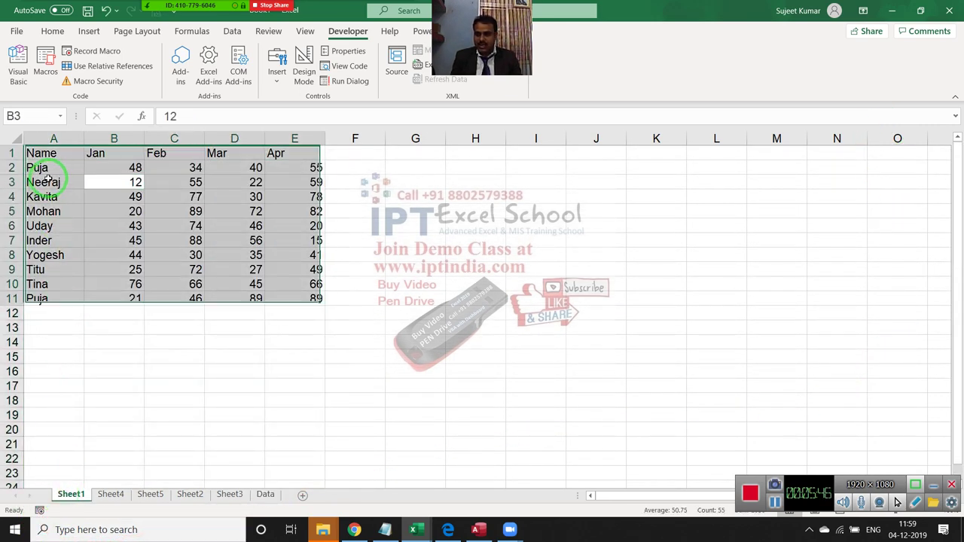
click(41, 211)
mouse_move(41, 169)
mouse_down()
mouse_move(256, 242)
mouse_move(287, 298)
mouse_up()
key(ctrl+c)
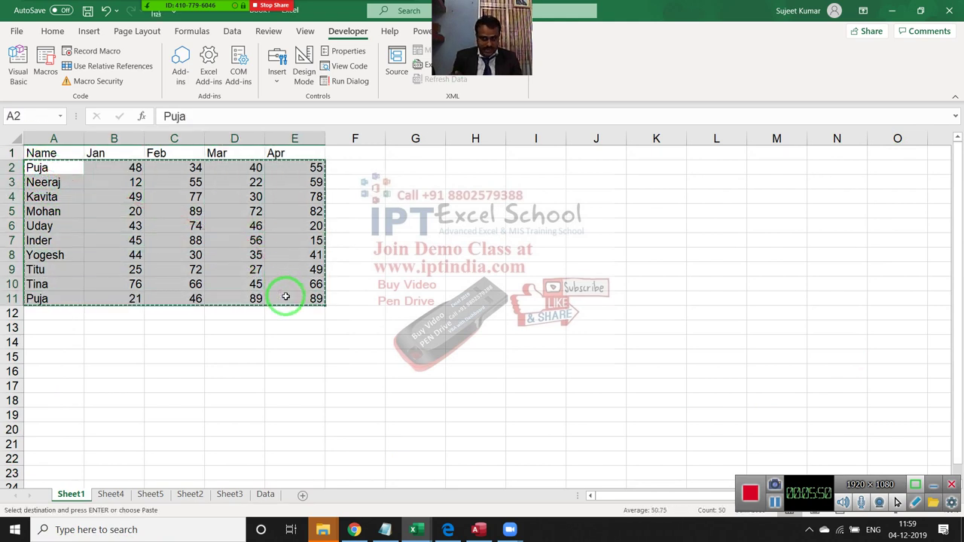
key(Escape)
click(64, 154)
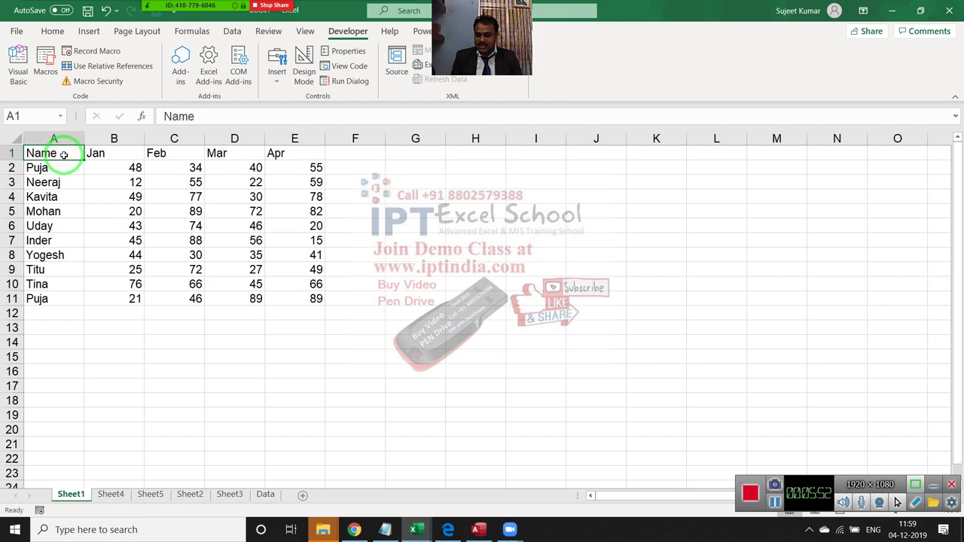
key(ctrl+a)
key(ctrl+c)
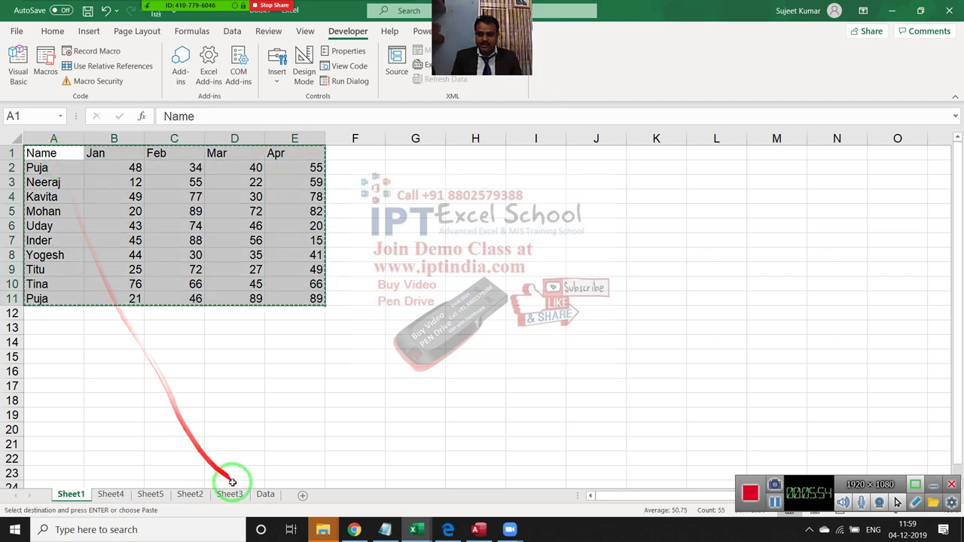
Paste the copied table into the Data sheet at cell A2
click(265, 494)
click(42, 166)
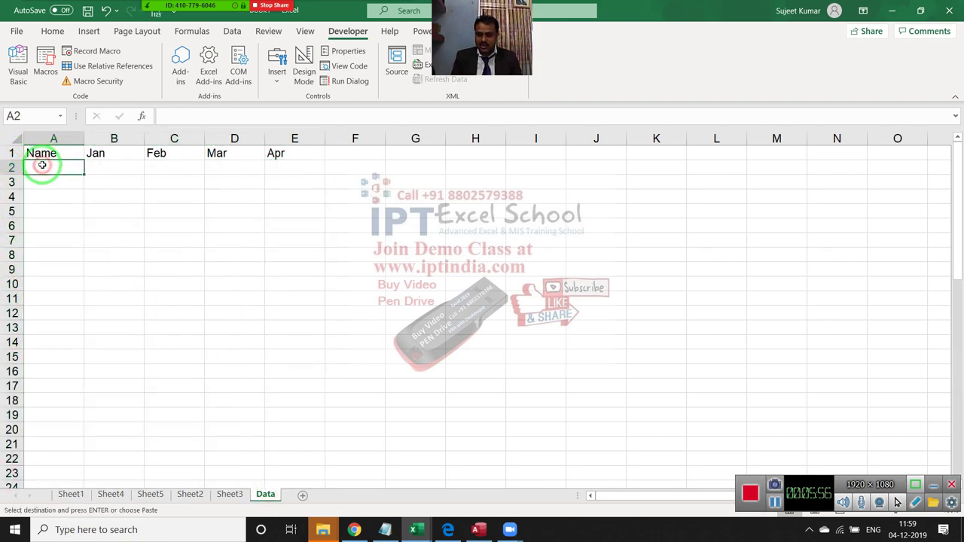
key(ctrl+v)
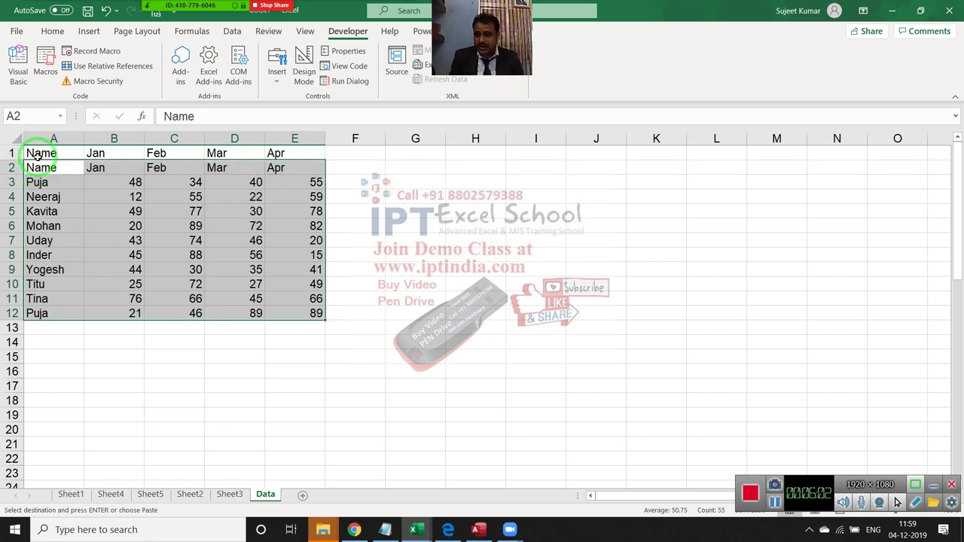
click(39, 165)
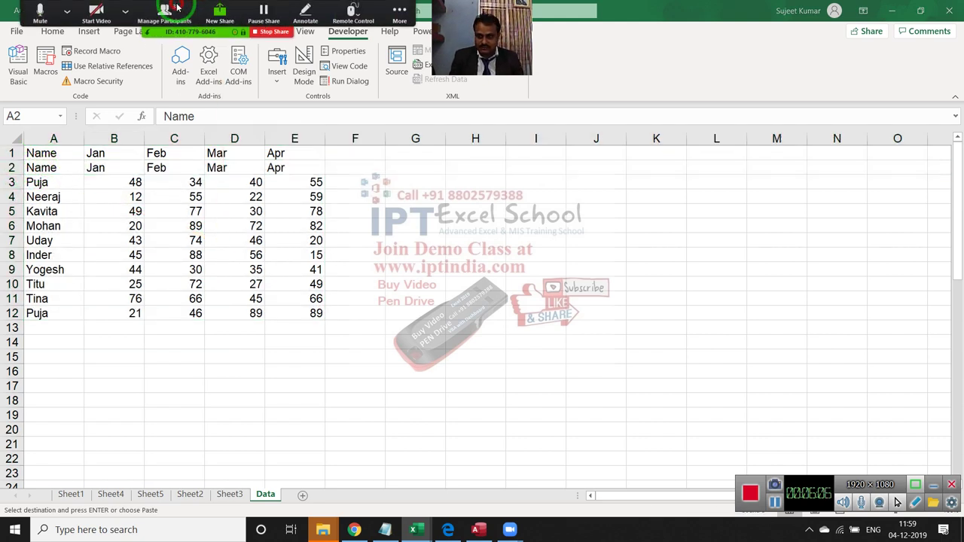
click(175, 7)
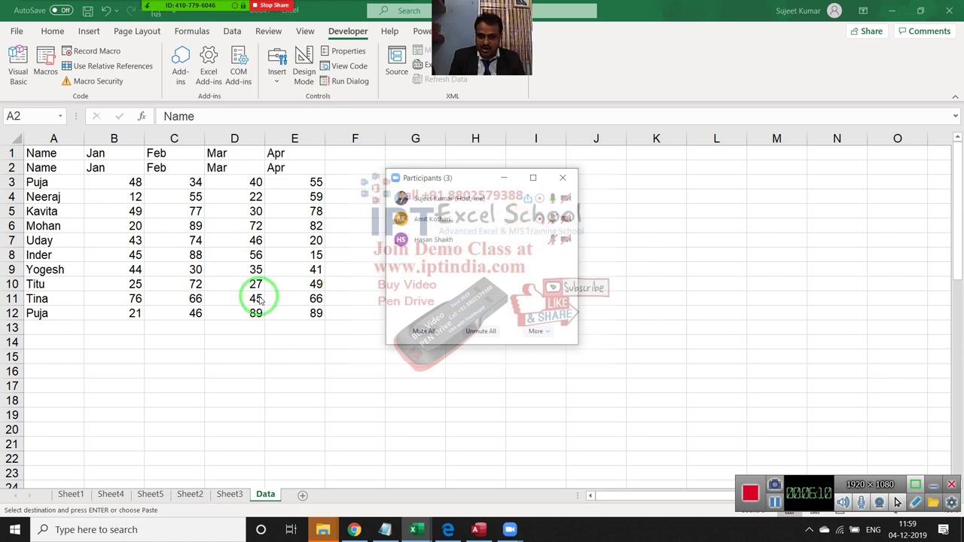
click(563, 177)
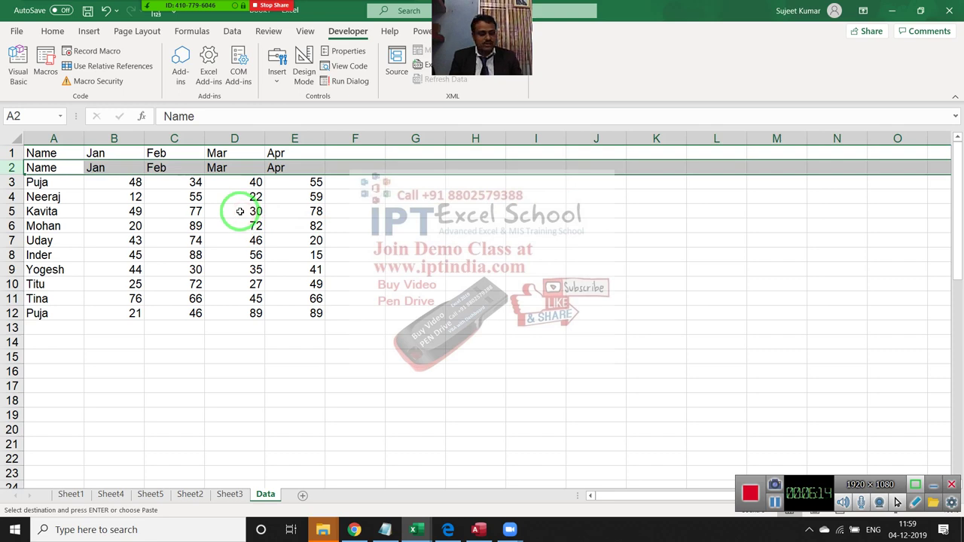
Delete the duplicate header row 2 and clear the pasted data rows below the header
key(ctrl+minus)
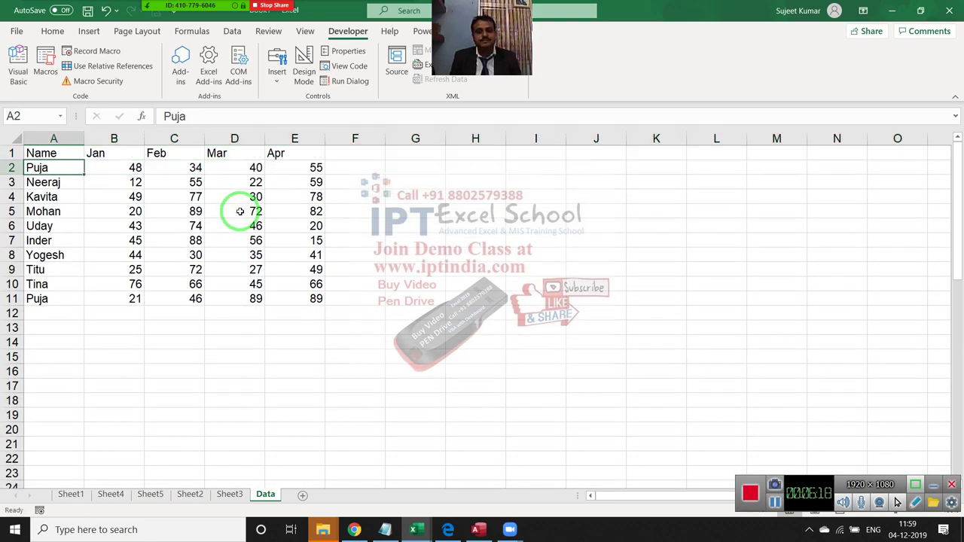
key(ctrl+shift+Right)
key(ctrl+shift+Down)
key(Delete)
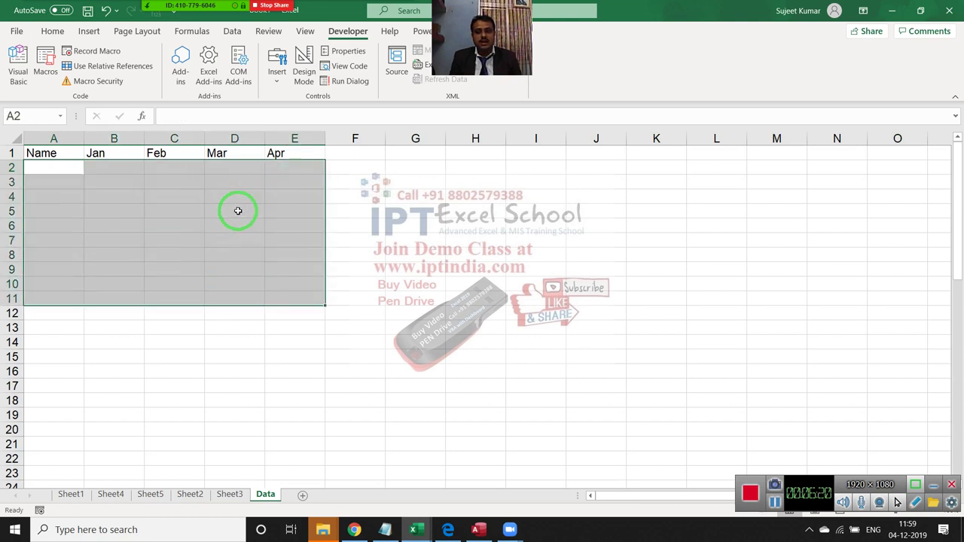
Copy Sheet1's full table and paste it into the Data sheet starting at A2
click(70, 495)
key(ctrl+c)
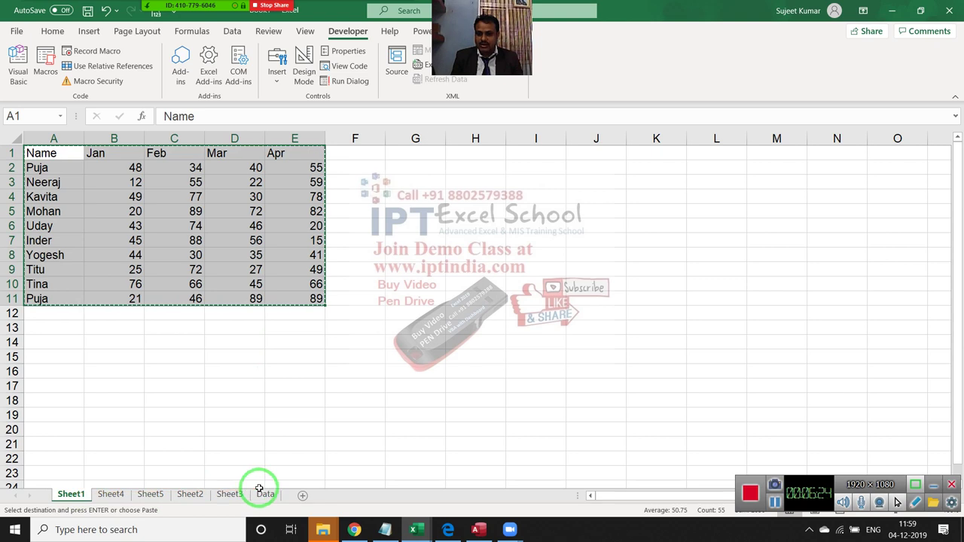
click(262, 495)
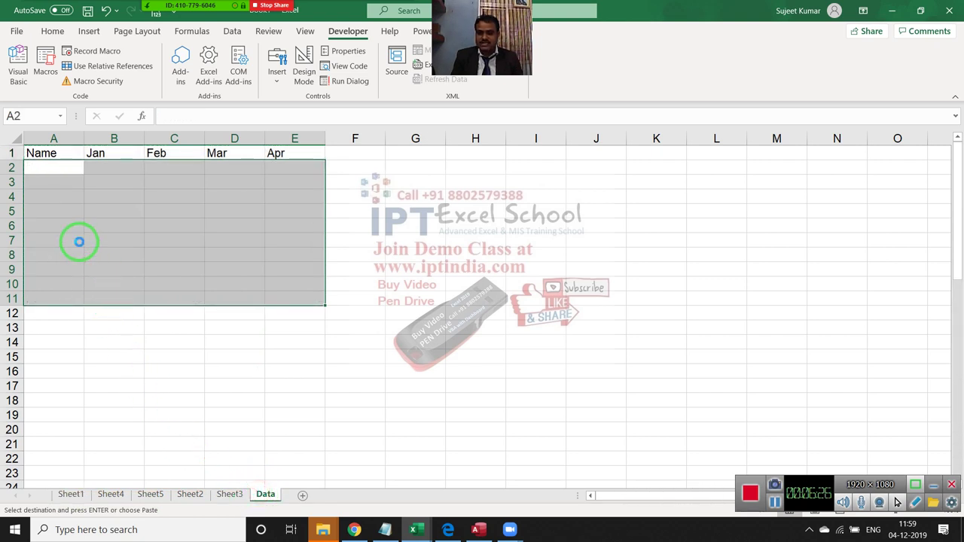
key(ctrl+v)
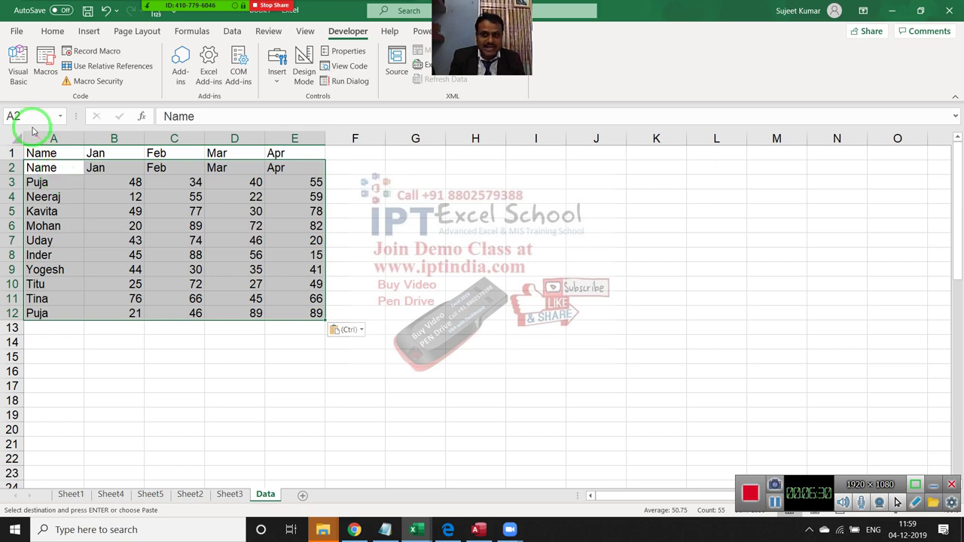
click(40, 170)
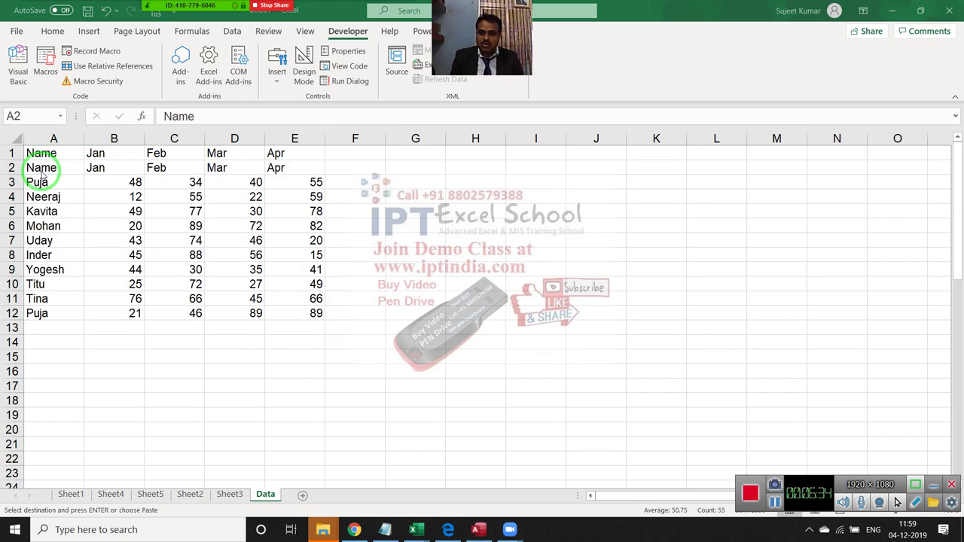
key(alt+Tab)
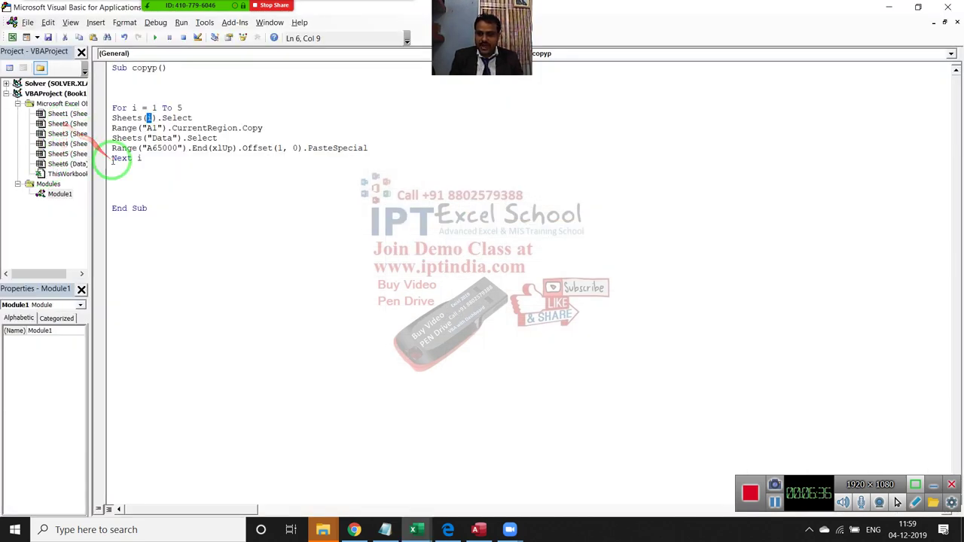
Insert a new line after the PasteSpecial line and start typing ActiveCell
click(112, 159)
key(Return)
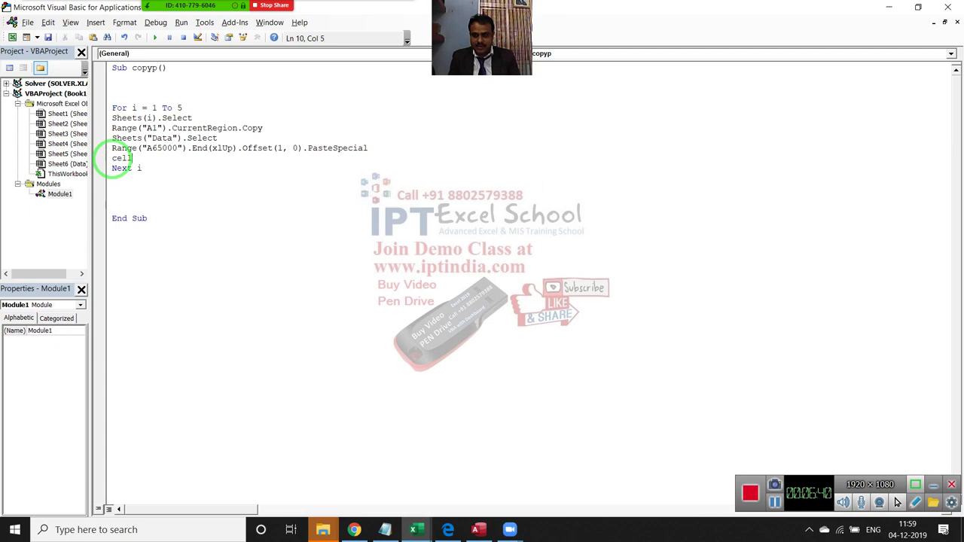
text(ctiv)
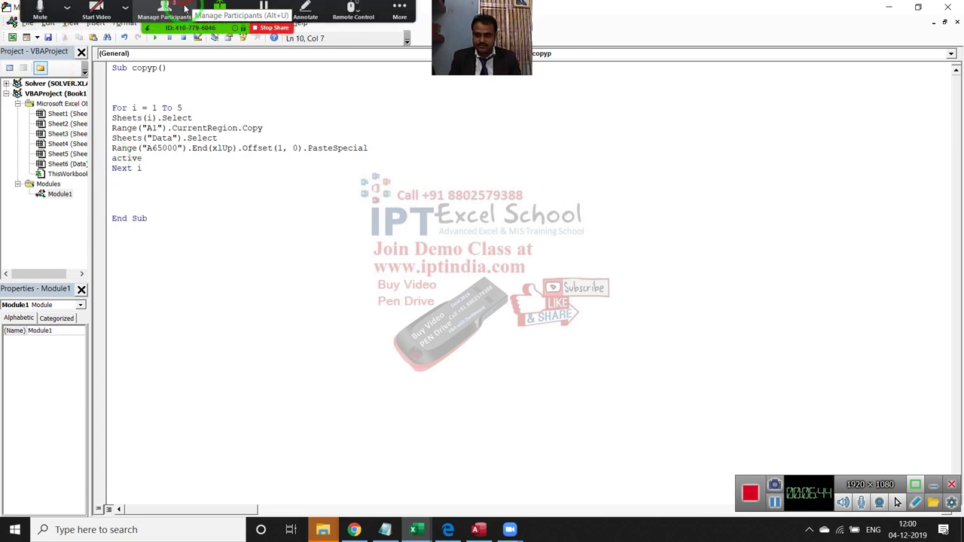
click(164, 11)
mouse_move(526, 218)
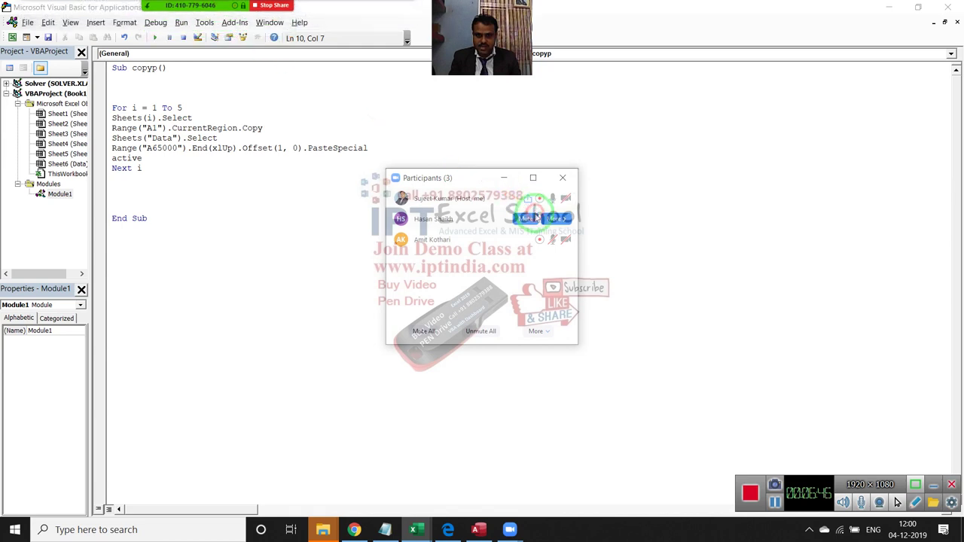
click(526, 219)
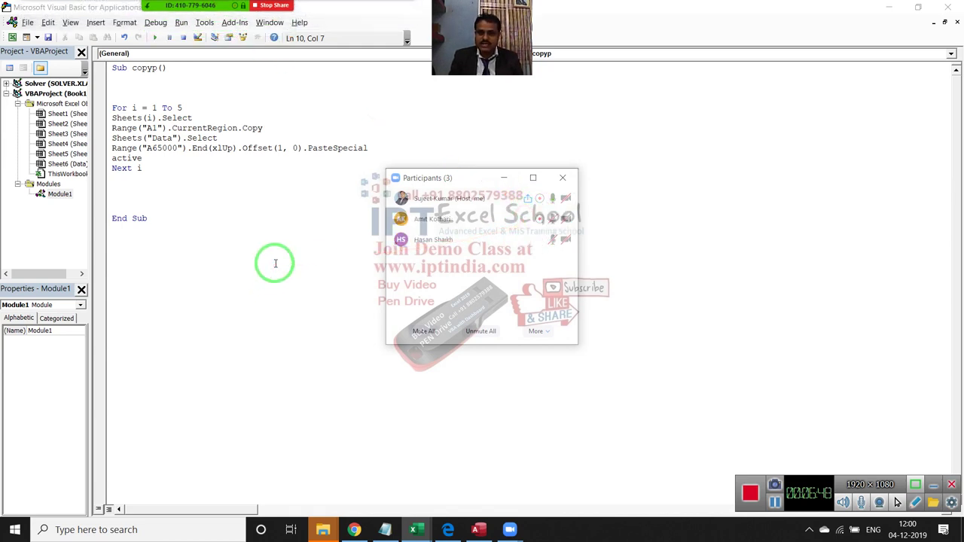
click(563, 179)
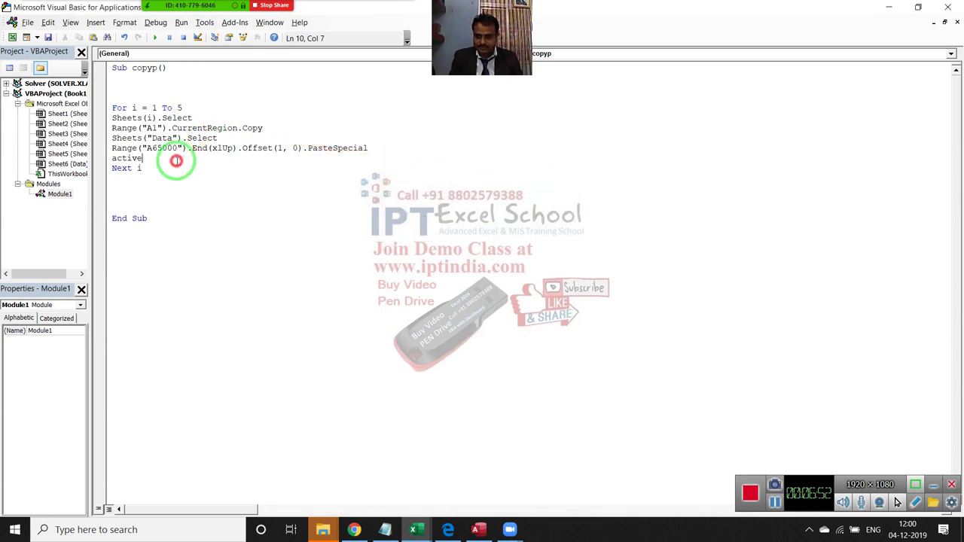
Complete the line as ActiveCell.EntireRow.Delete with autocomplete suggestions
text(cell)
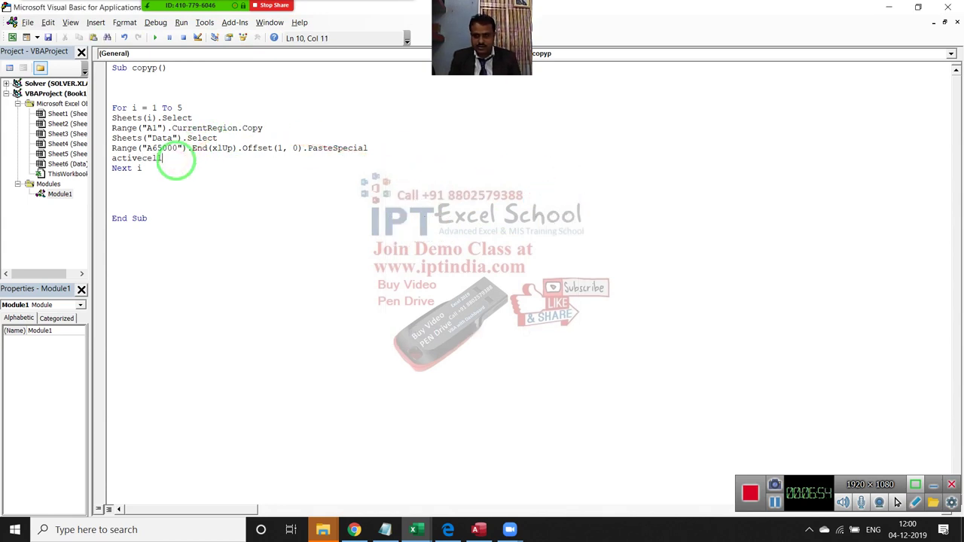
text(.)
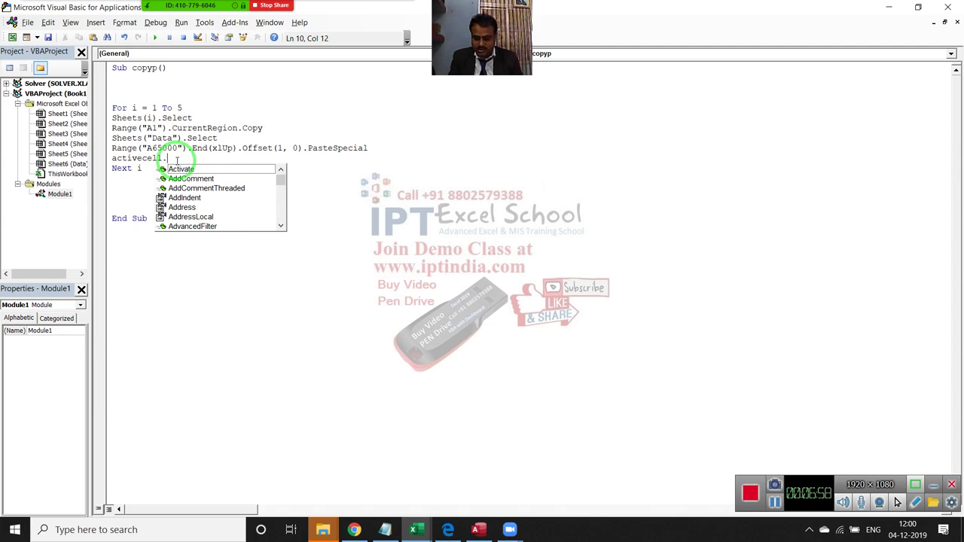
text(Entire)
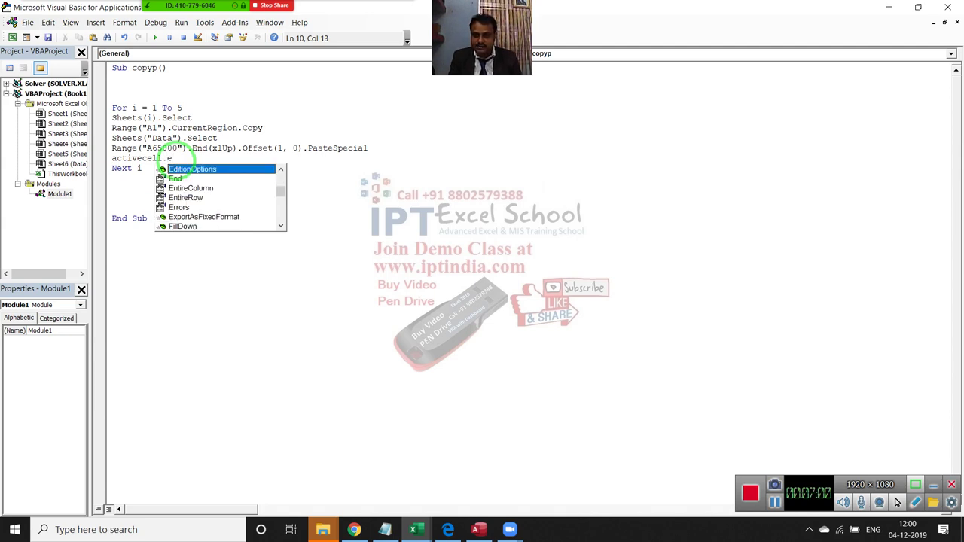
key(Down)
key(Down)
key(Tab)
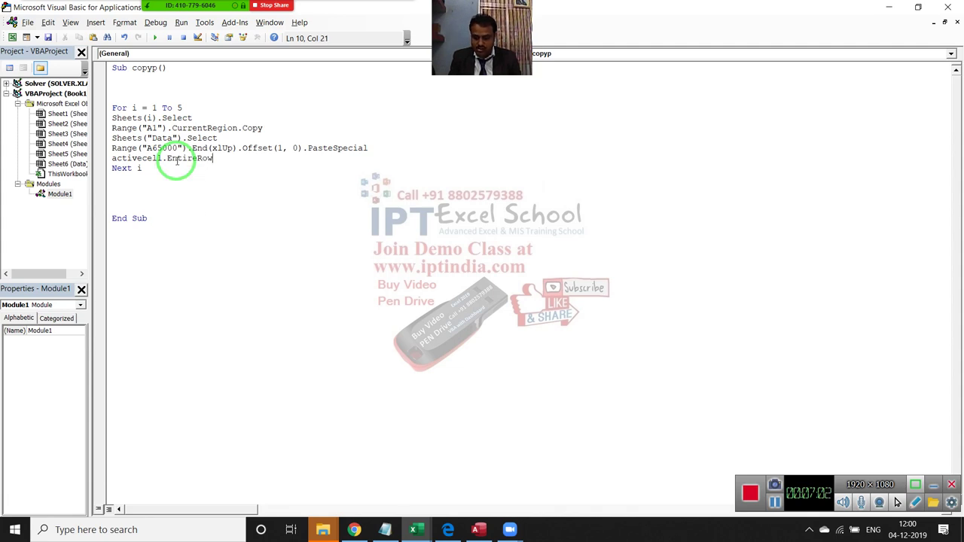
text(.de)
key(Tab)
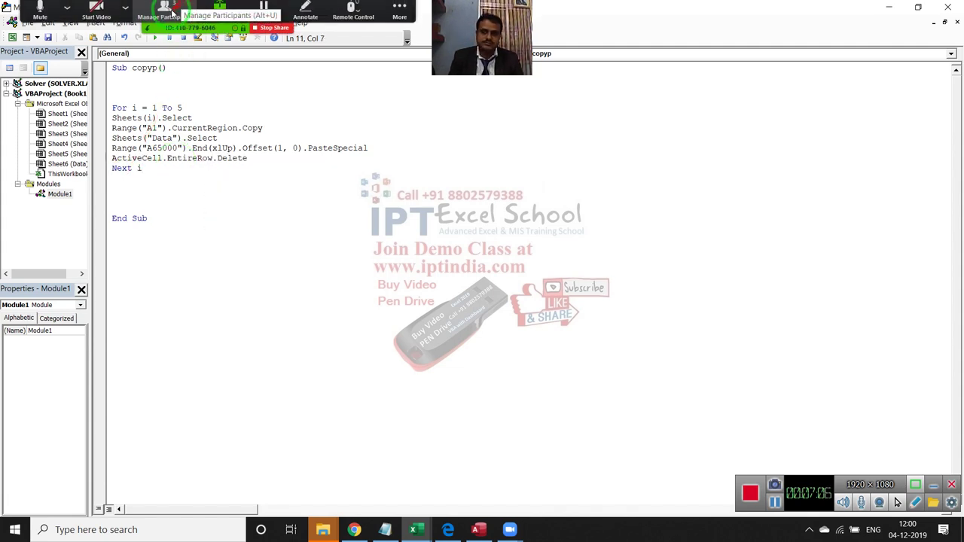
click(164, 11)
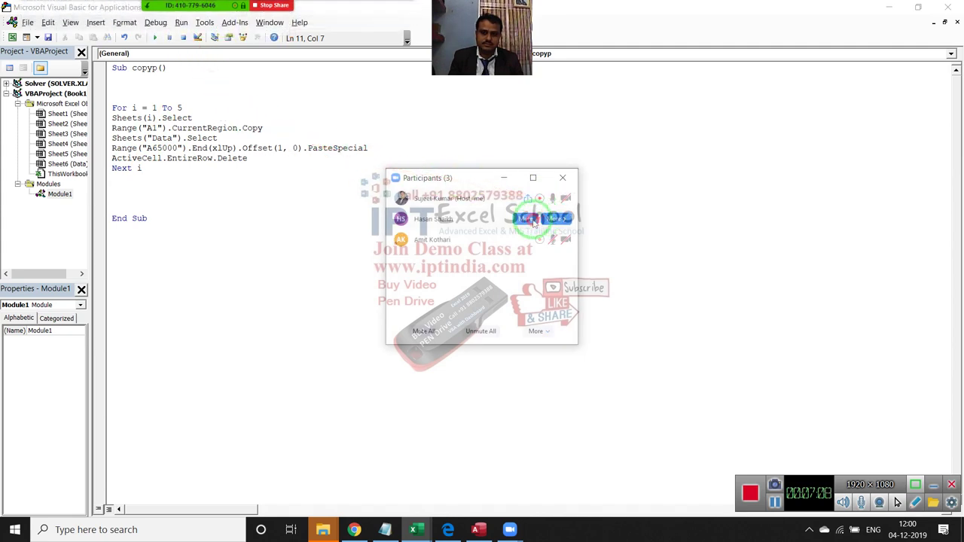
click(209, 211)
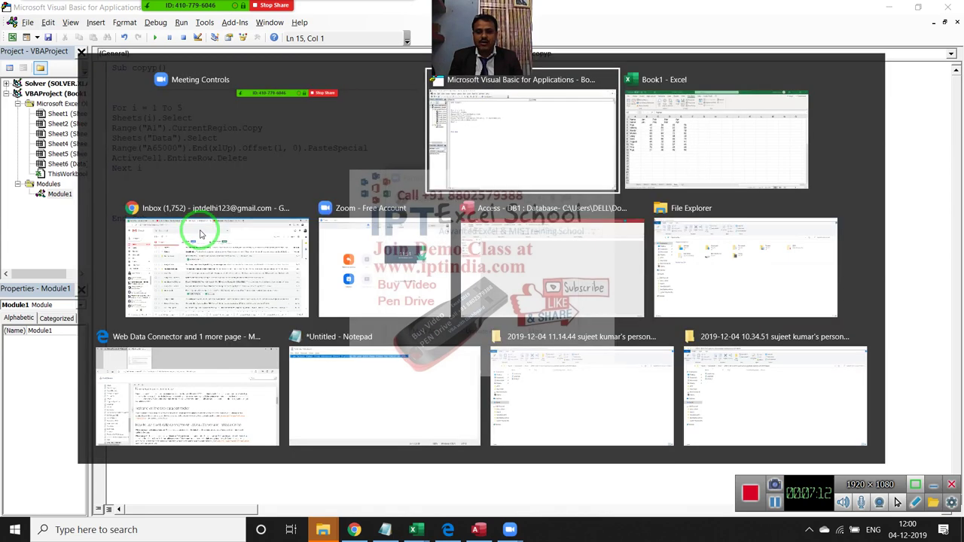
key(alt+Tab)
Run the copyp macro and scroll through the combined rows on the Data sheet
key(Delete)
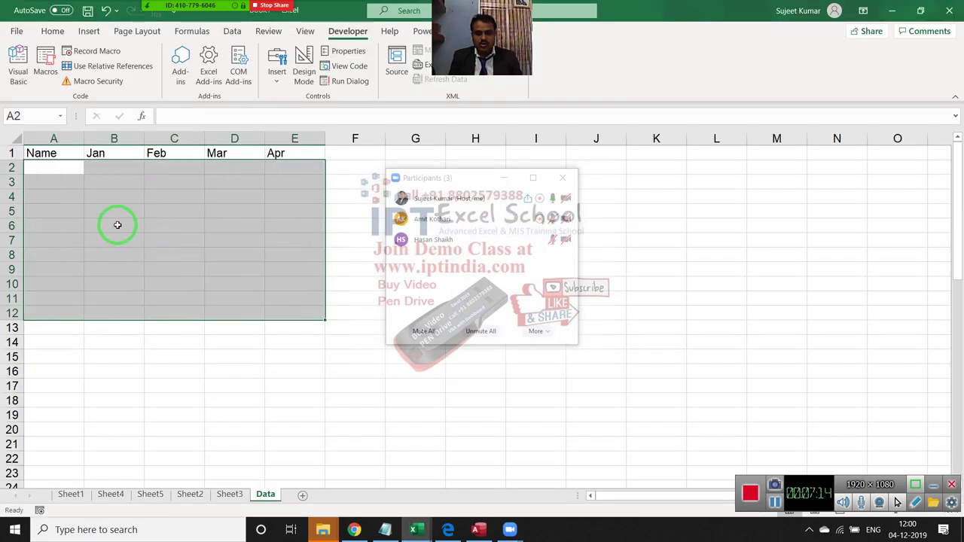
click(562, 178)
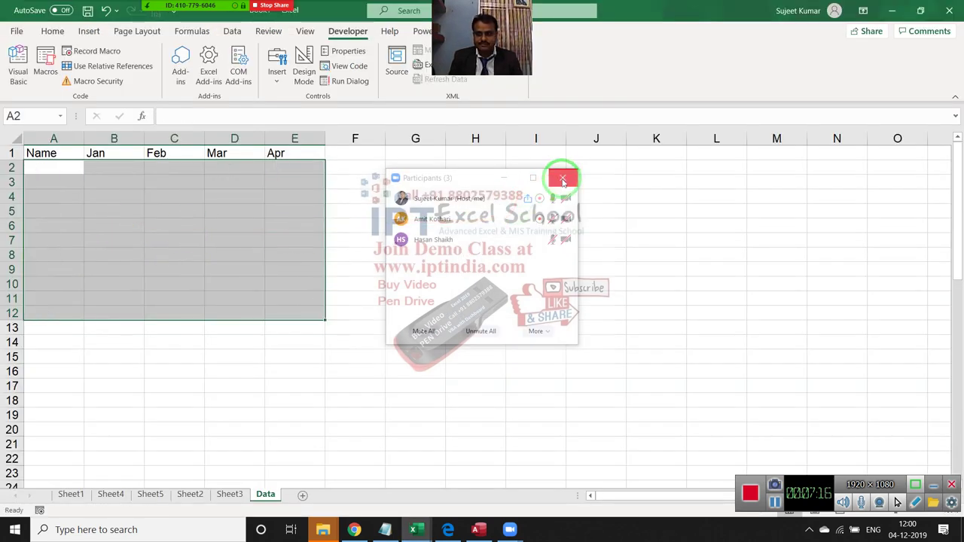
click(45, 70)
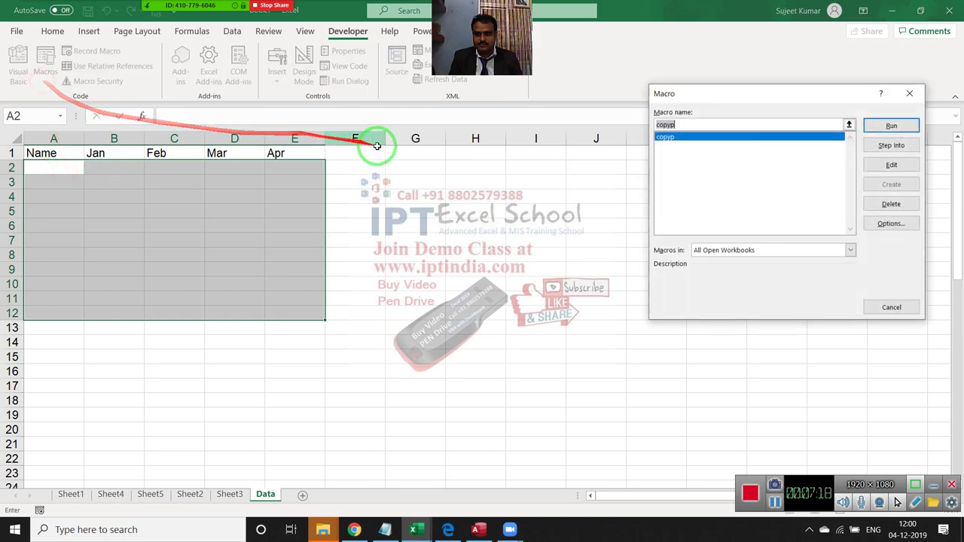
click(891, 126)
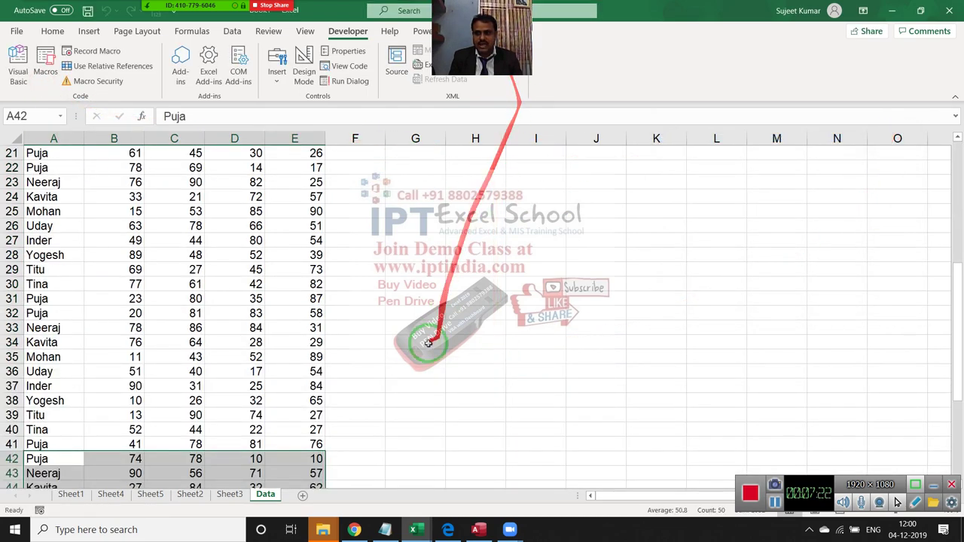
scroll(412, 336, up, 5)
scroll(412, 336, up, 2)
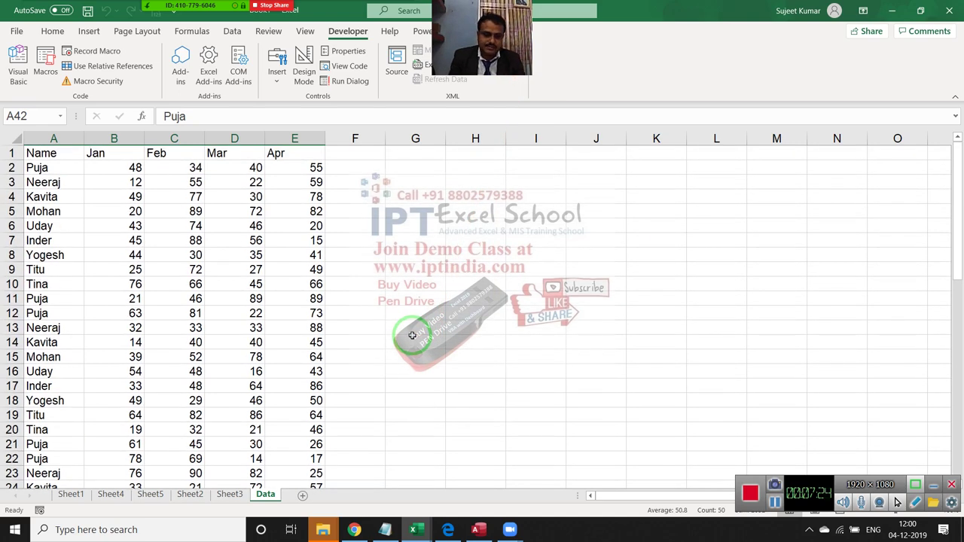
scroll(412, 336, down, 6)
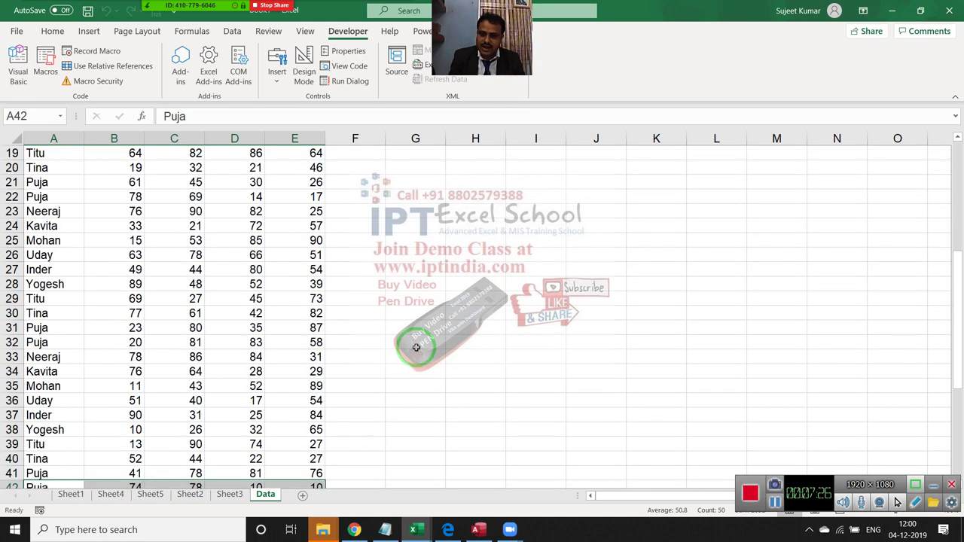
scroll(415, 354, down, 6)
scroll(416, 356, up, 3)
scroll(415, 356, up, 6)
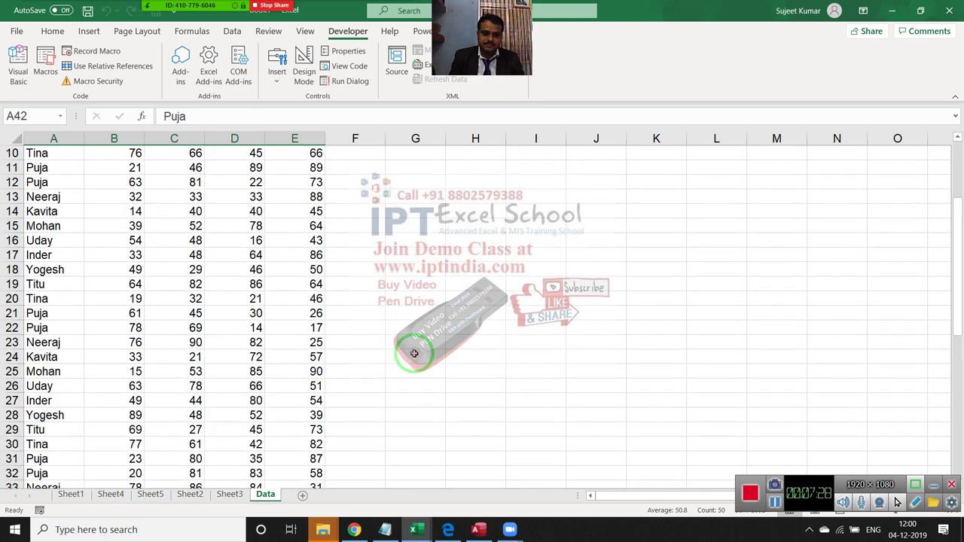
scroll(414, 354, up, 3)
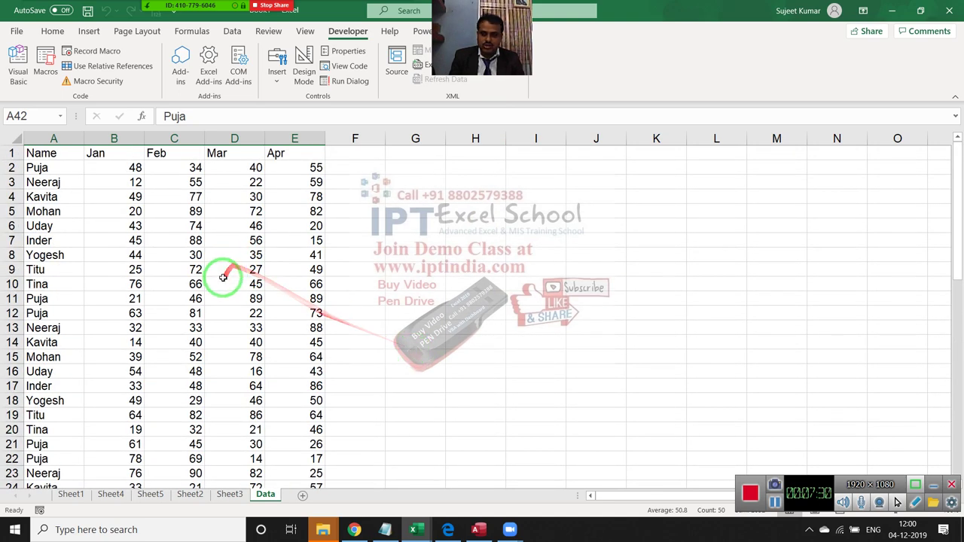
Clear everything from A2 down, leaving only the Name, Jan–Apr header
click(46, 170)
key(ctrl+shift+Right)
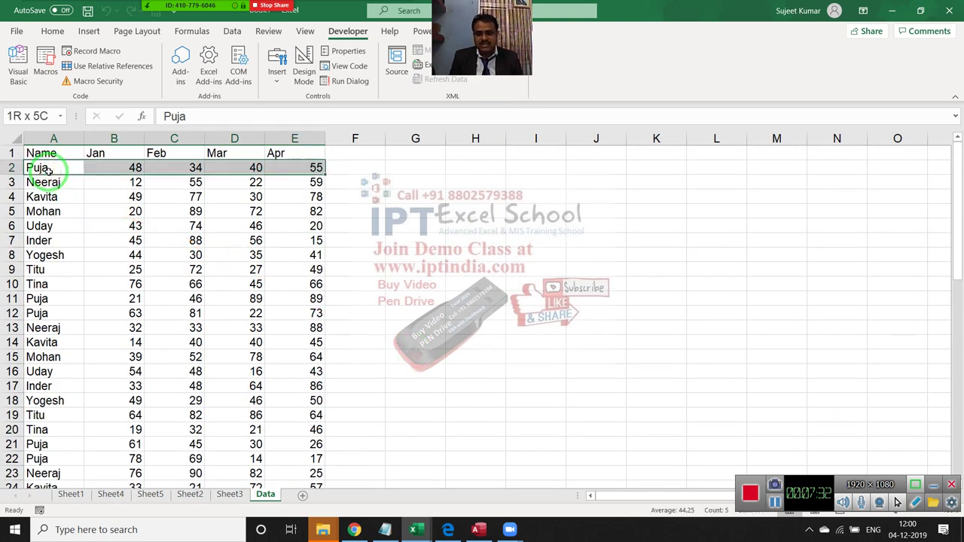
key(ctrl+shift+Down)
key(Delete)
scroll(49, 170, up, 9)
scroll(48, 170, up, 1)
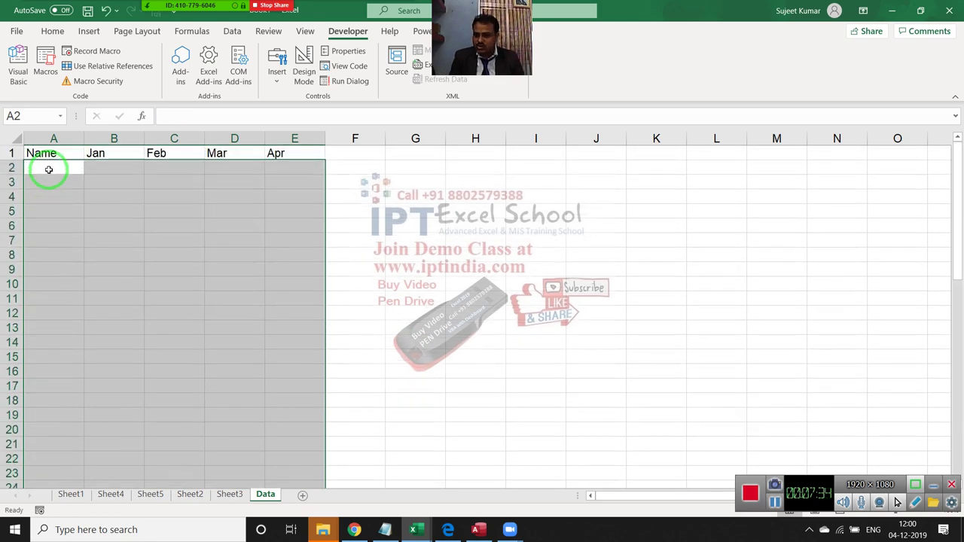
Change the For loop's upper limit from 5 to Sheets.Count - 1
click(48, 170)
key(alt+Tab)
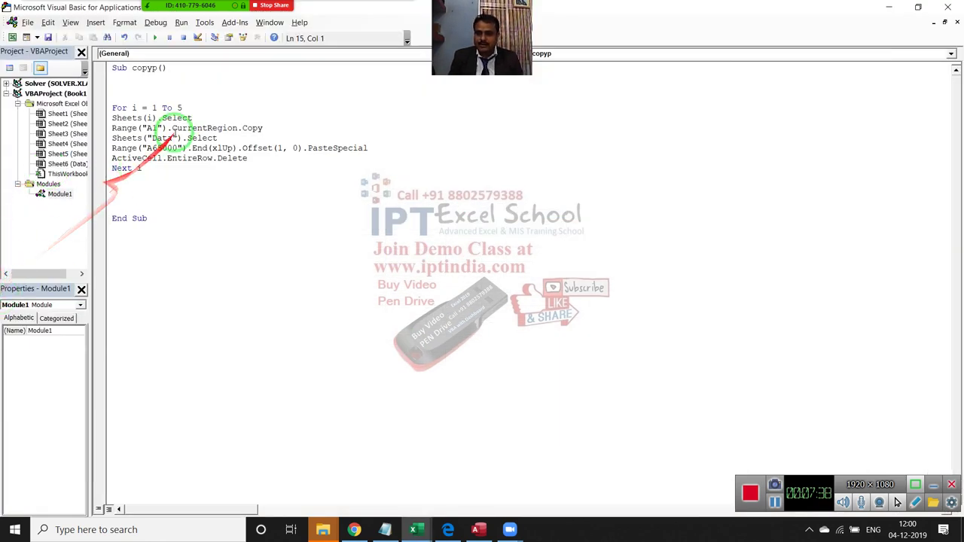
double_click(180, 108)
text(she)
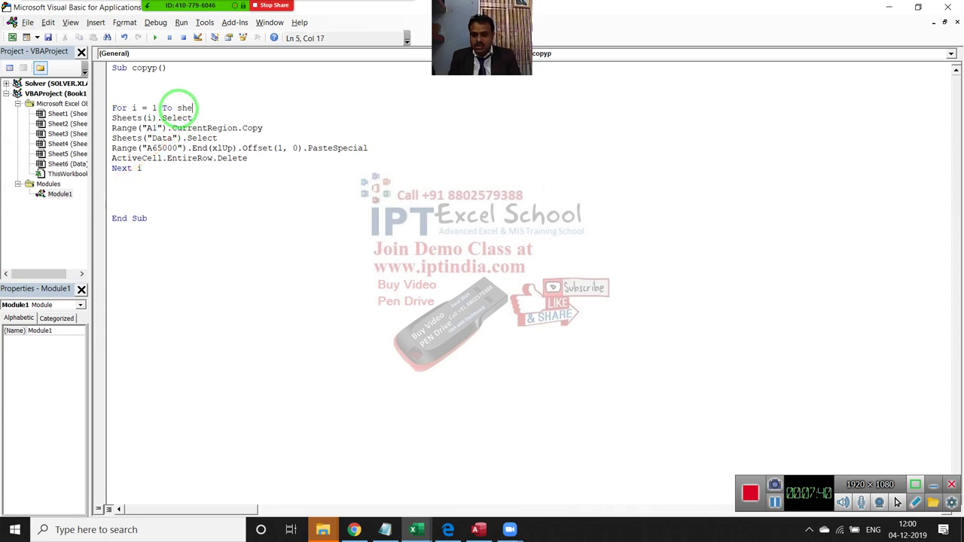
text(ets.cou)
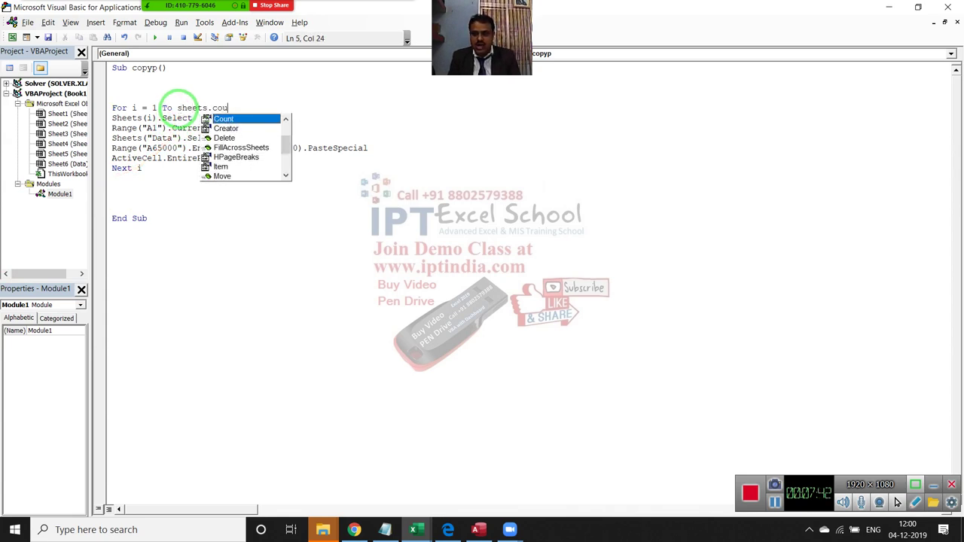
key(Tab)
text(1)
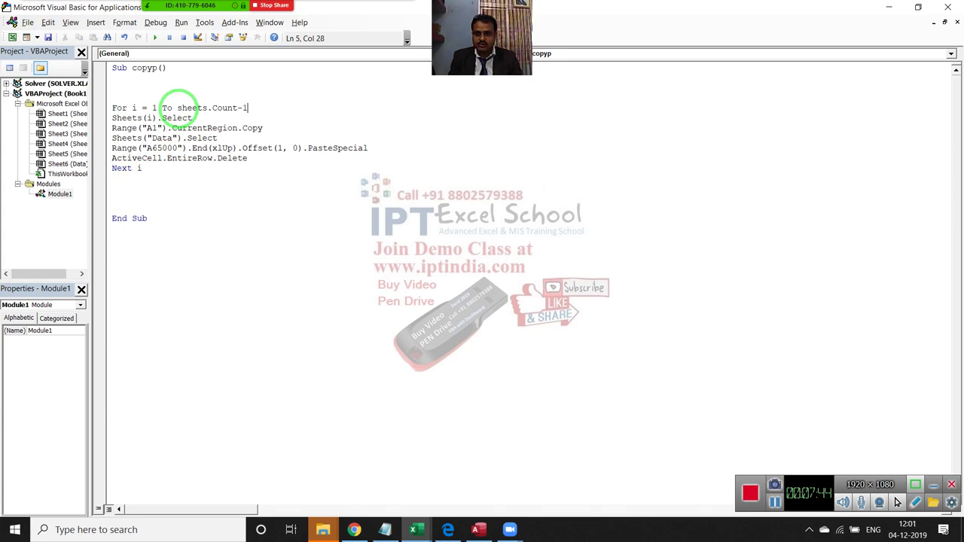
drag(217, 138, 223, 148)
click(234, 108)
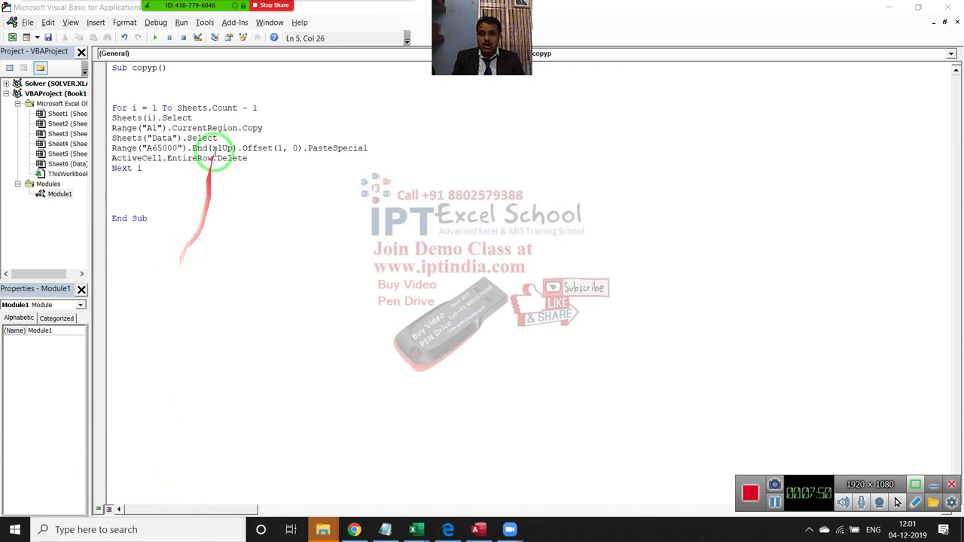
drag(242, 108, 286, 118)
key(alt+Tab)
key(Tab)
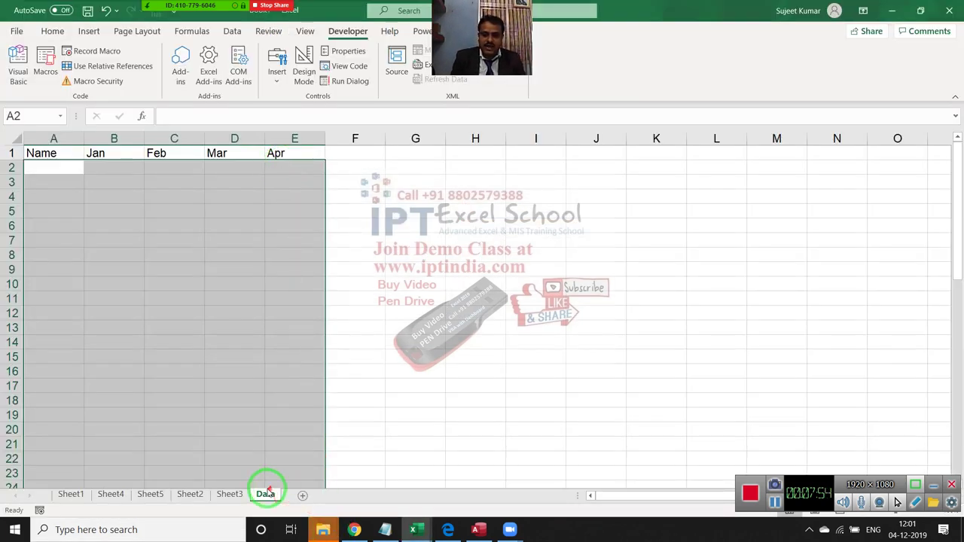
click(63, 166)
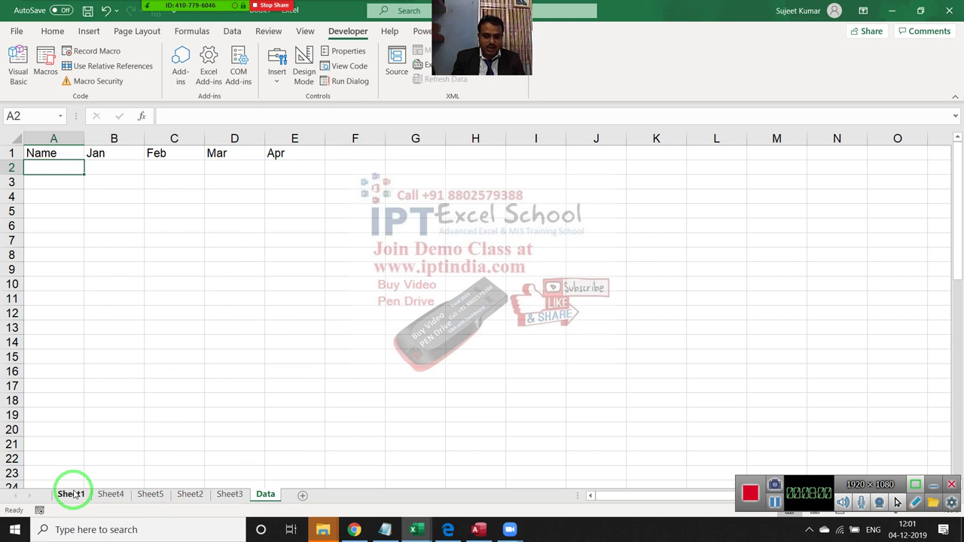
click(266, 494)
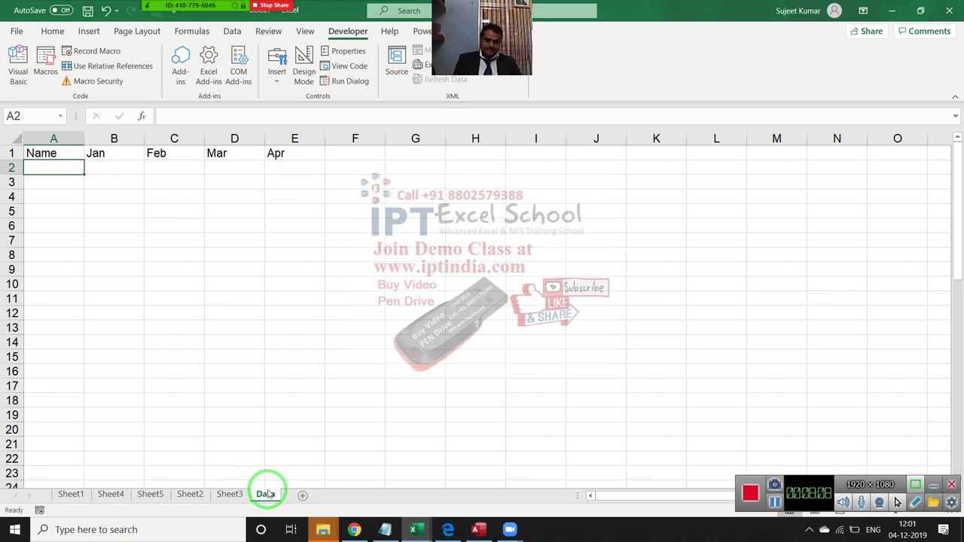
Return to the copyp loop code and clear the code selection
key(alt+F11)
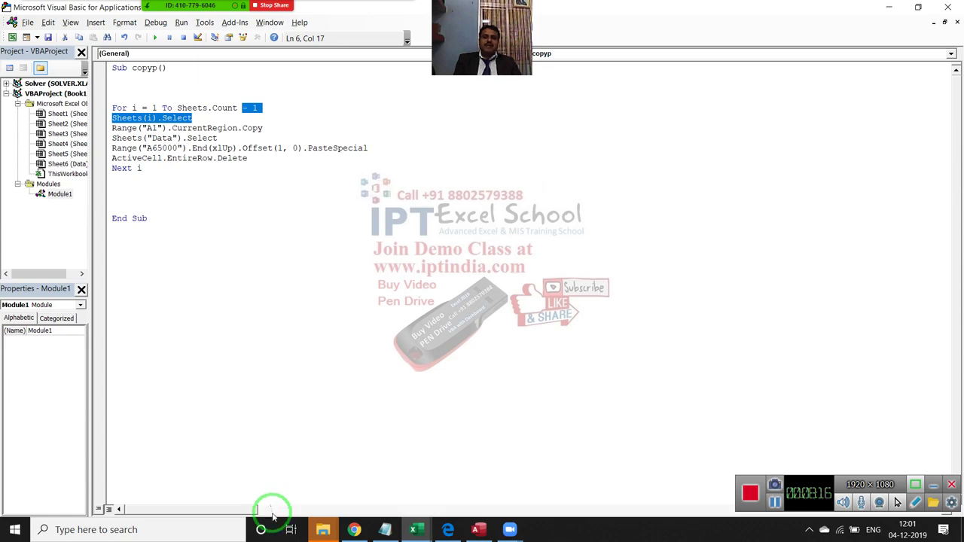
click(210, 191)
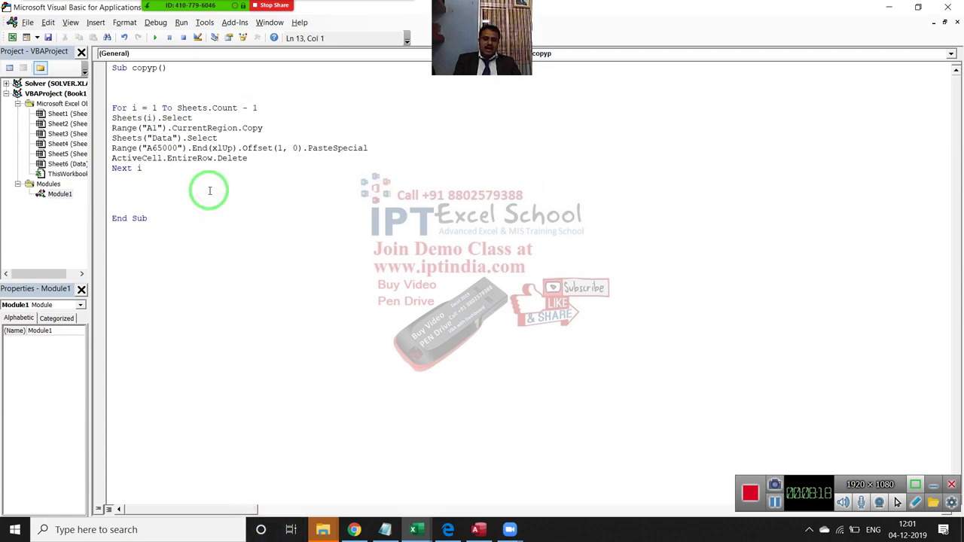
Drag the Data sheet tab between Sheet5 and Sheet2, and check Sheet3's table
key(alt+F11)
click(267, 495)
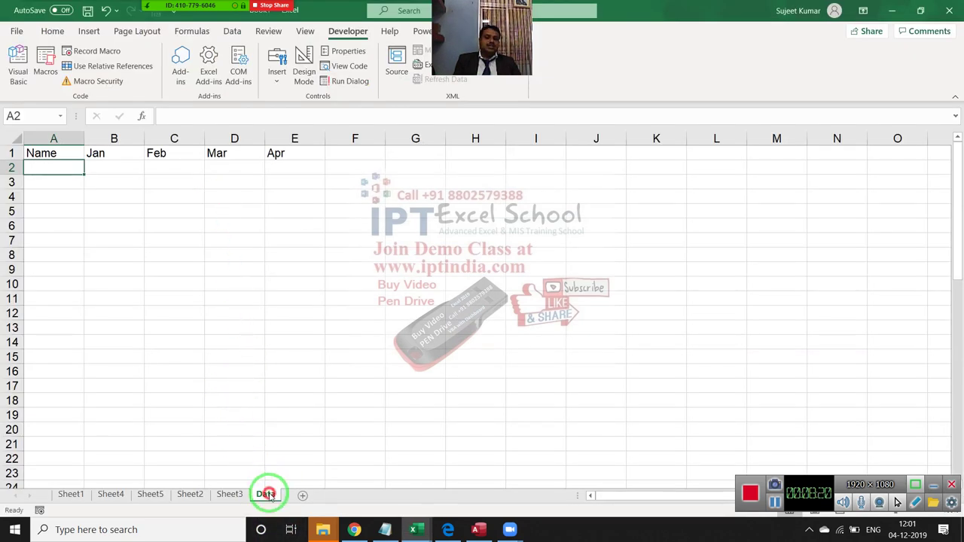
drag(267, 495, 270, 498)
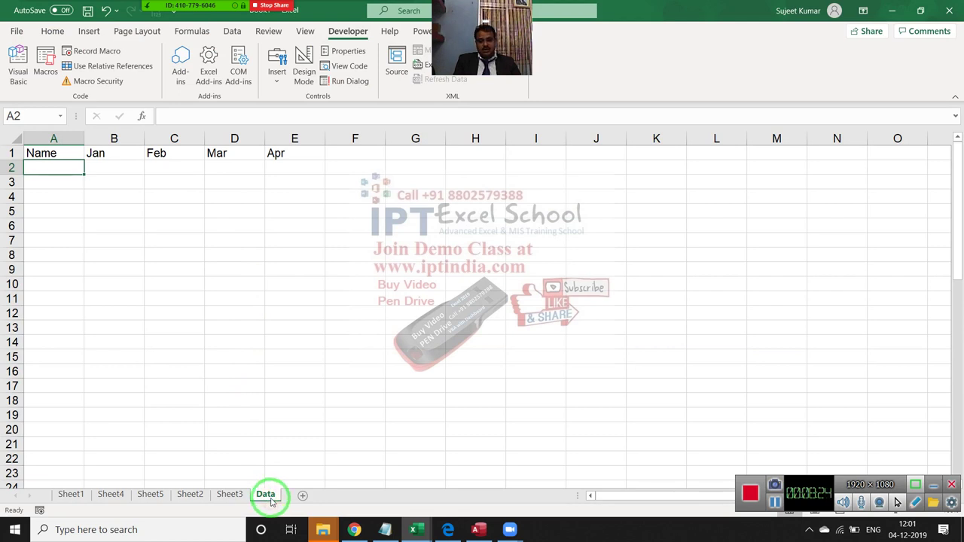
drag(270, 498, 173, 506)
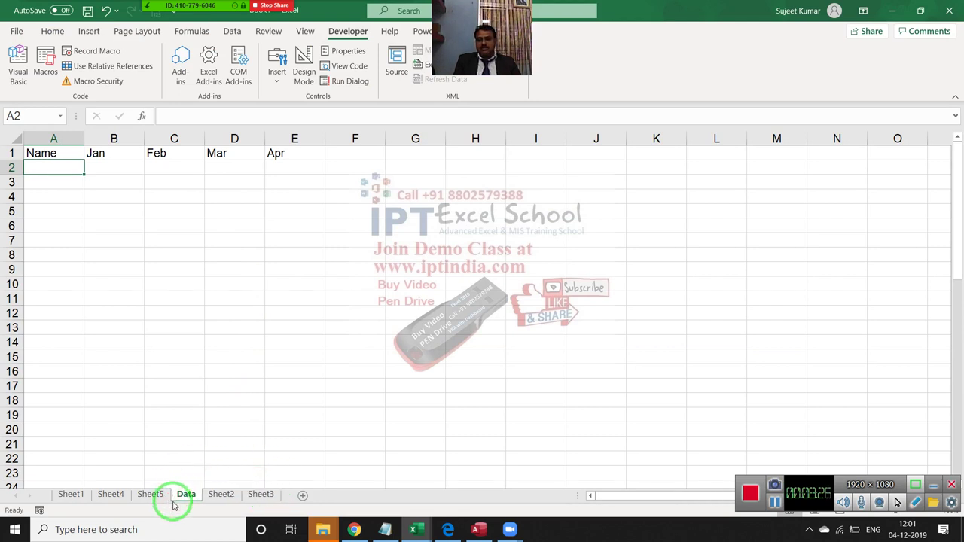
click(196, 501)
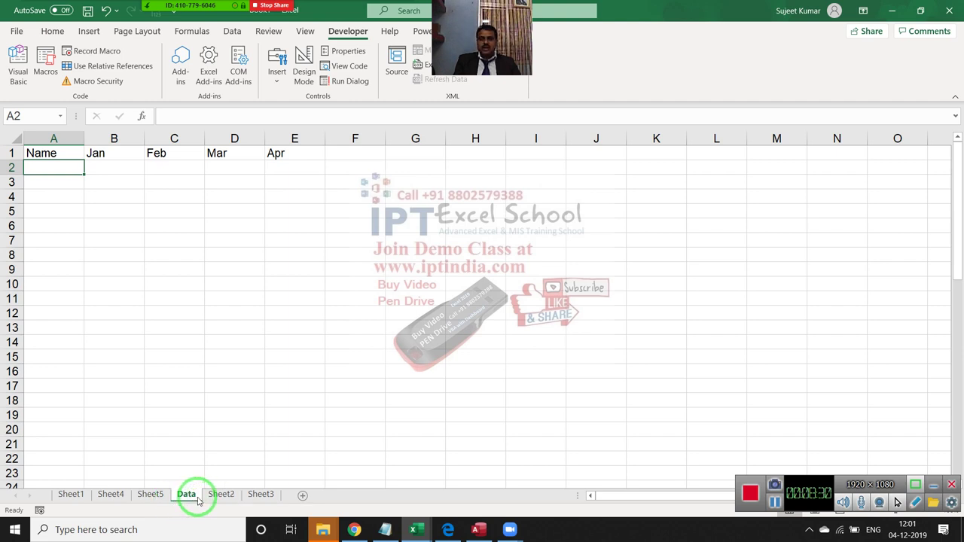
click(255, 497)
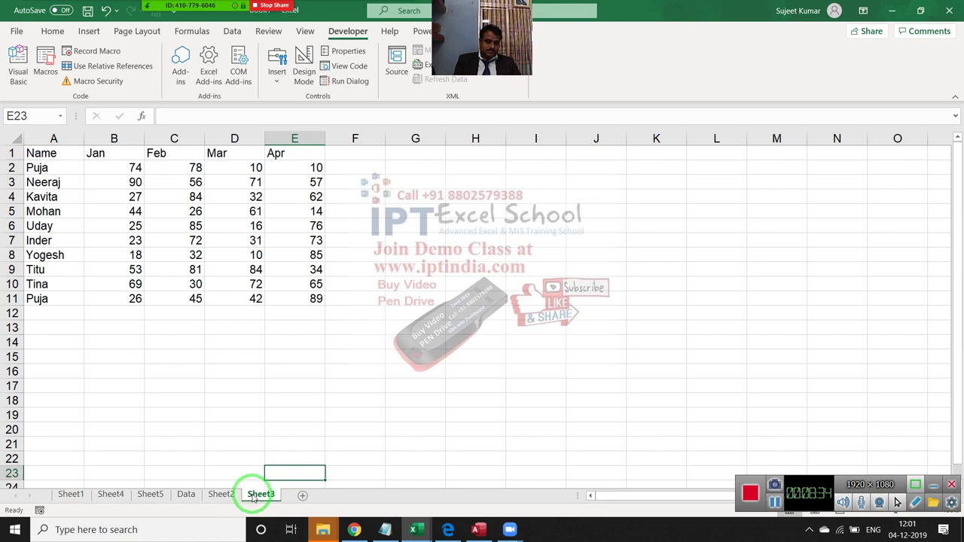
click(198, 493)
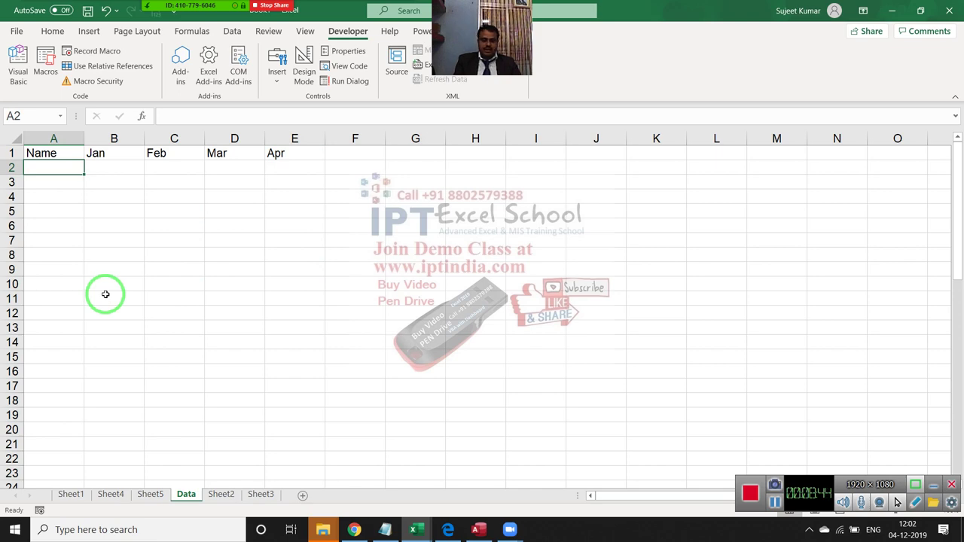
key(alt+F11)
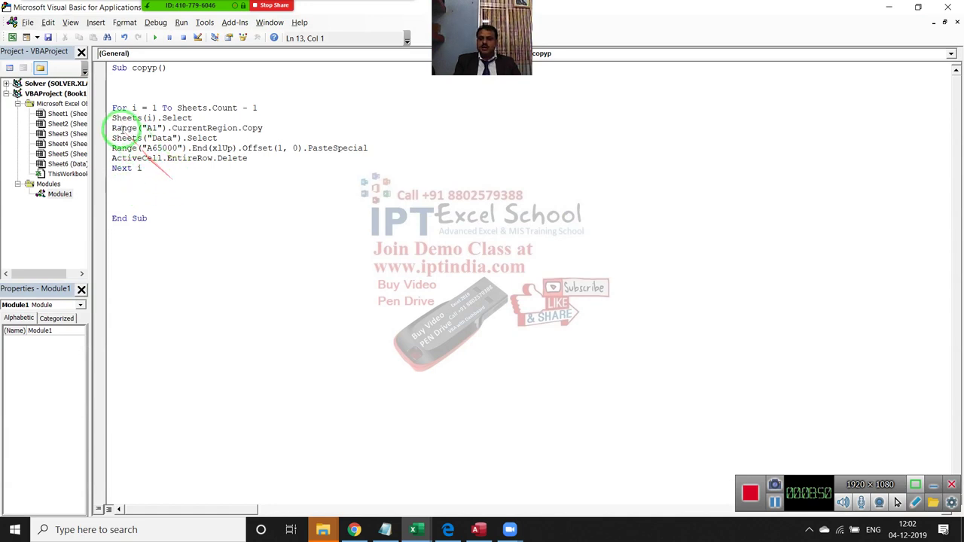
Remove '- 1' so the loop runs To Sheets.Count
click(111, 126)
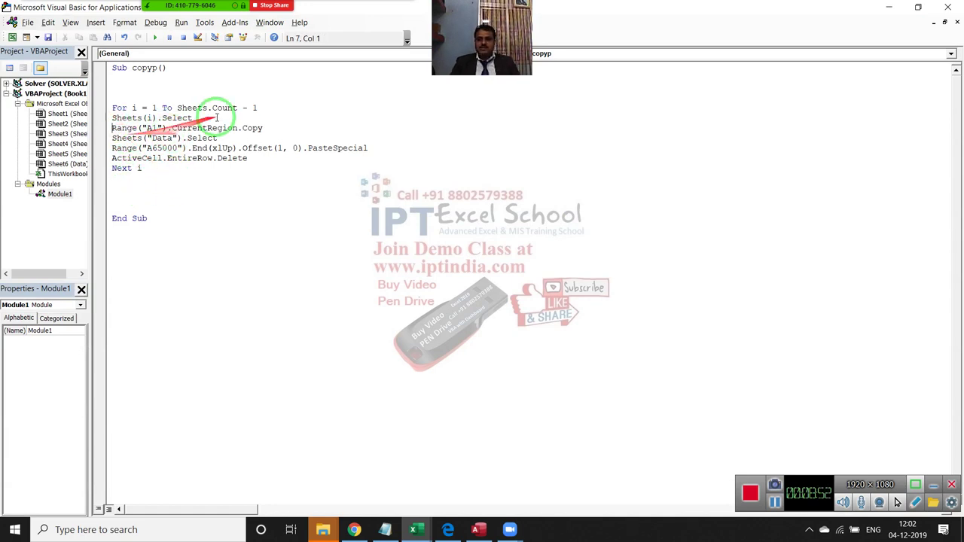
drag(242, 107, 276, 107)
key(Delete)
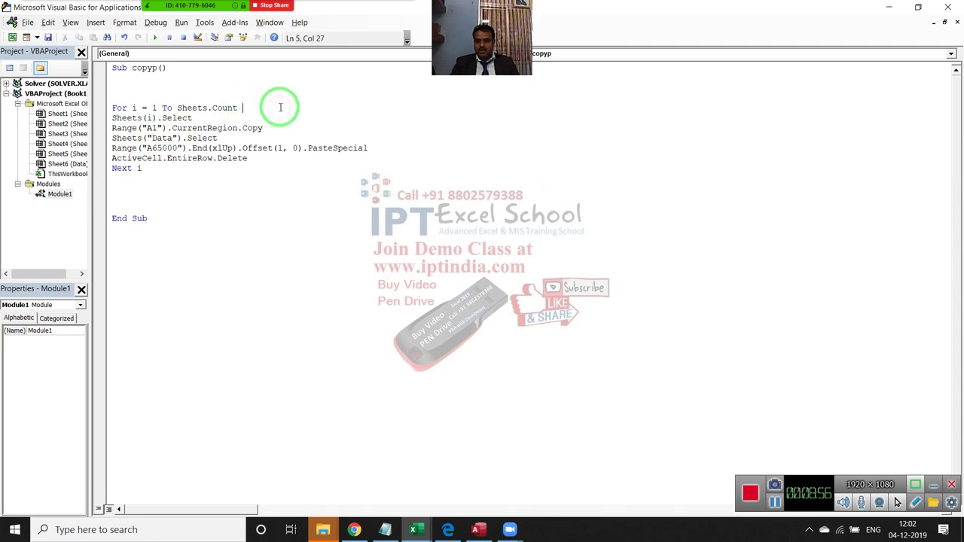
Wrap the loop body in If ActiveSheet.Name <> "Data" Then … End If
key(Return)
key(Return)
text(if act)
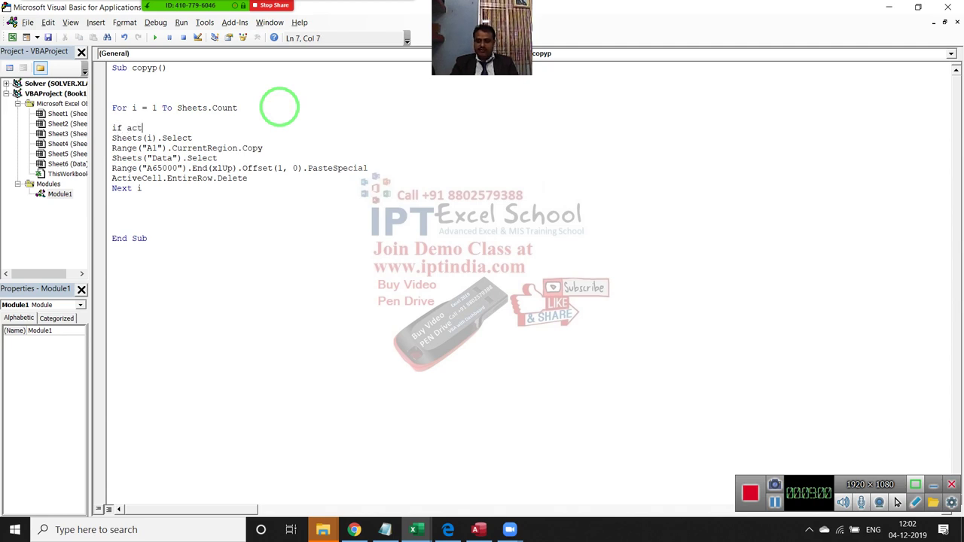
text(ivesheet.name="D)
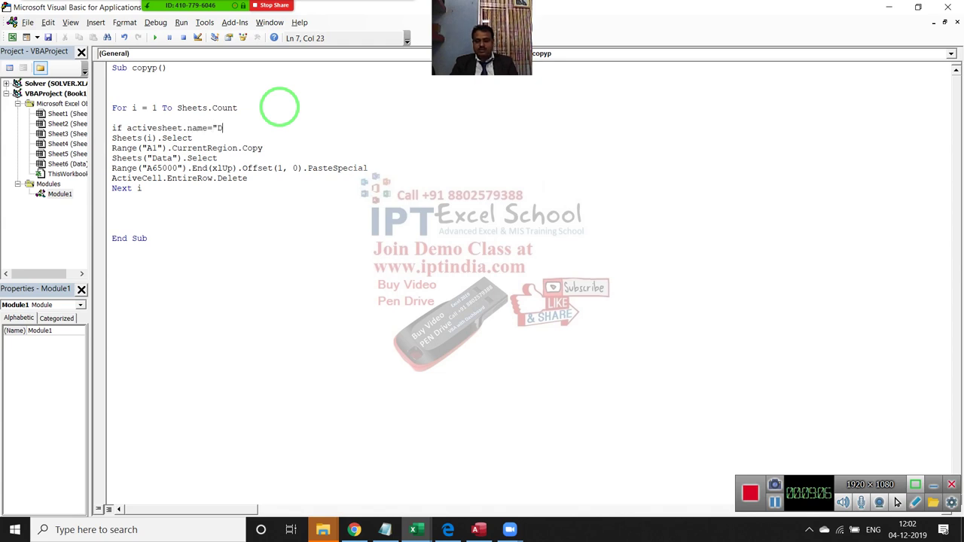
text(ata" th)
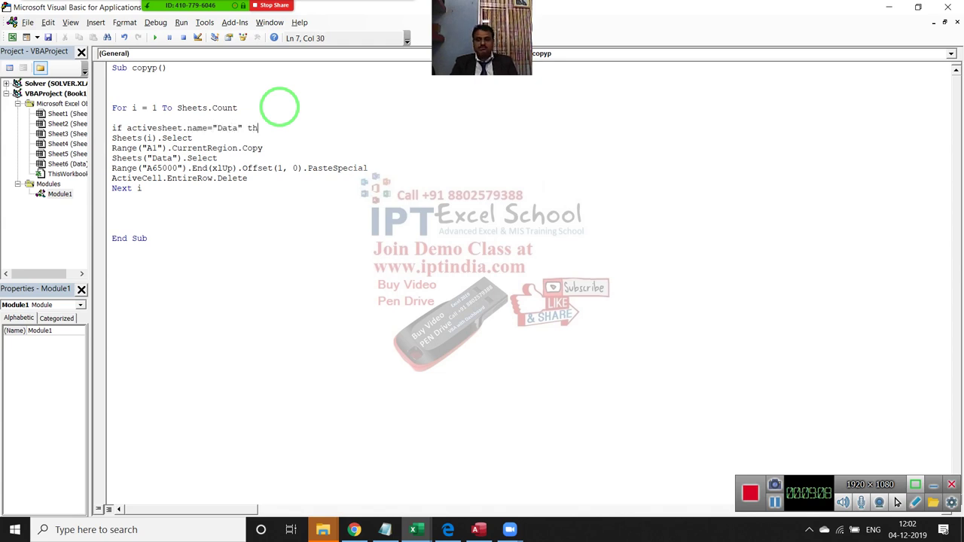
text(en)
click(268, 179)
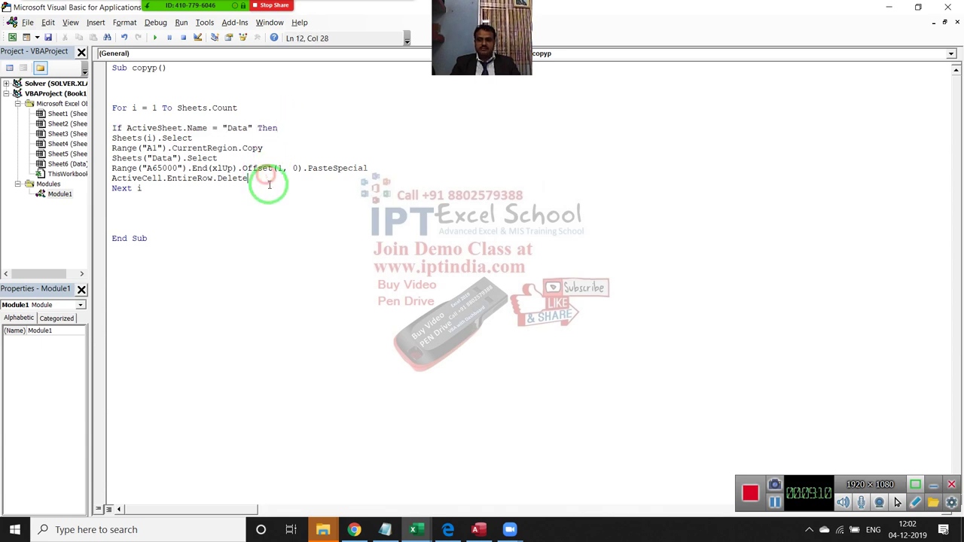
key(Return)
text(end)
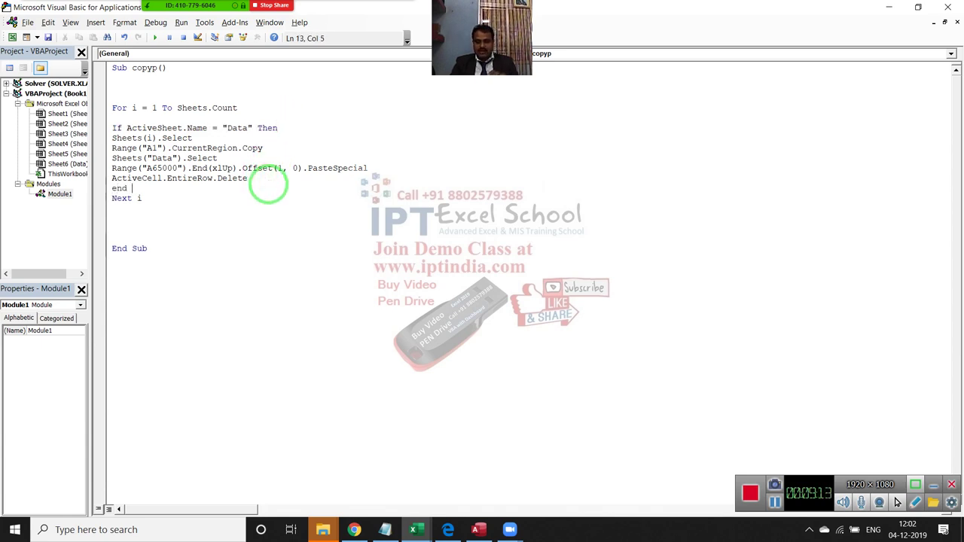
text(if)
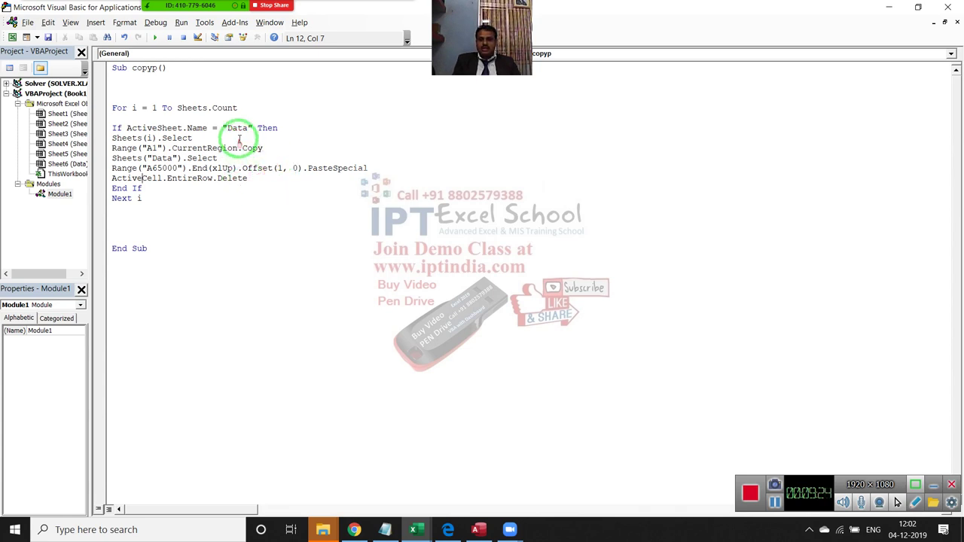
click(212, 130)
drag(211, 130, 217, 130)
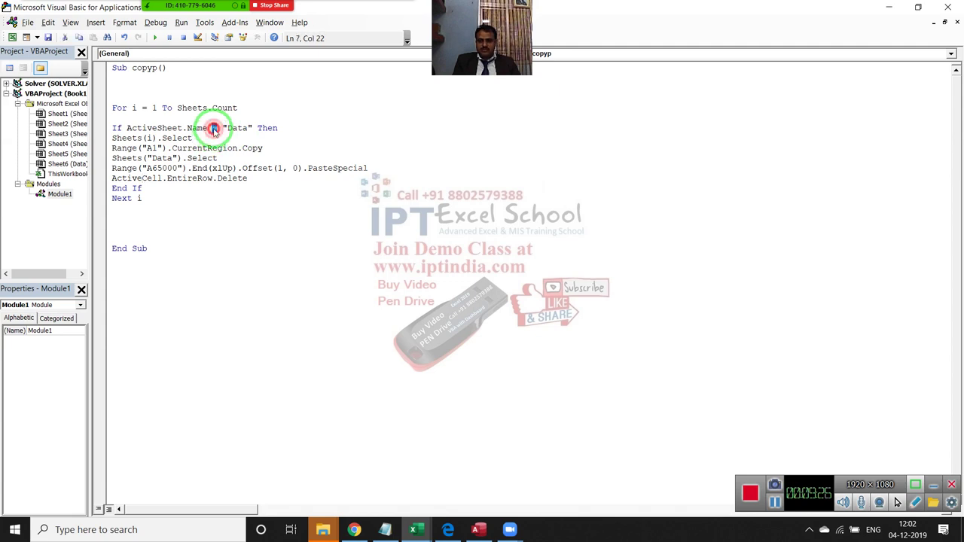
text(<>)
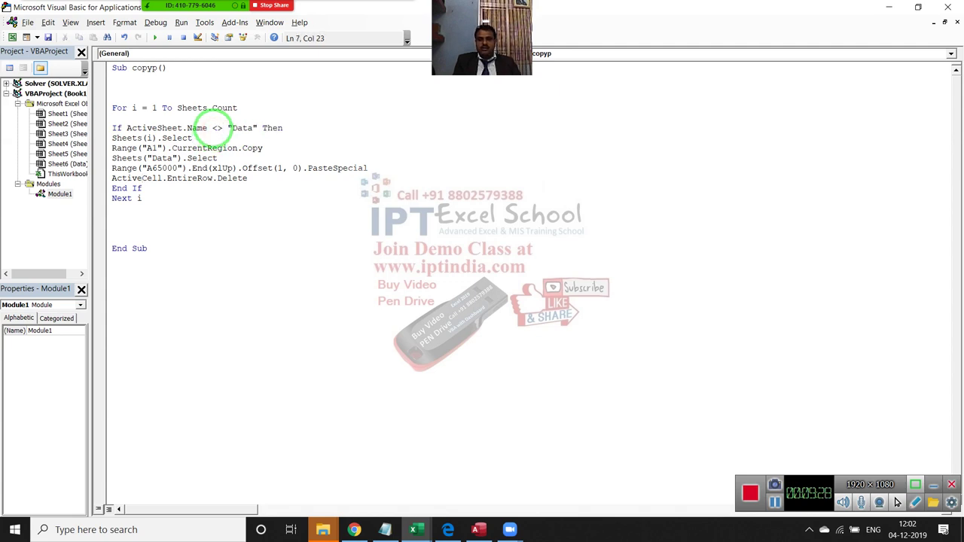
click(241, 196)
key(alt+F11)
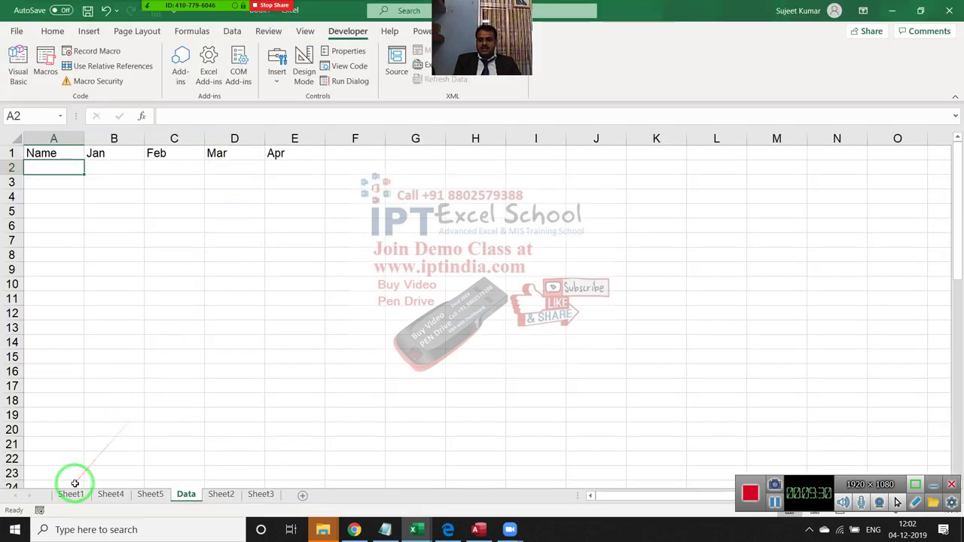
Compare the tables on Sheet1 and Sheet4, ending back on Sheet1 with nothing selected
click(72, 494)
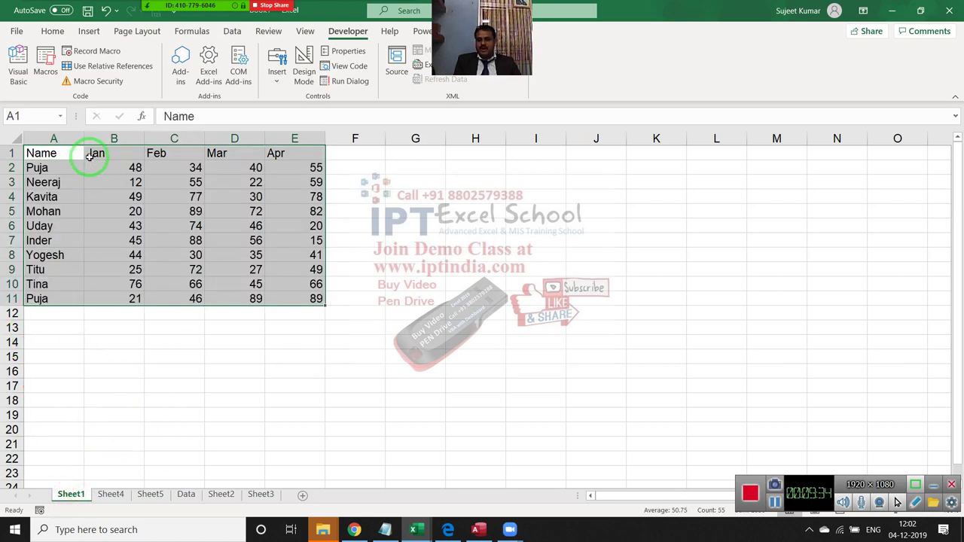
click(110, 496)
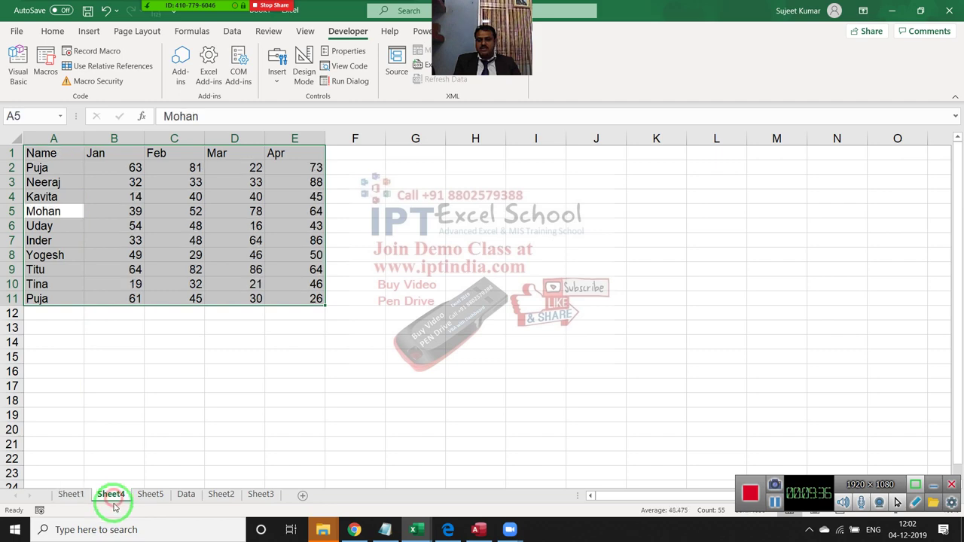
click(70, 495)
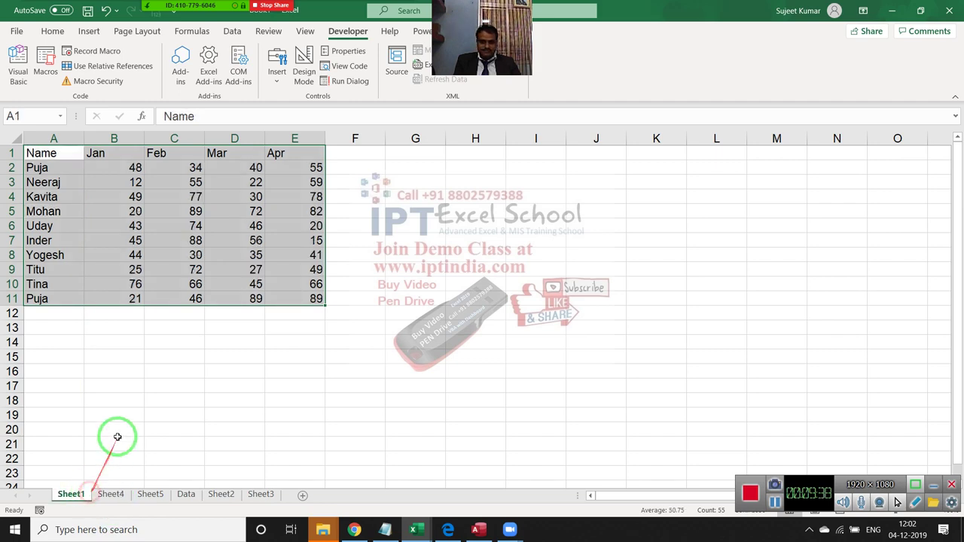
click(134, 387)
In the VBA editor, place the cursor on the empty line below End Sub and return to the workbook
key(alt+F11)
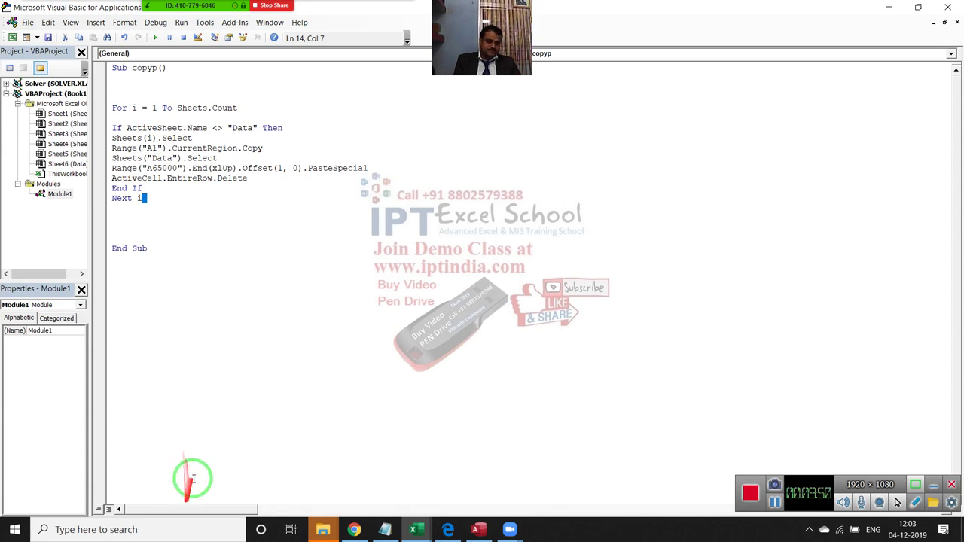
click(197, 388)
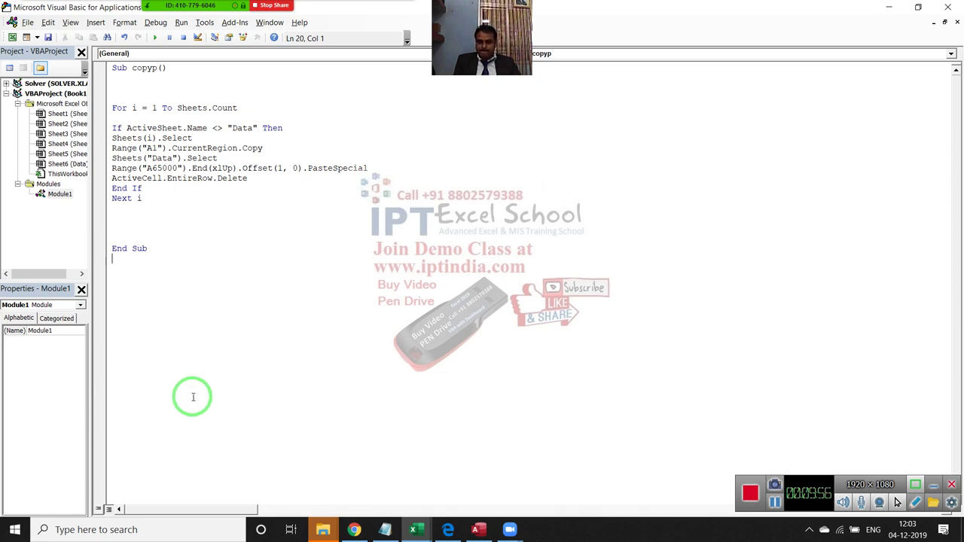
key(alt+F11)
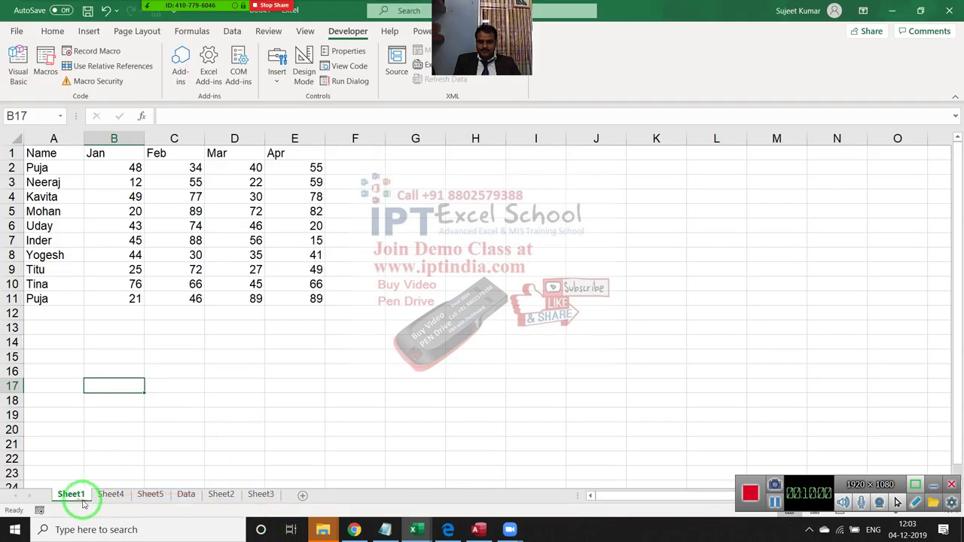
On the Data sheet, enter the heading Sheet_Name in F1 and autofit column F
click(186, 501)
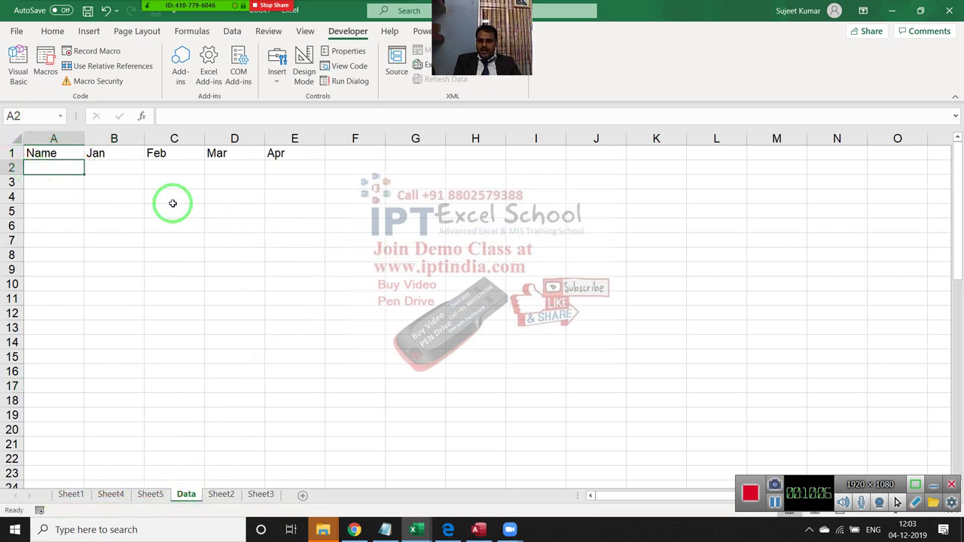
click(343, 162)
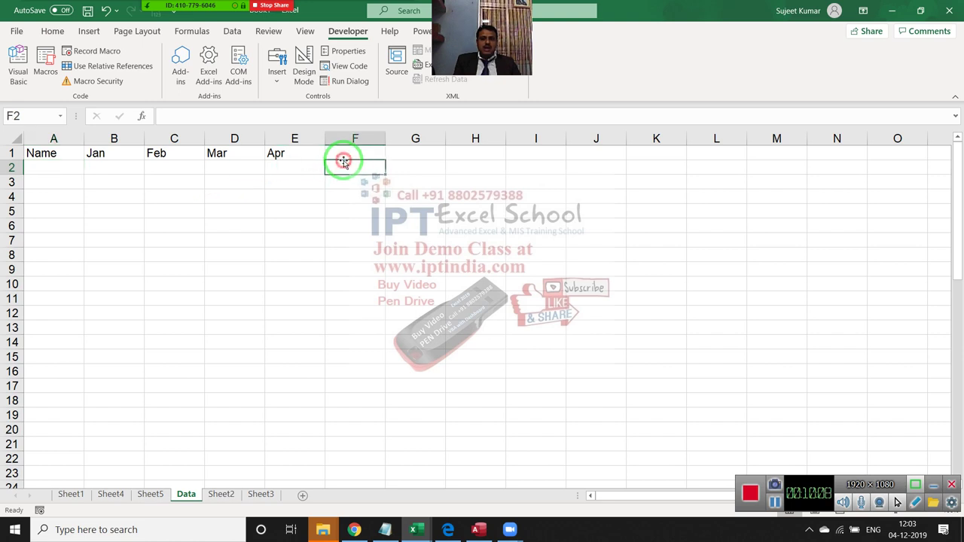
click(346, 154)
text(Sheet_Name)
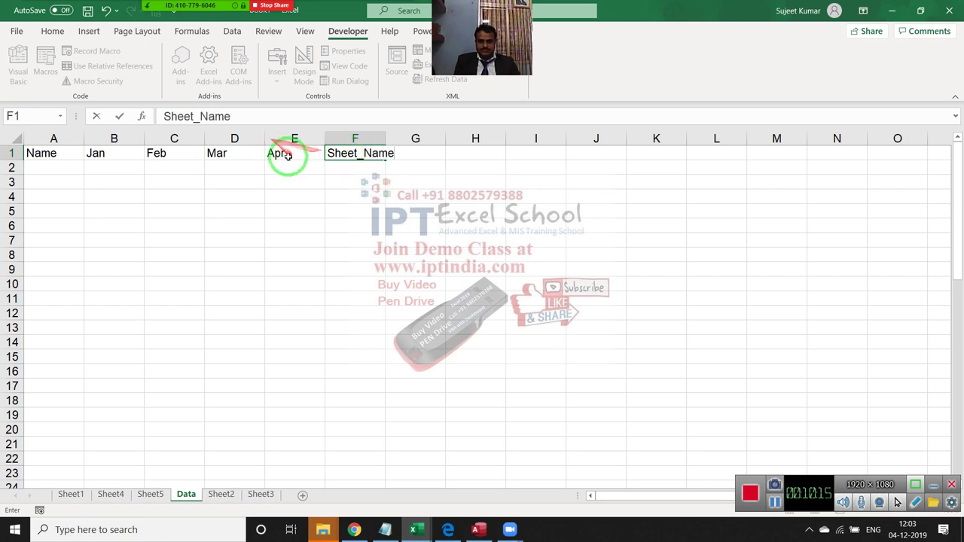
click(343, 181)
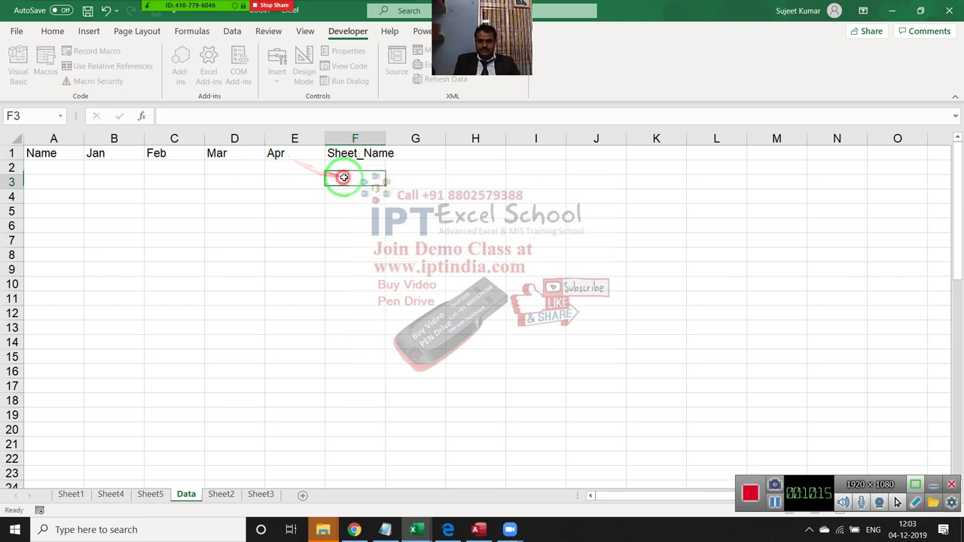
double_click(385, 138)
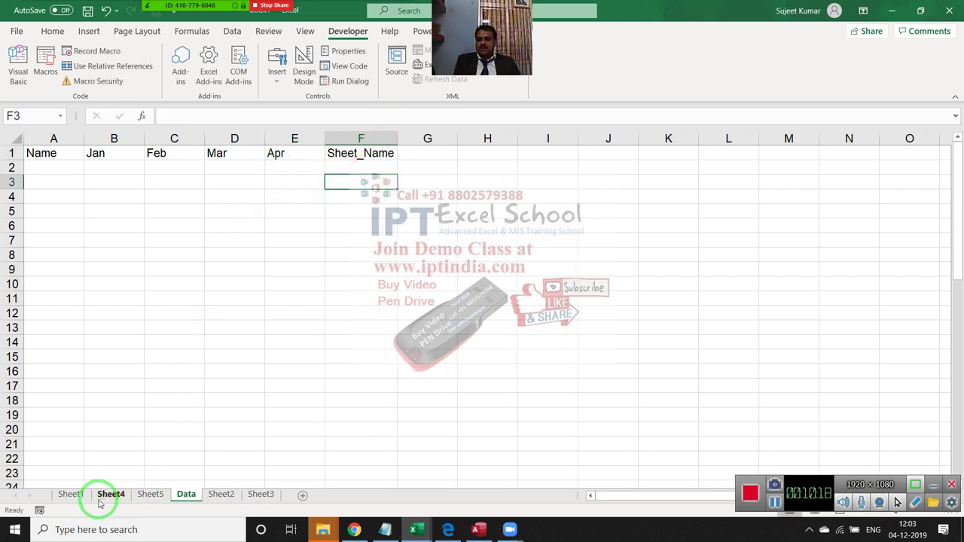
Run the copyp macro twice from the Macros list, then reopen its code
click(60, 167)
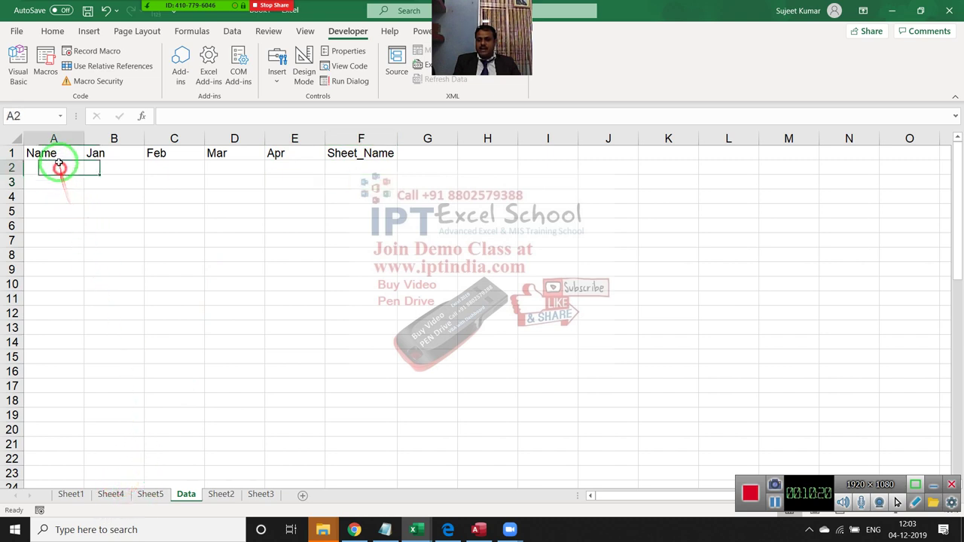
click(46, 73)
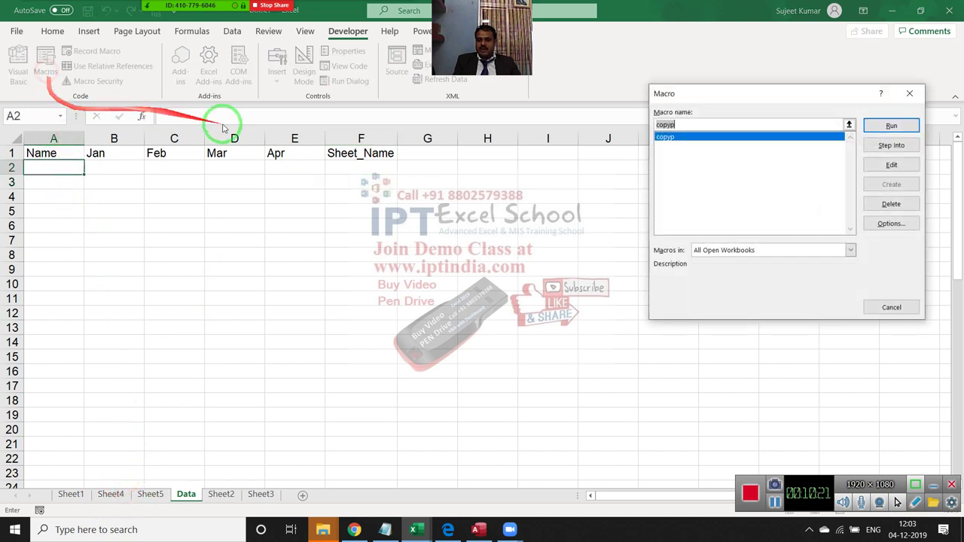
click(886, 129)
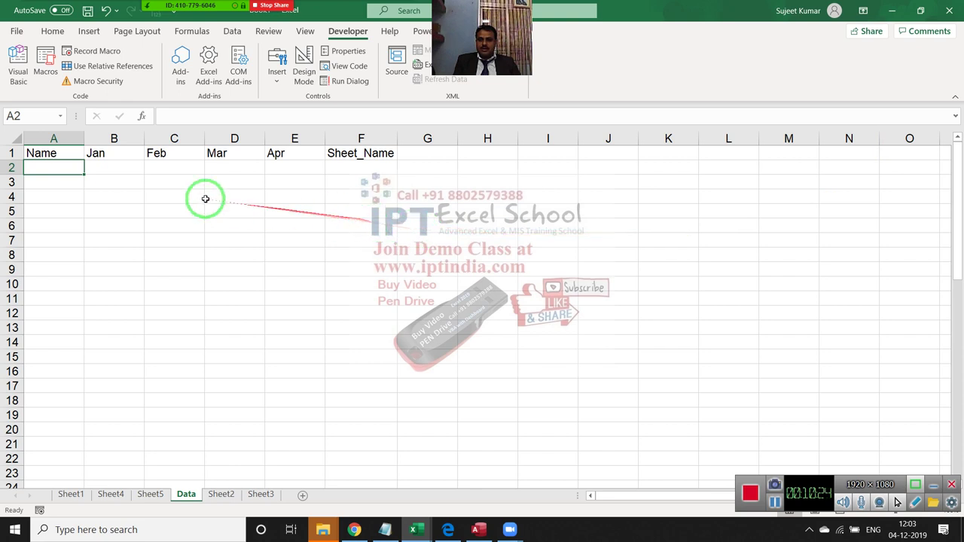
click(52, 81)
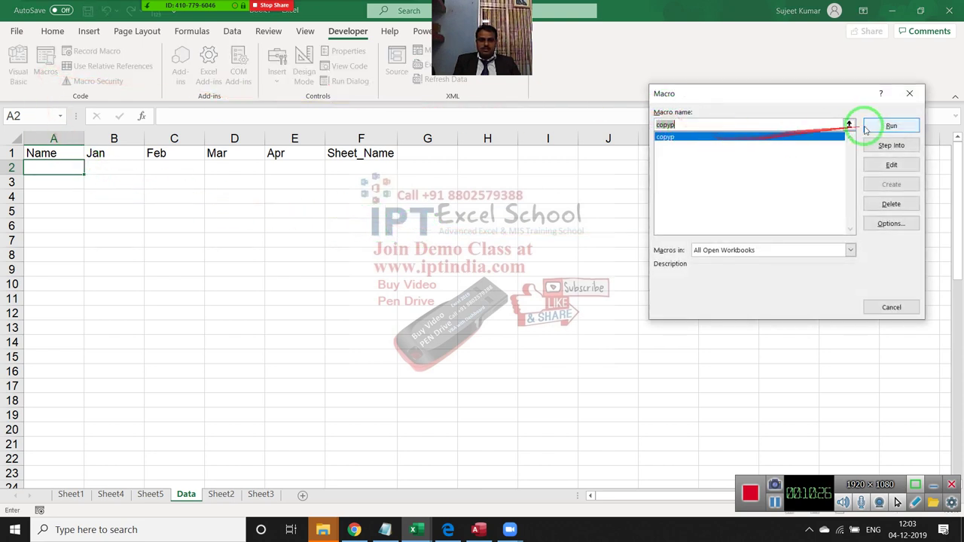
click(888, 127)
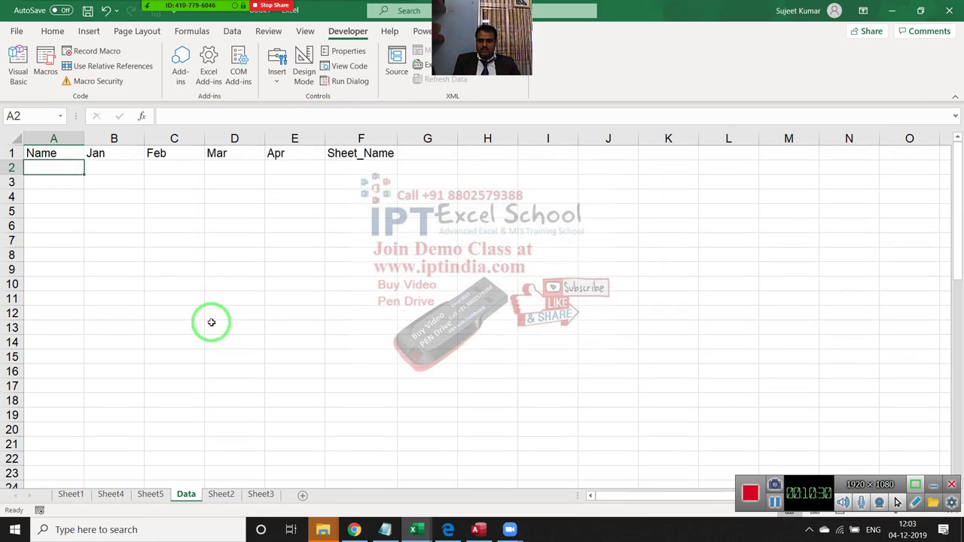
key(alt+F11)
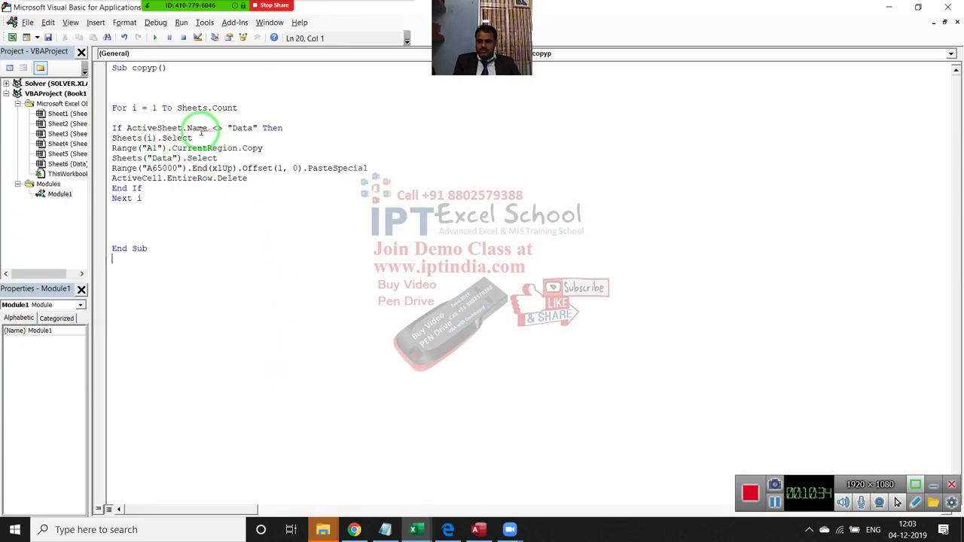
Replace ActiveSheet with Sheets(i) in the macro's If test
drag(184, 128, 106, 138)
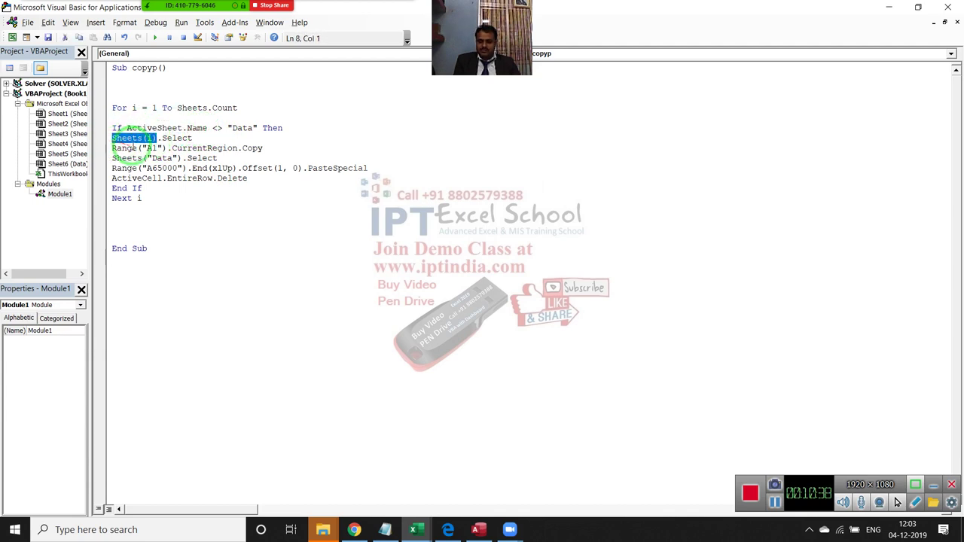
click(150, 129)
text(Sheets(i))
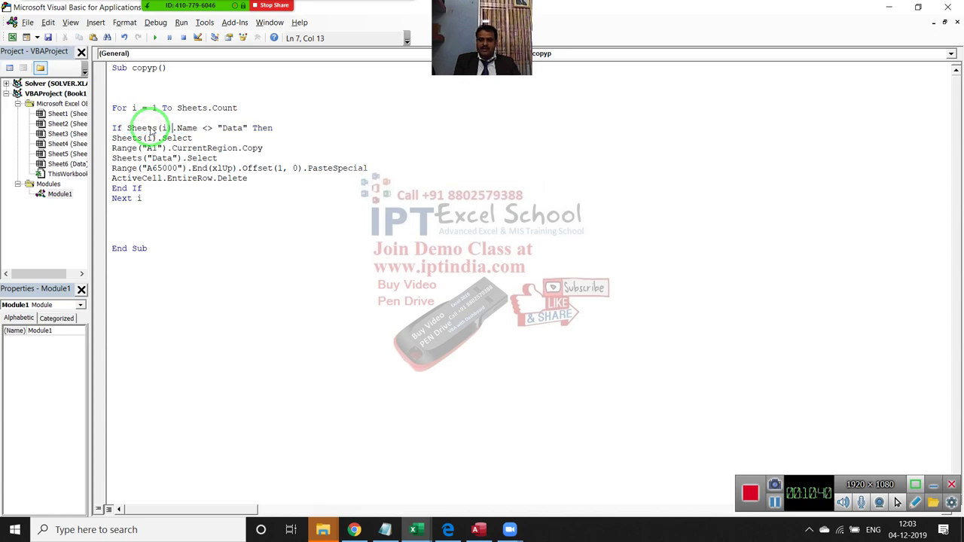
Rerun copyp in the workbook so Data fills with the other sheets' rows
key(alt+F11)
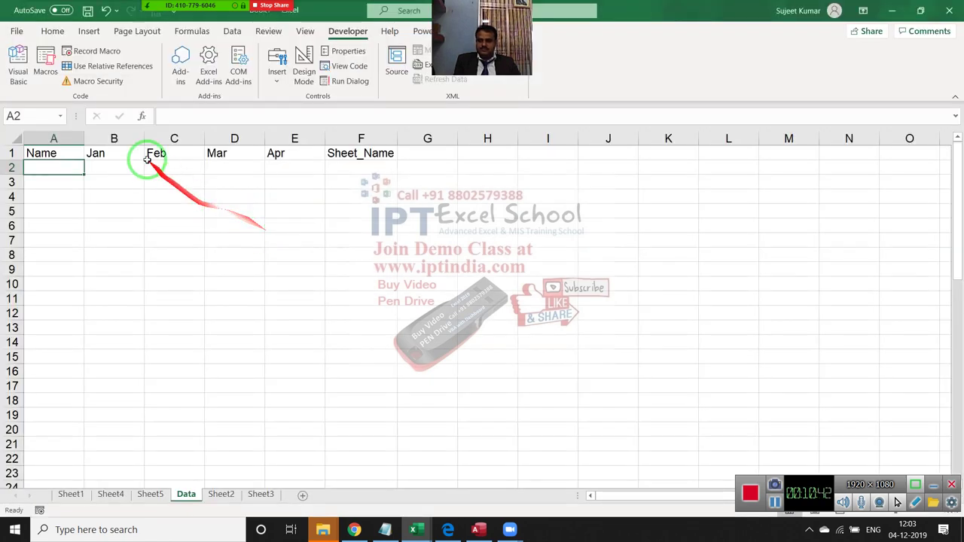
click(43, 66)
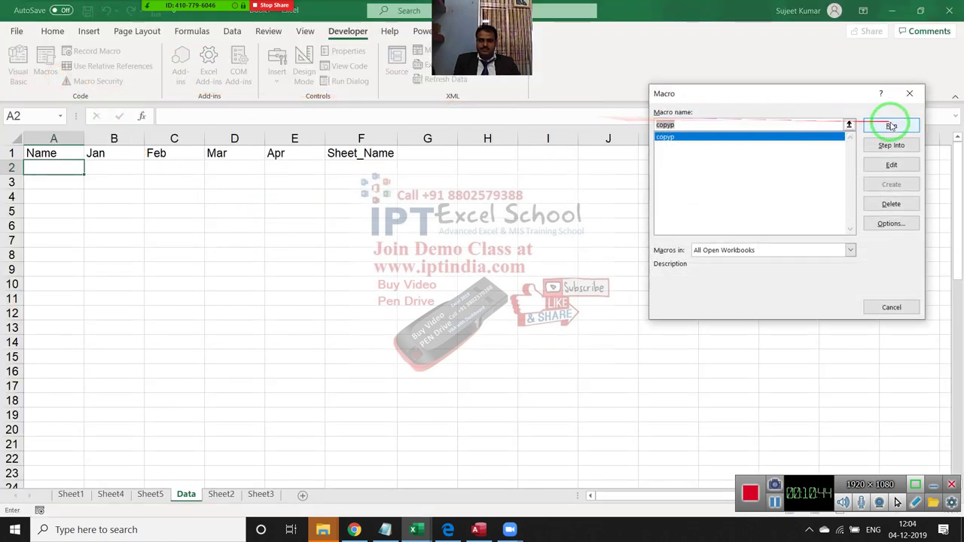
click(891, 124)
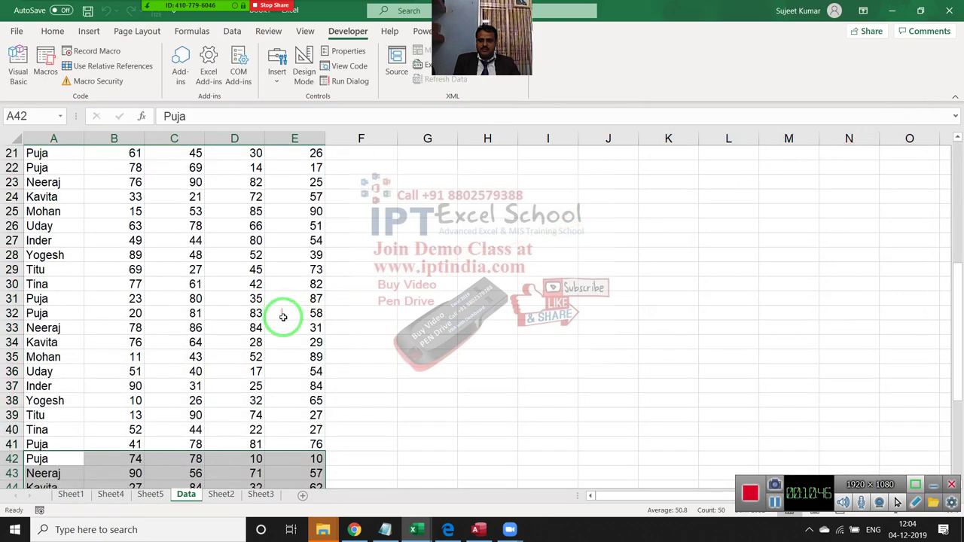
scroll(302, 339, up, 5)
scroll(300, 339, up, 2)
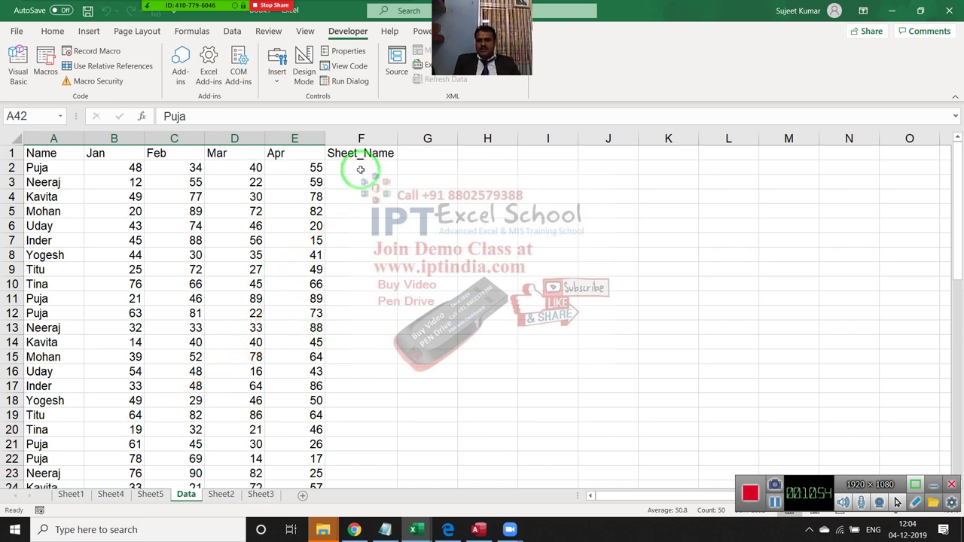
Label Data rows F2:F10 as Sheet1 by entering it in F2 and filling down
click(361, 169)
text(Sheet1)
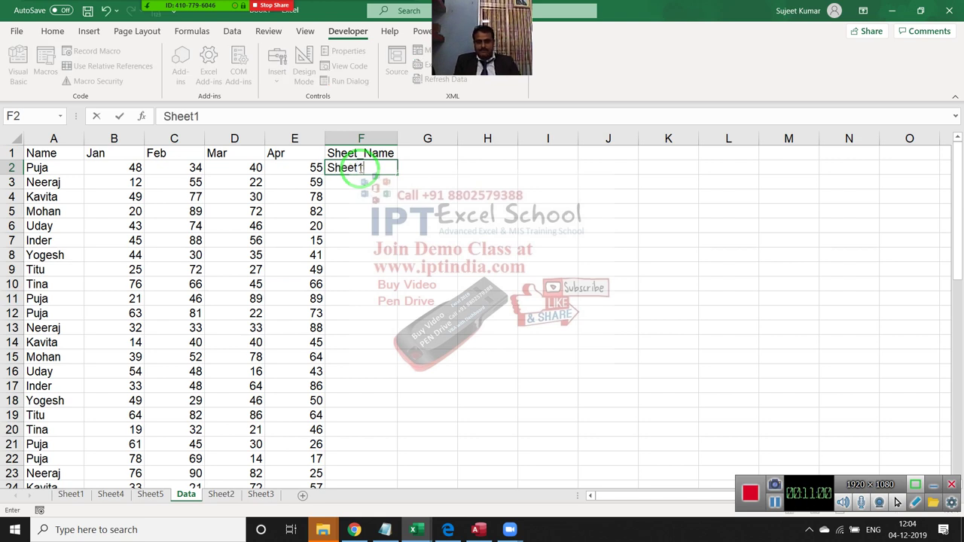
key(Return)
drag(356, 170, 368, 279)
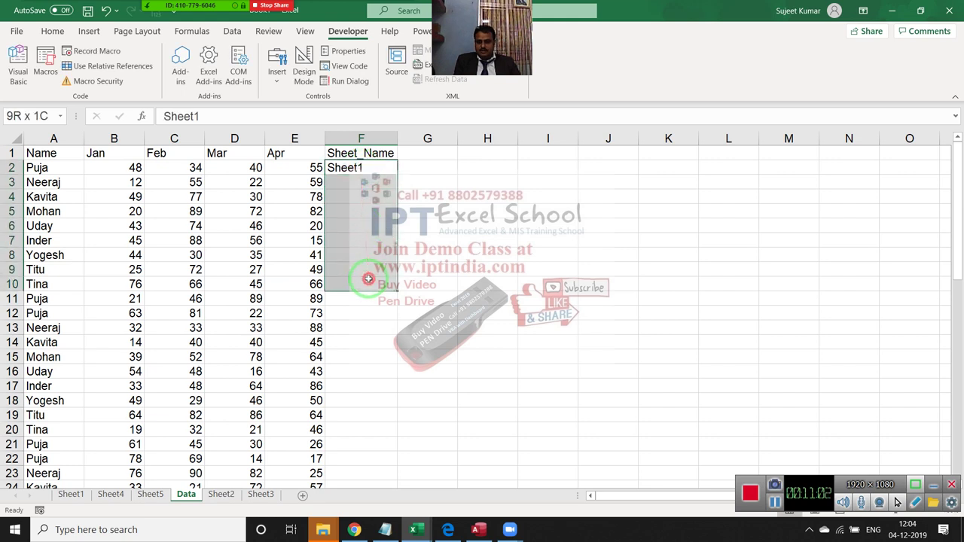
key(ctrl+d)
click(365, 308)
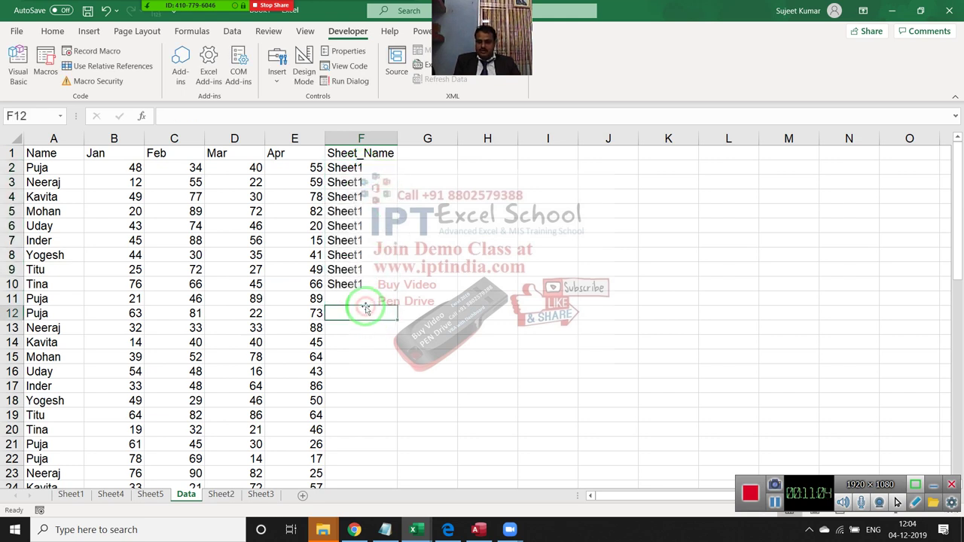
Label F11:F19 as Sheet2 by filling down from F11, then return to the macro code
click(363, 302)
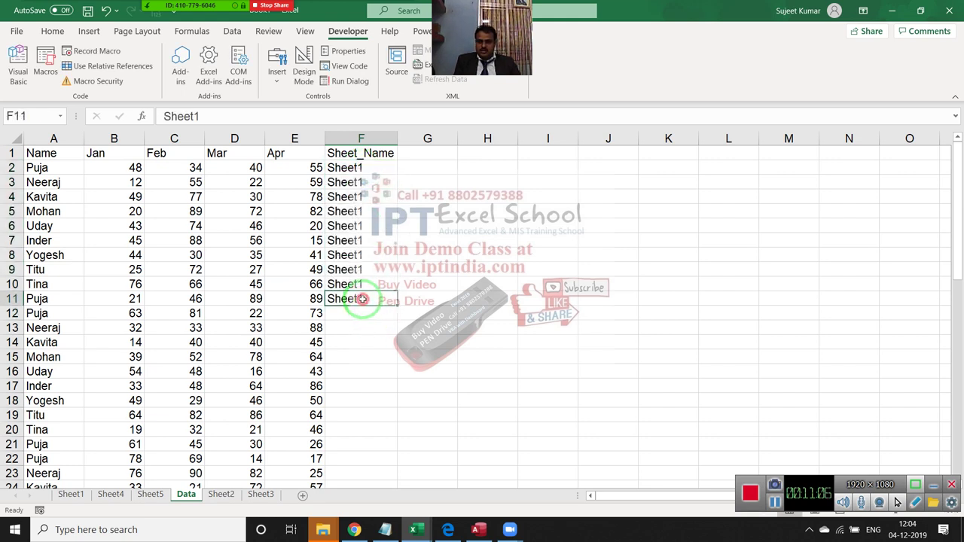
text(Sheet1)
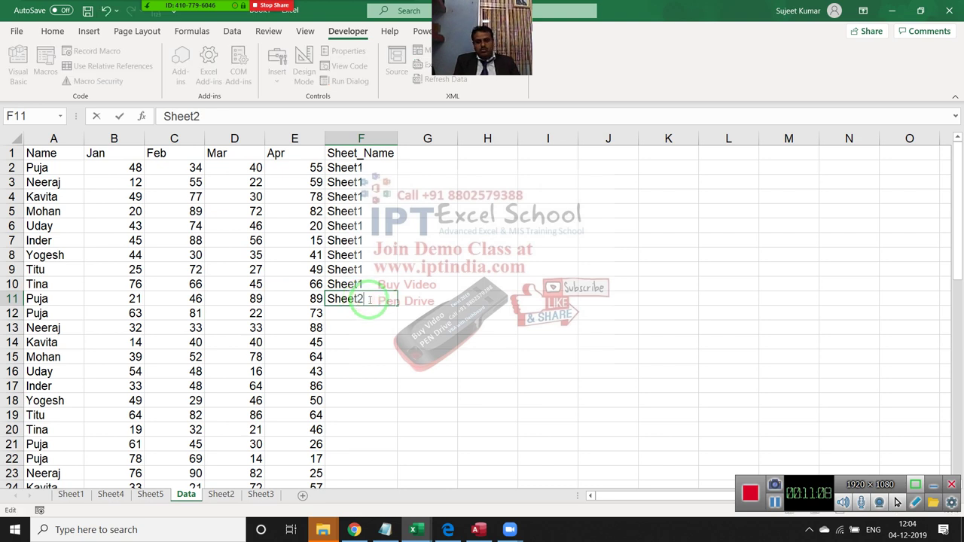
key(Return)
drag(364, 302, 389, 420)
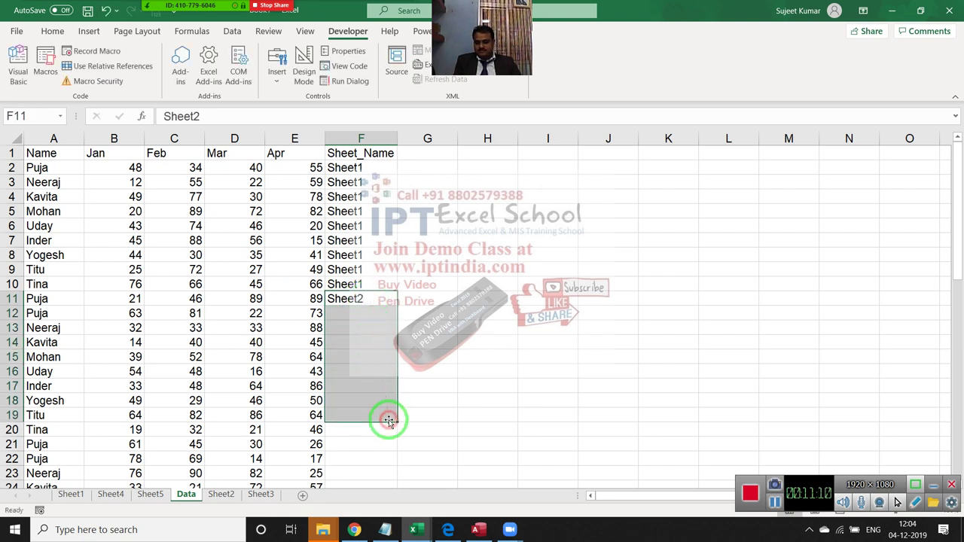
key(ctrl+d)
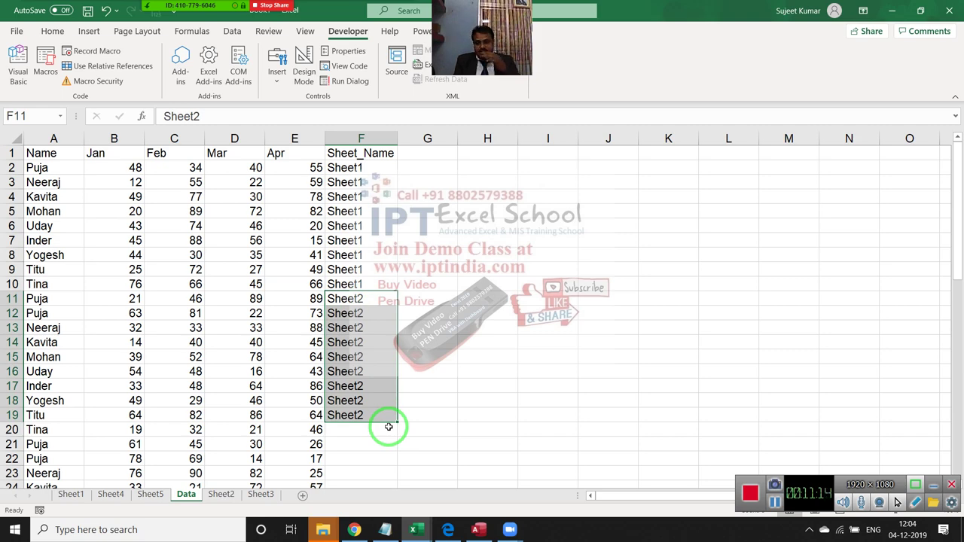
key(alt+F11)
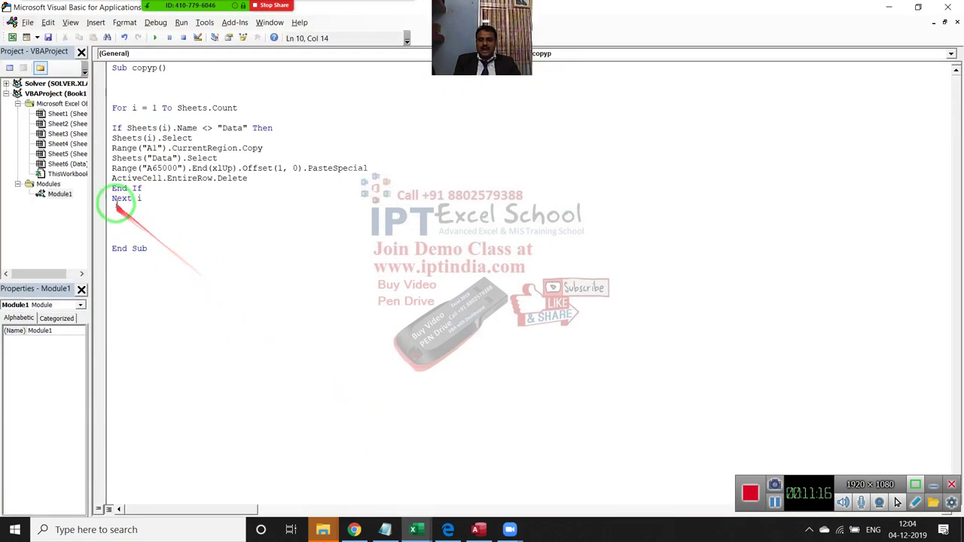
Save the workbook as macro-enabled Loop_Project.xlsm in the New folder location
click(117, 198)
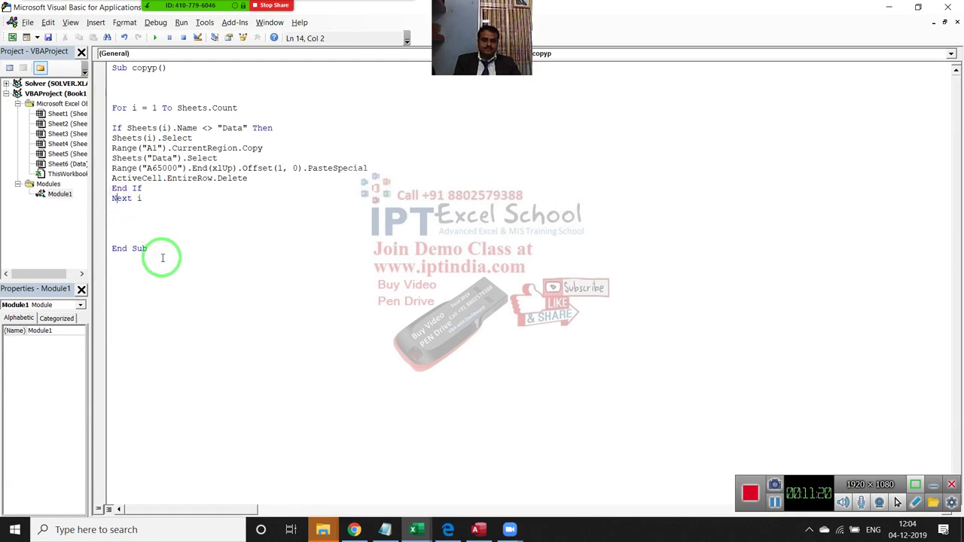
key(alt+Tab)
key(ctrl+s)
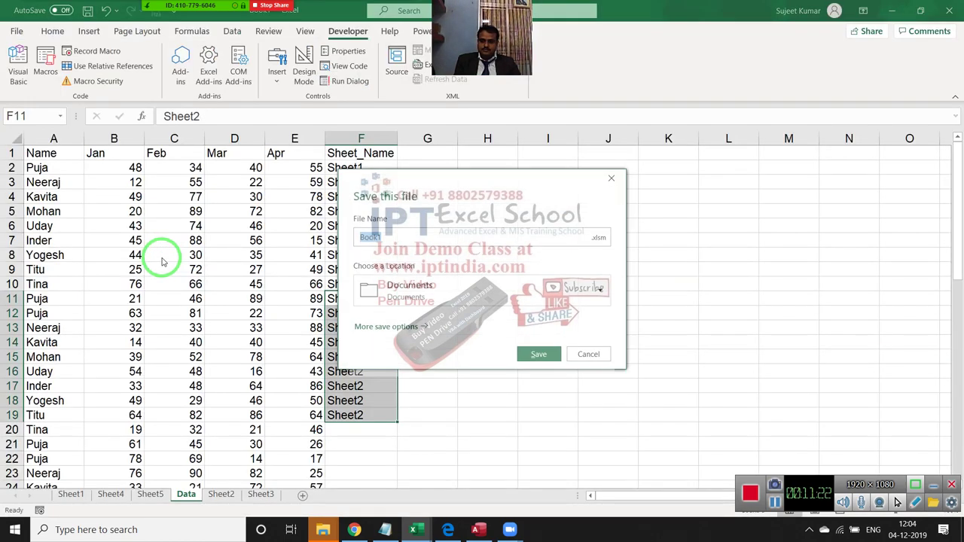
click(389, 310)
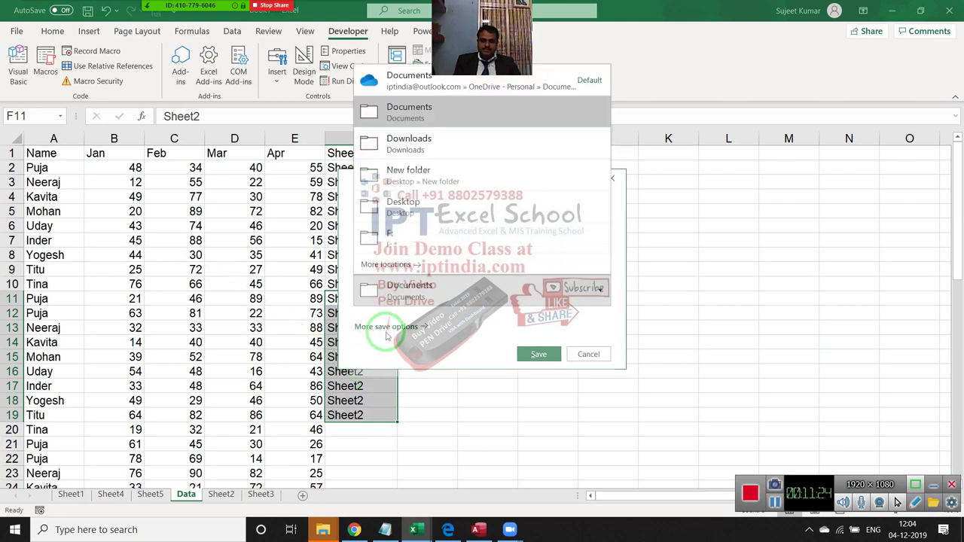
click(408, 179)
click(378, 238)
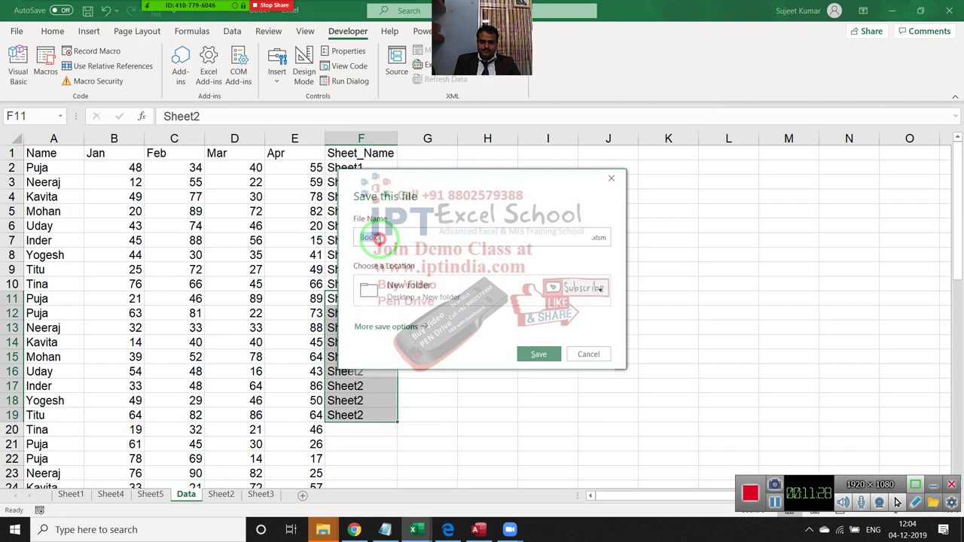
click(307, 239)
text(Loop_Project)
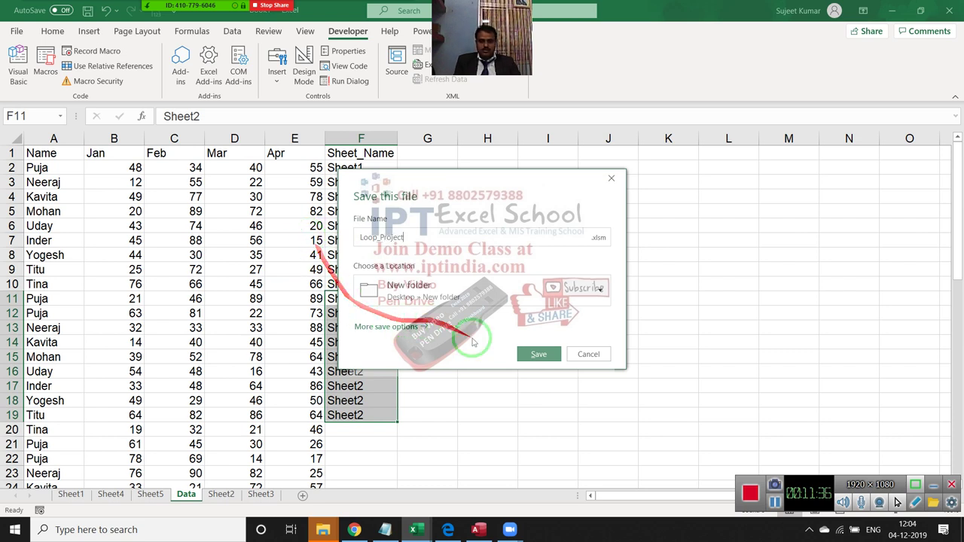
click(541, 354)
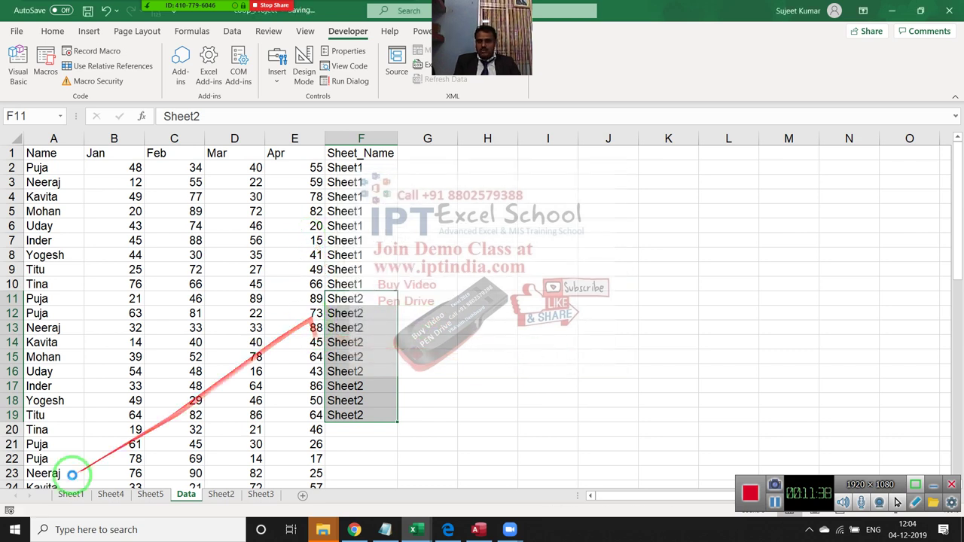
Review Sheet1 and Sheet4, then inspect the combined rows and Sheet1 labels on the Data sheet
click(54, 138)
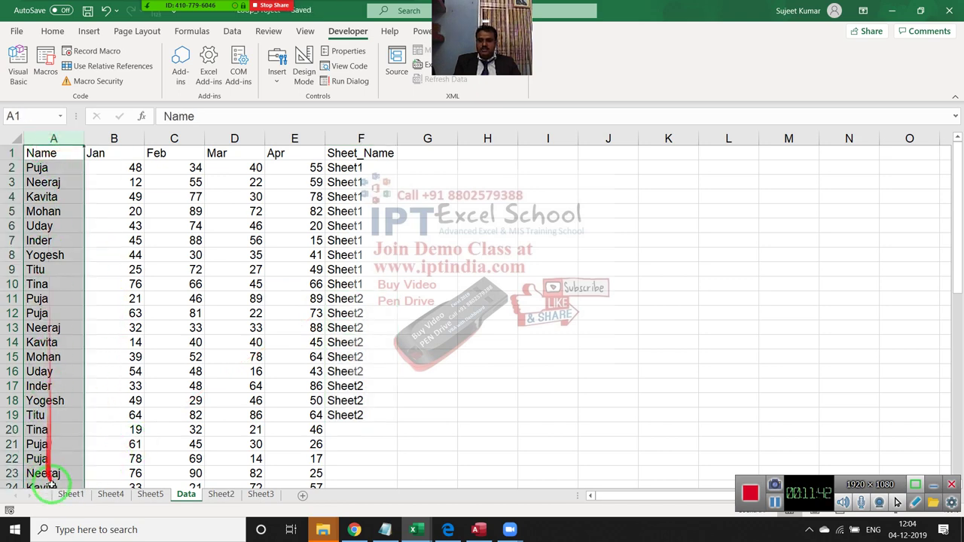
click(69, 494)
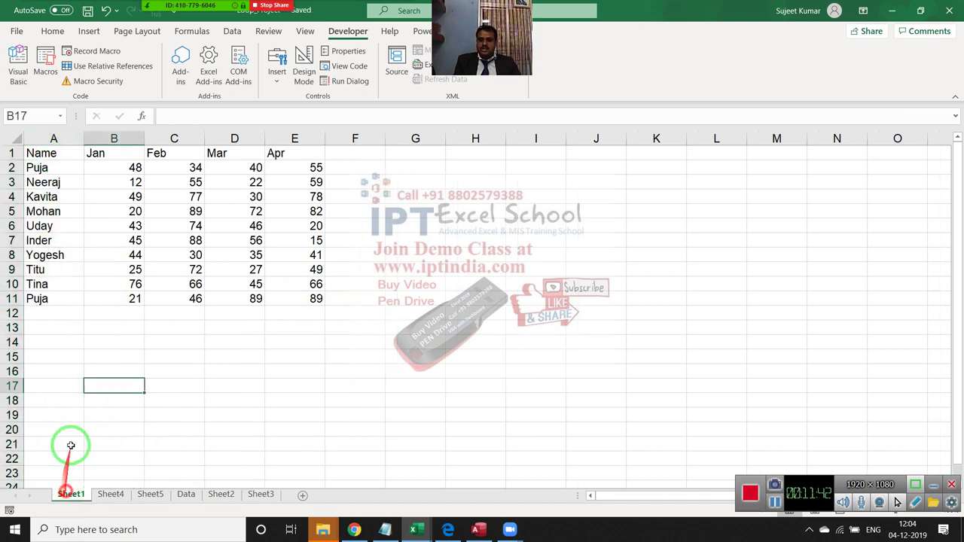
click(110, 495)
click(187, 494)
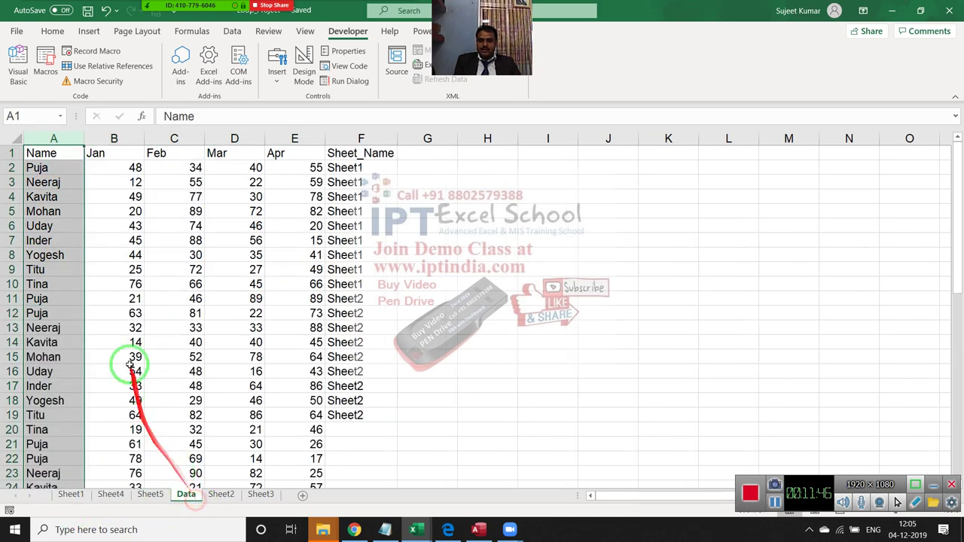
click(55, 312)
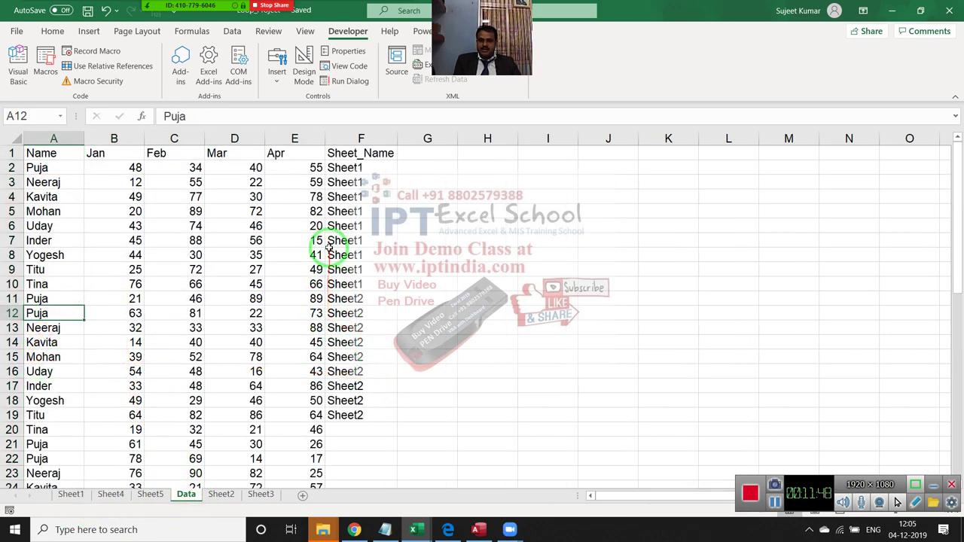
mouse_move(352, 286)
mouse_down()
mouse_move(4, 226)
mouse_move(10, 153)
mouse_up()
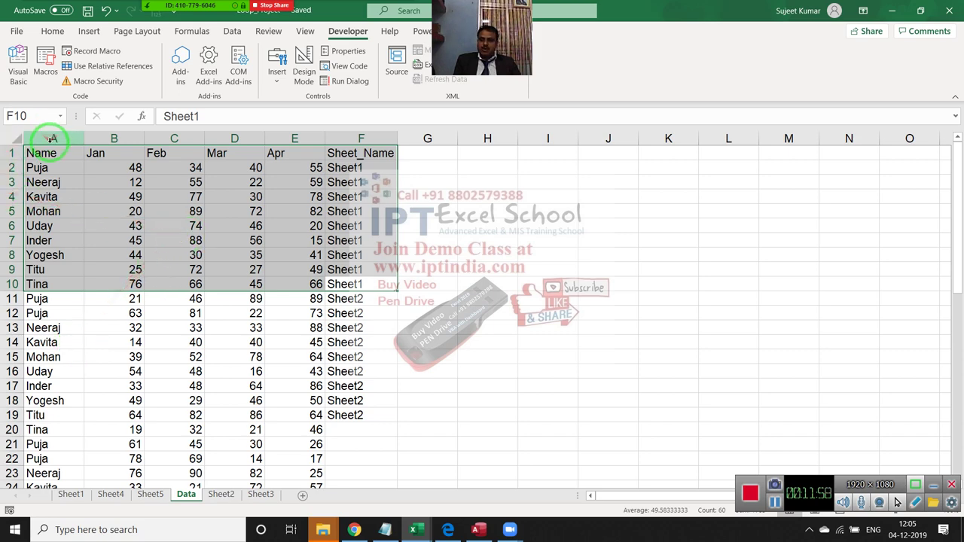
drag(47, 139, 286, 140)
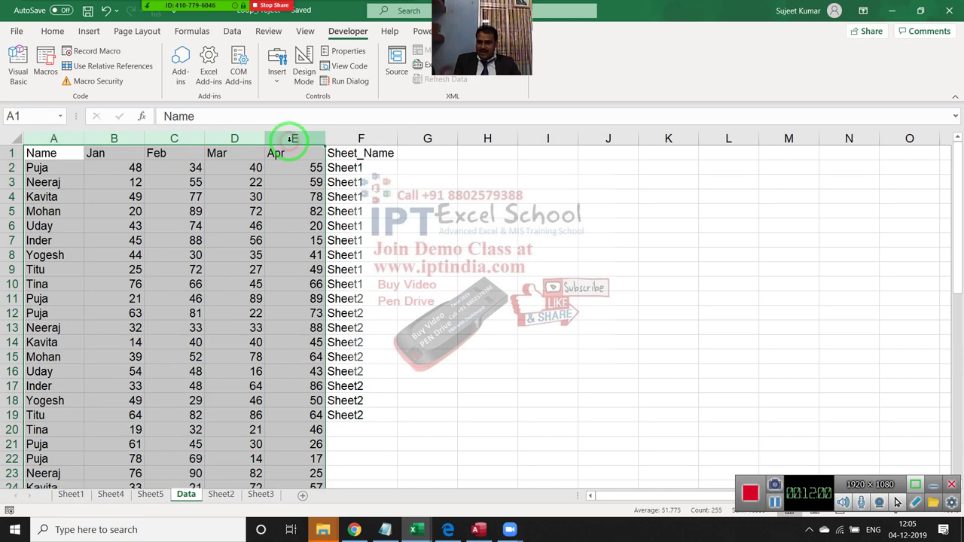
drag(345, 284, 354, 167)
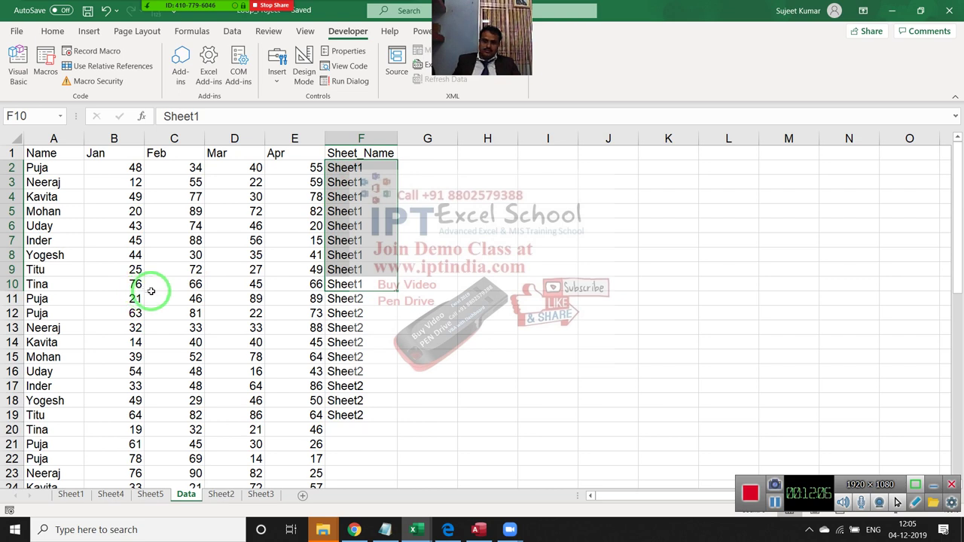
Select all data rows from A2 across and down, and delete them, keeping the header row
key(Left)
key(Left)
key(ctrl+Up)
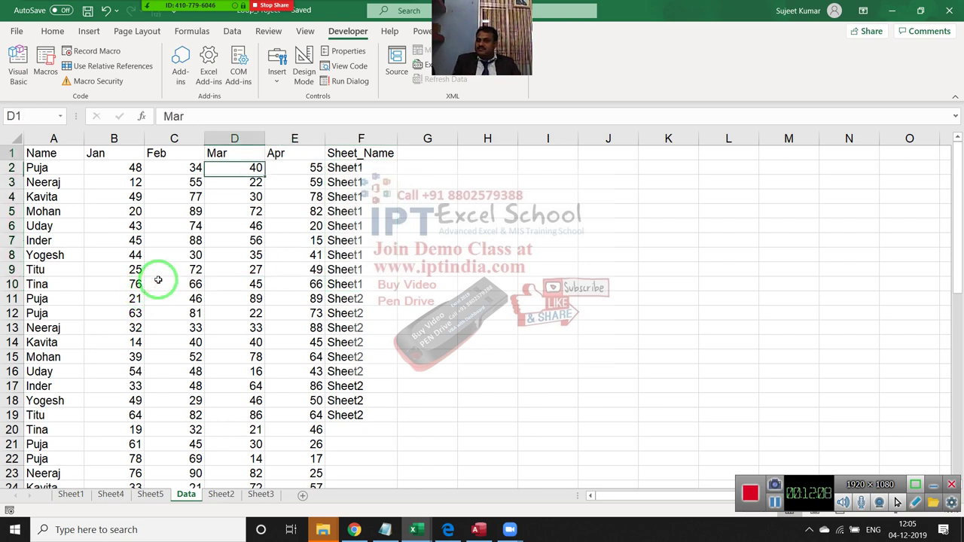
key(Left)
key(Left)
key(Left)
key(Down)
key(ctrl+shift+Right)
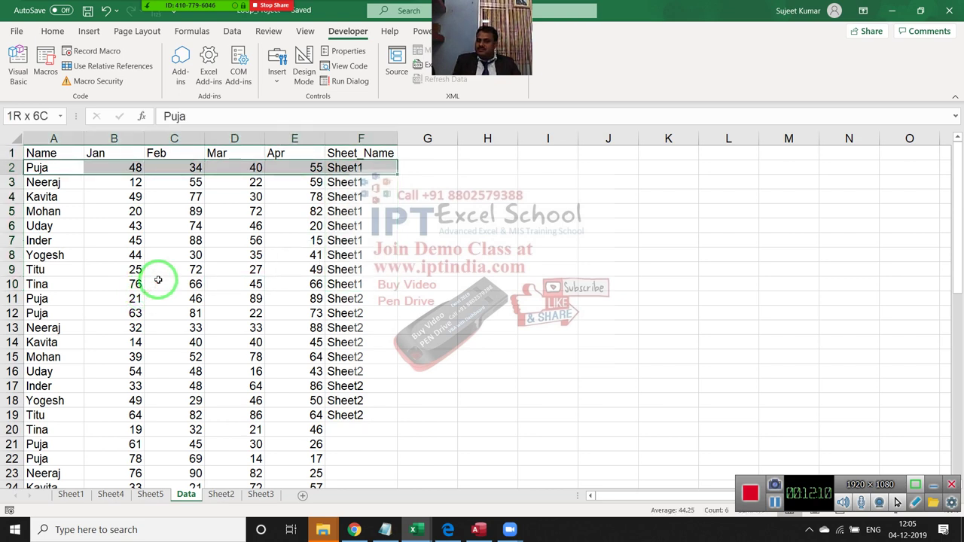
key(ctrl+shift+Down)
key(Delete)
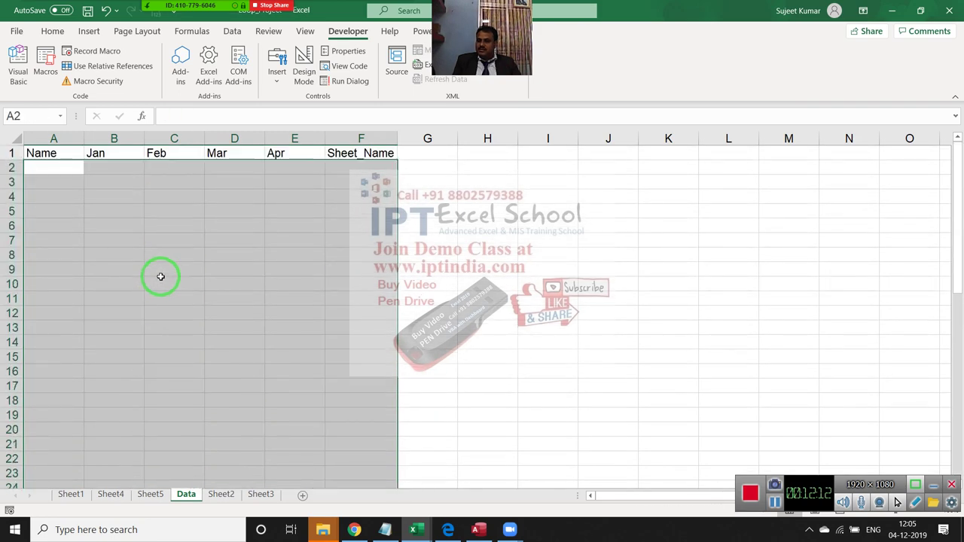
Copy Sheet1's whole table and paste it into the Data sheet at A2
drag(160, 277, 70, 486)
click(71, 496)
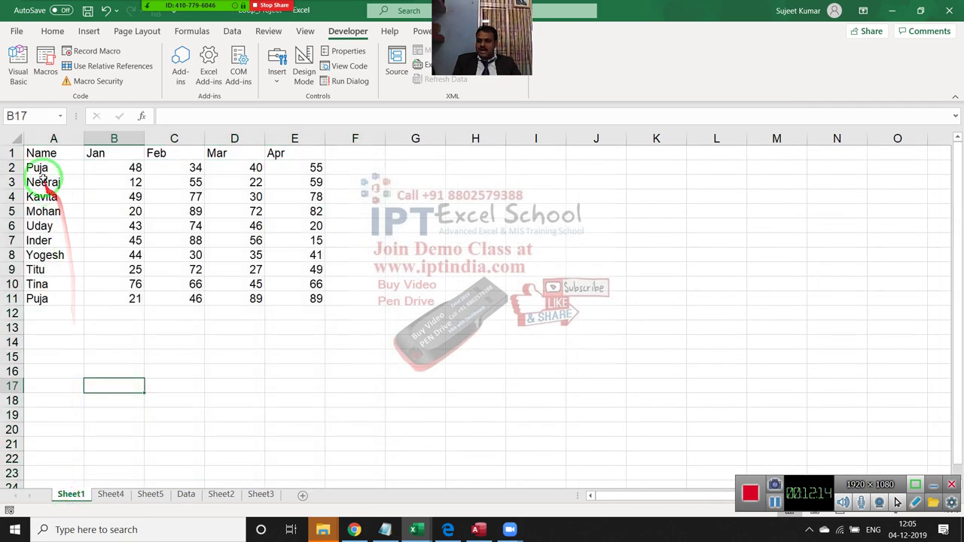
mouse_move(45, 169)
mouse_down()
mouse_move(276, 278)
mouse_move(298, 298)
mouse_up()
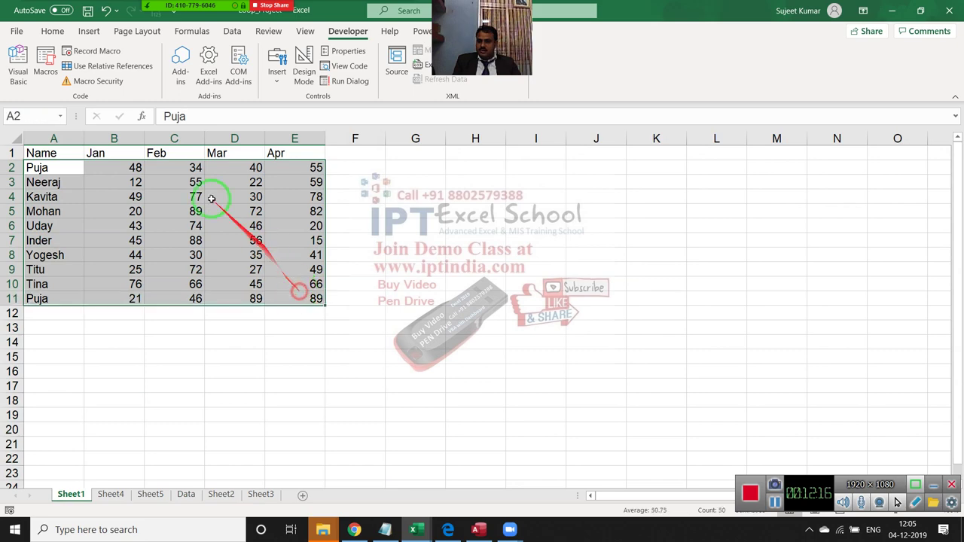
mouse_move(64, 153)
mouse_down()
mouse_move(265, 247)
mouse_move(318, 299)
mouse_up()
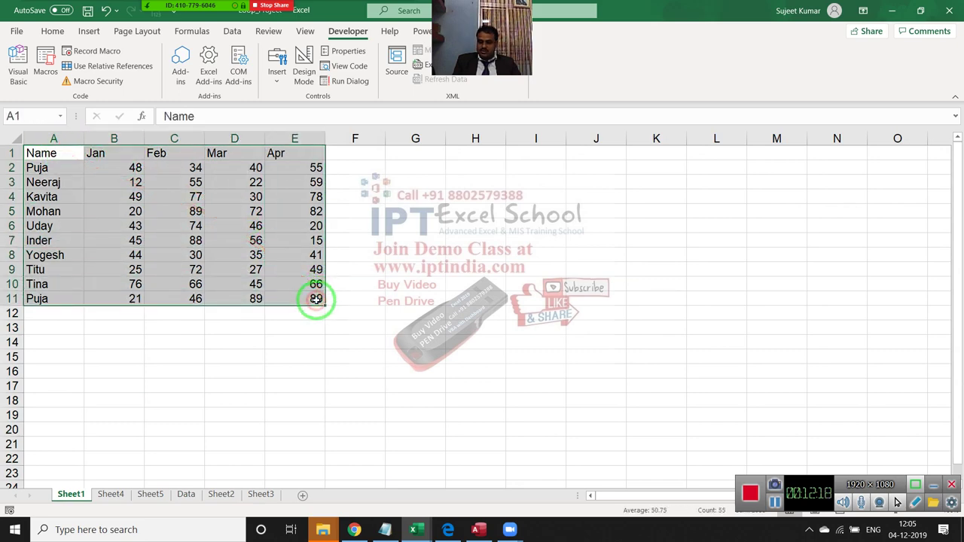
key(ctrl+c)
click(186, 494)
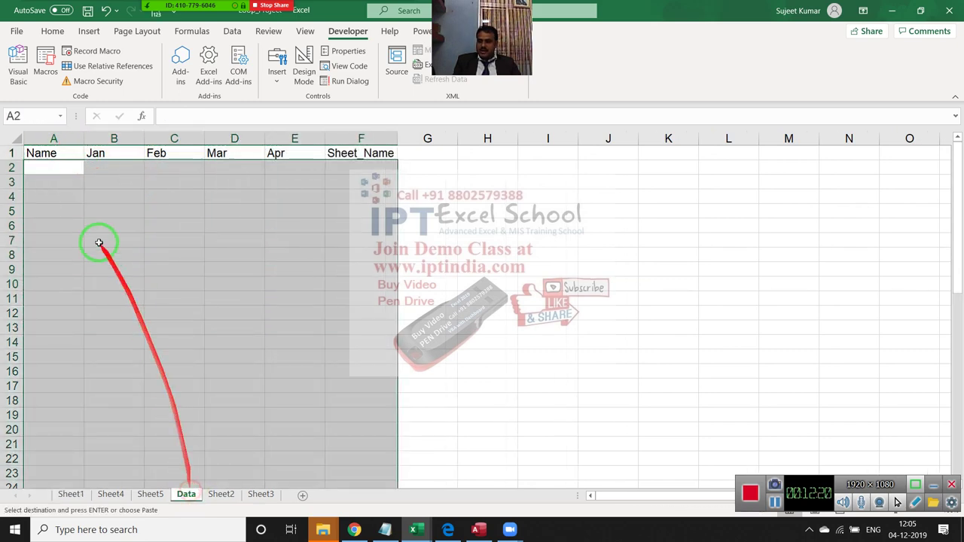
click(60, 167)
key(ctrl+v)
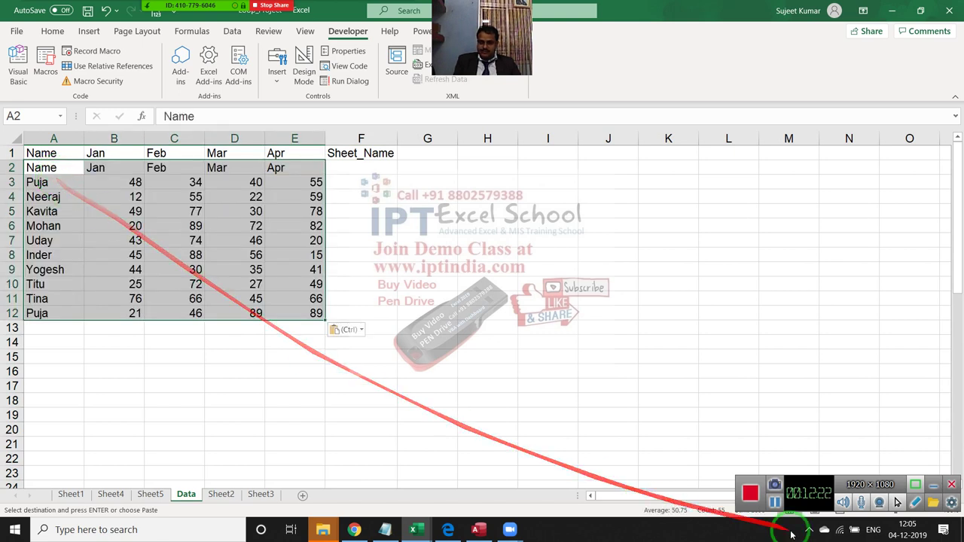
Delete the duplicated header row 2 from the Data sheet
click(178, 22)
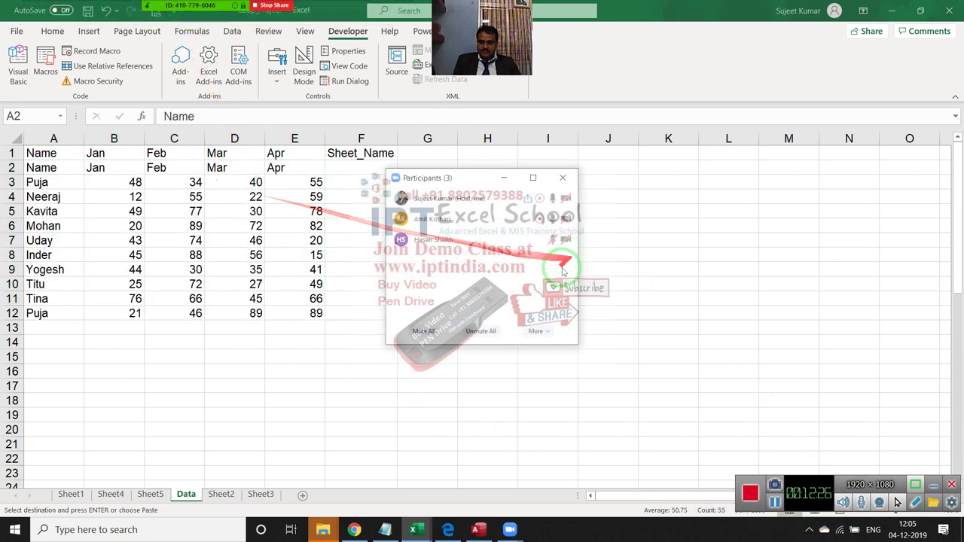
click(9, 167)
key(ctrl+minus)
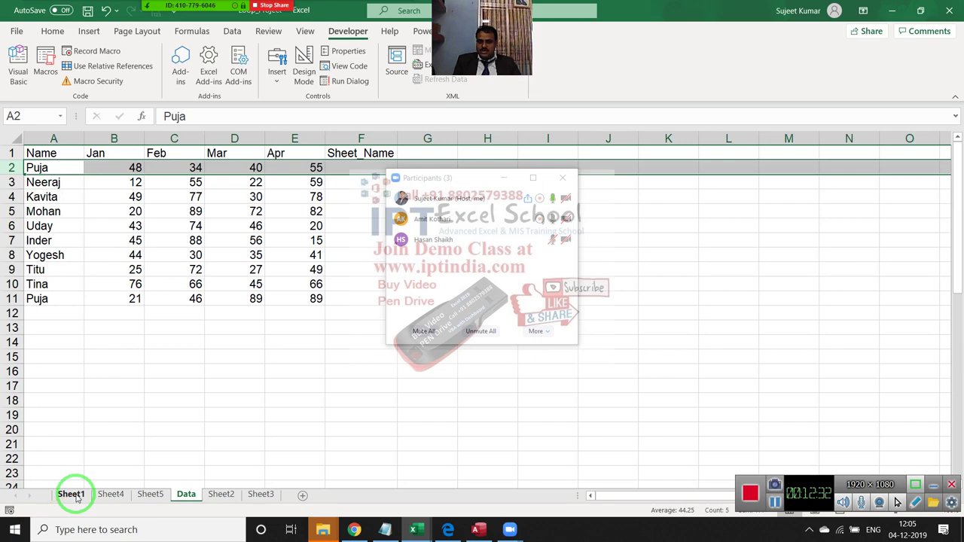
click(90, 446)
Fill Sheet_Name cells F2:F11 with Sheet1, then return to the copyp code at the Next i line
click(79, 493)
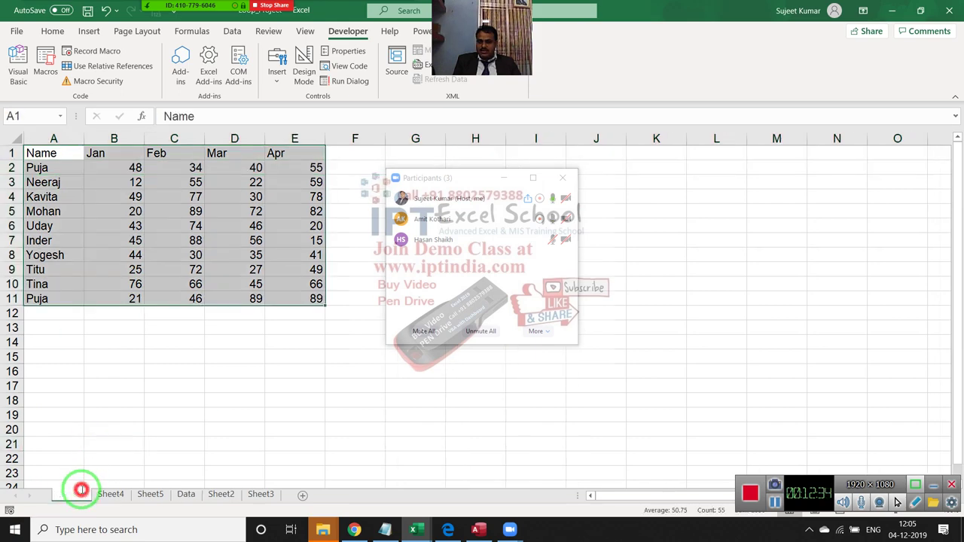
click(188, 498)
drag(354, 167, 355, 293)
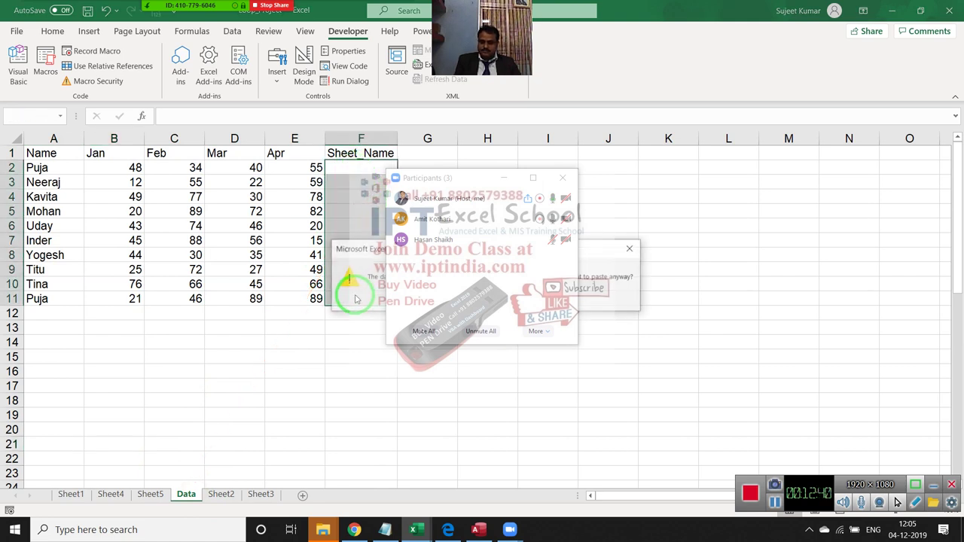
click(355, 169)
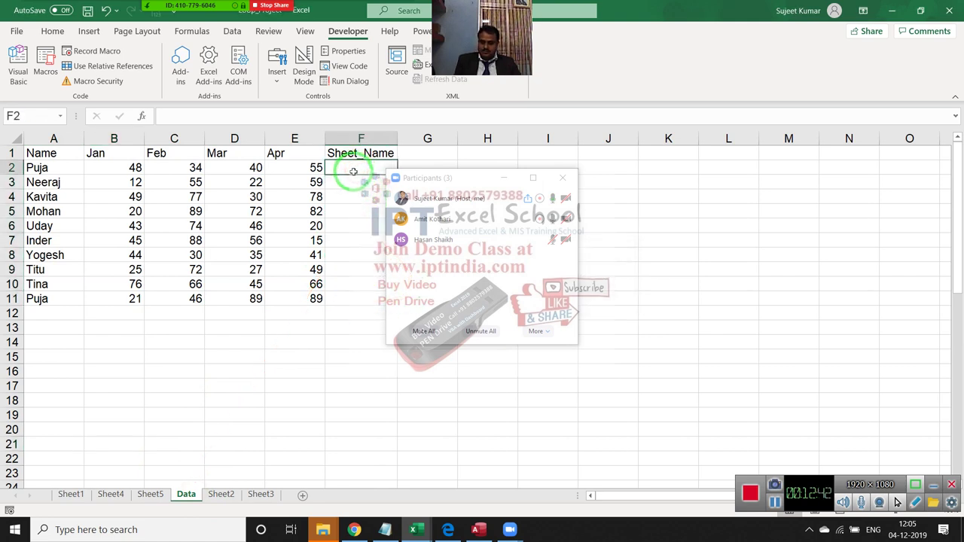
text(Sheet1)
key(Return)
drag(356, 169, 347, 296)
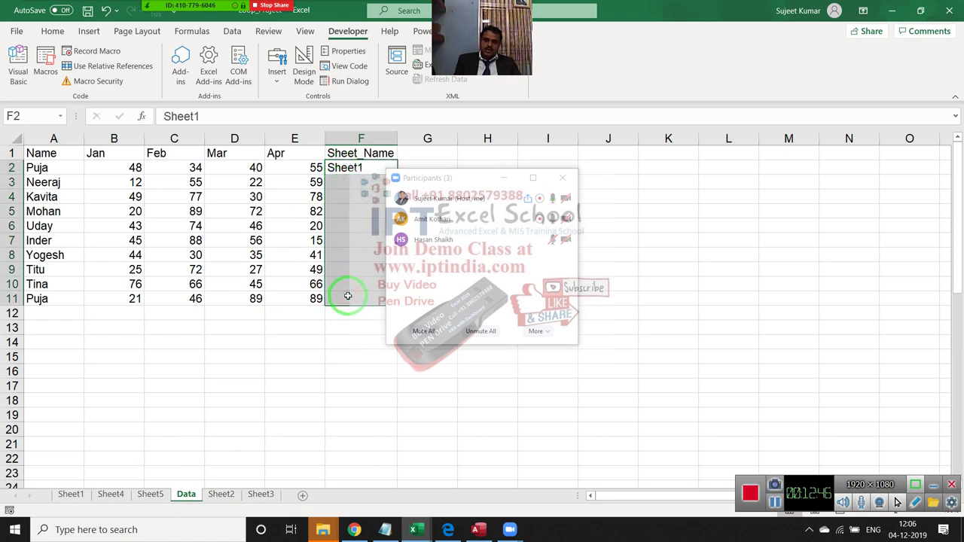
key(ctrl+d)
click(234, 270)
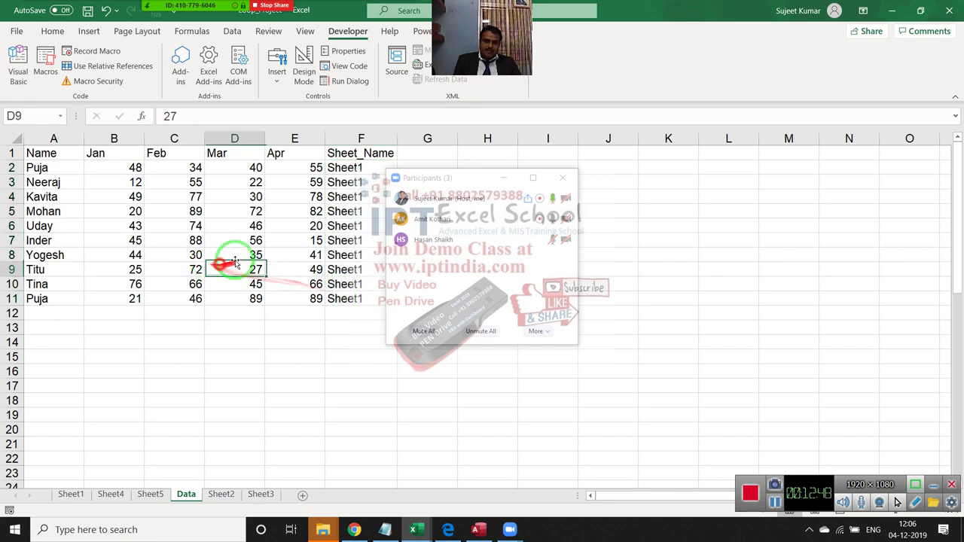
drag(345, 167, 341, 298)
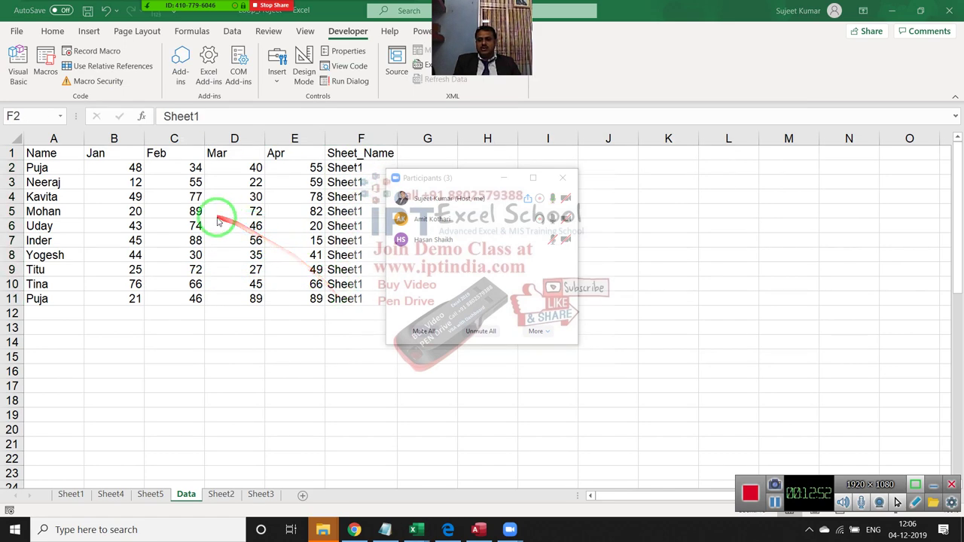
key(alt+Tab)
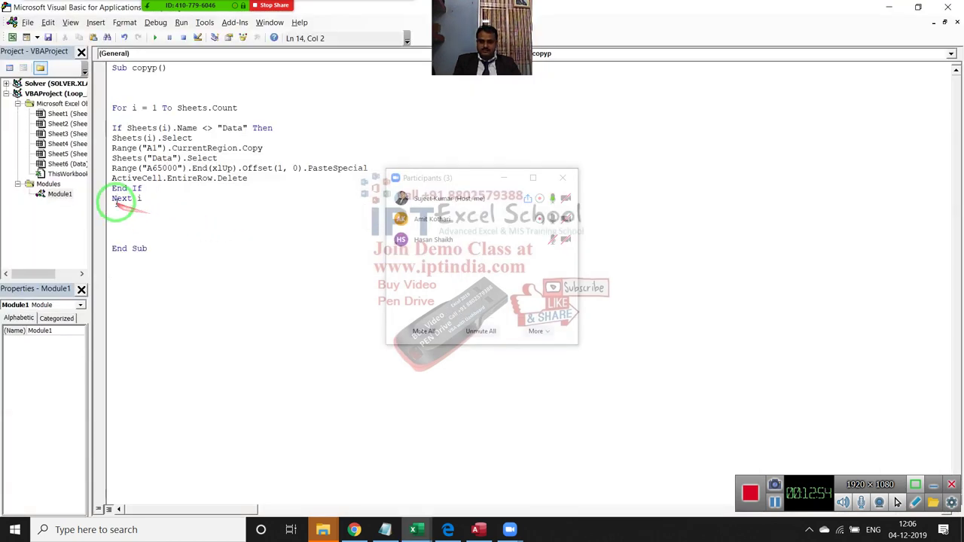
click(114, 199)
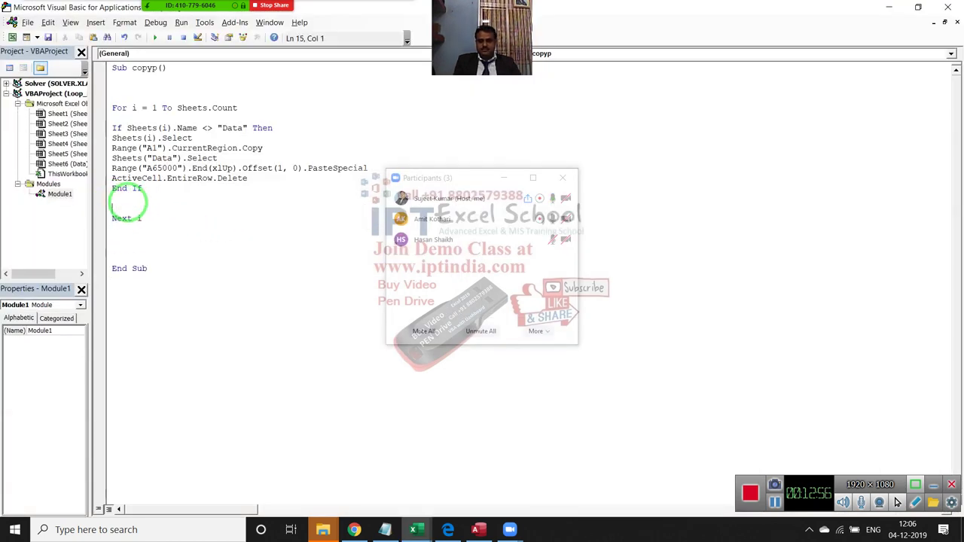
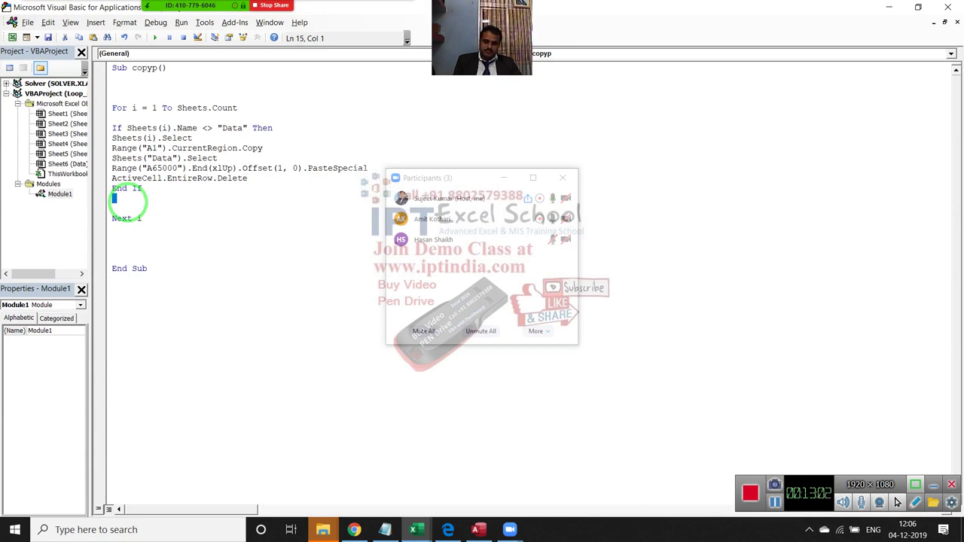
Close the VBA editor and the Loop_Project workbook without saving changes
click(945, 6)
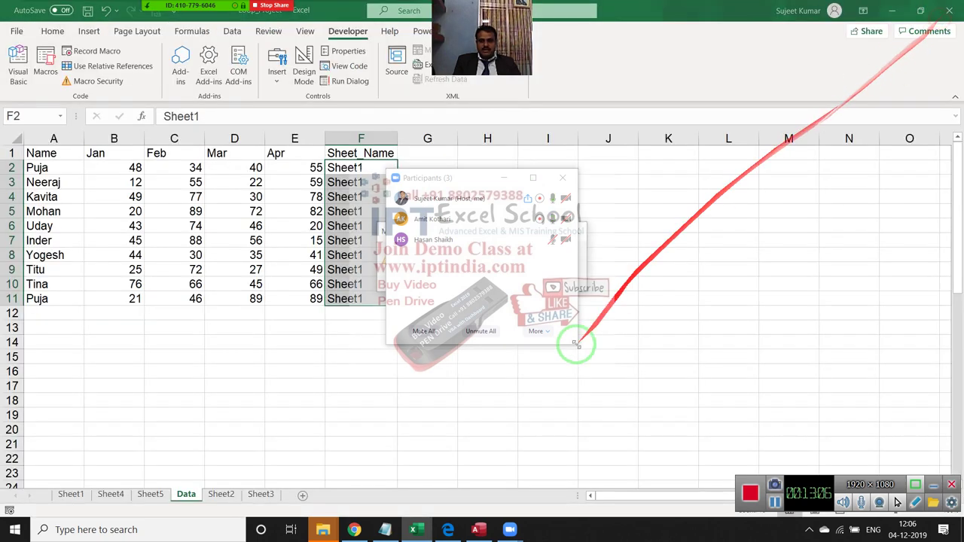
click(557, 183)
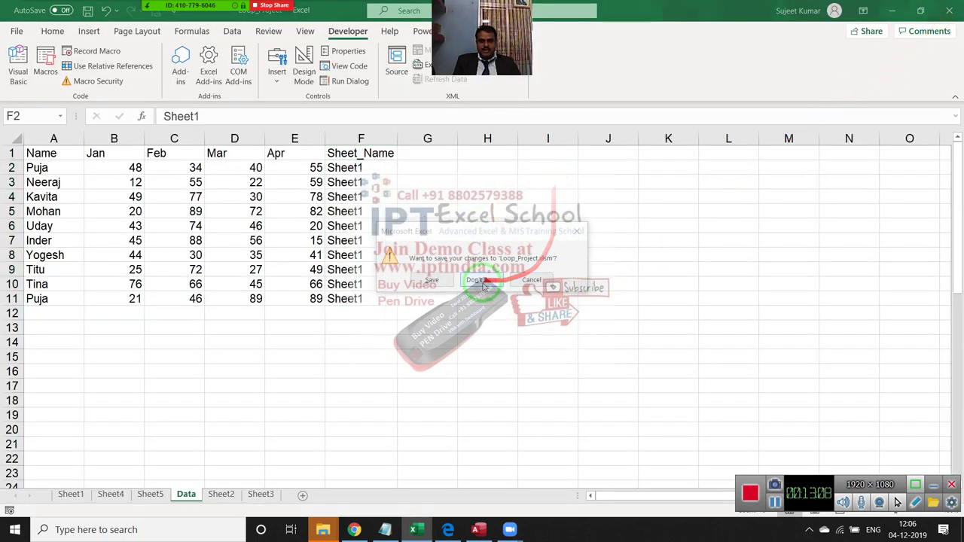
key(alt+F4)
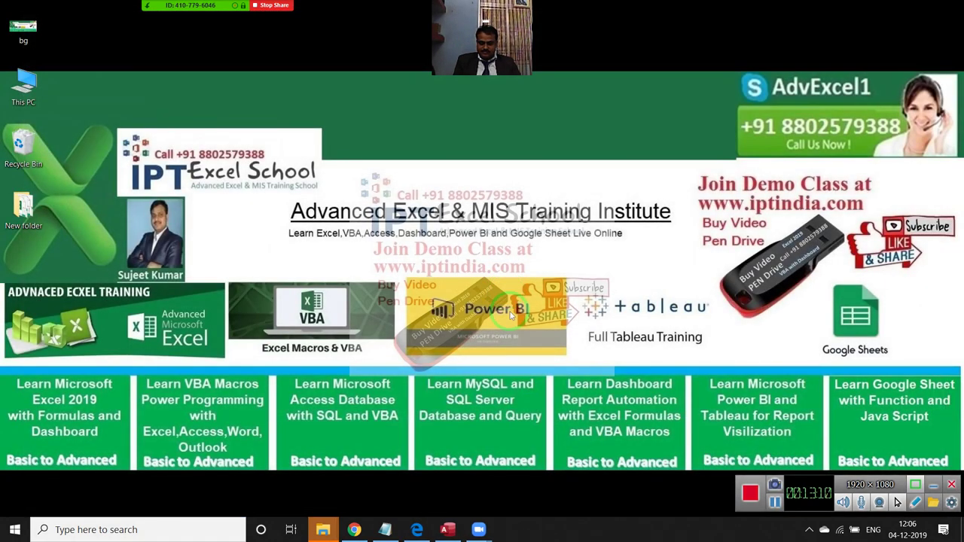
Launch Excel from Windows search, maximize it, and start a blank workbook
key(super)
text(exc)
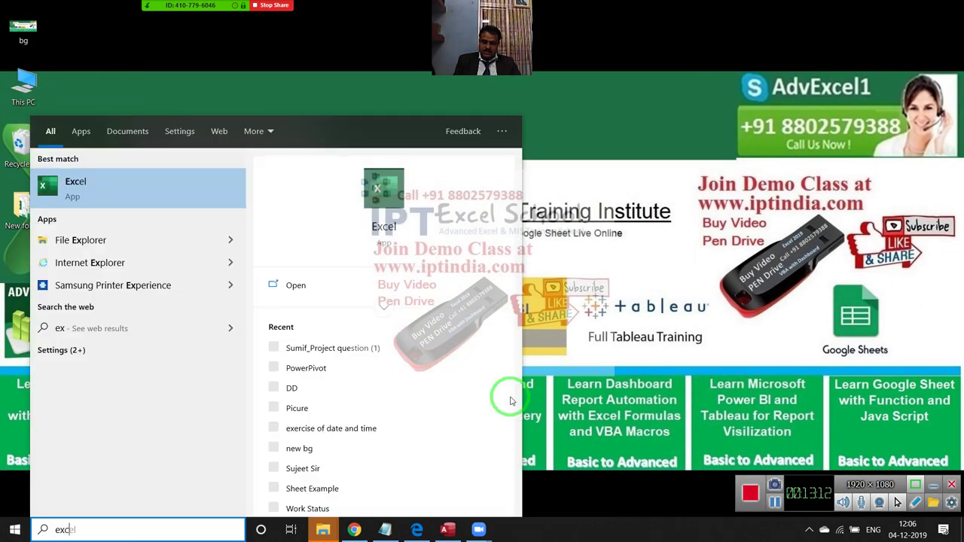
text(e)
click(393, 228)
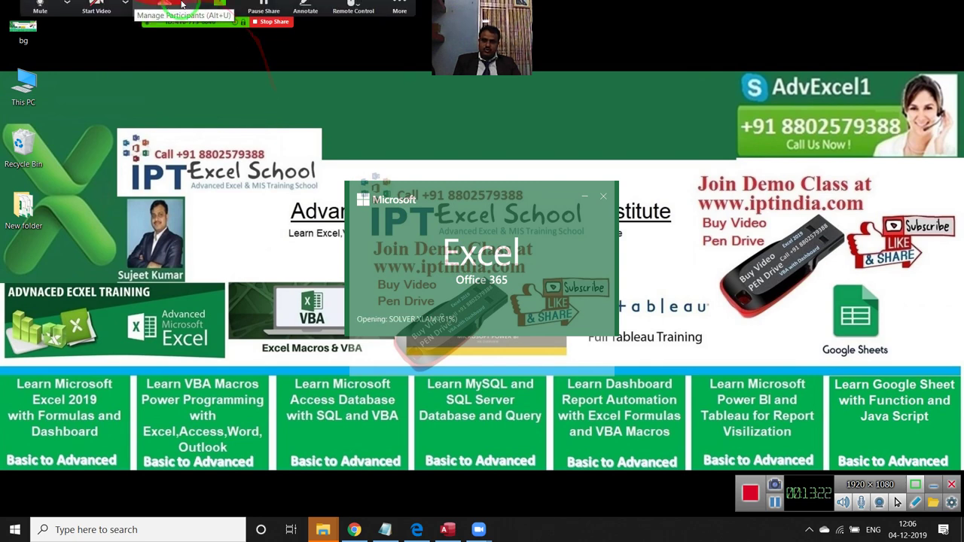
click(179, 13)
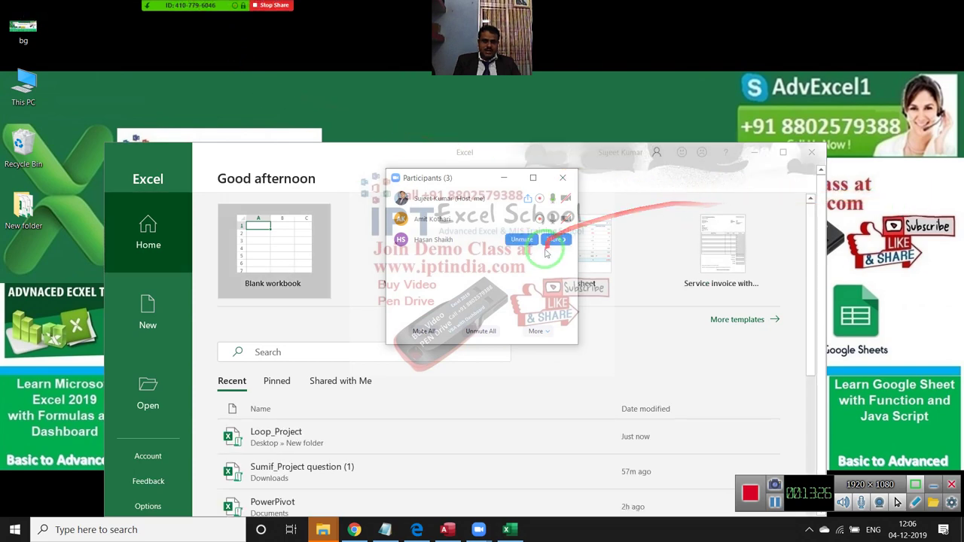
mouse_move(525, 244)
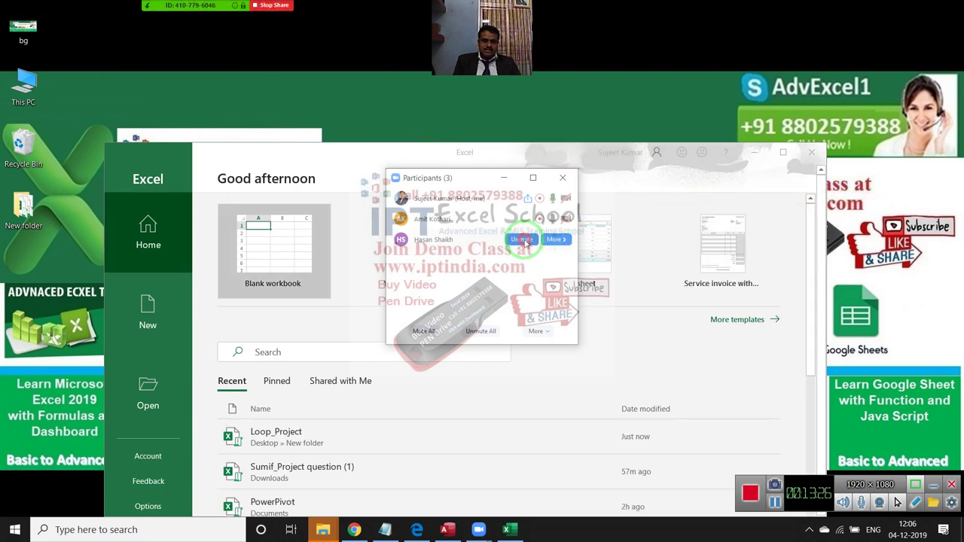
click(784, 154)
click(177, 128)
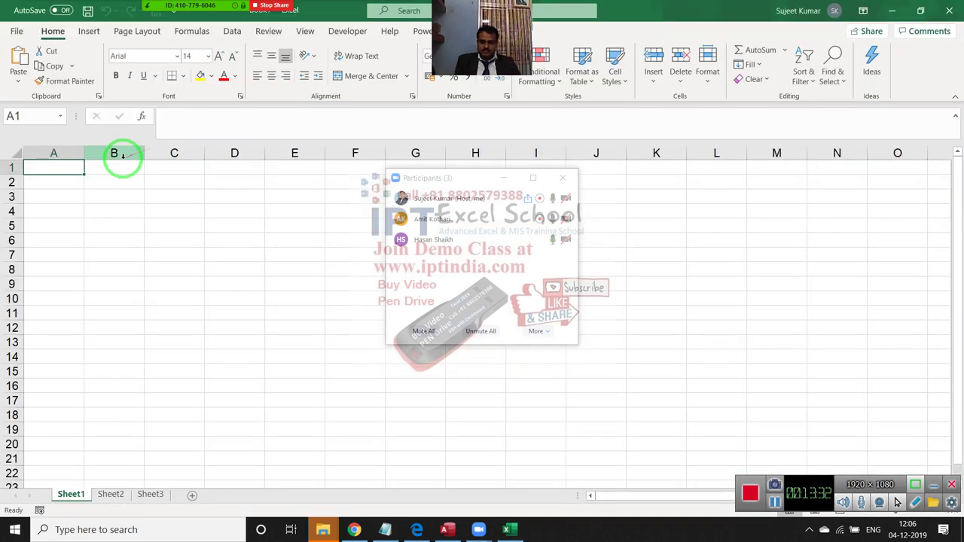
Enter the Name header in A1 and Puja in A2, and fill the names down to A12
text(Name)
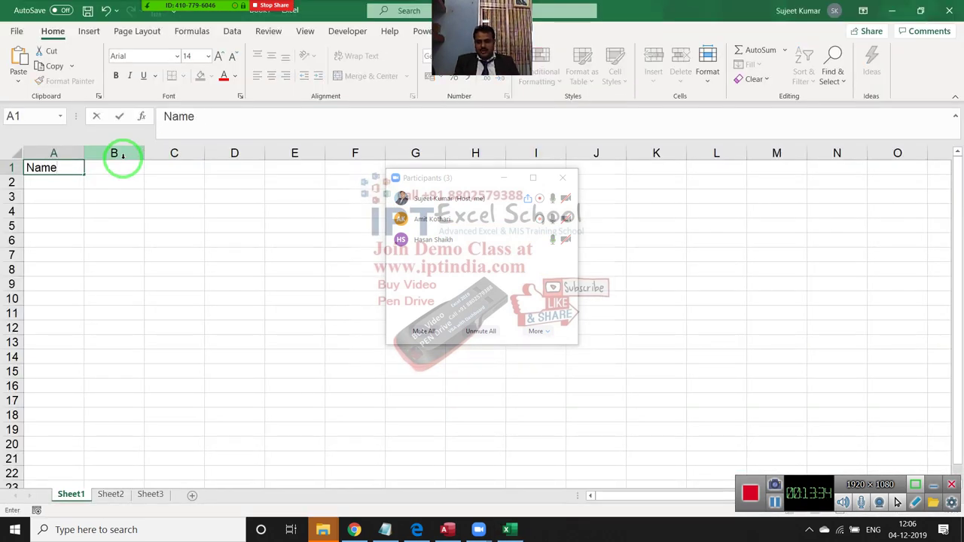
key(Return)
text(Puja)
key(Return)
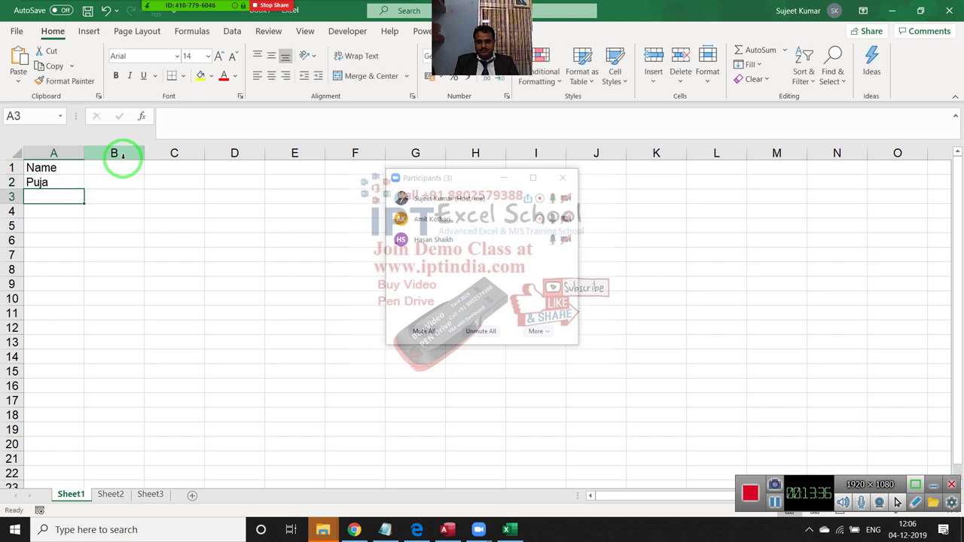
key(Up)
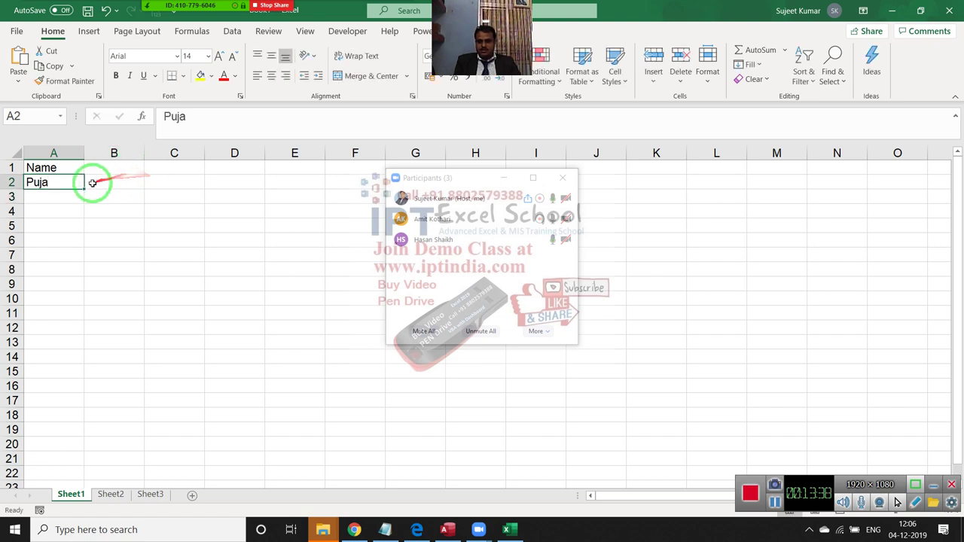
drag(83, 188, 79, 331)
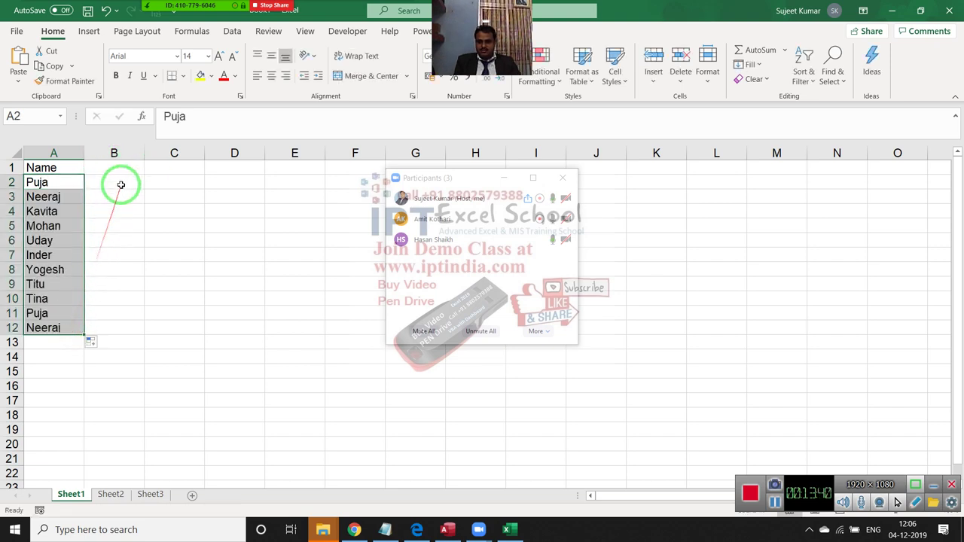
Enter 01-Dec as the first date in cell B1
click(114, 167)
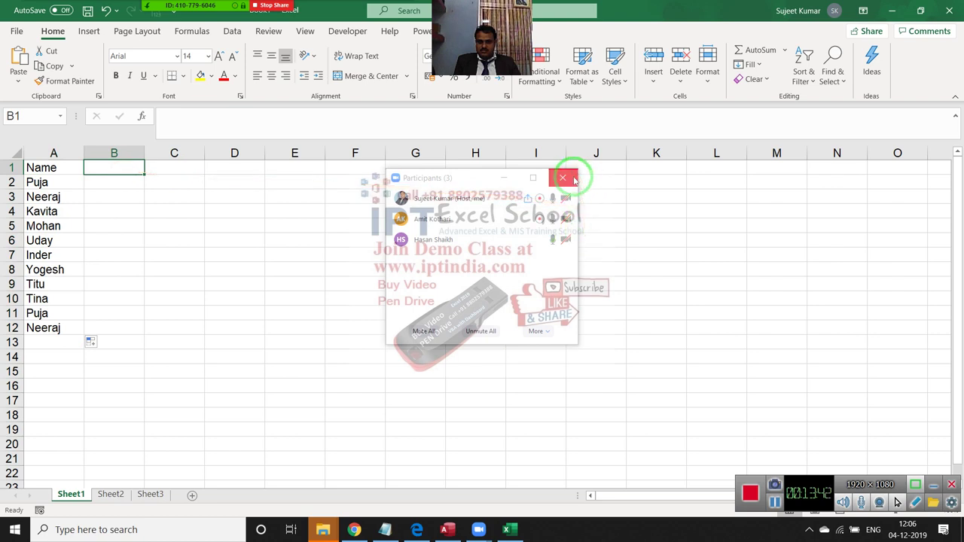
click(531, 249)
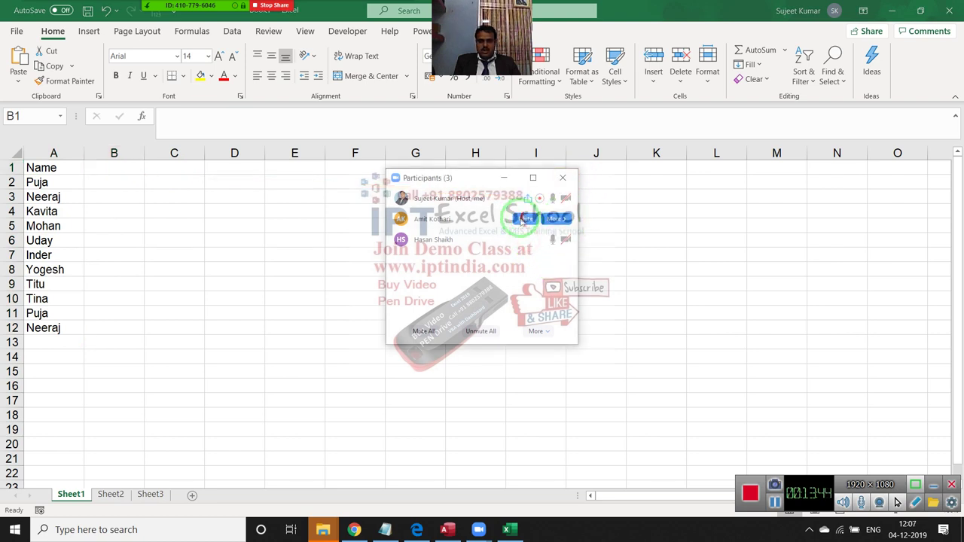
click(563, 178)
click(121, 169)
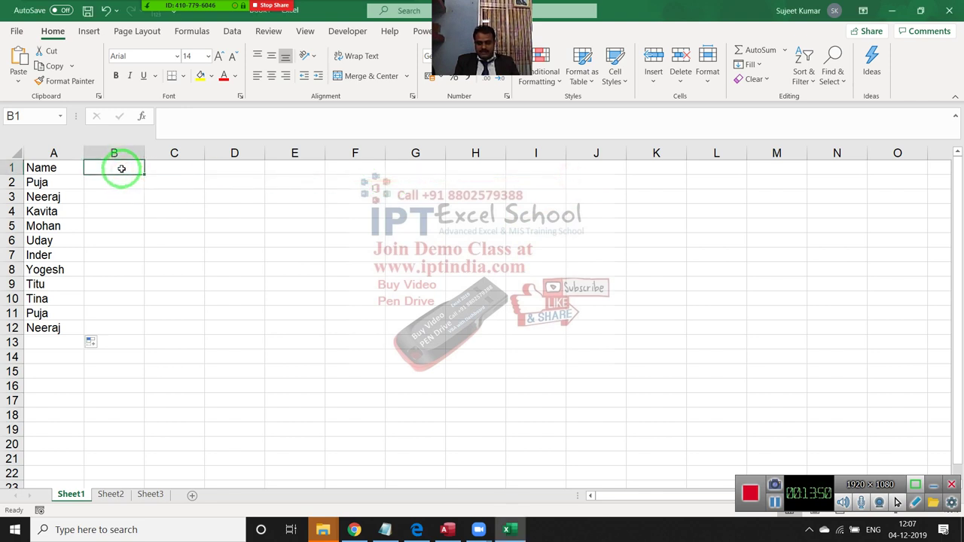
text(1/1)
key(Escape)
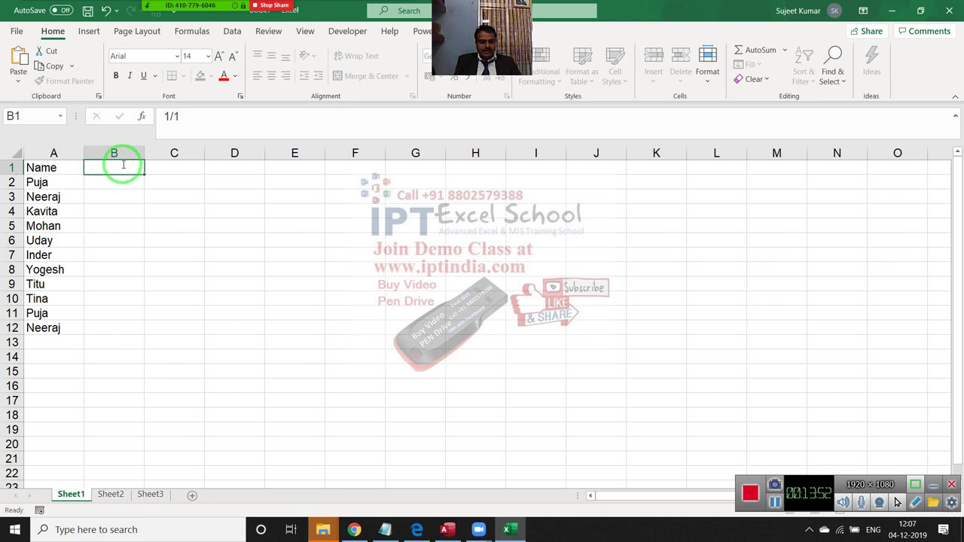
text(1/12)
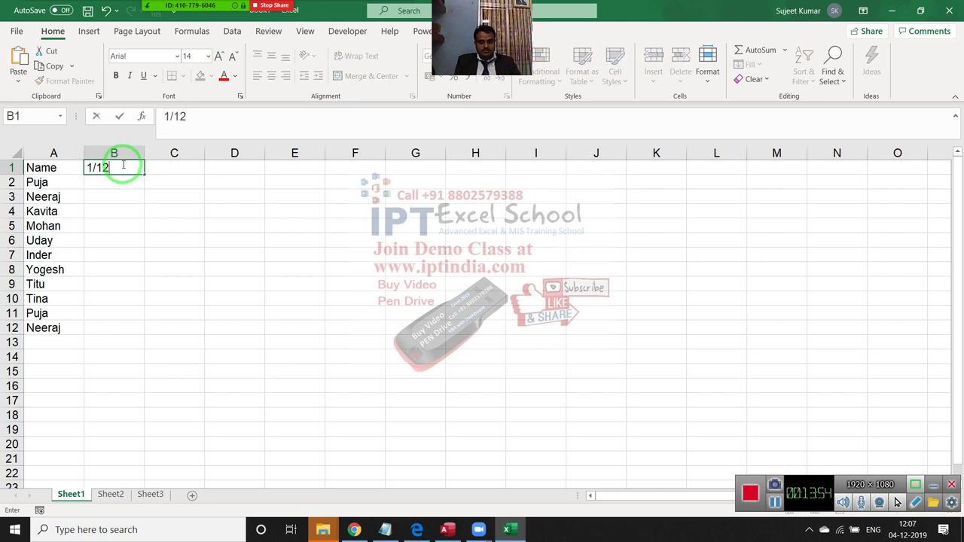
key(Return)
Fill the dates across row 1 through 31-Dec and clear the extra January dates
click(122, 166)
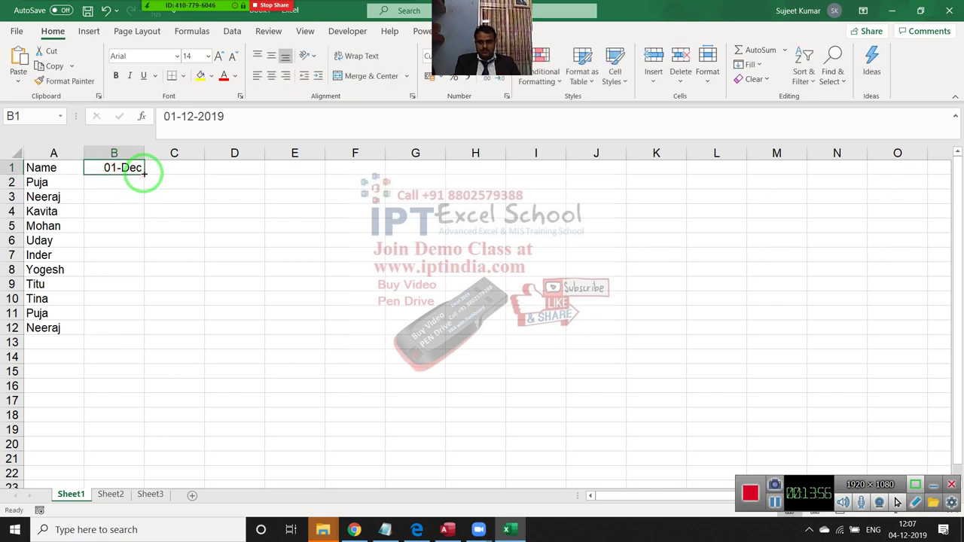
drag(144, 173, 959, 178)
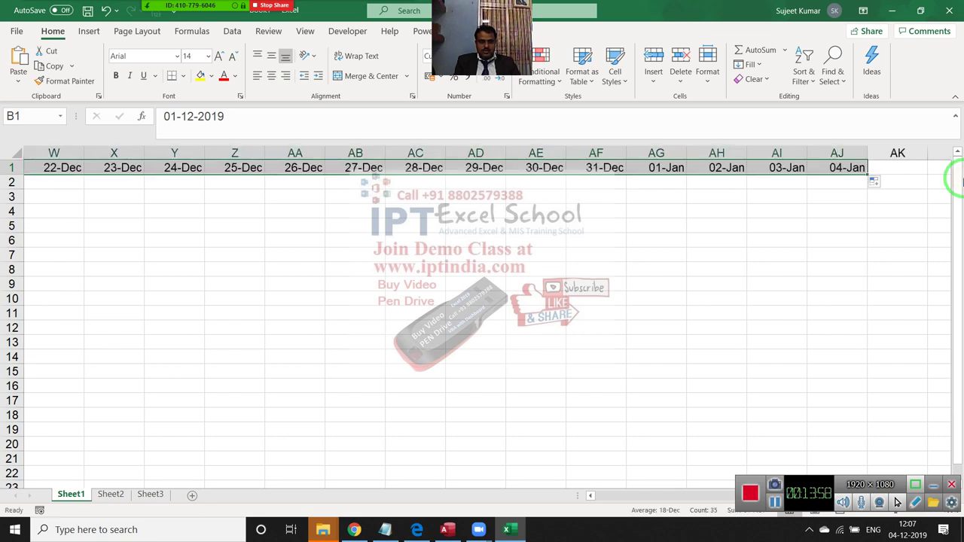
click(652, 168)
drag(653, 168, 852, 168)
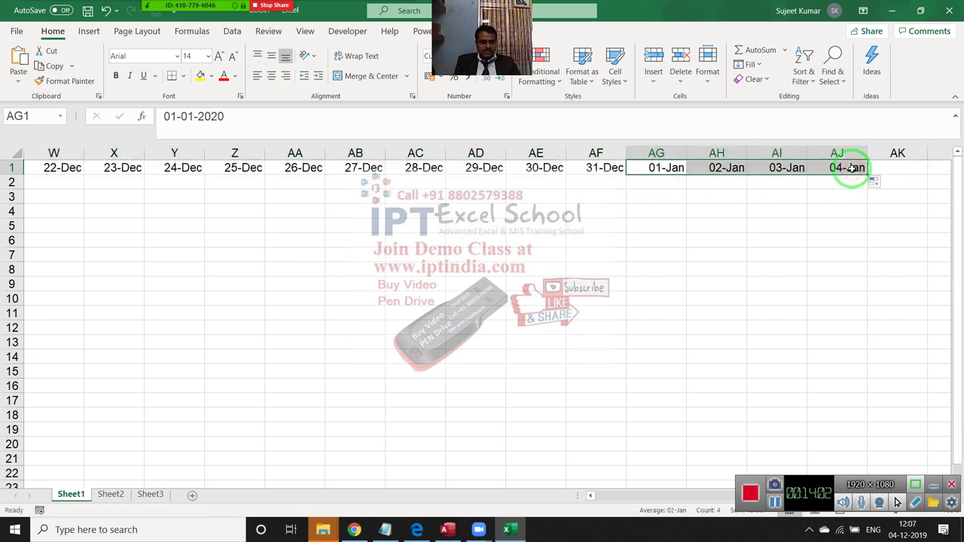
key(Delete)
key(ctrl+Home)
key(Down)
key(Right)
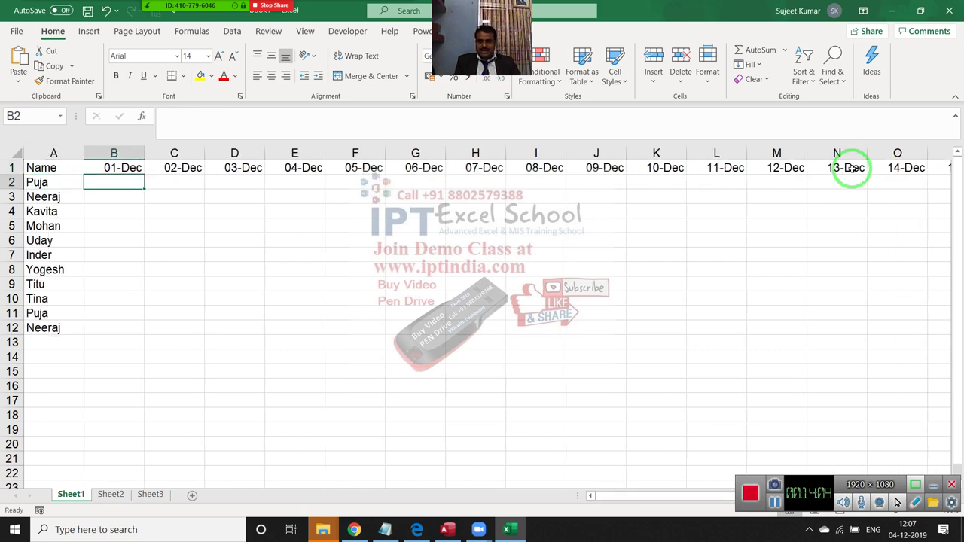
Enter a RANDBETWEEN formula in B2 and fill it across B2:AF12 for random sales between 10 and 90
text(=ra)
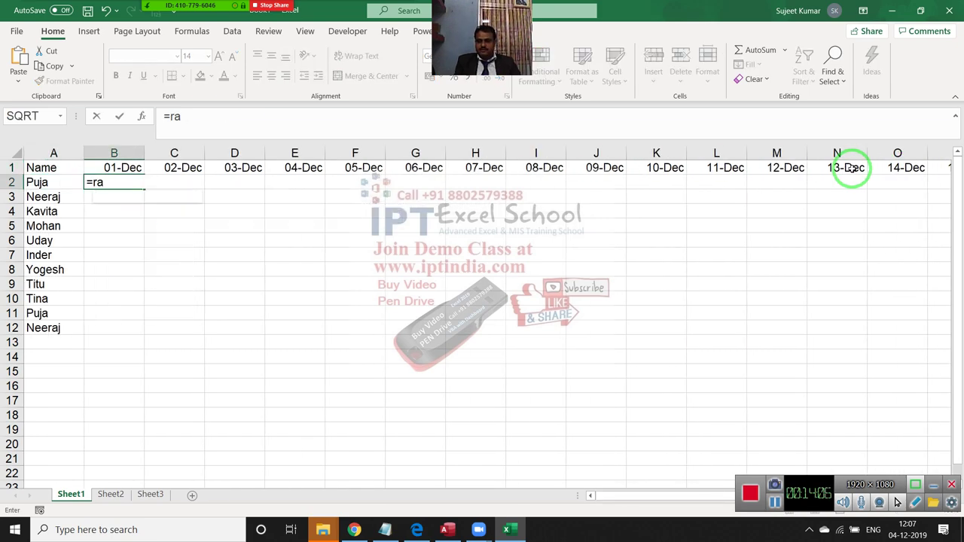
text(ndbetween(190)
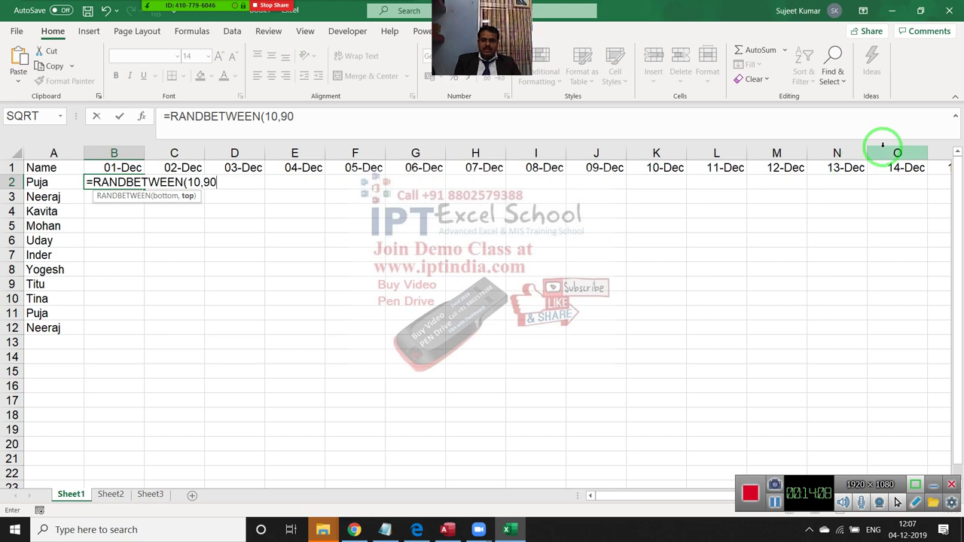
key(Return)
key(Up)
key(ctrl+Right)
key(Down)
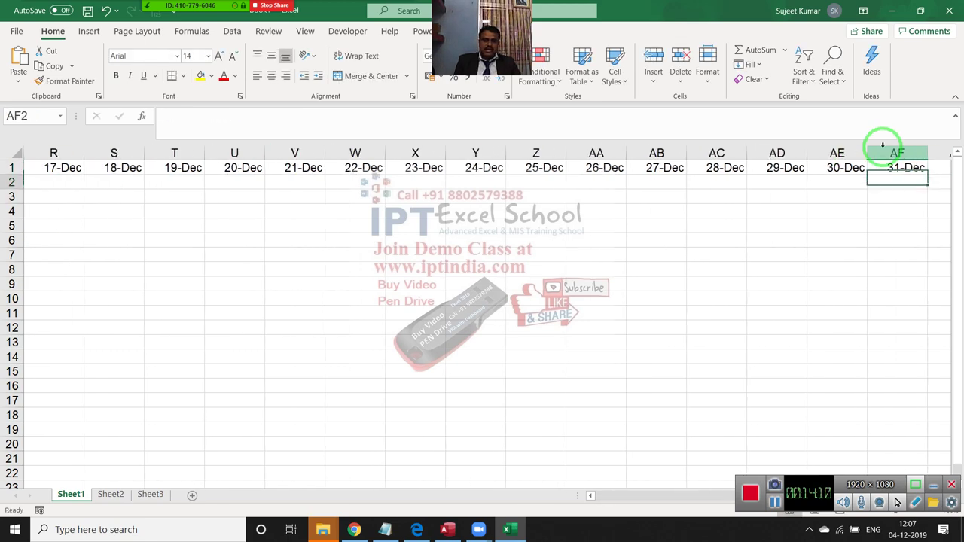
key(ctrl+shift+Left)
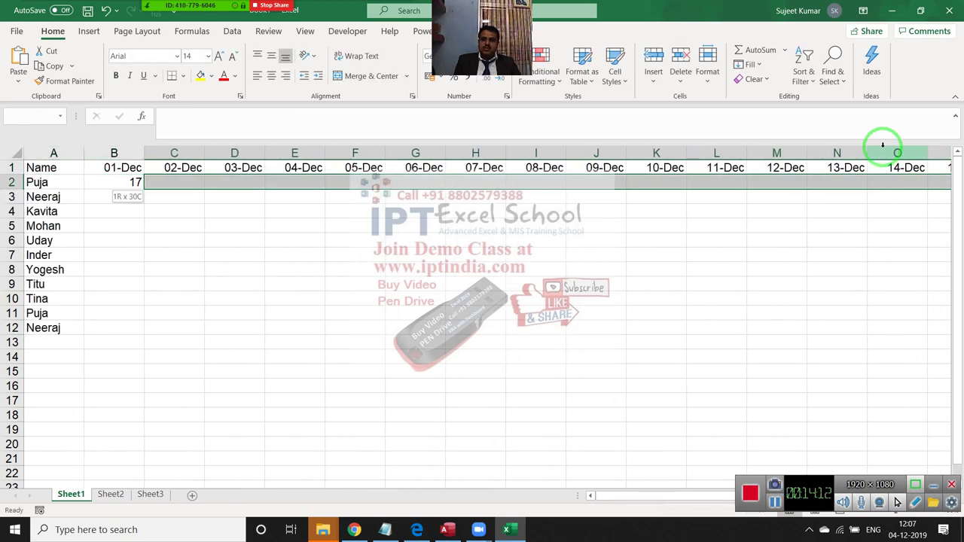
key(shift+Down)
key(shift+Down)
key(shift+Down)
key(shift+Down)
key(shift+Down)
key(shift+Down)
key(shift+Down)
key(shift+Down)
key(shift+Down)
key(shift+Down)
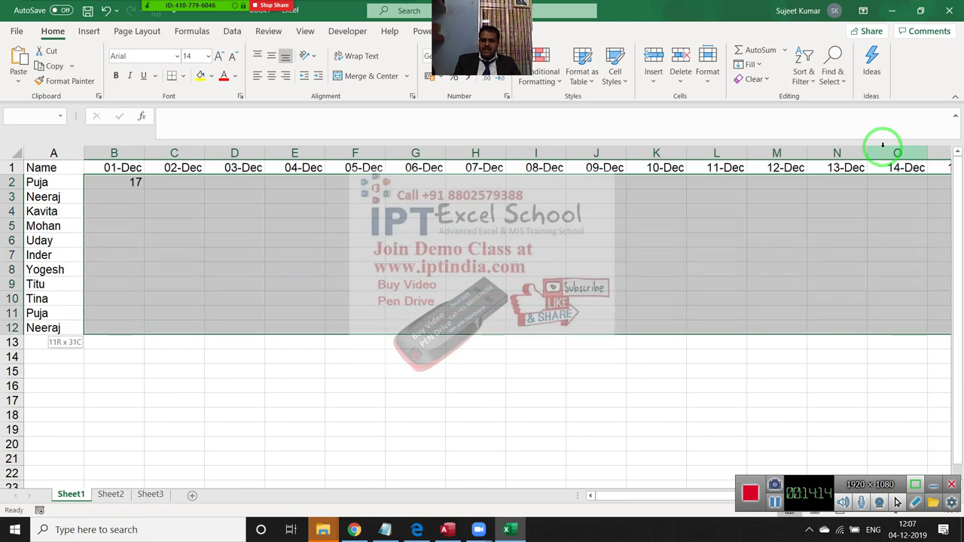
key(ctrl+r)
key(ctrl+d)
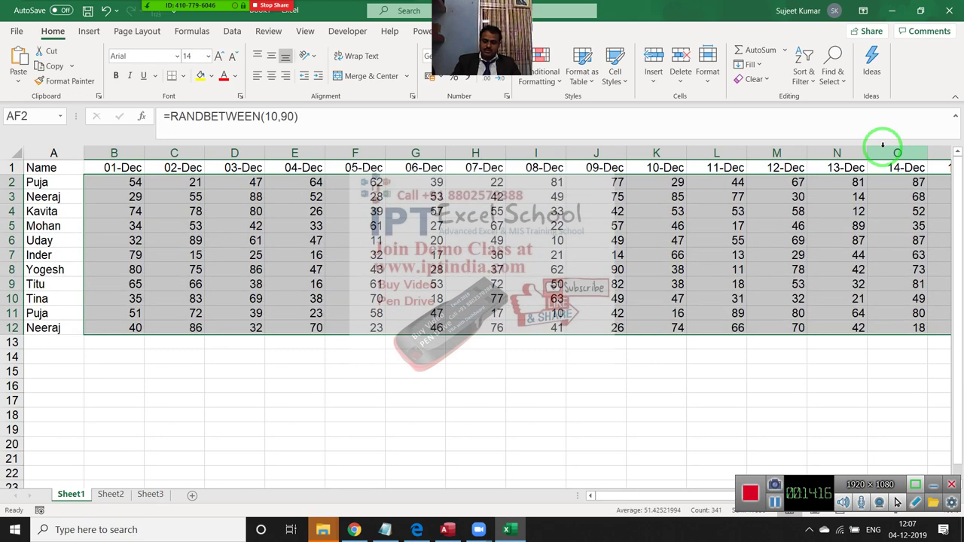
Paste the random sales block back as fixed values and return to the top of the sheet
key(ctrl+c)
drag(882, 143, 13, 92)
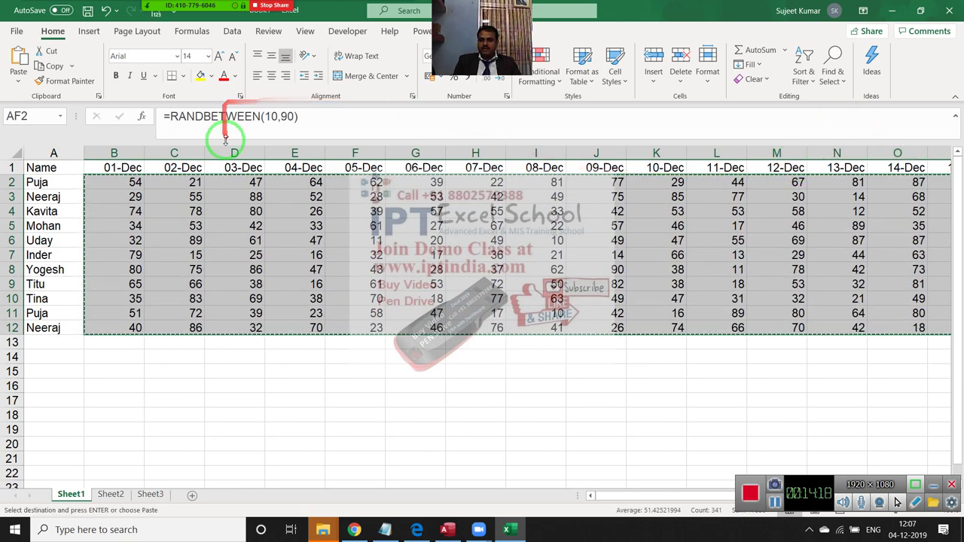
click(18, 81)
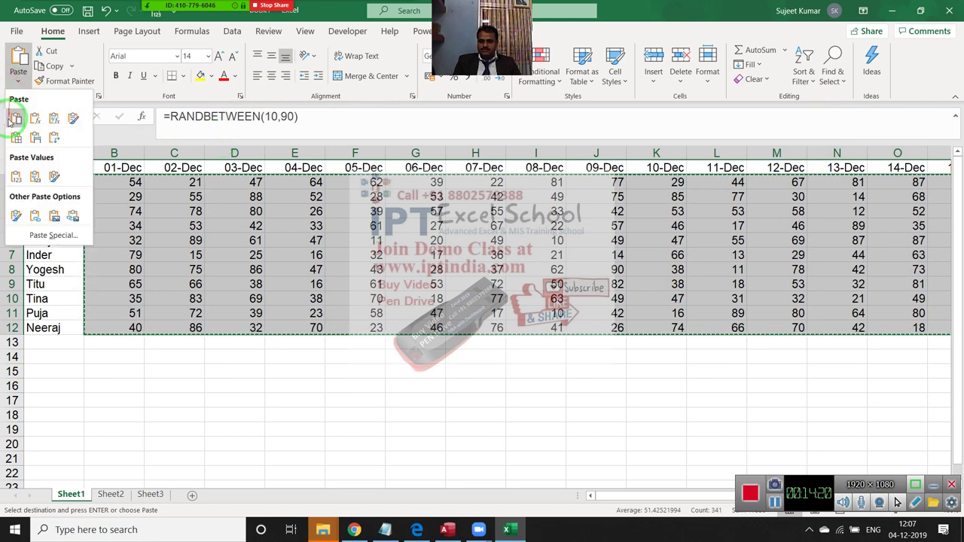
click(13, 179)
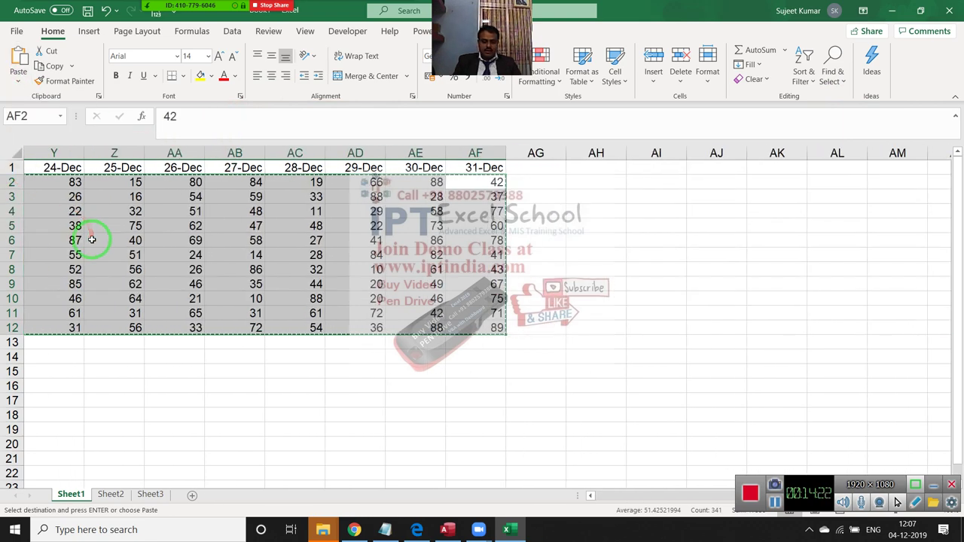
key(ctrl+Home)
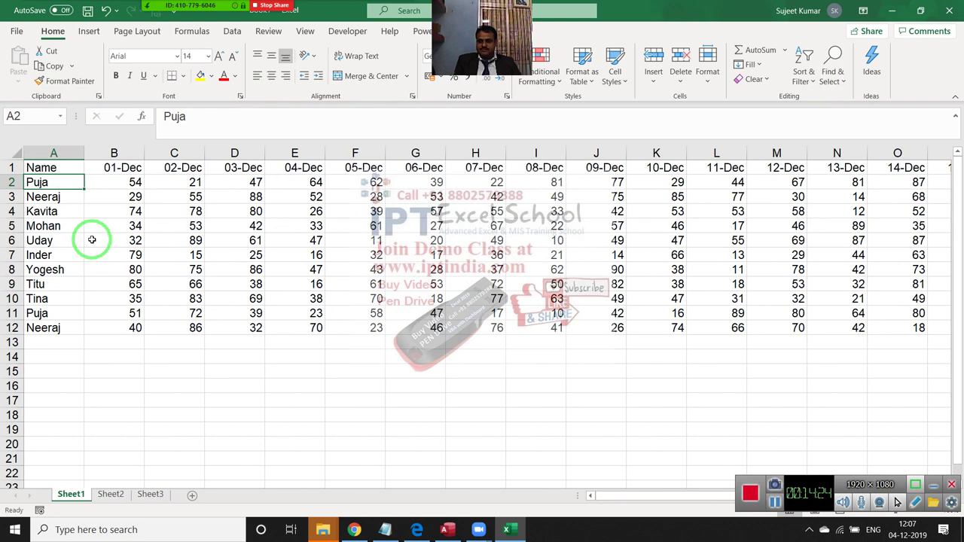
key(Up)
key(Down)
key(Down)
key(Down)
key(Down)
key(Down)
key(Down)
key(Down)
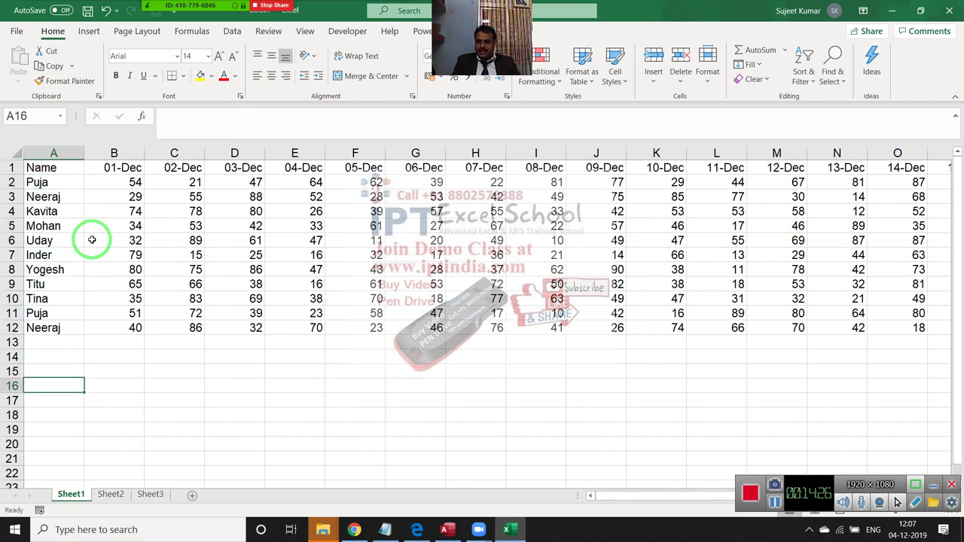
key(Down)
Type the headings Name, Date and Sales in A17:C17
text(CN)
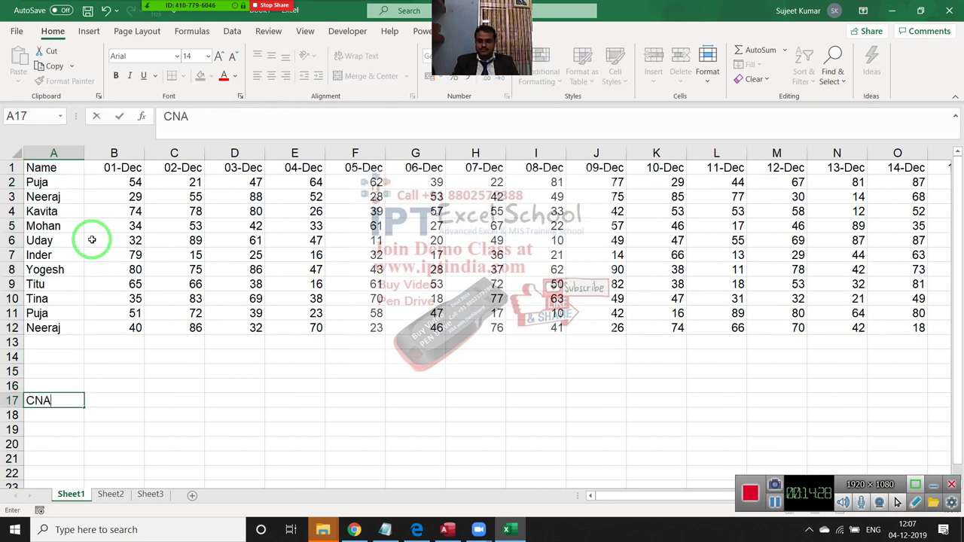
key(Escape)
text(Nam)
text(e)
key(Tab)
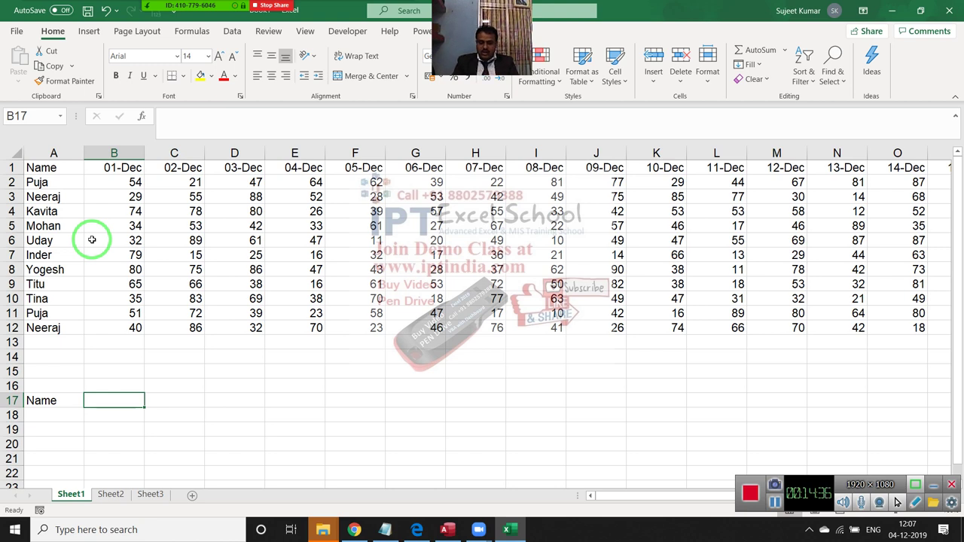
text(C)
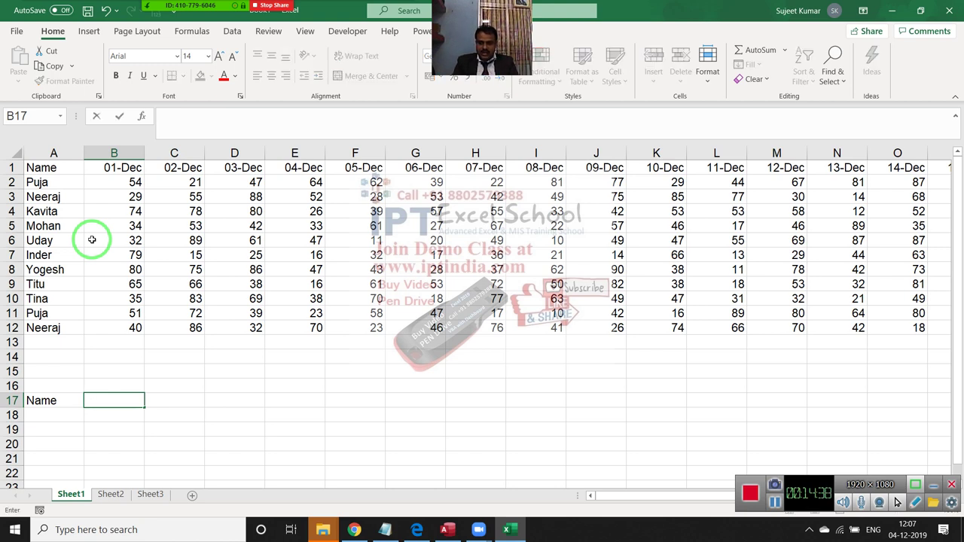
key(Tab)
text(SA)
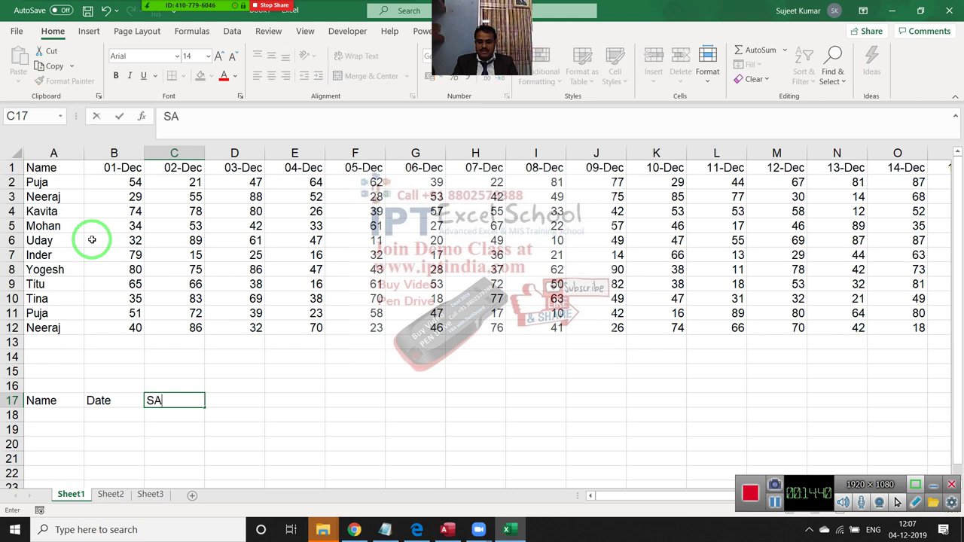
key(Return)
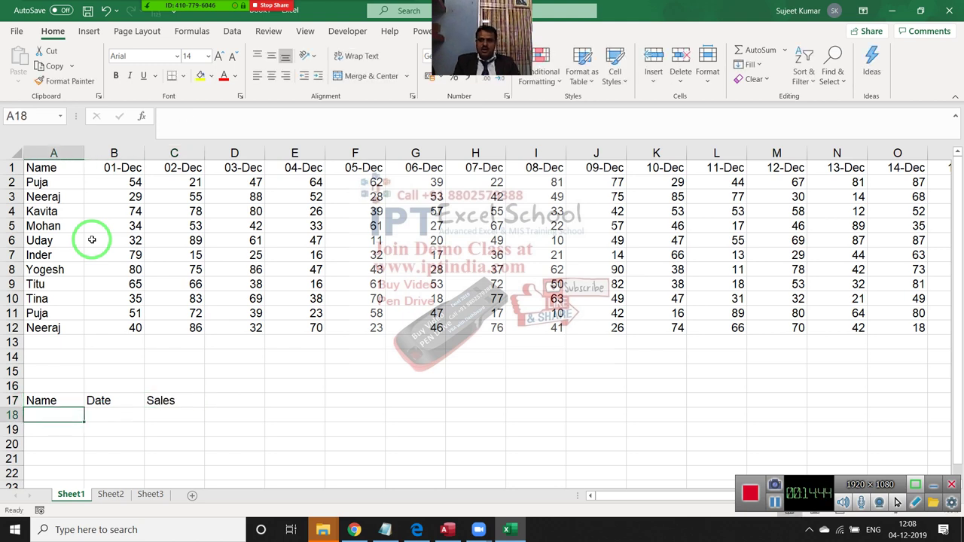
Copy the names from A2:A12 into A18 under the Name heading
drag(34, 182, 39, 328)
key(ctrl+c)
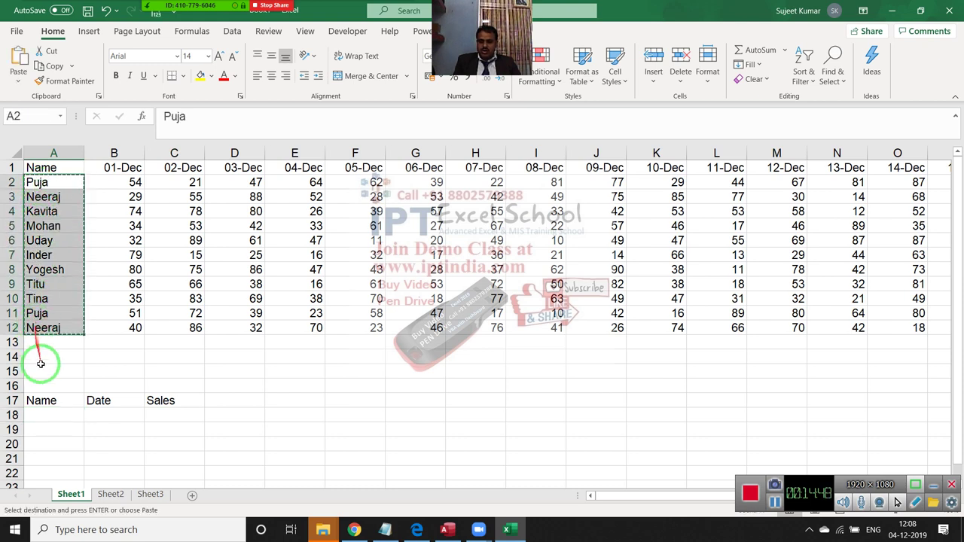
click(53, 413)
key(ctrl+v)
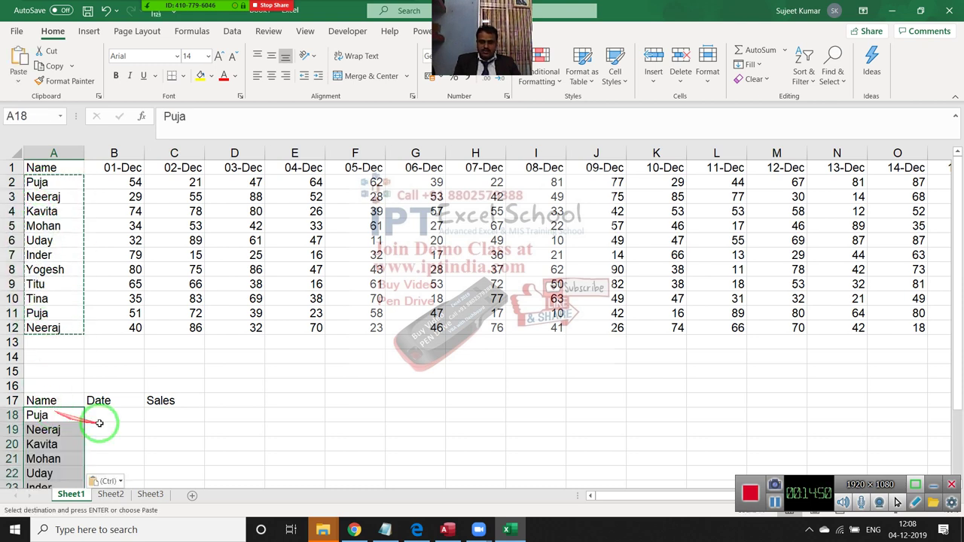
scroll(97, 419, down, 4)
scroll(101, 420, up, 3)
scroll(124, 239, up, 1)
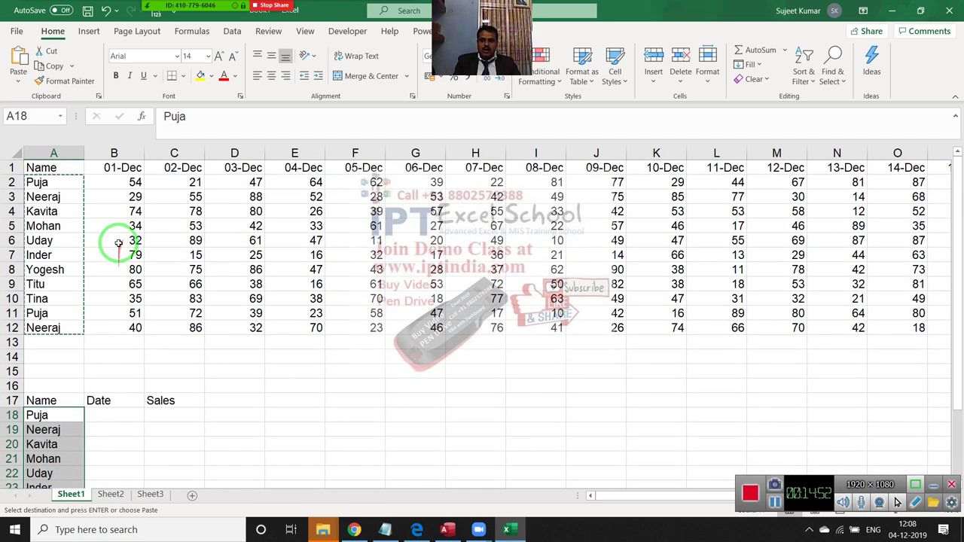
key(Escape)
Fill 01-Dec into B18:B28 and copy the 01-Dec sales from B2:B12 into C18
click(114, 167)
key(ctrl+c)
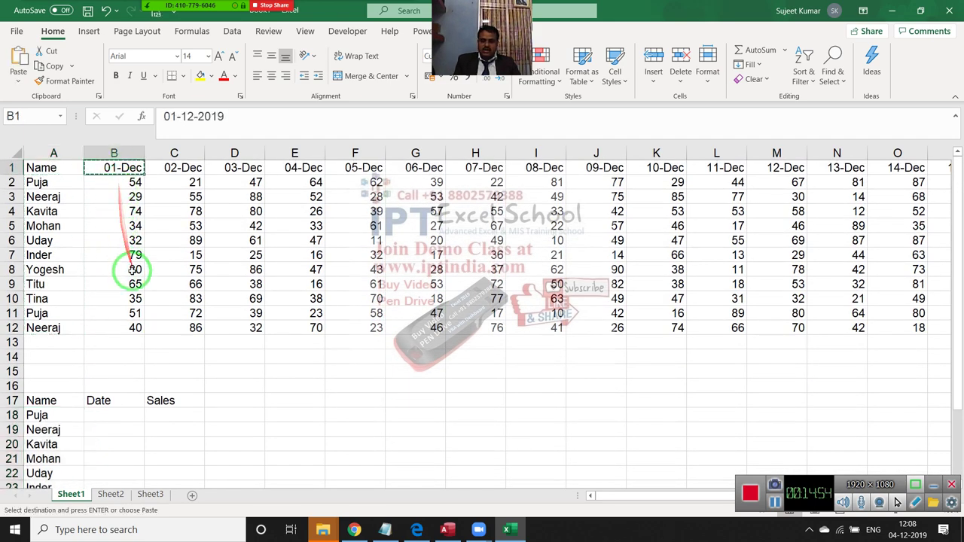
scroll(120, 254, down, 4)
drag(113, 241, 118, 383)
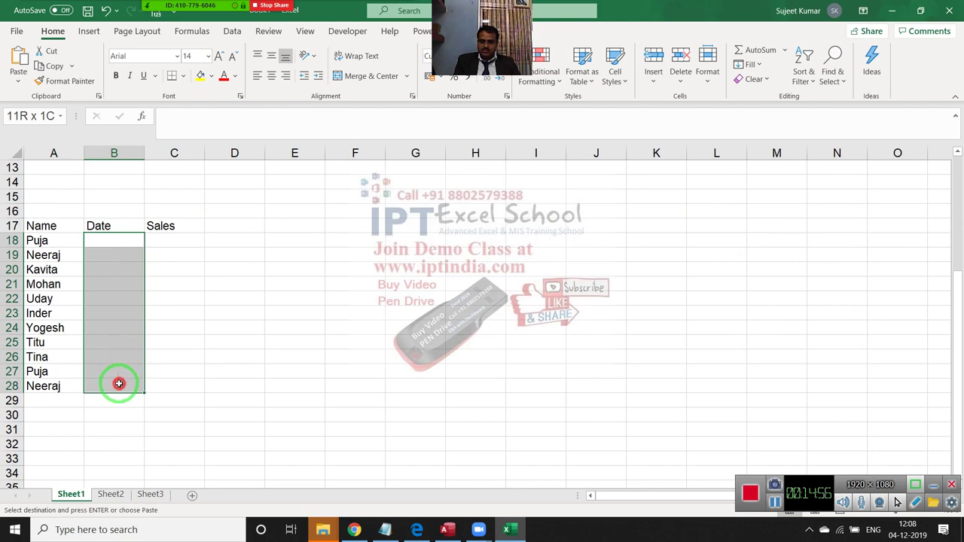
key(ctrl+v)
scroll(143, 252, up, 4)
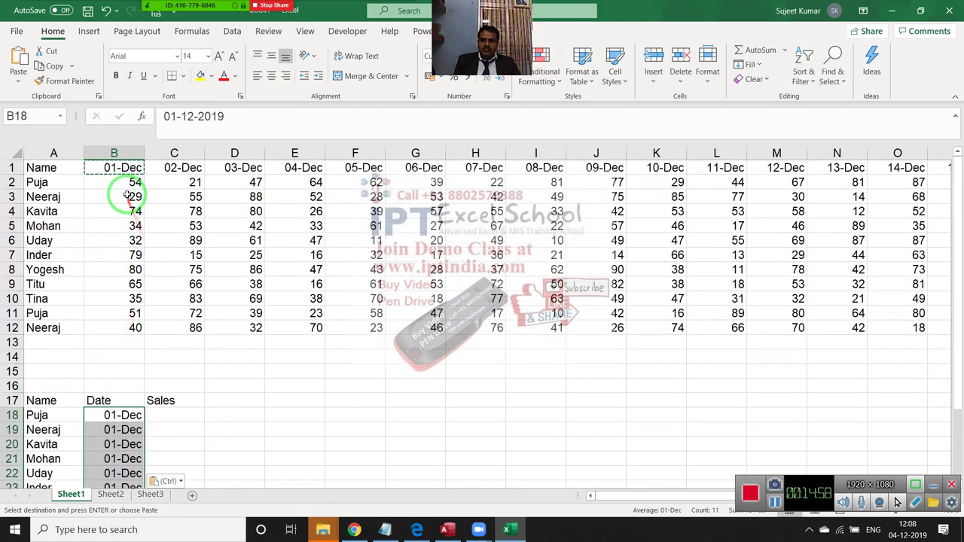
drag(127, 184, 124, 321)
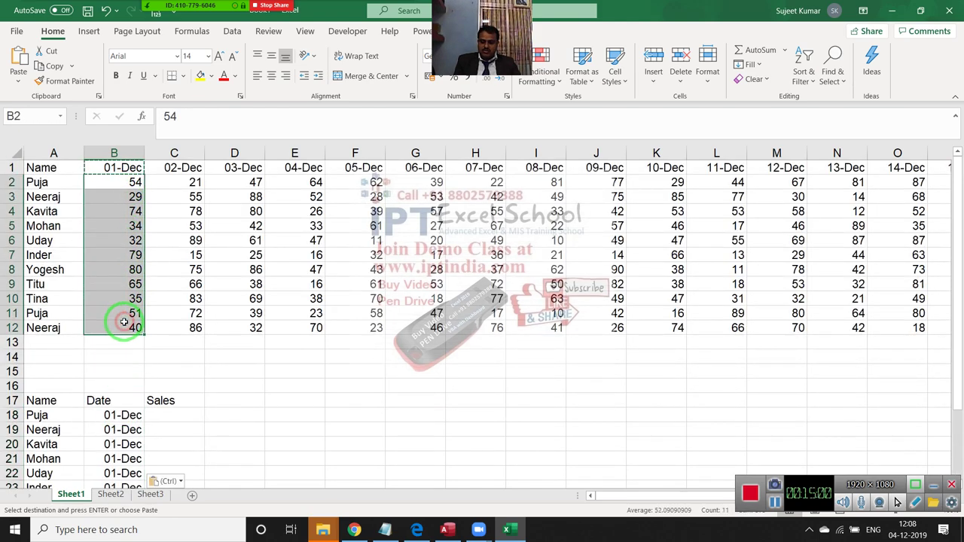
key(ctrl+c)
click(171, 415)
key(ctrl+v)
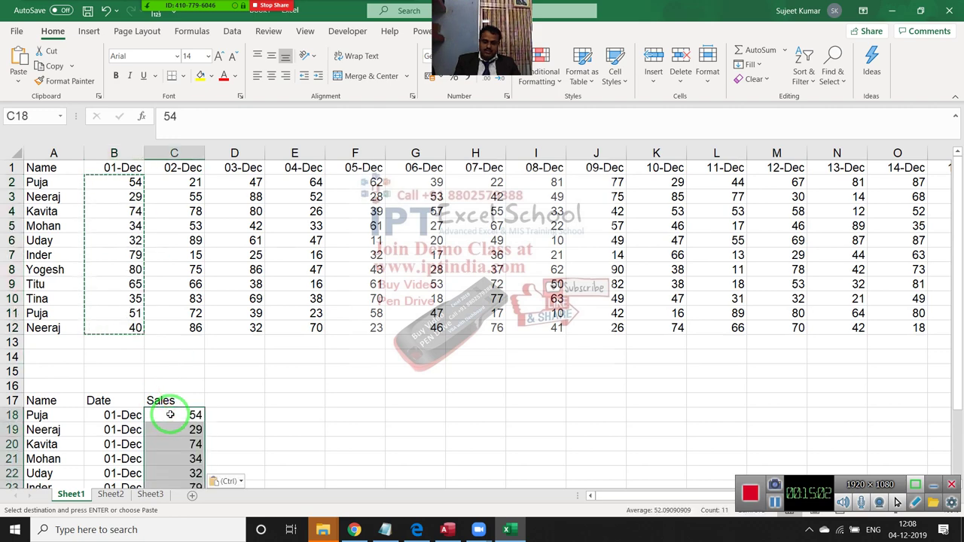
scroll(171, 415, down, 4)
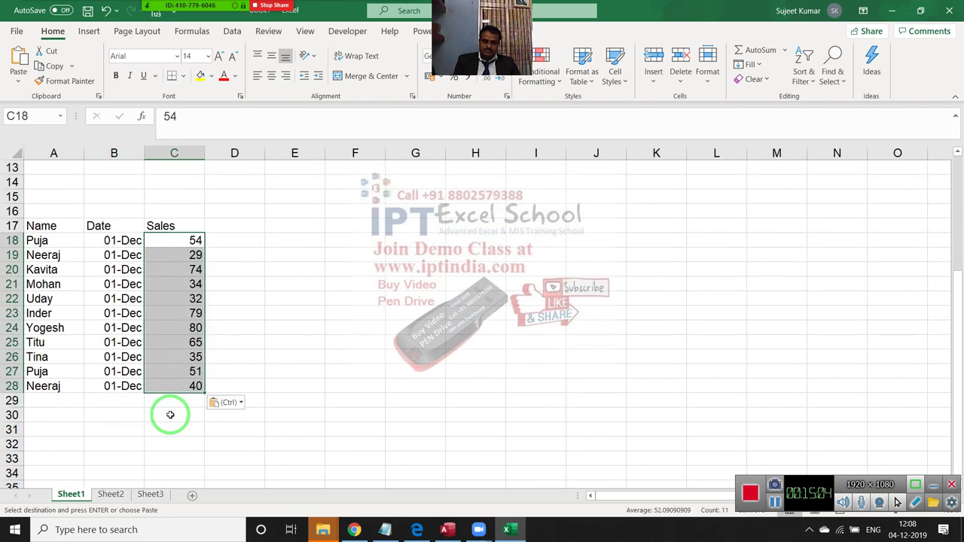
Review the new Name, Date and Sales list, then undo it
click(118, 386)
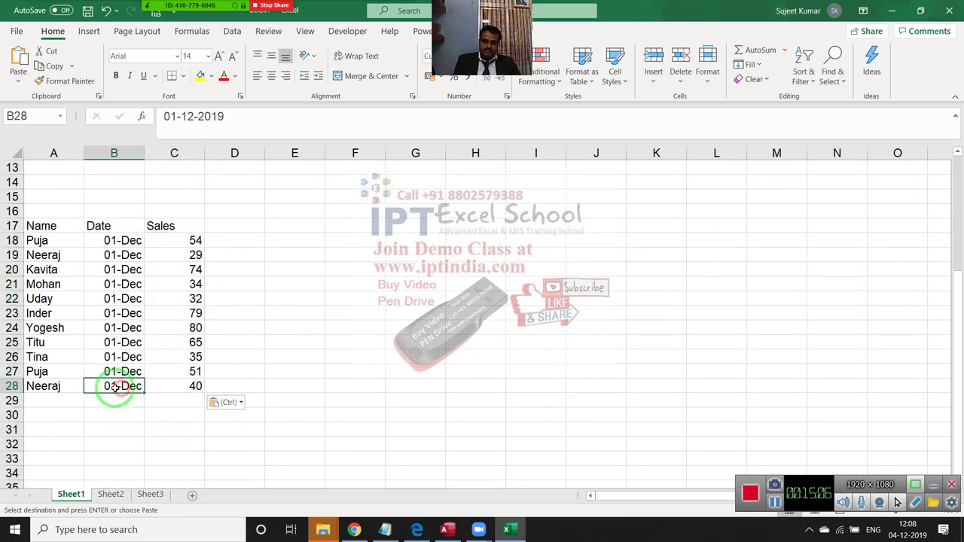
click(74, 385)
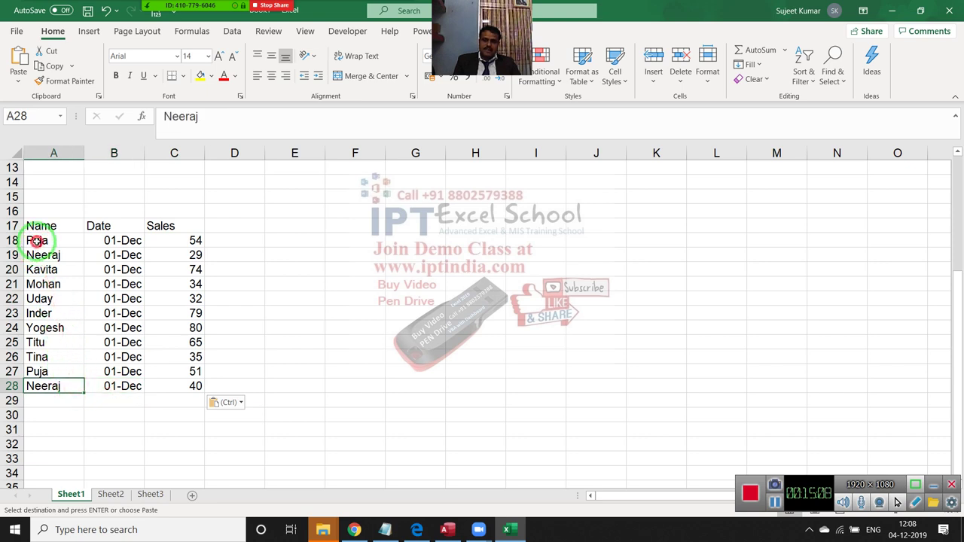
mouse_move(30, 240)
mouse_down()
mouse_move(86, 357)
mouse_move(159, 389)
mouse_move(148, 232)
mouse_move(118, 243)
mouse_move(117, 389)
mouse_move(86, 382)
mouse_up()
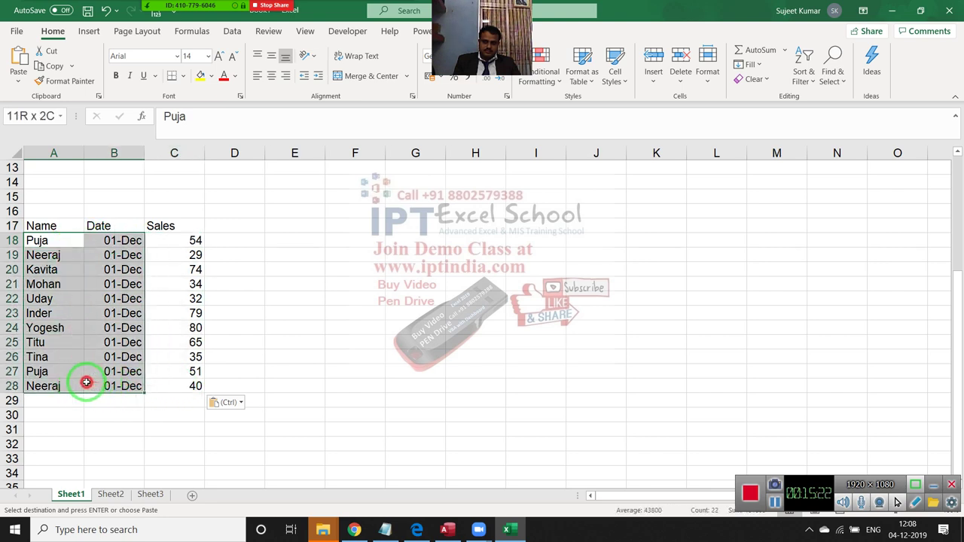
mouse_move(86, 383)
mouse_down()
mouse_move(68, 243)
mouse_move(178, 256)
mouse_move(179, 385)
mouse_up()
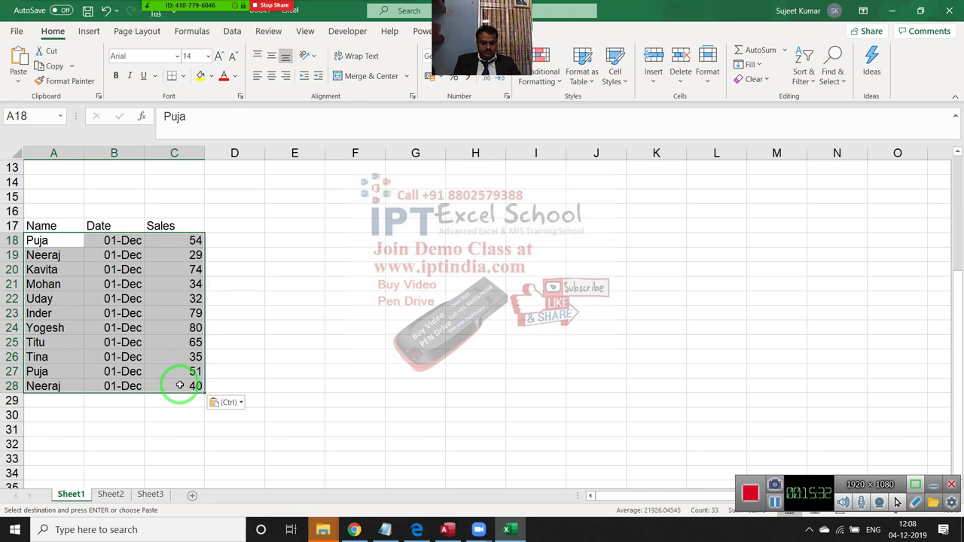
key(ctrl+z)
key(ctrl+z)
key(ctrl+z)
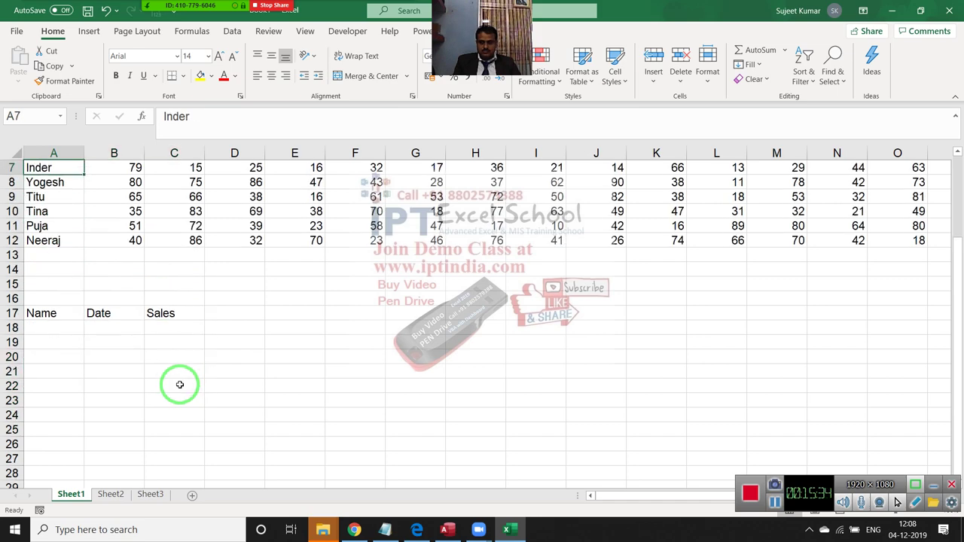
Select and copy the names in A2:A12, then cancel the copy
key(ctrl+Home)
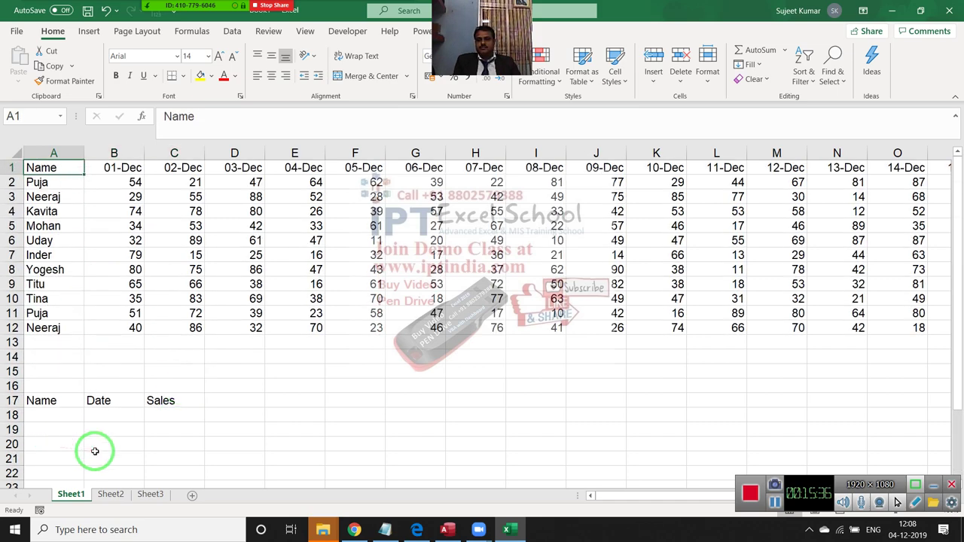
key(Down)
key(ctrl+shift+Down)
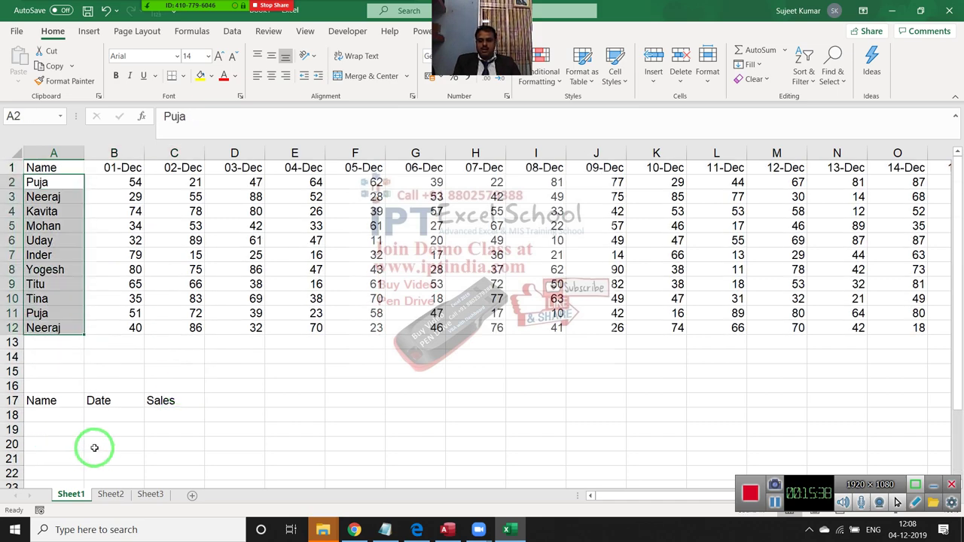
key(ctrl+c)
key(Escape)
Check that rows below the headings are empty, then show the Developer tab
click(61, 420)
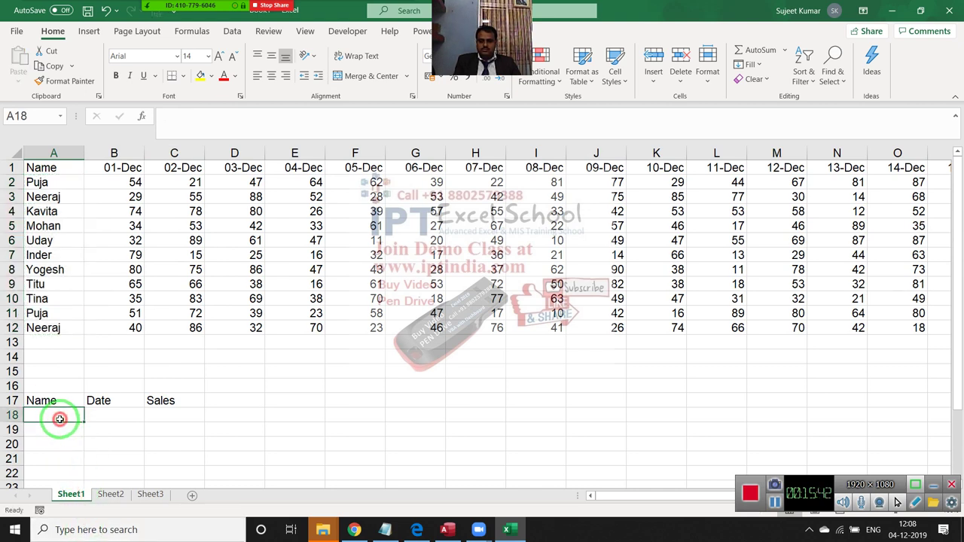
key(Return)
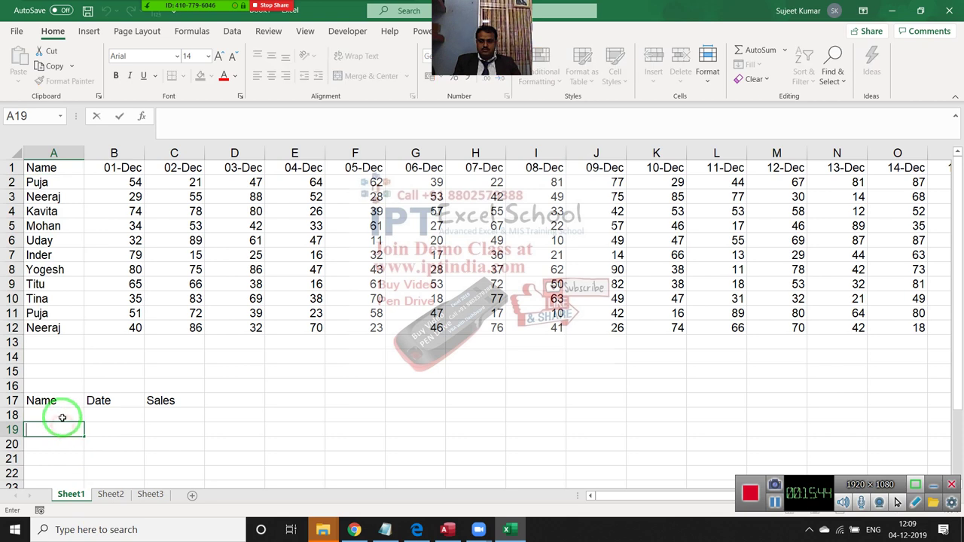
key(Return)
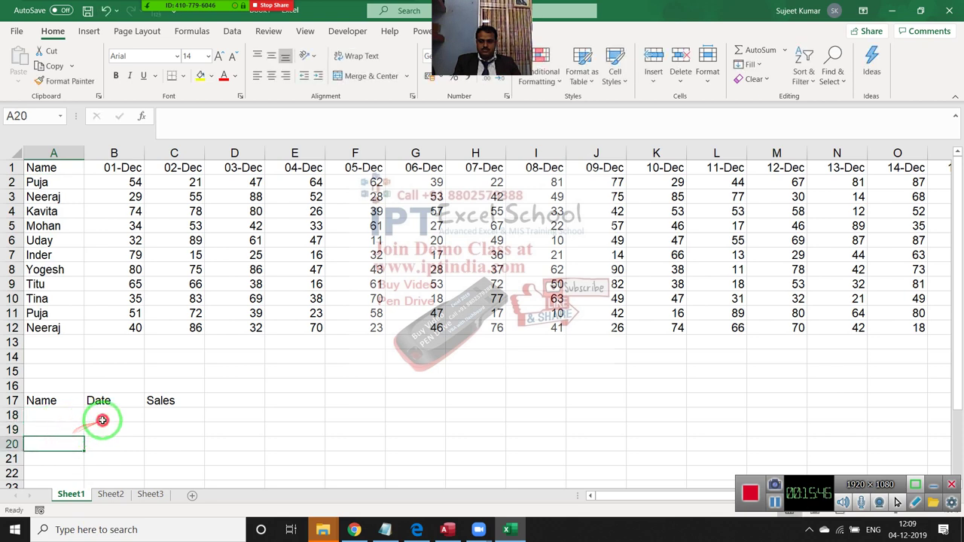
click(102, 420)
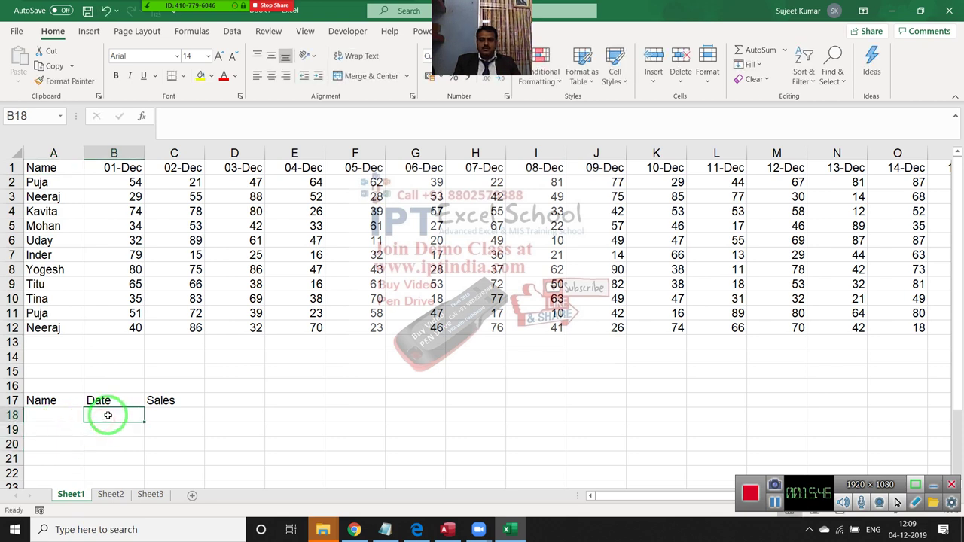
click(363, 28)
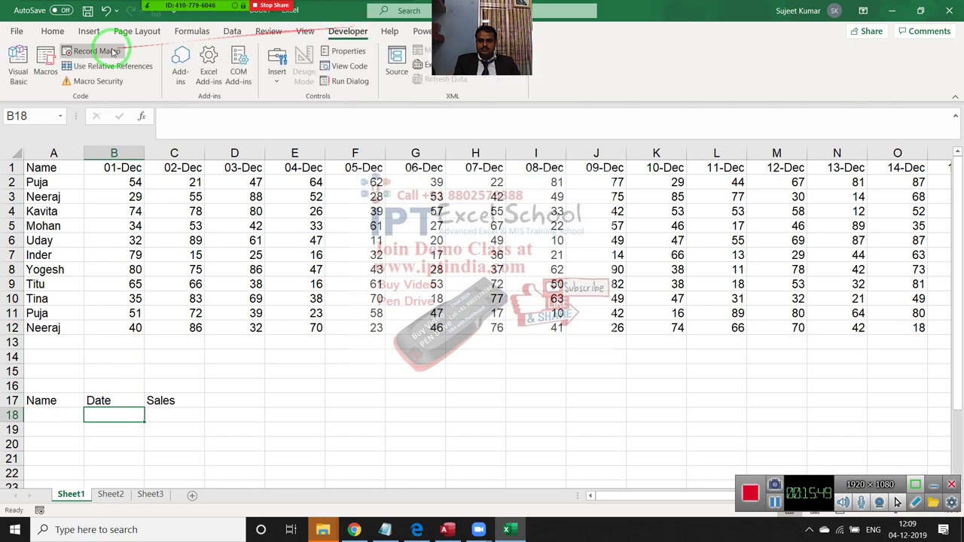
Insert a new module holding an empty Sub rr() procedure, then return to Excel
click(18, 60)
click(84, 22)
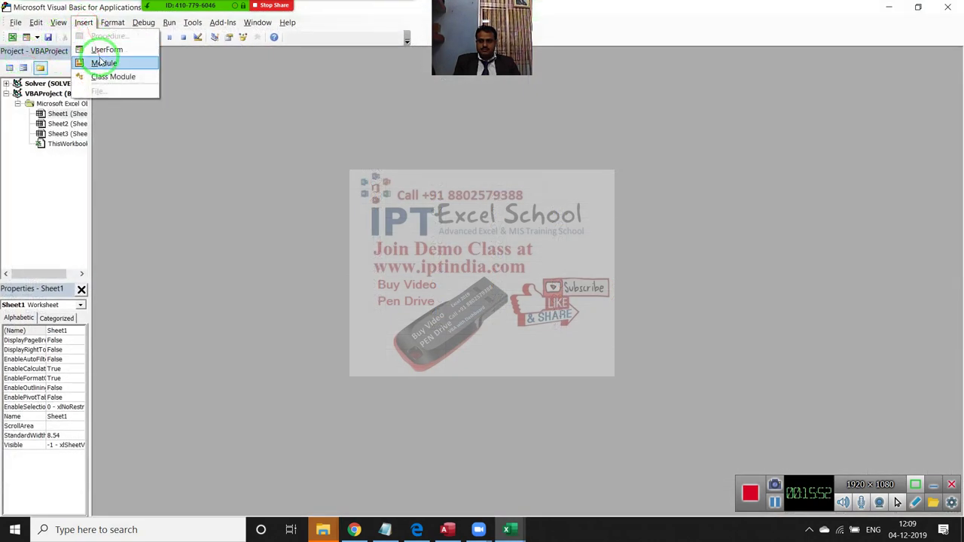
click(102, 62)
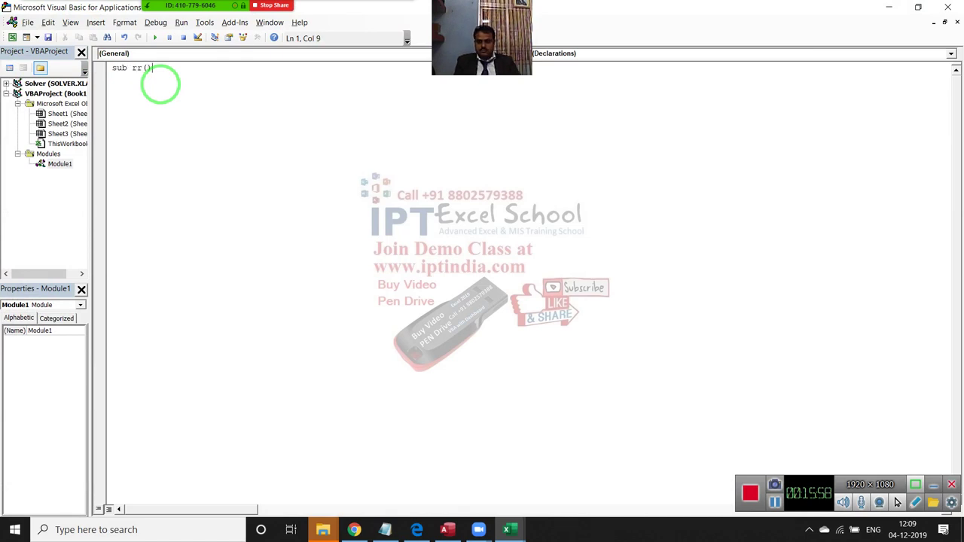
key(Return)
key(Return)
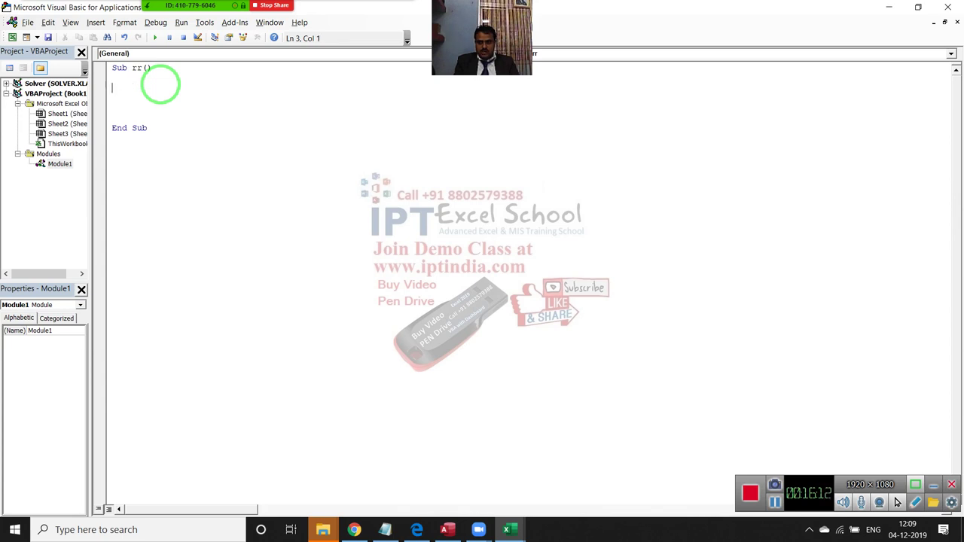
key(alt+F11)
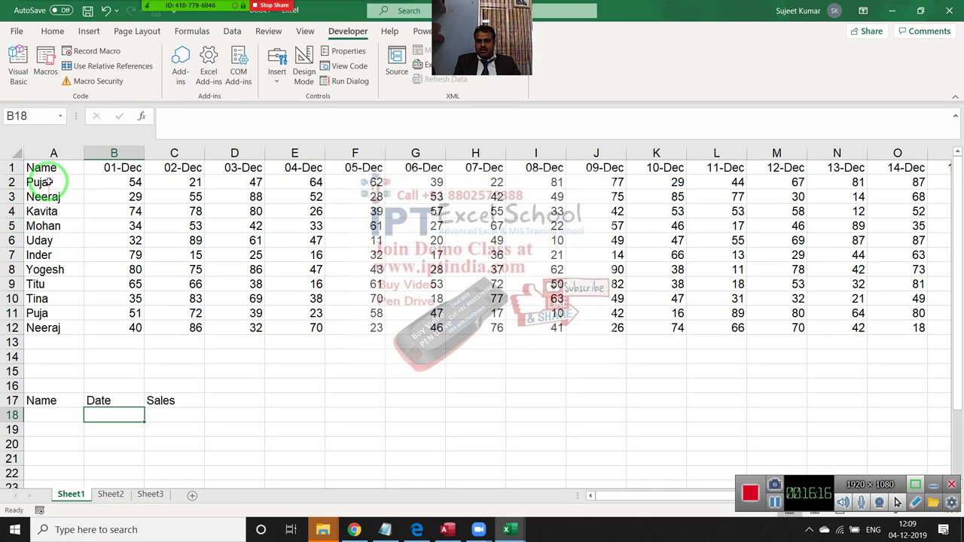
Write the macro line Range("A2:A12").Copy to copy the names
drag(37, 182, 40, 328)
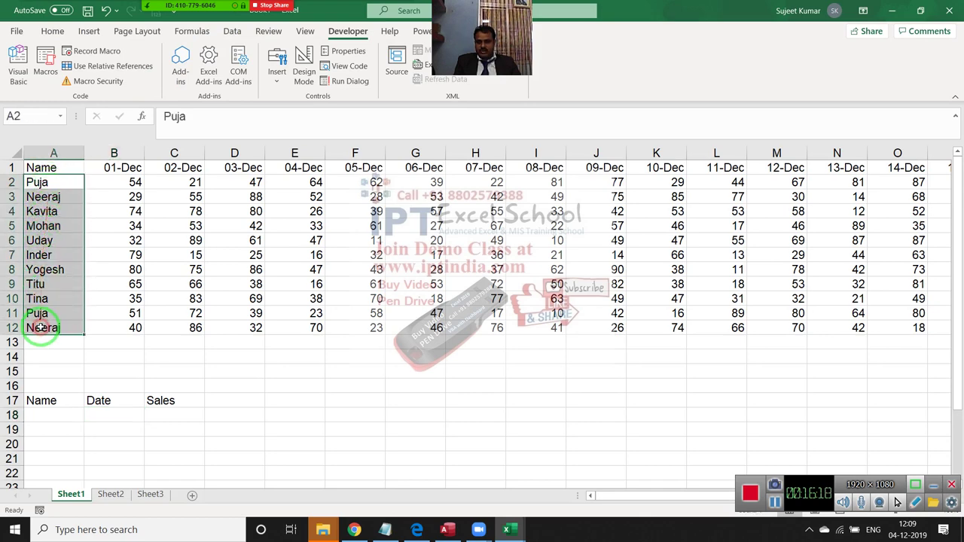
key(alt+F11)
text(range)
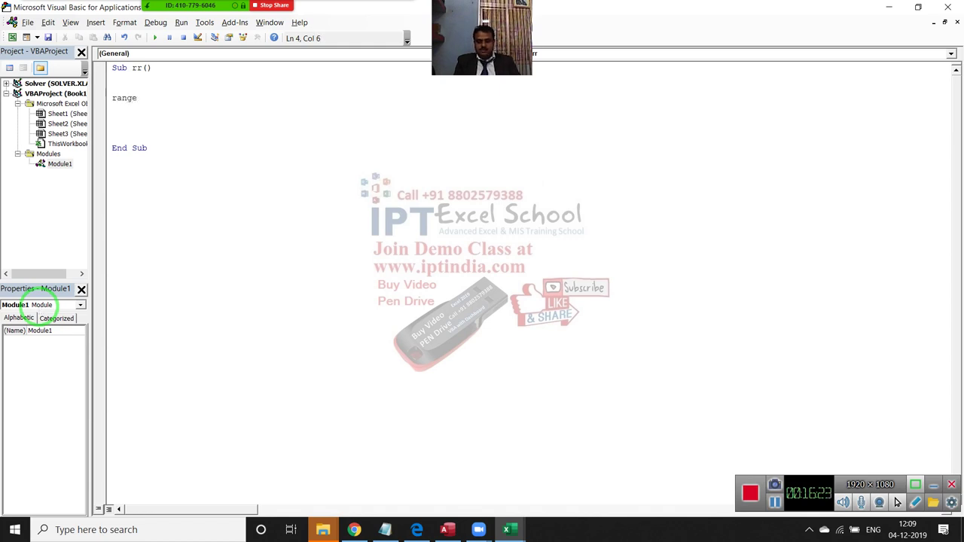
text(()
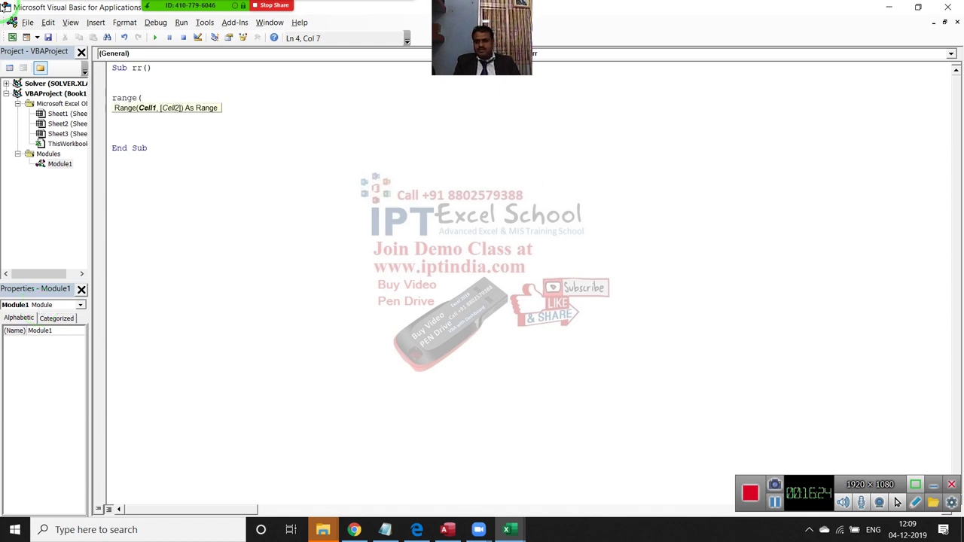
click(181, 11)
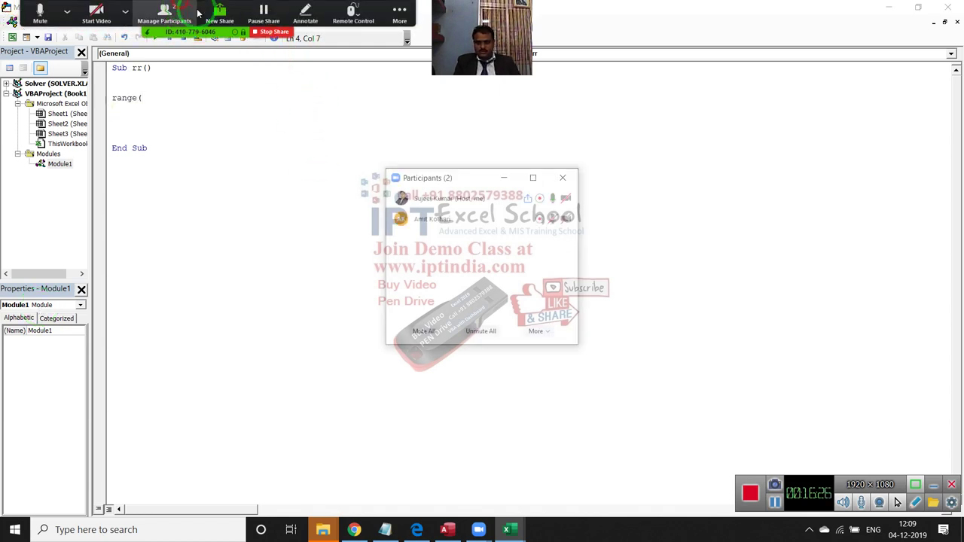
mouse_move(522, 222)
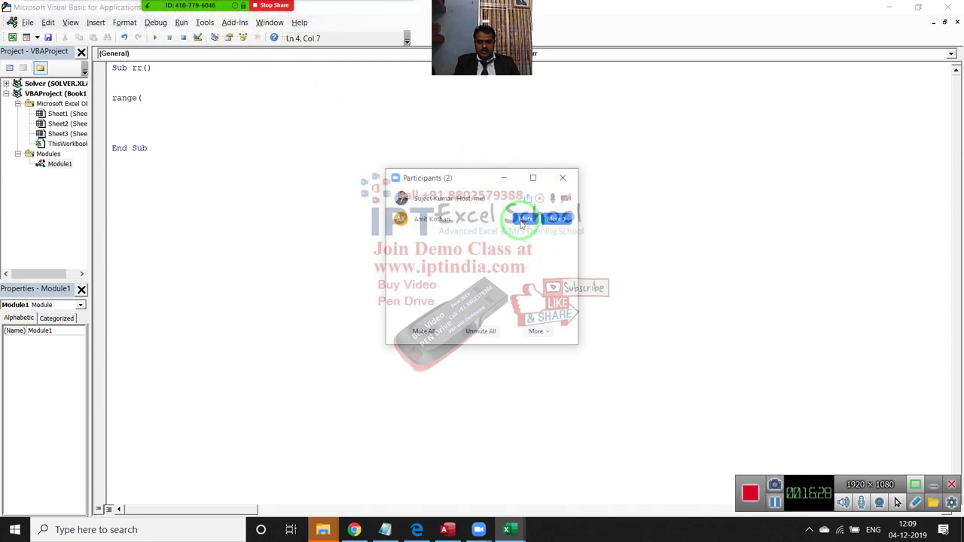
click(563, 177)
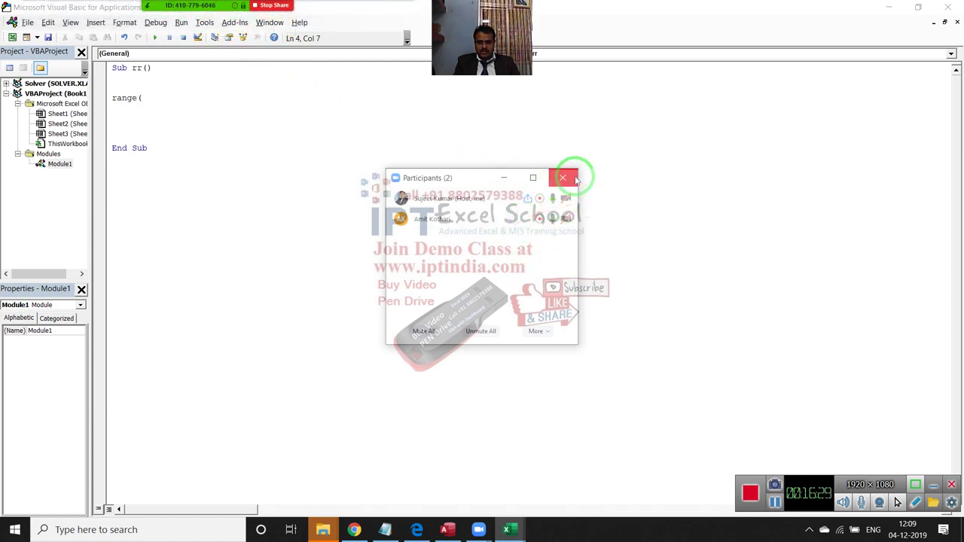
click(223, 101)
text("A2:)
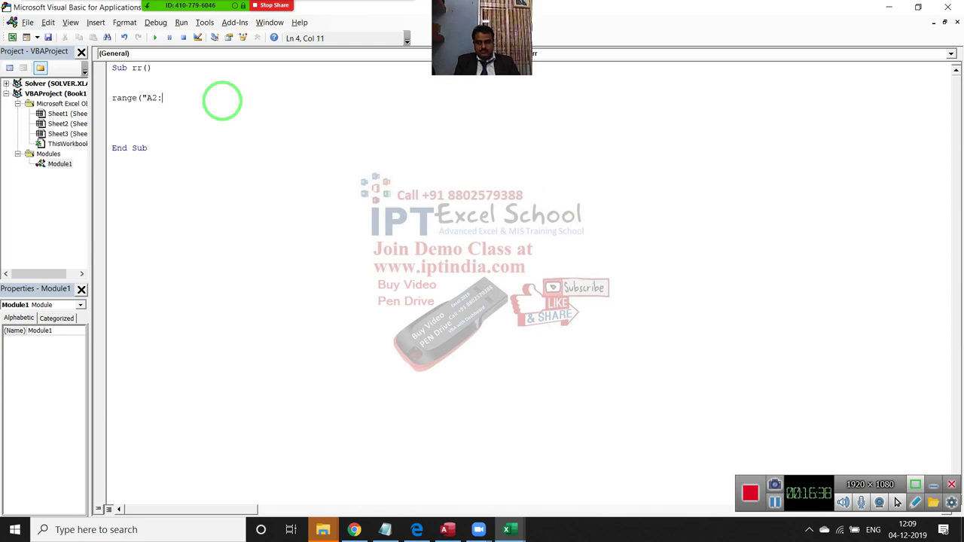
key(alt+Tab)
key(alt+Tab)
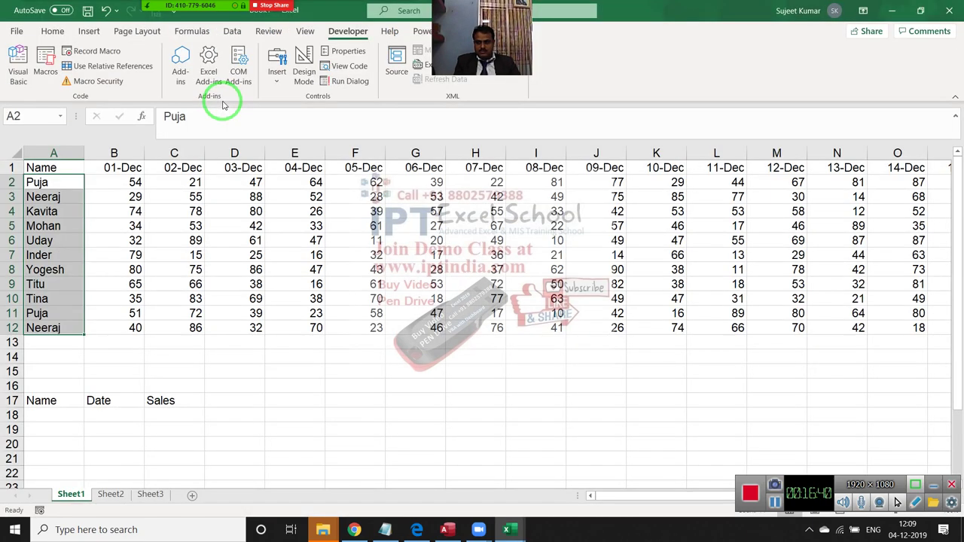
key(alt+Tab)
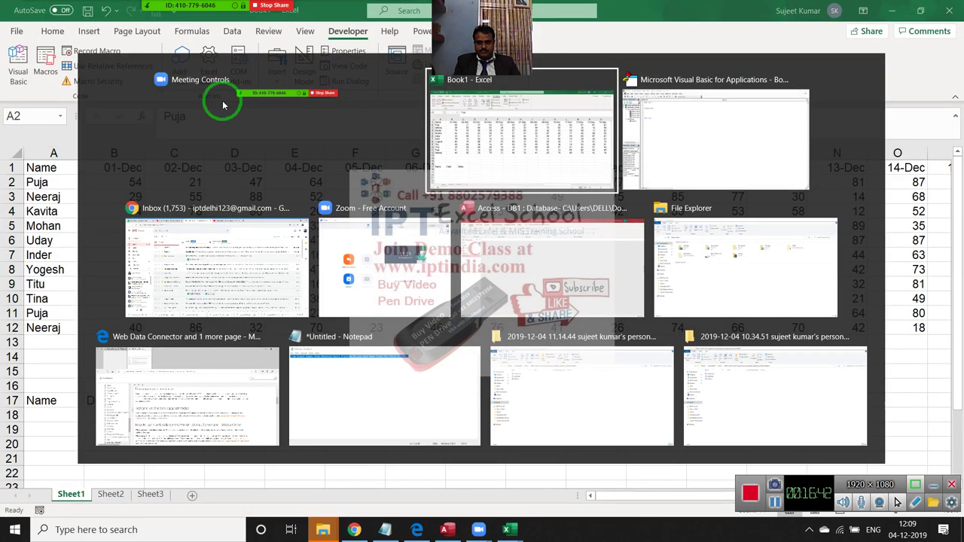
text(A2:A)
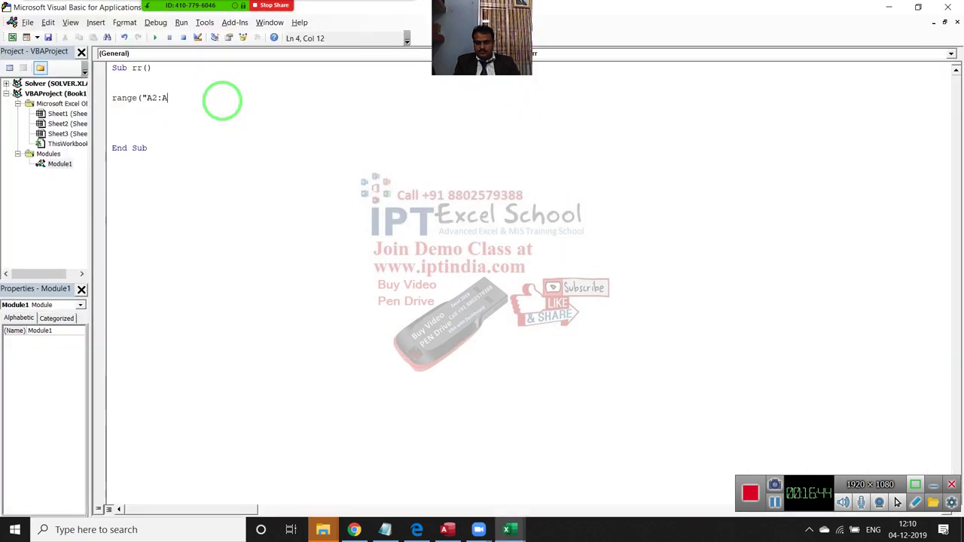
text(12"))
text(.co)
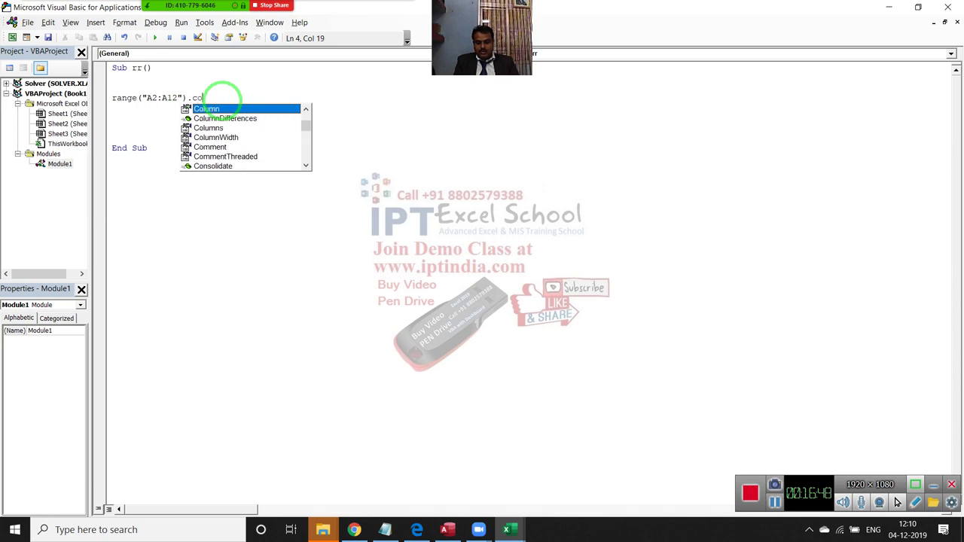
text(p)
key(Tab)
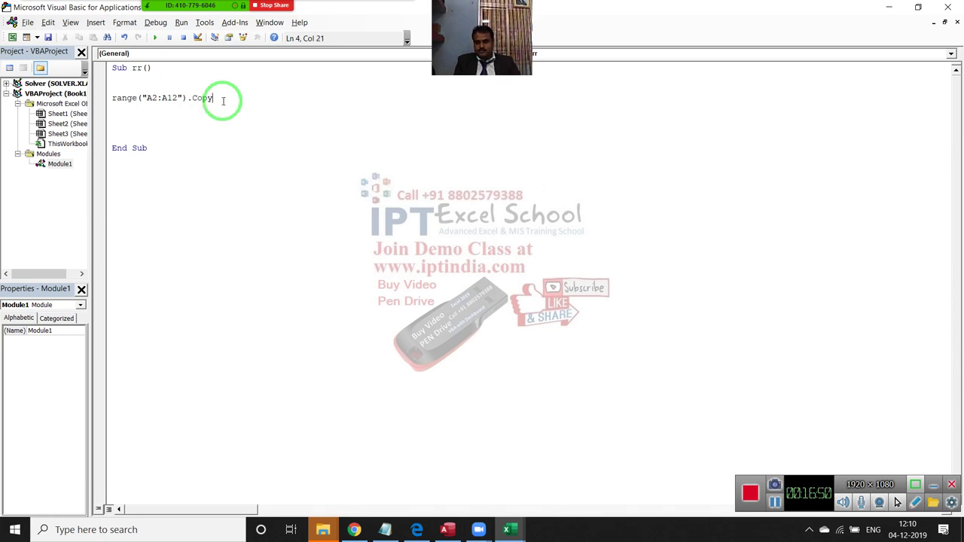
key(Return)
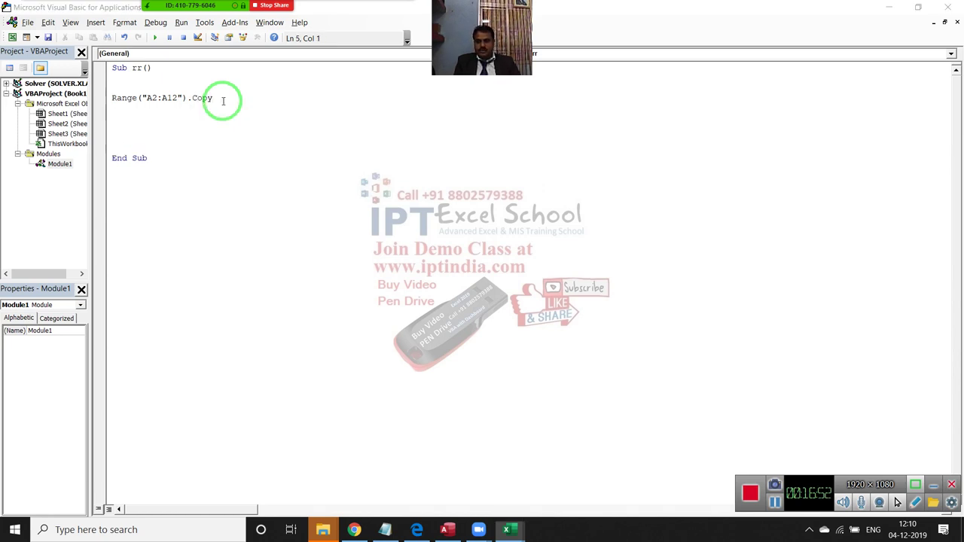
Check target cell A18 in Excel, then begin the line range("A65000").End
key(alt+Tab)
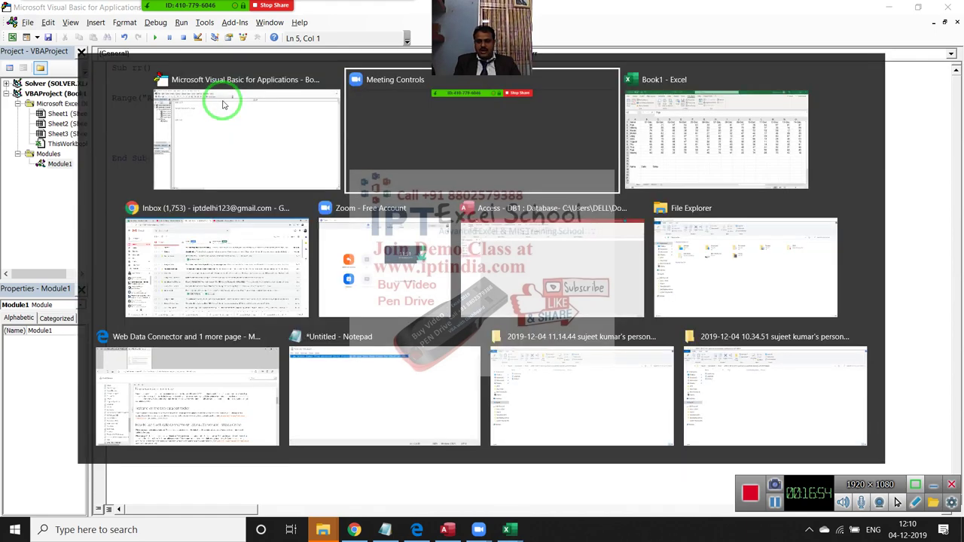
drag(192, 139, 115, 348)
click(75, 413)
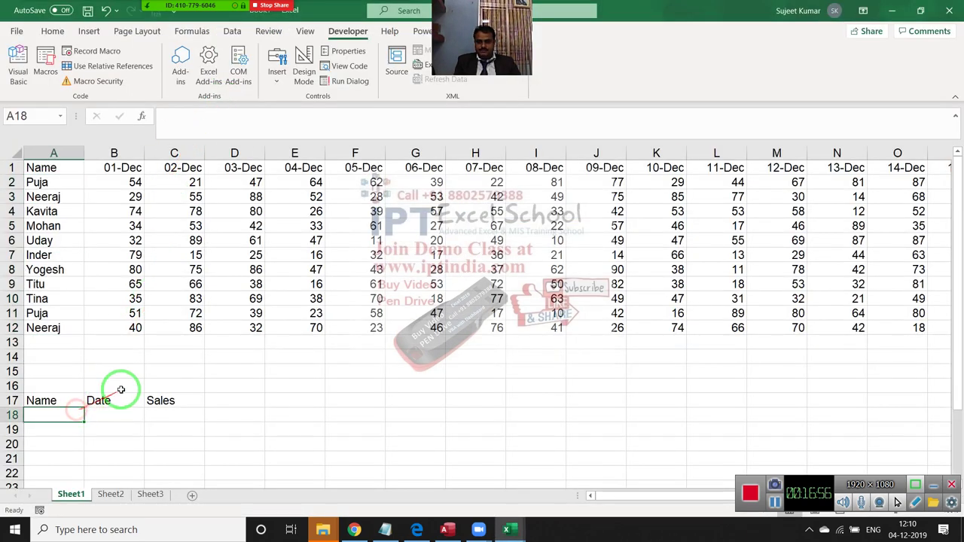
key(alt+Tab)
text(ran)
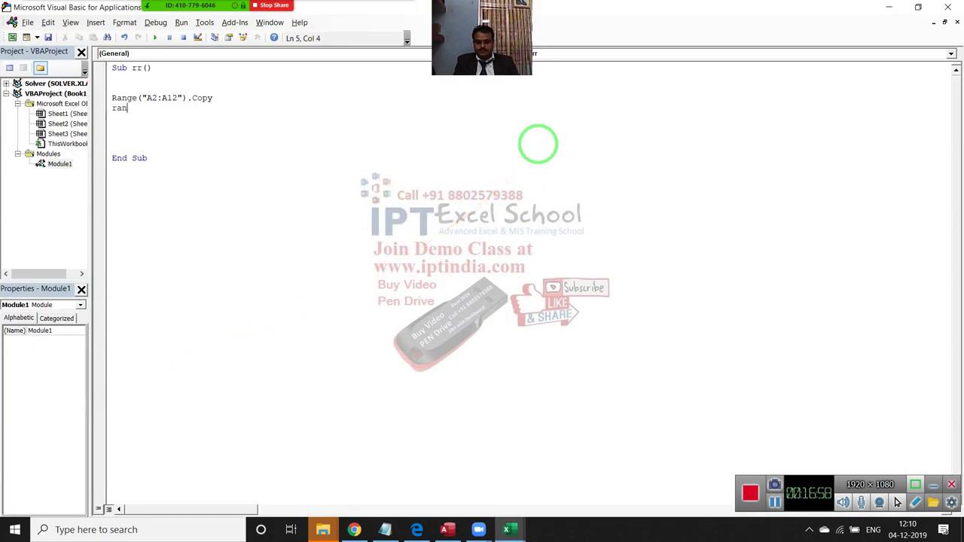
text(ge(")
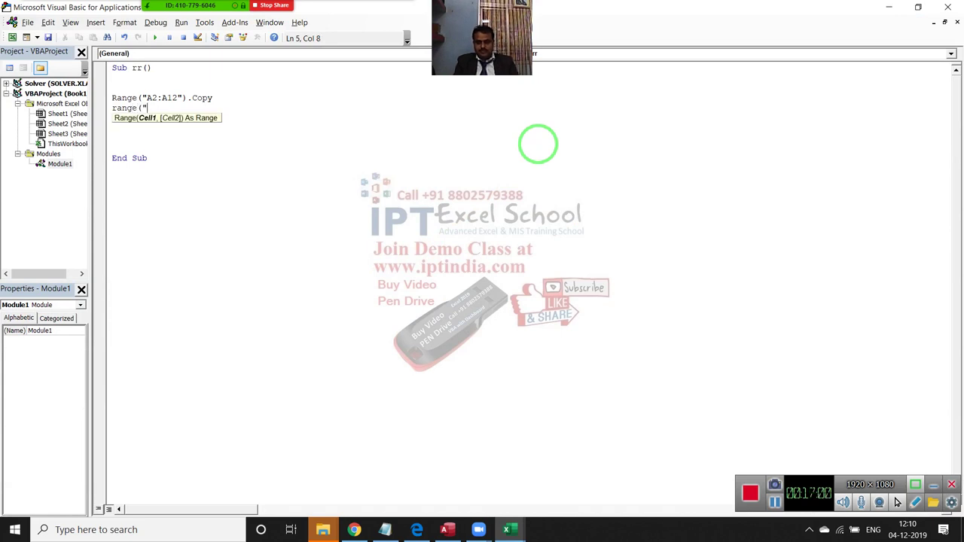
text(A65)
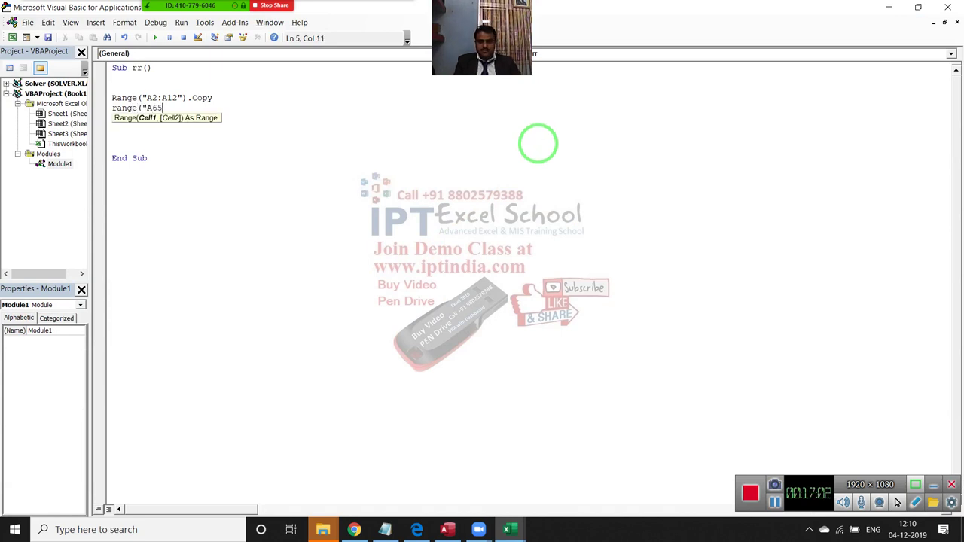
text(00)
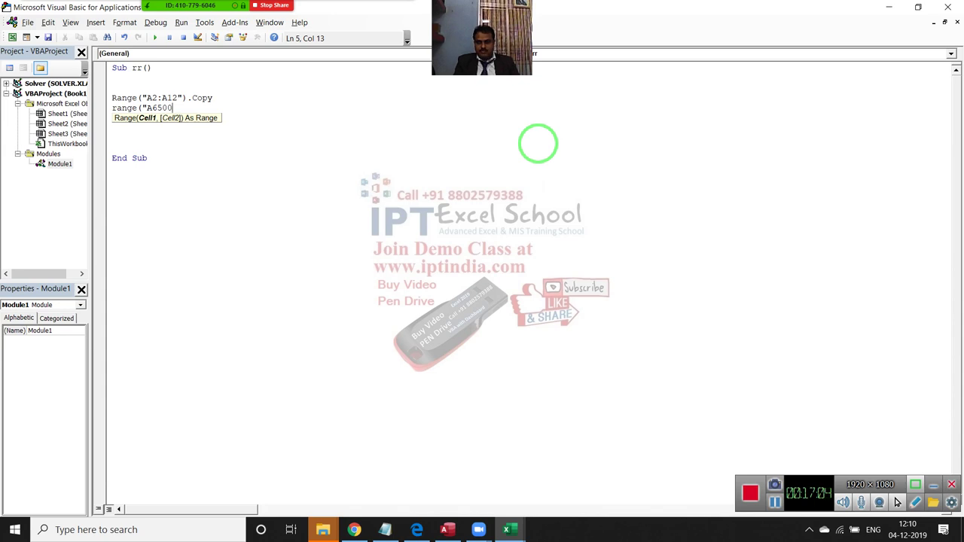
text(0)
text().)
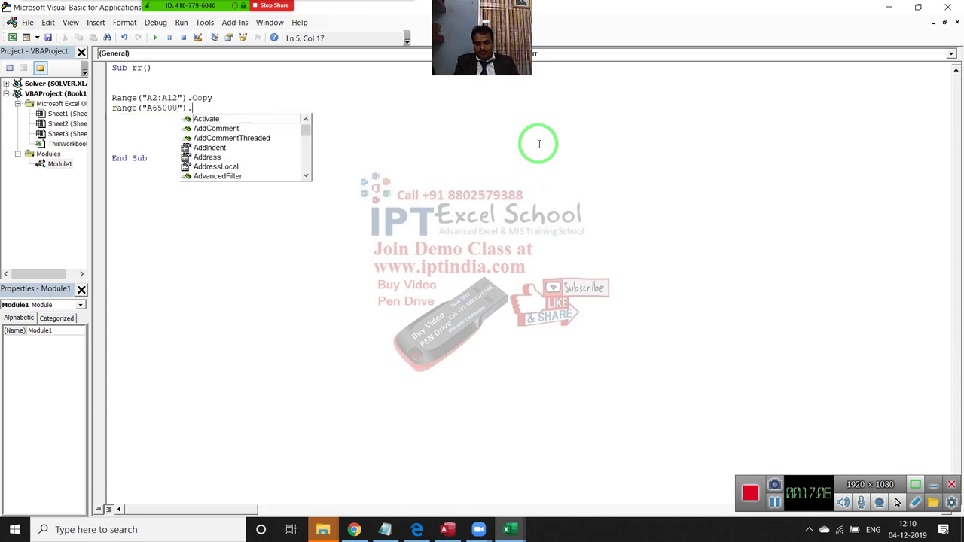
text(en)
Complete the line as Range("A65000").End(xlUp).Offset(1, 0).PasteSpecial and switch back to Excel
key(Tab)
text(()
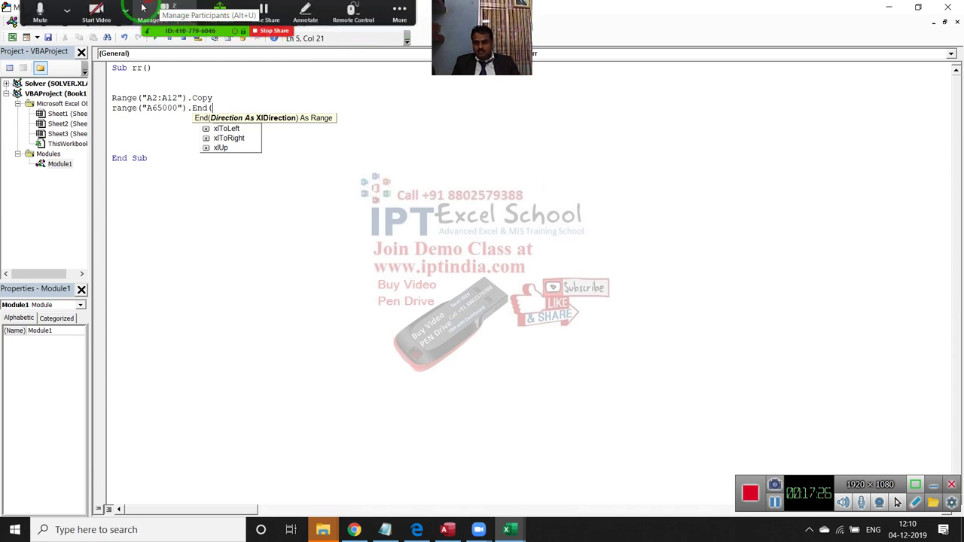
click(128, 15)
click(165, 21)
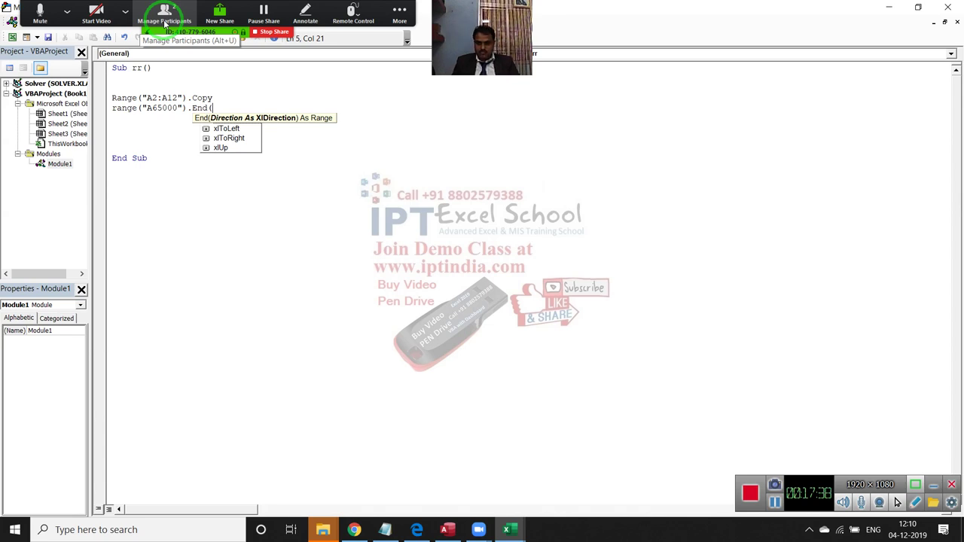
text(xl)
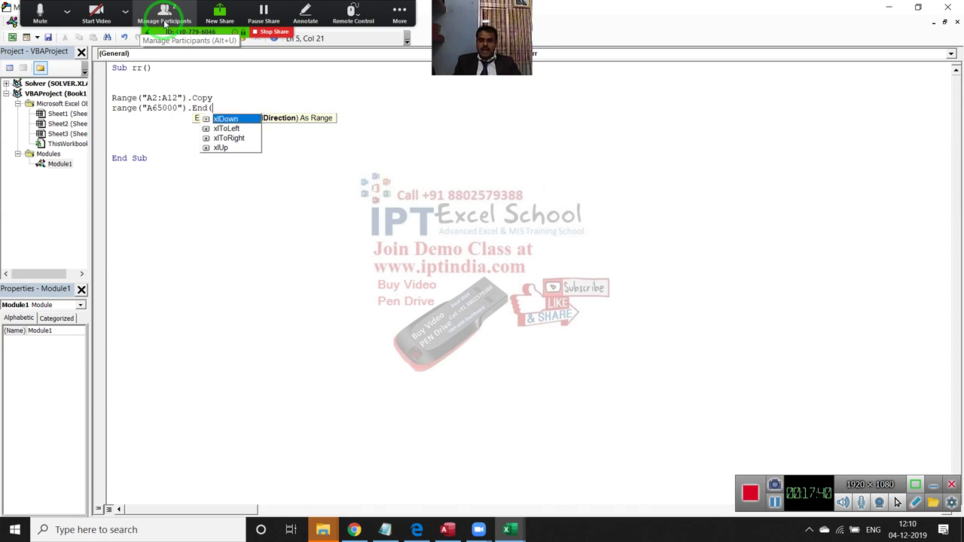
text(u)
key(Tab)
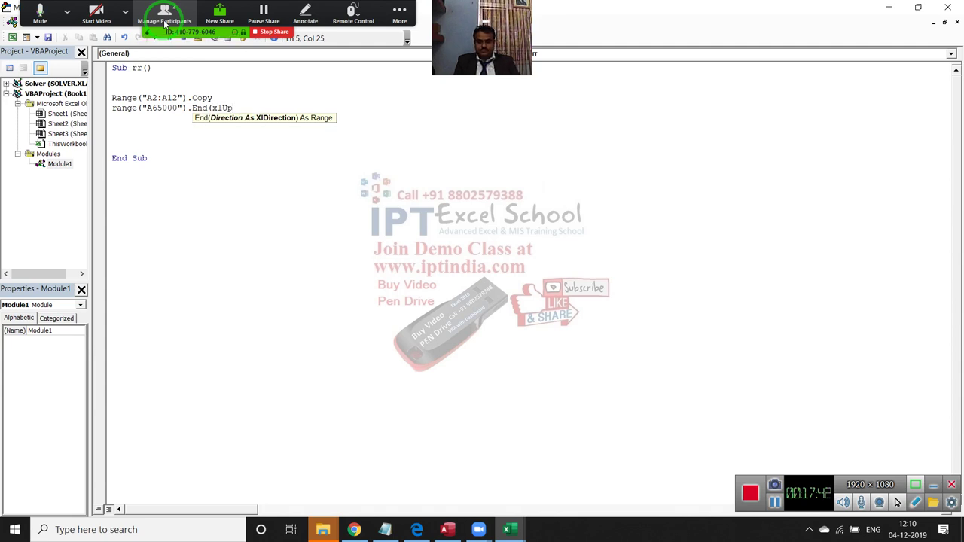
text().)
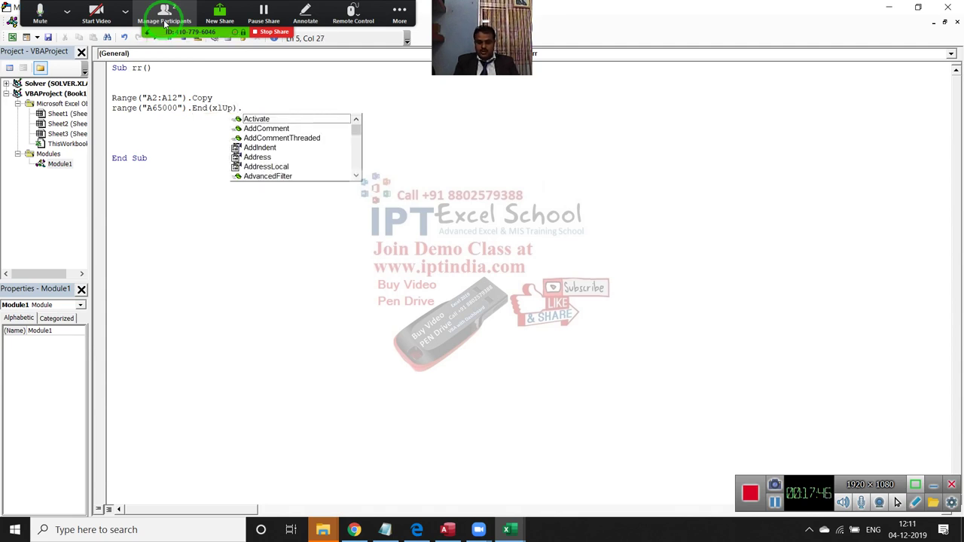
text(of)
key(Tab)
text(()
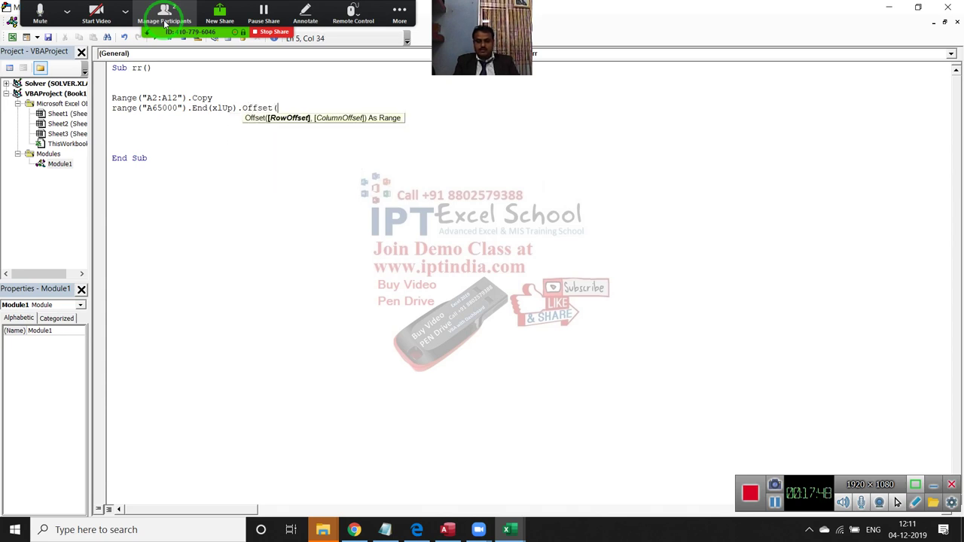
text(1,0)
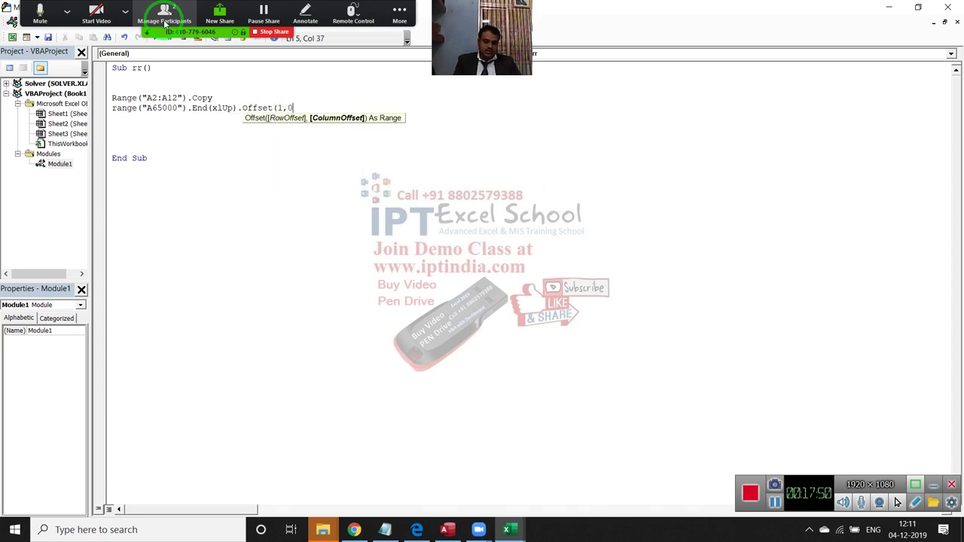
text().p)
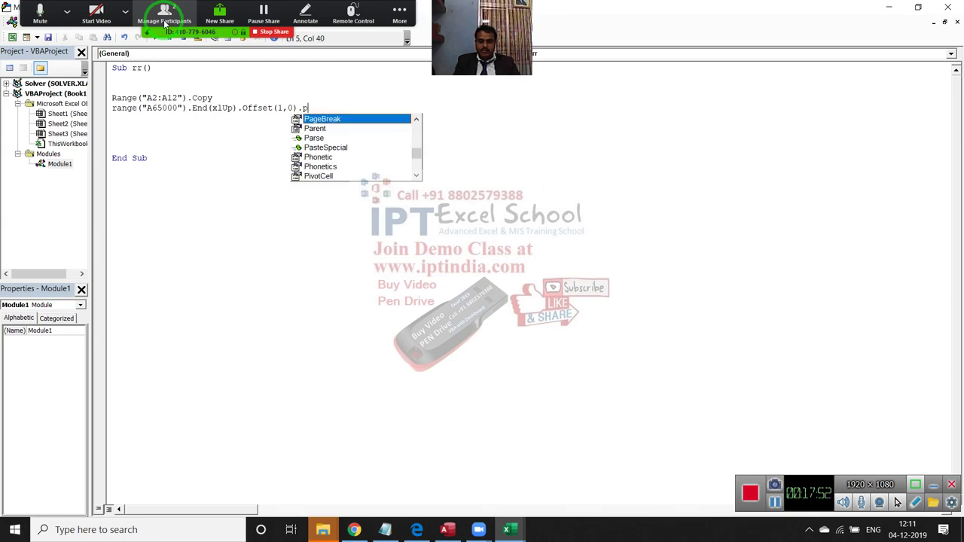
text(a)
text(s)
key(Tab)
key(Return)
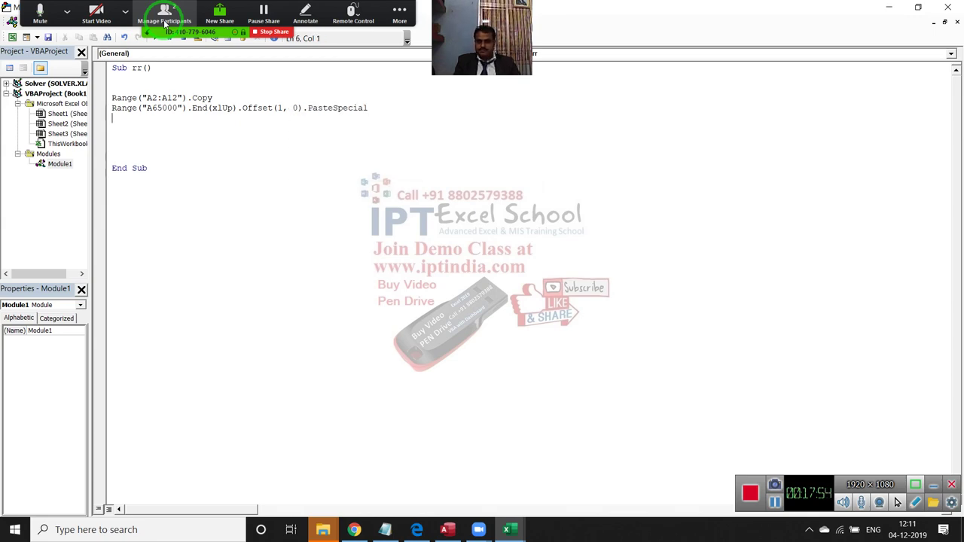
key(alt+F11)
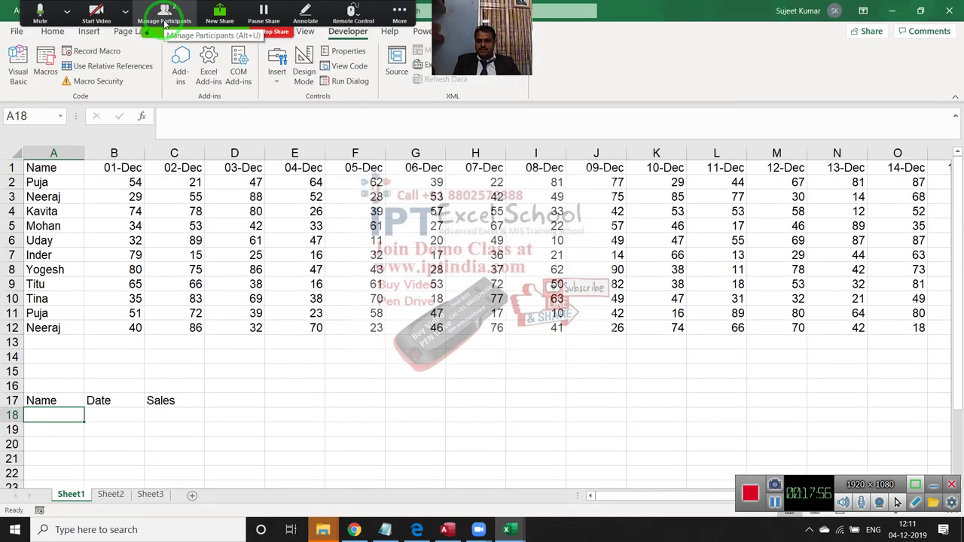
Check the sheet layout from the last name in column A to the 01-Dec heading
key(Up)
key(ctrl+Up)
key(ctrl+Up)
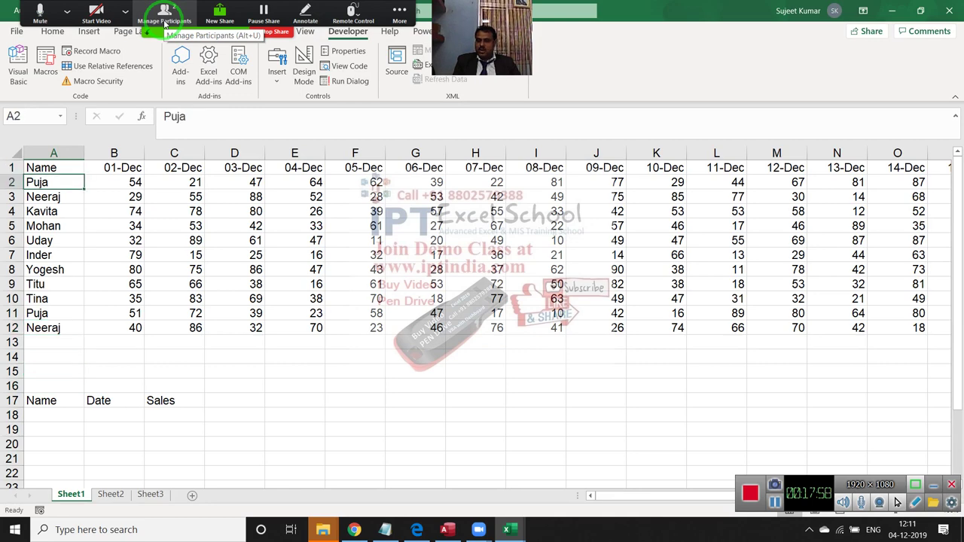
key(Right)
key(Up)
Add the line Range("A65000").End(xlUp).Offset(0,1).Select to the rr macro
key(alt+F11)
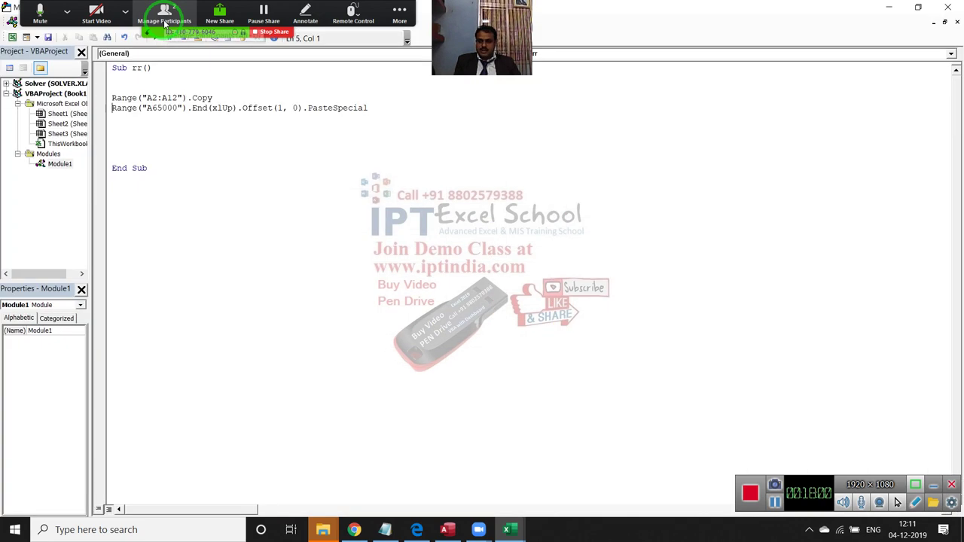
text(ra)
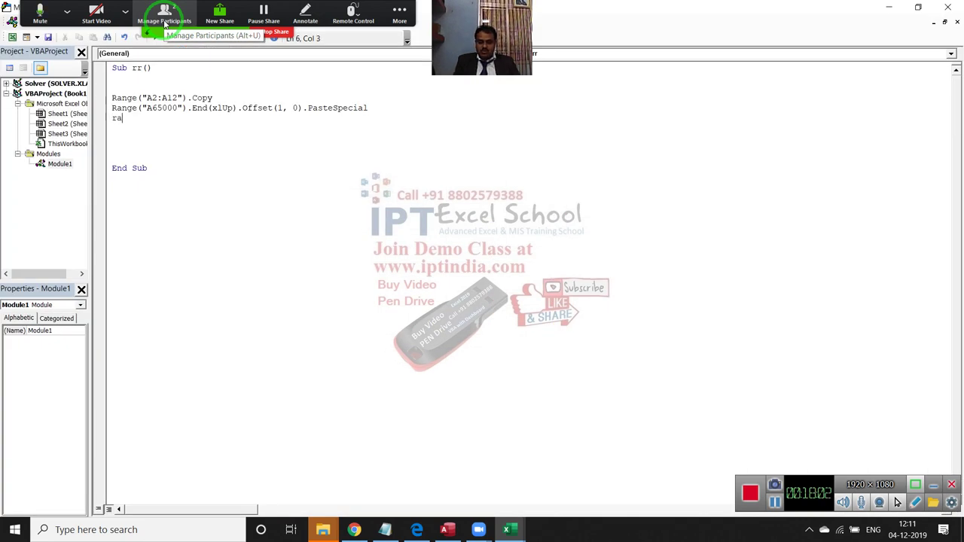
text(nge()
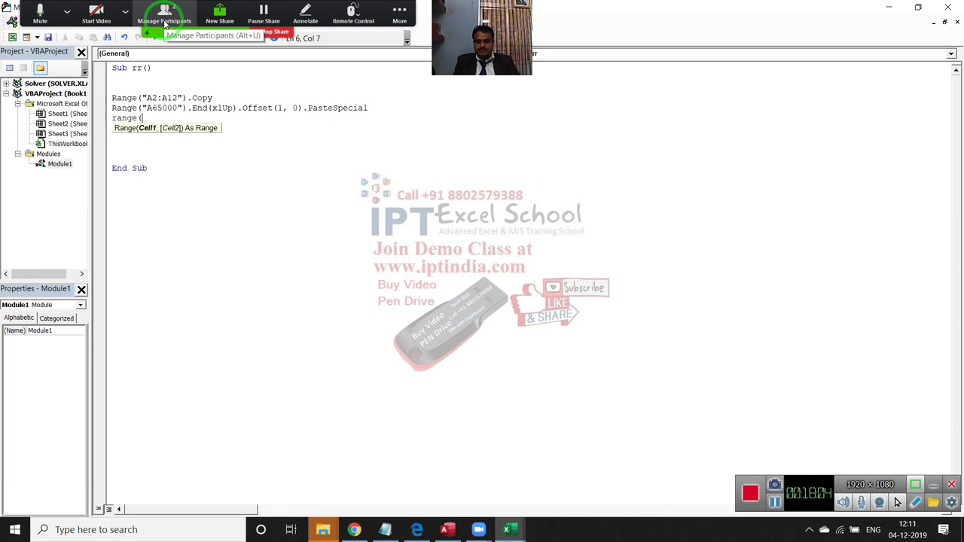
text("A)
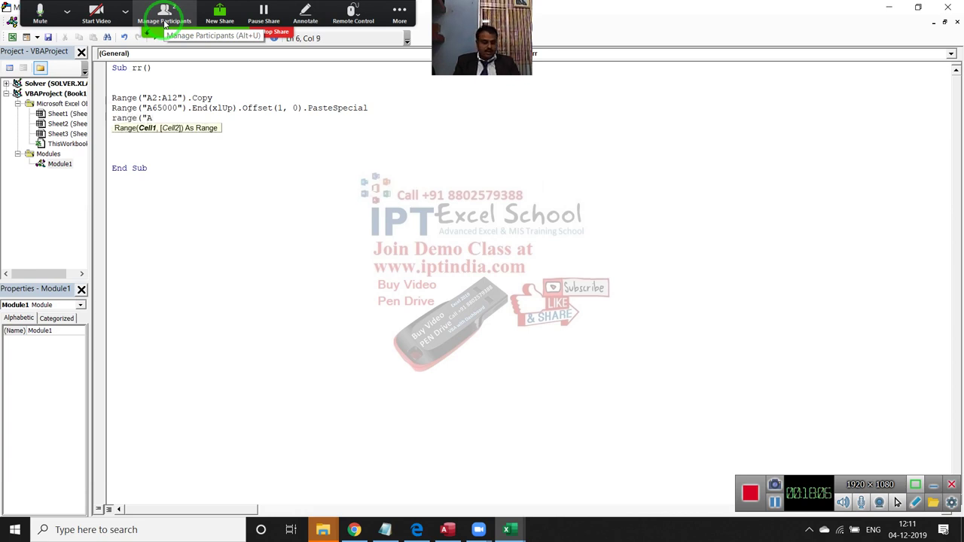
text(650)
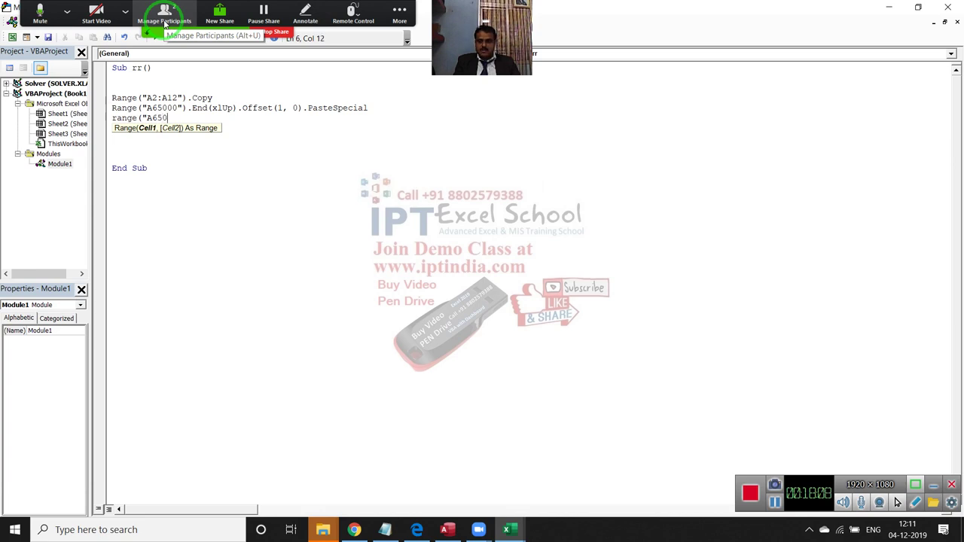
text(00")
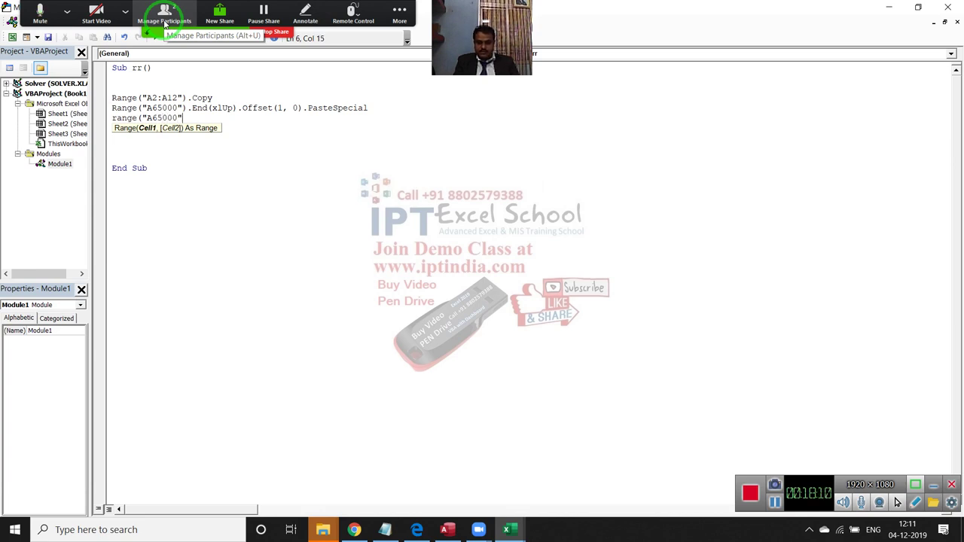
text())
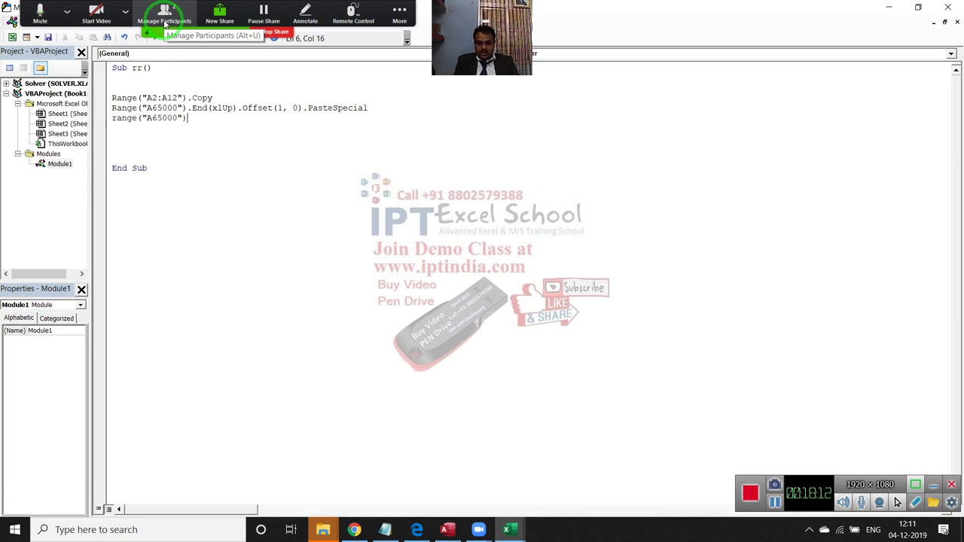
text(.en)
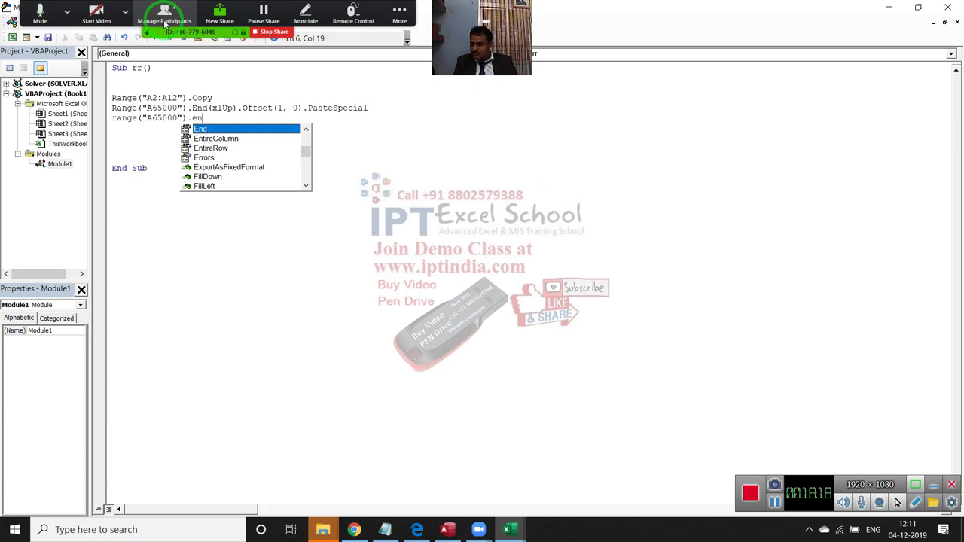
key(Tab)
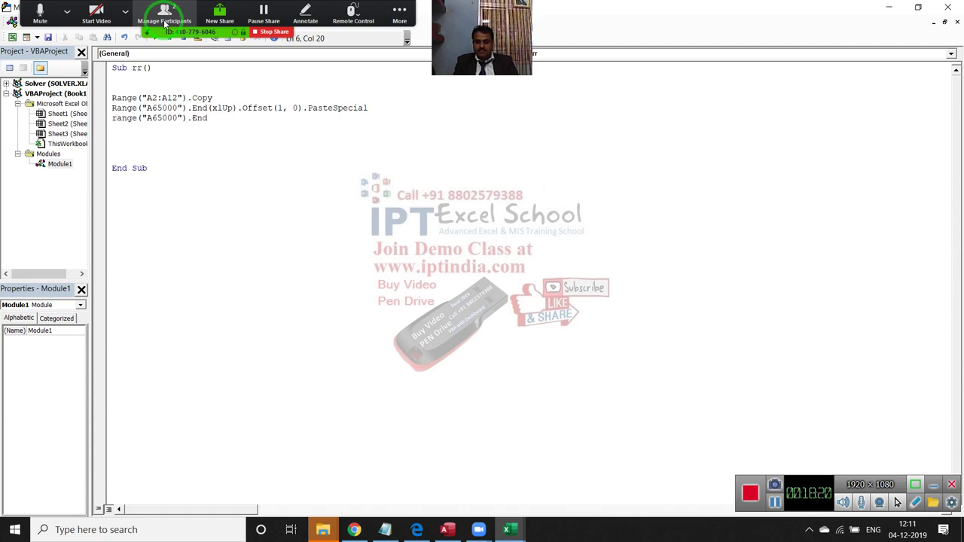
text(()
key(Down)
key(Tab)
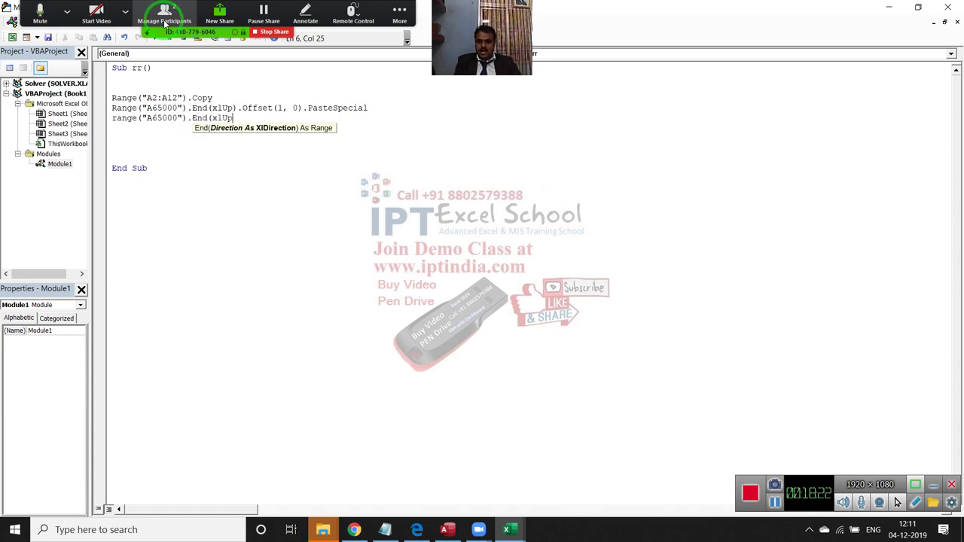
text())
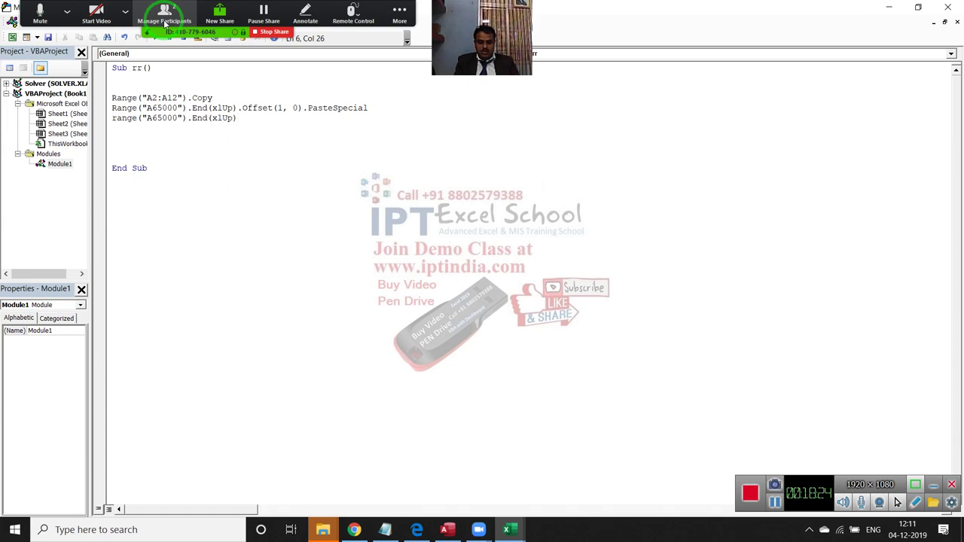
text(.of)
key(Tab)
text(()
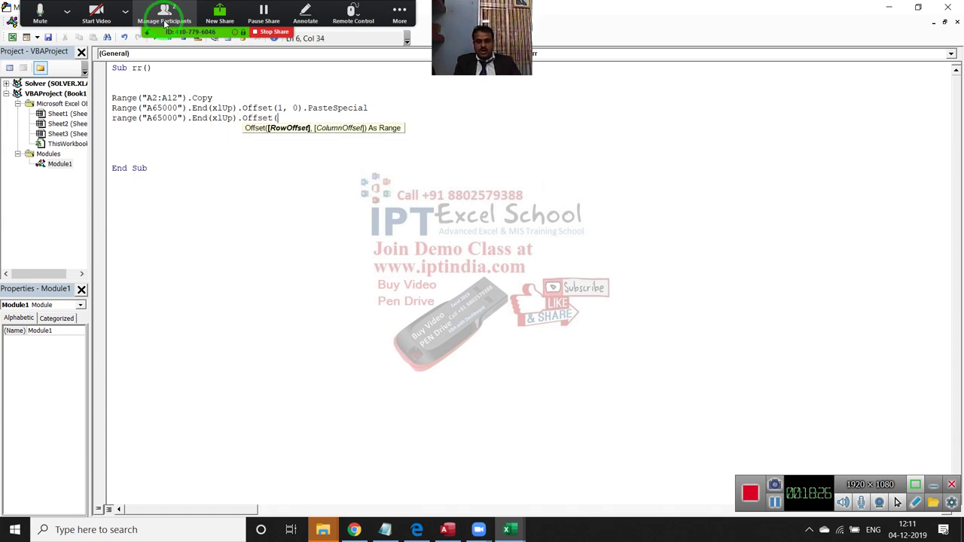
text(0,1)
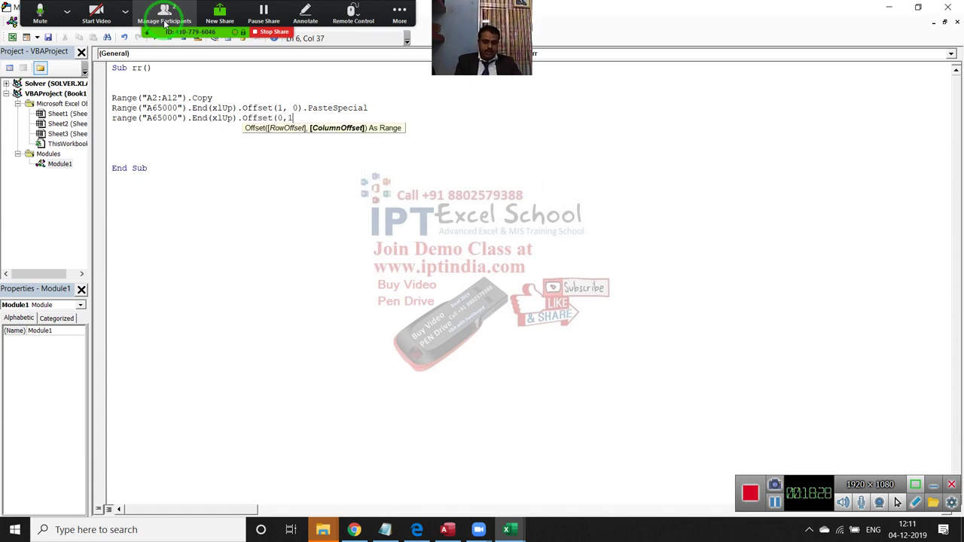
text().s)
key(Tab)
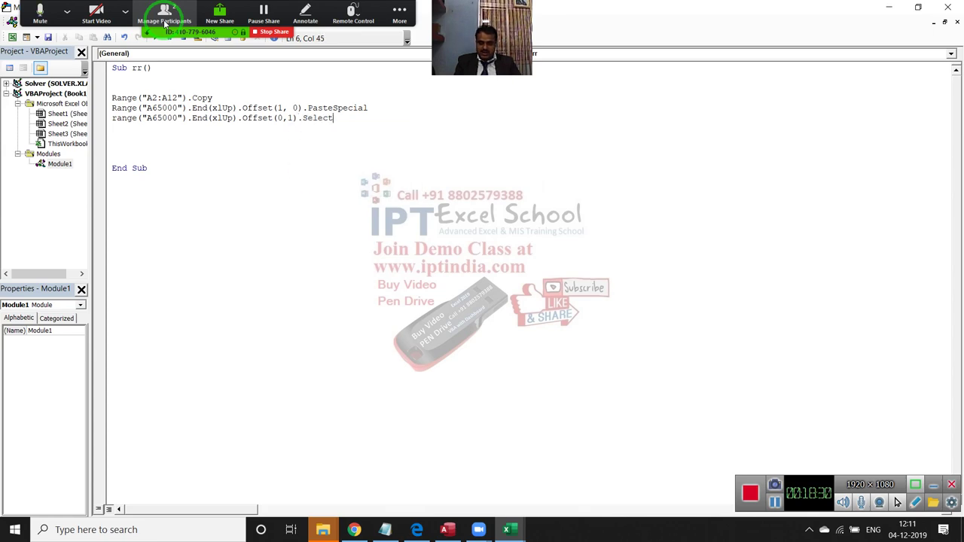
key(Return)
key(alt+F11)
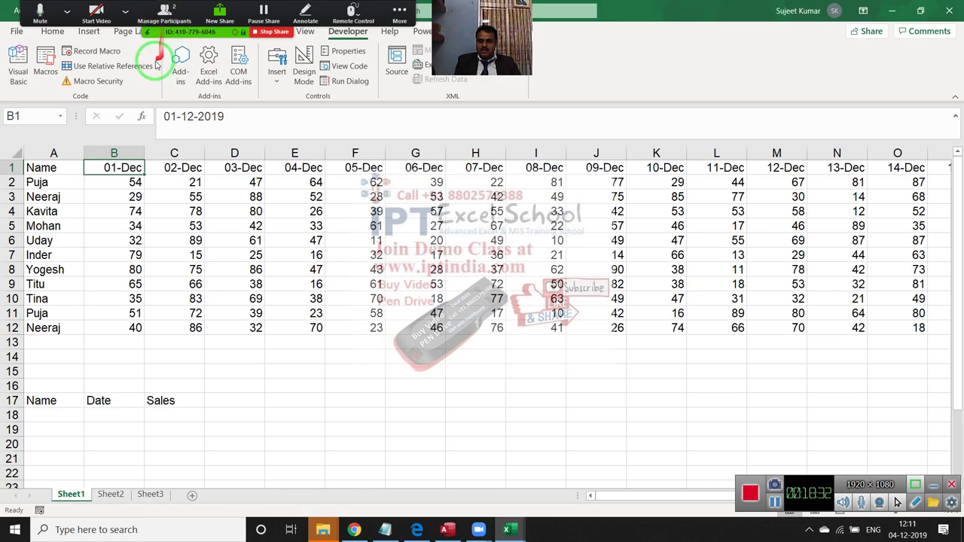
Copy the names in A2:A12 and paste them into A18:A28 under the Name heading
click(80, 177)
key(ctrl+shift+Down)
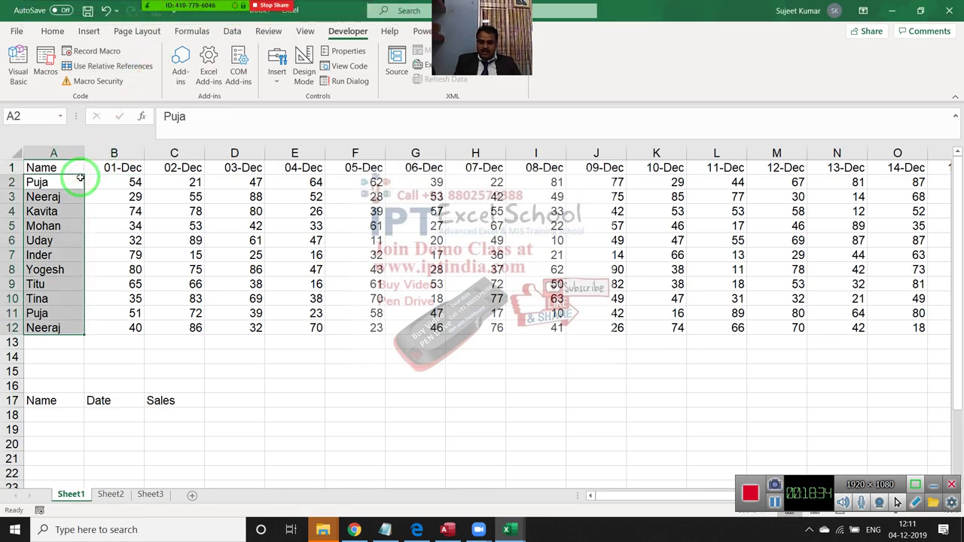
key(ctrl+c)
key(Down)
key(ctrl+Down)
key(ctrl+Down)
key(Down)
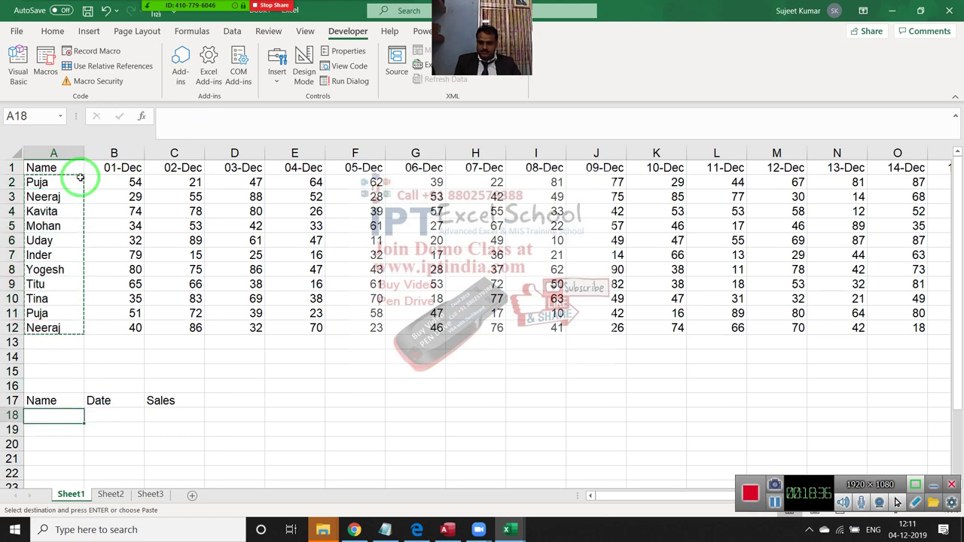
key(Return)
scroll(166, 355, down, 2)
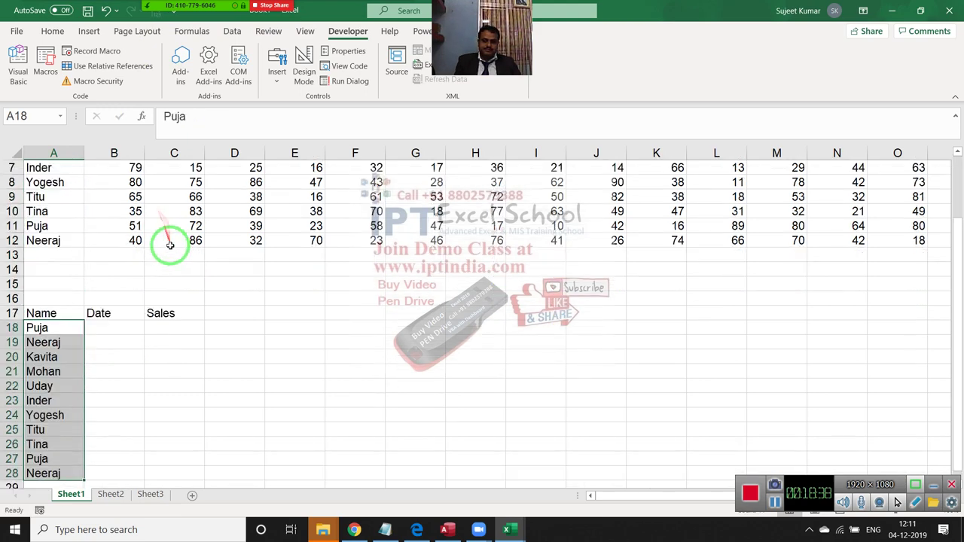
scroll(154, 275, down, 1)
scroll(155, 275, down, 1)
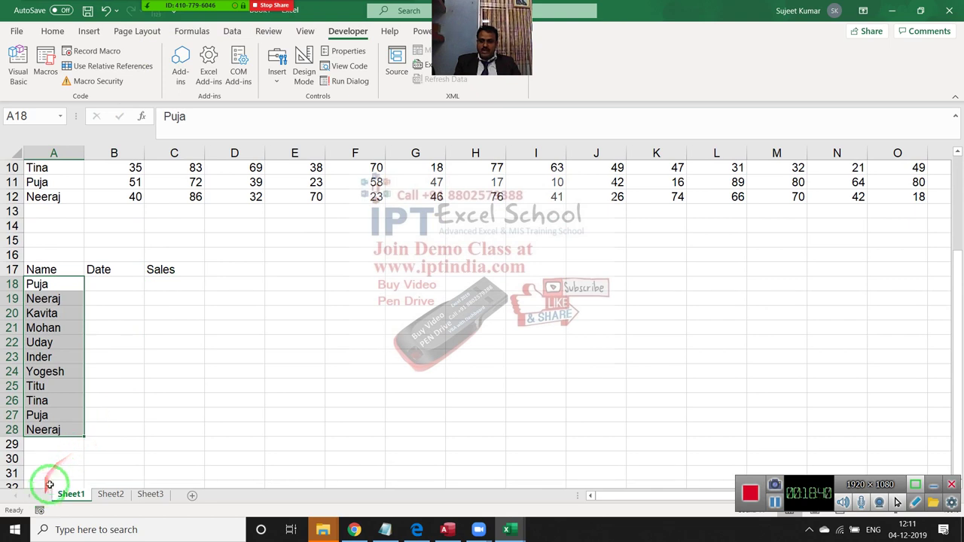
scroll(52, 474, down, 2)
click(52, 461)
Select the empty Date cells B18:B28 beside the pasted names
key(ctrl+Up)
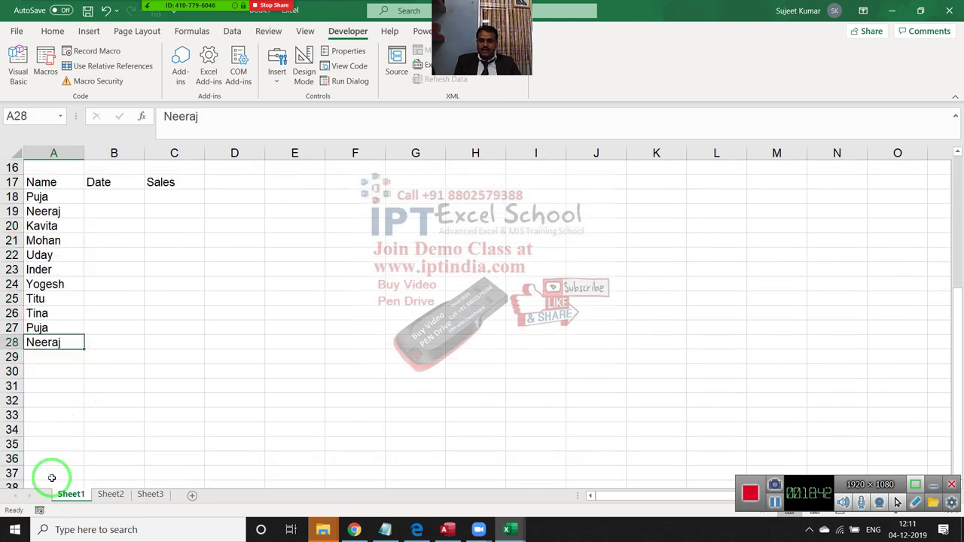
key(Right)
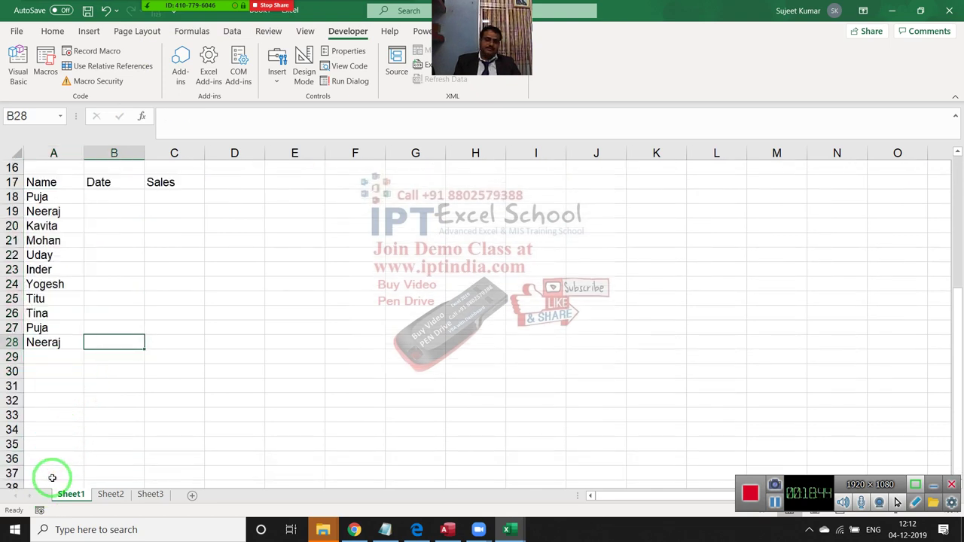
key(ctrl+shift+Up)
key(shift+Down)
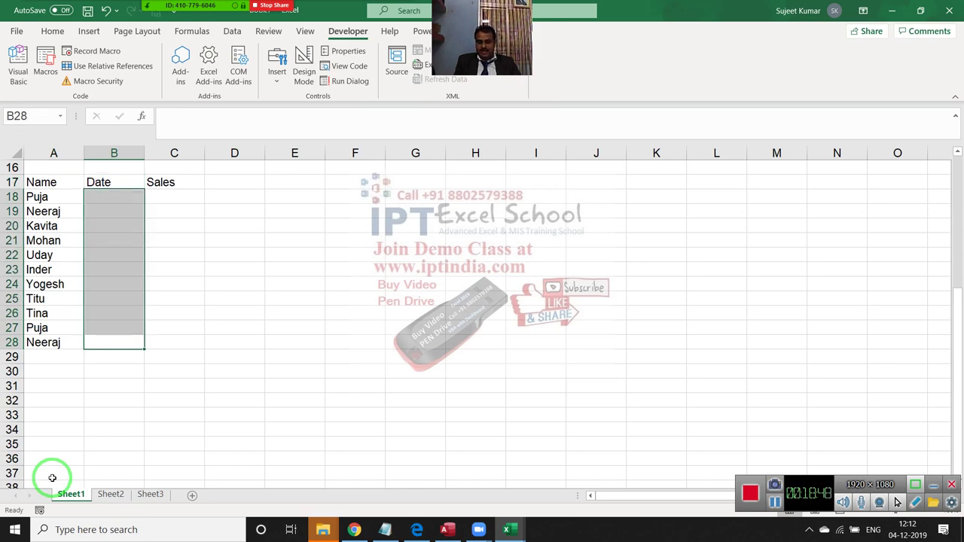
key(alt+F11)
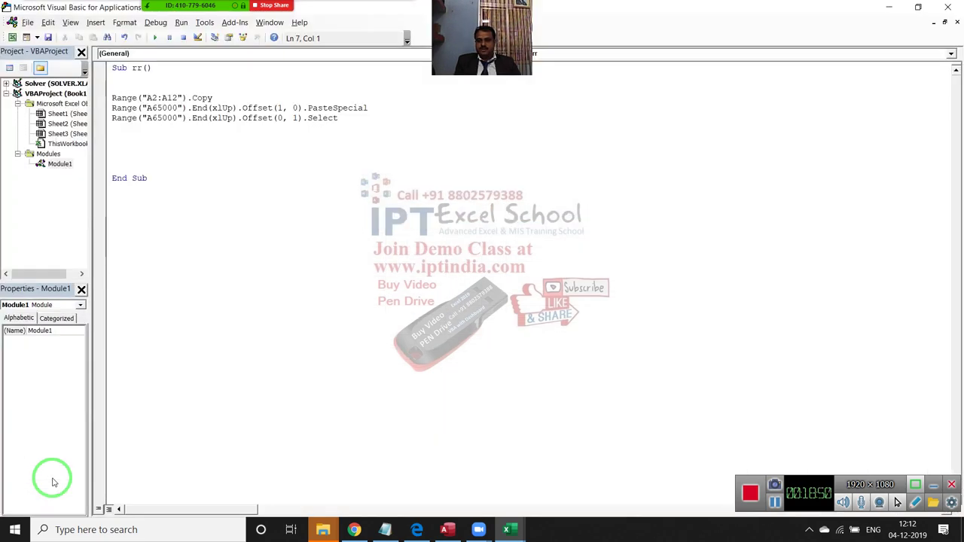
Start the fourth macro line as range(activecell,activecell.End(xlUp) after checking column B
key(alt+F11)
key(alt+F11)
text(r)
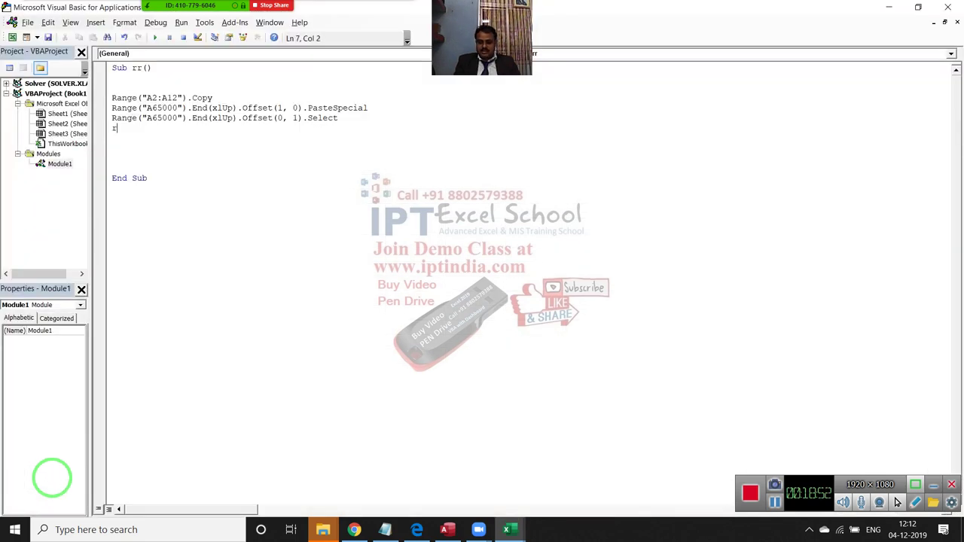
text(ange()
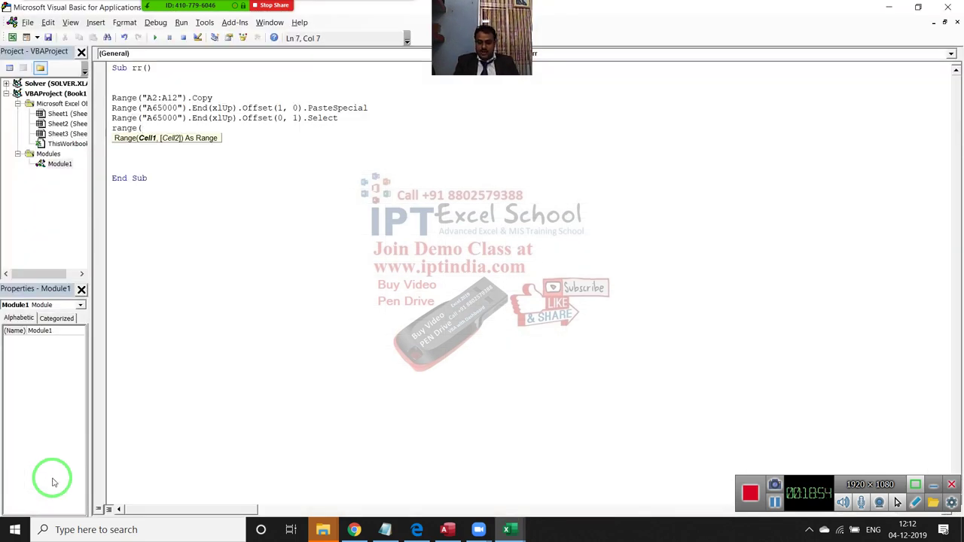
text(activece)
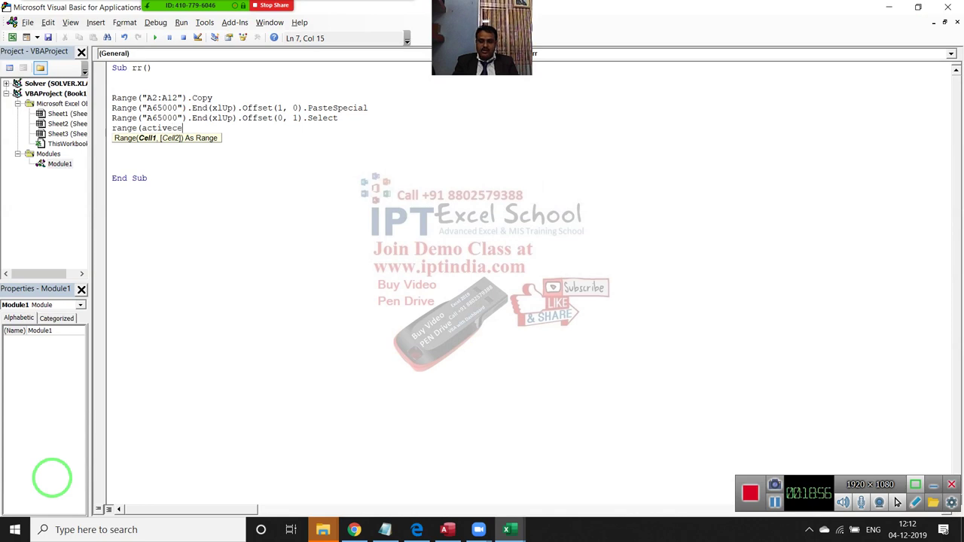
text(ll,)
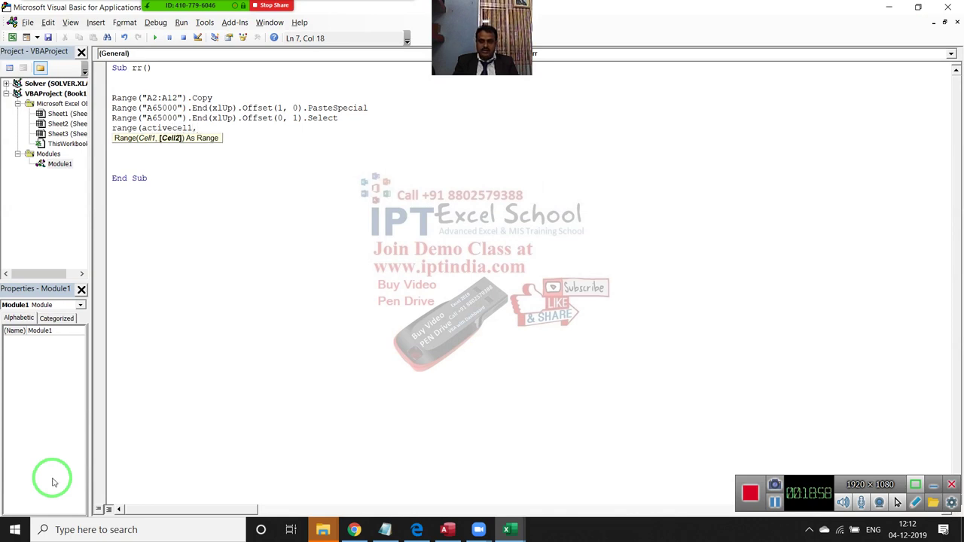
key(alt+F11)
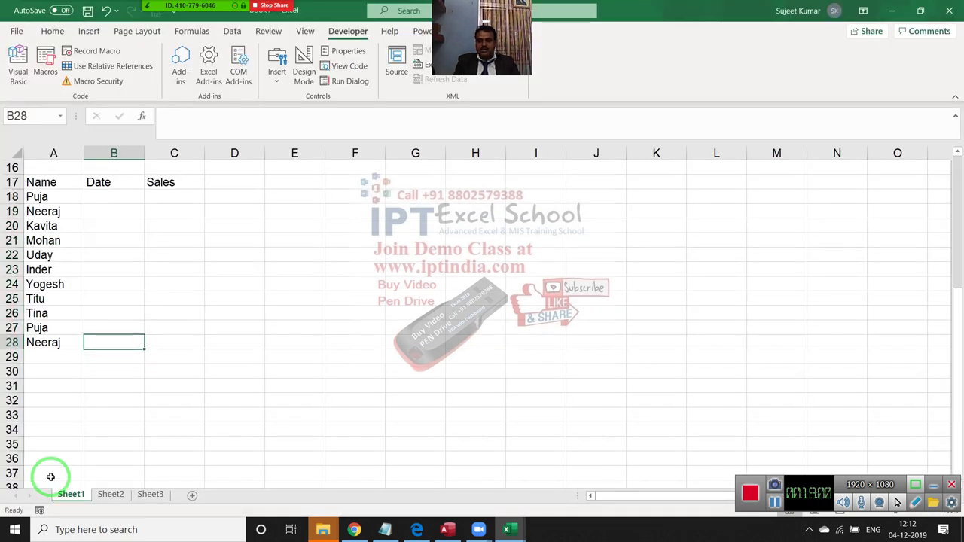
key(alt+F11)
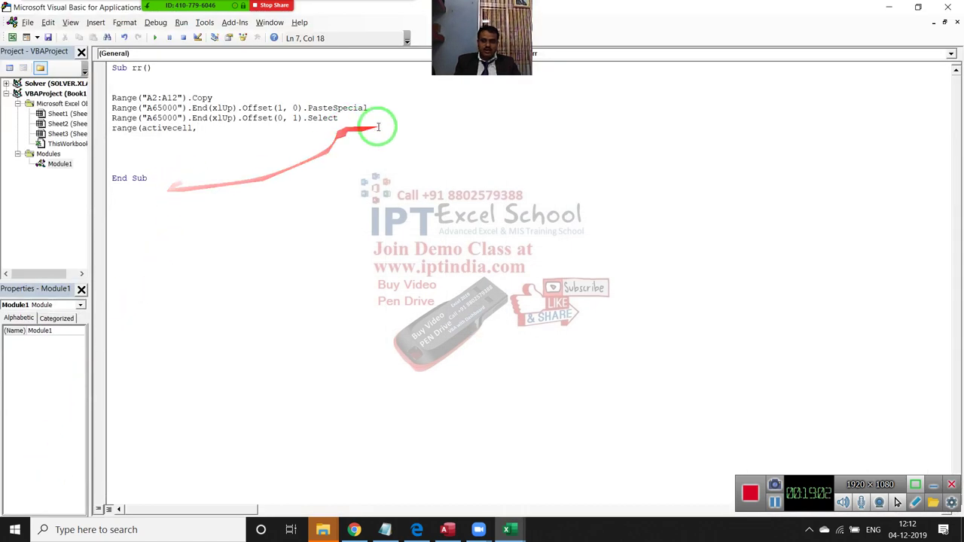
key(Return)
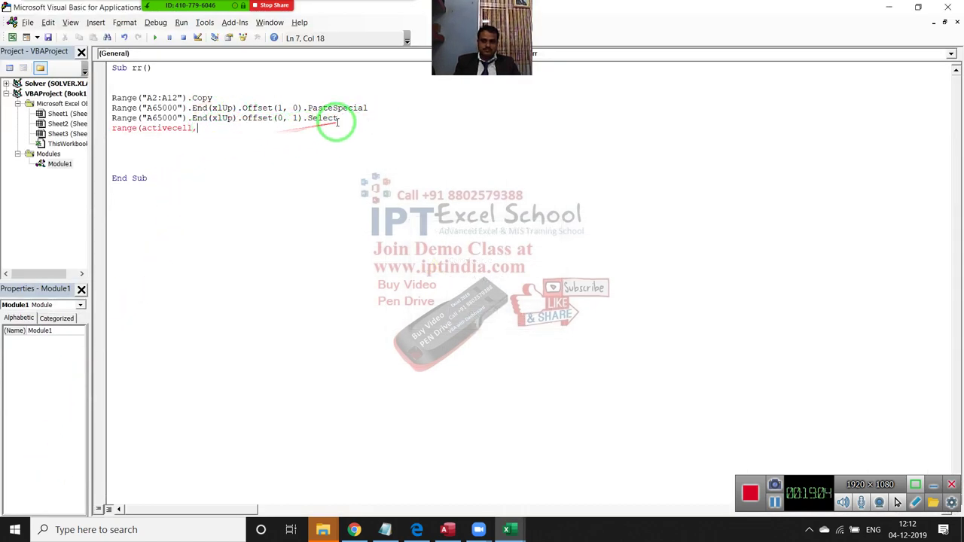
text(ac)
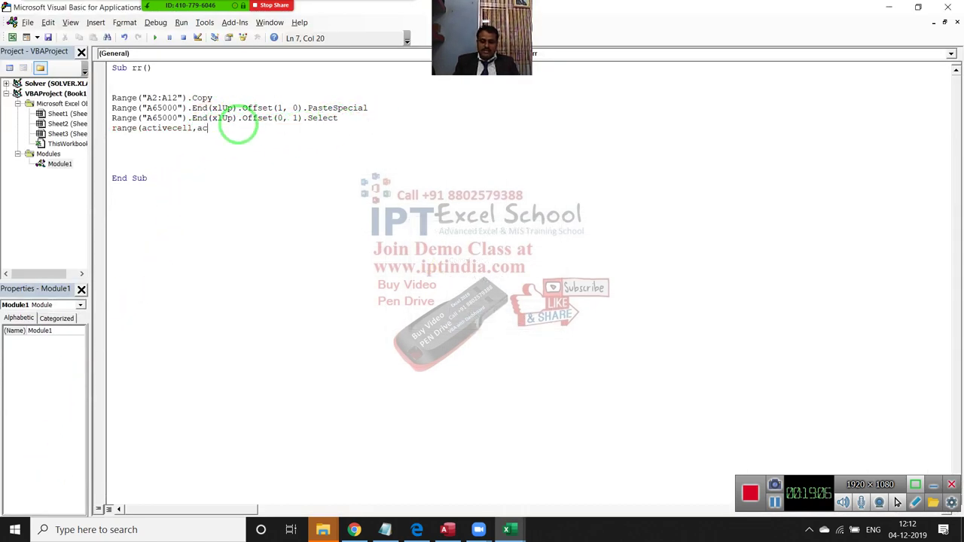
text(tivece)
text(ll.)
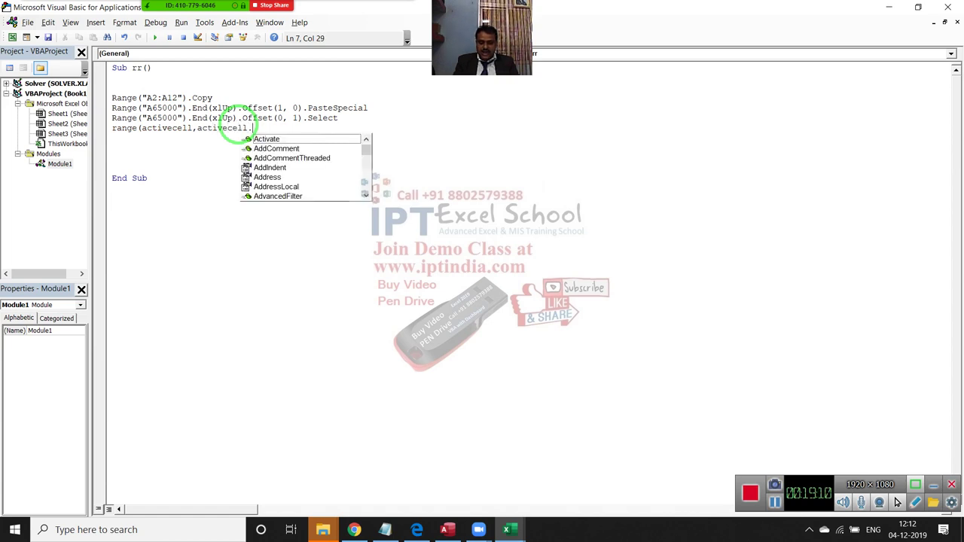
text(en)
key(Tab)
text(()
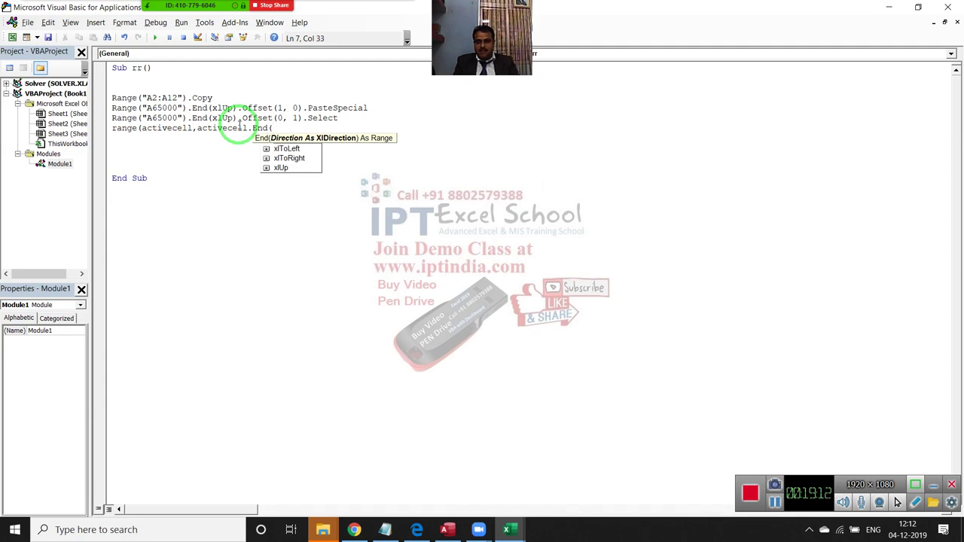
key(Down)
key(Down)
key(Down)
key(Tab)
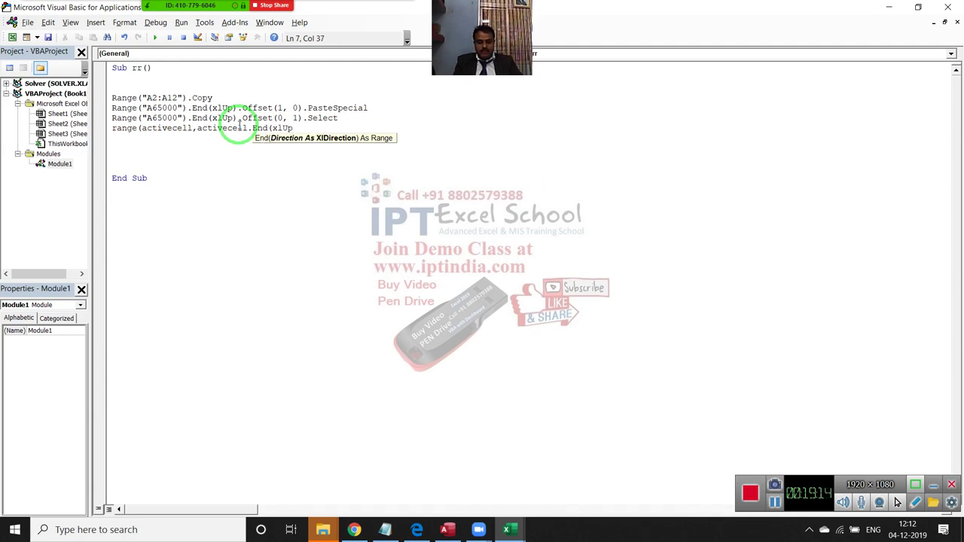
text())
key(alt+F11)
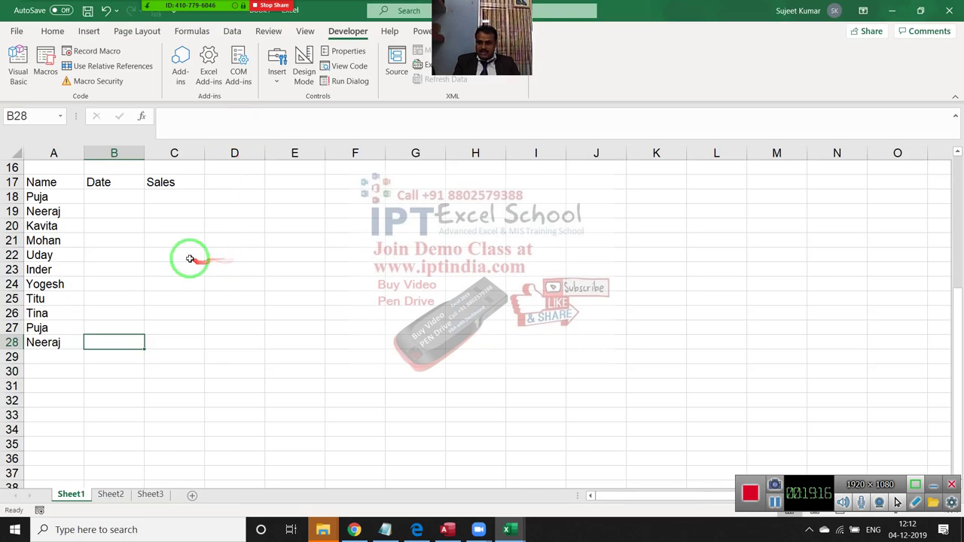
Select B18:B28 to show the empty Date cells the new line should fill
shift+click(129, 185)
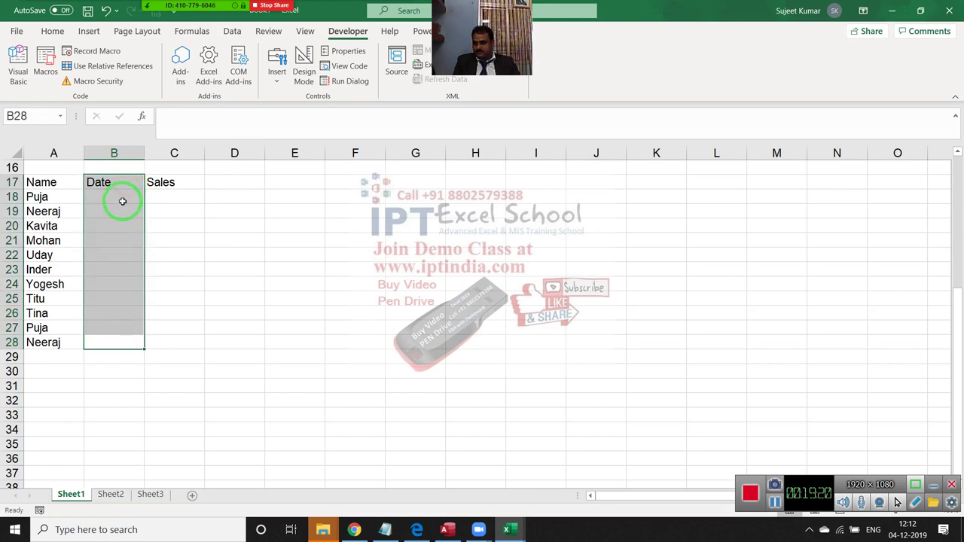
click(109, 340)
key(Up)
key(Up)
key(Up)
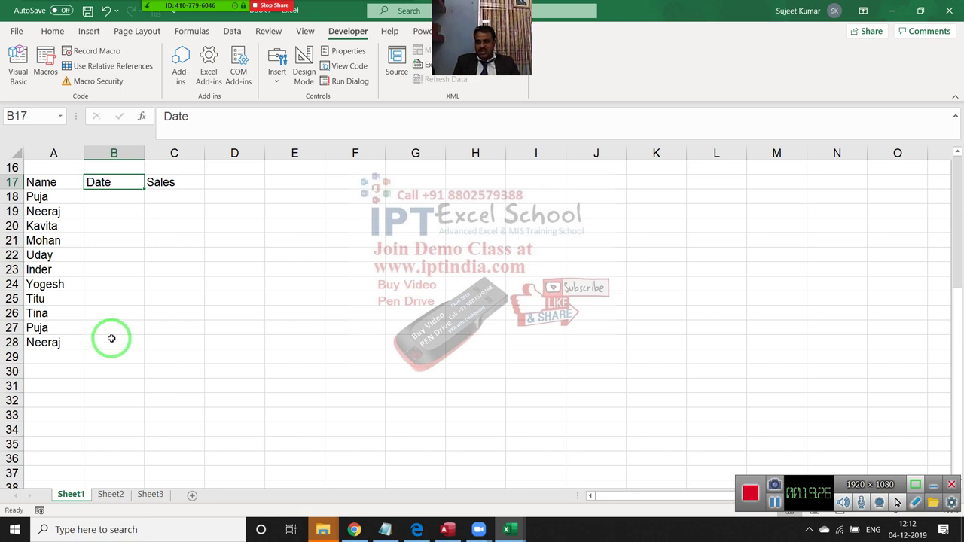
key(Down)
click(111, 340)
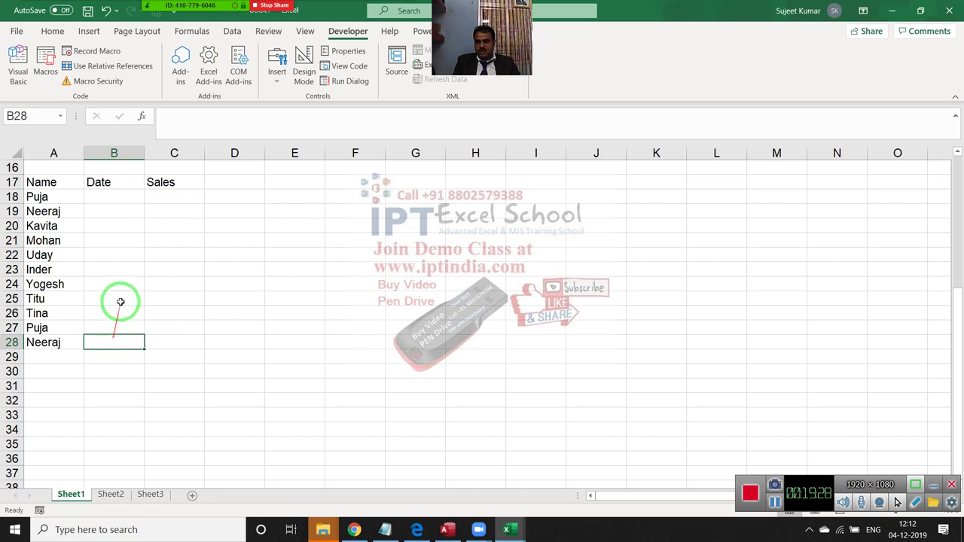
drag(121, 303, 113, 197)
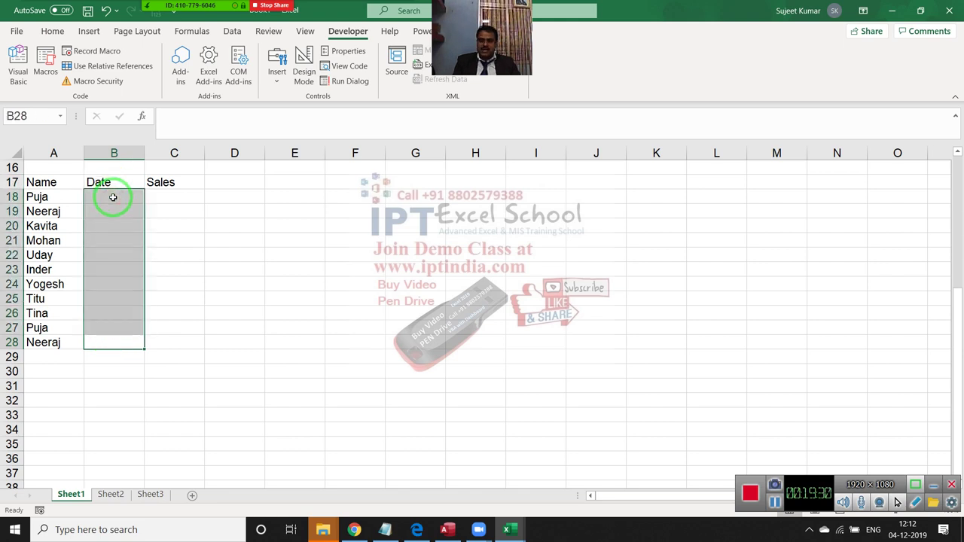
click(113, 198)
key(alt+F11)
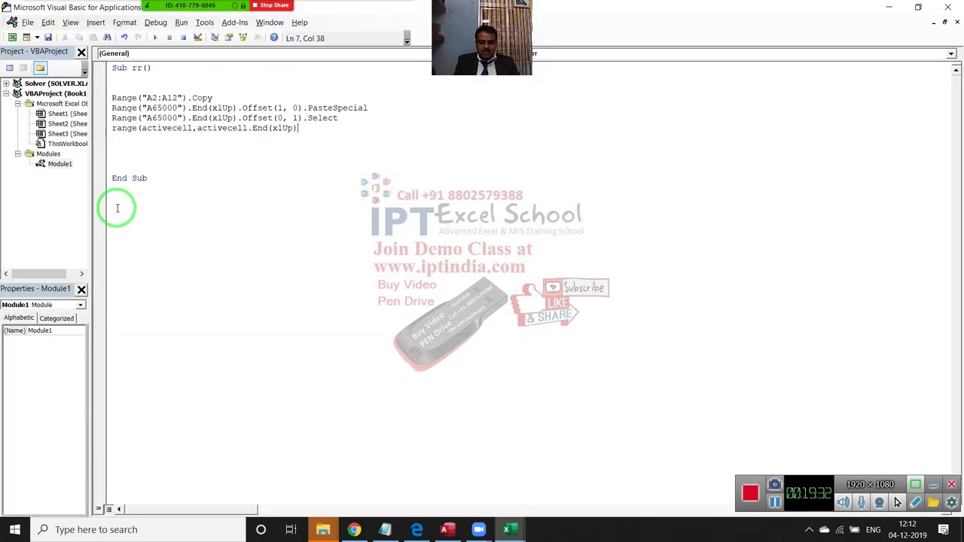
Complete the line with .Offset(1,0)).Value=cells(1,2).value
text(.of)
key(Tab)
text(()
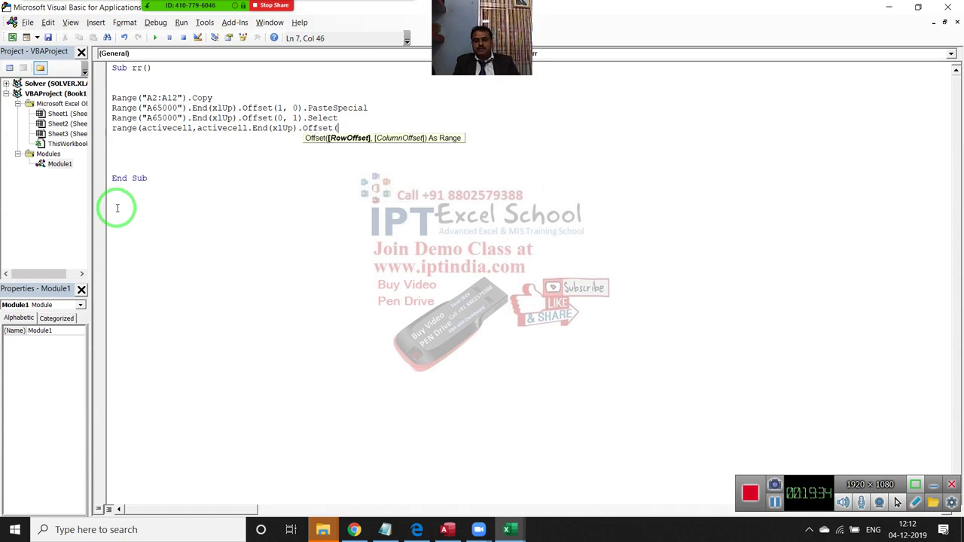
text(1,0)
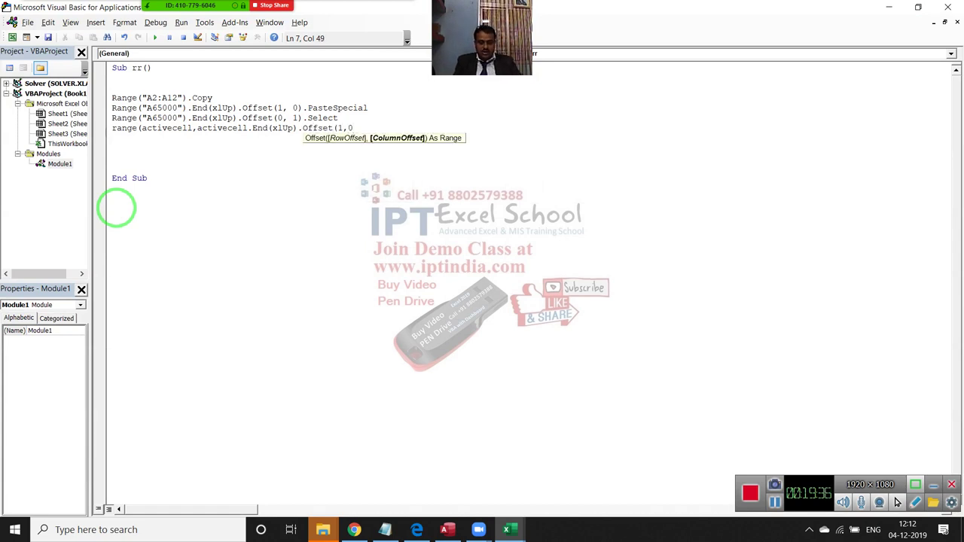
text())
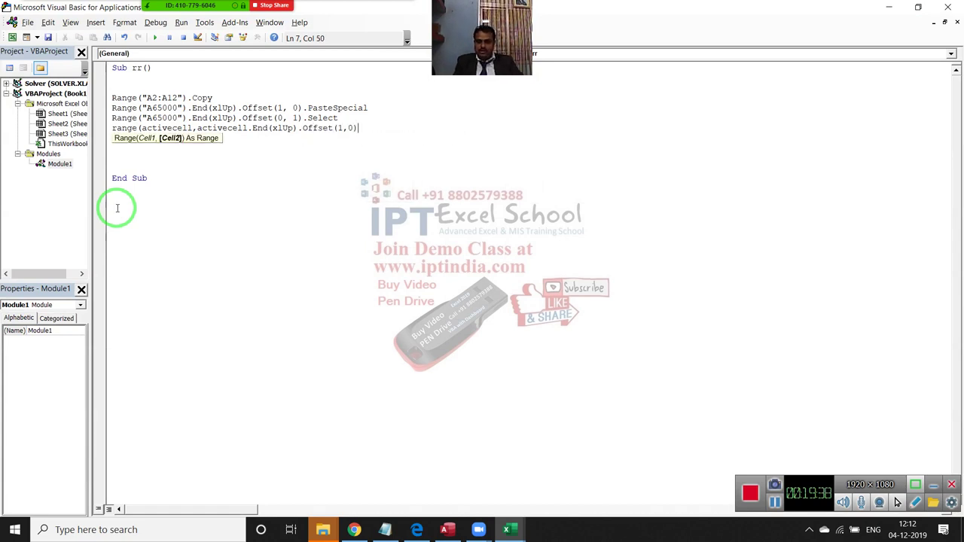
text().v)
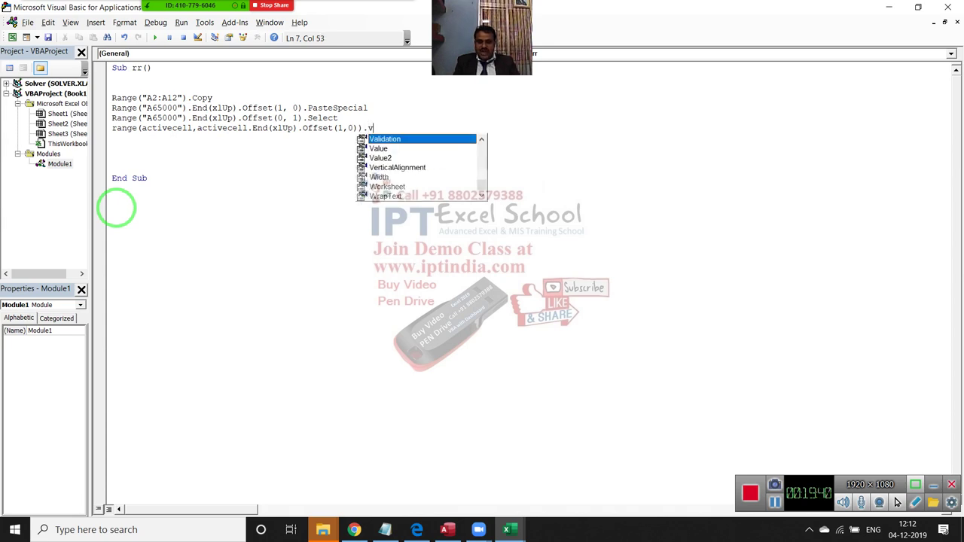
key(Tab)
text(=)
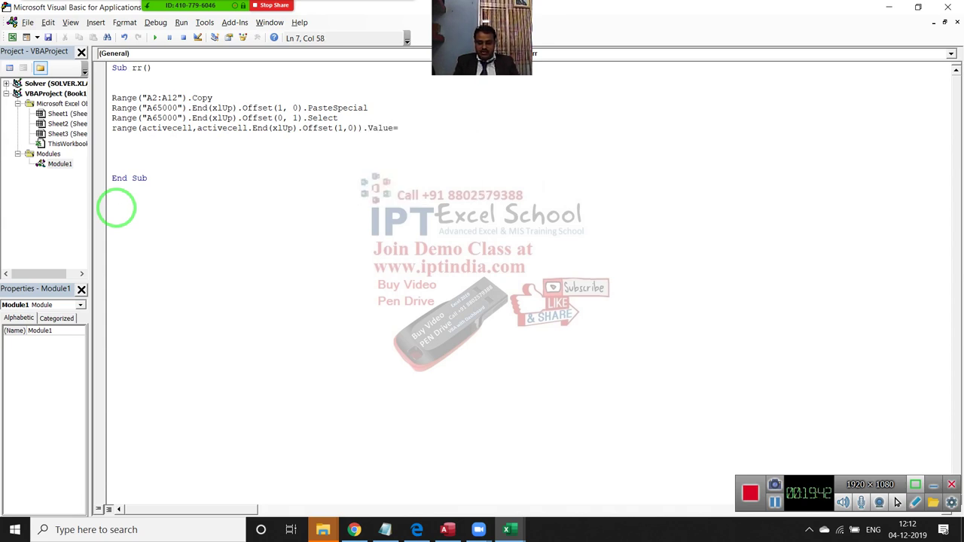
text(cells)
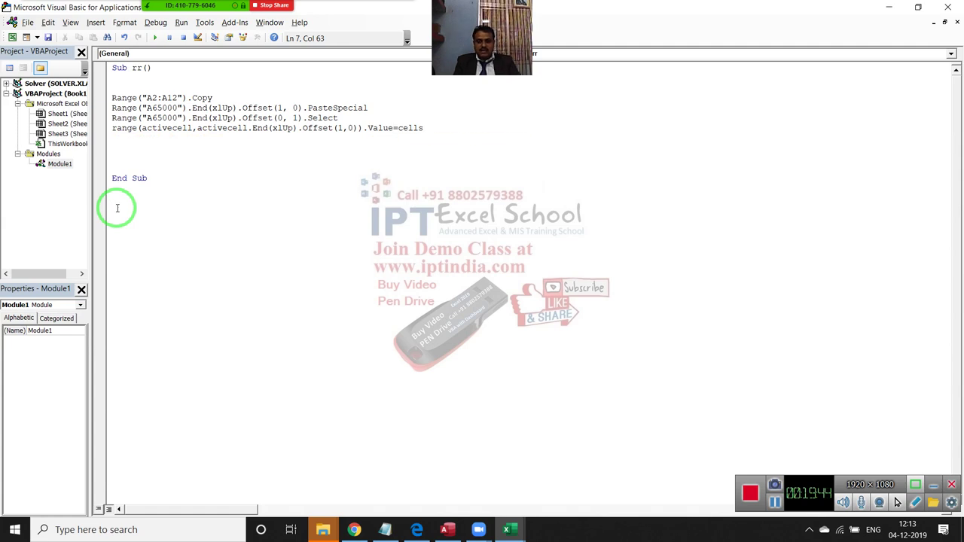
text(()
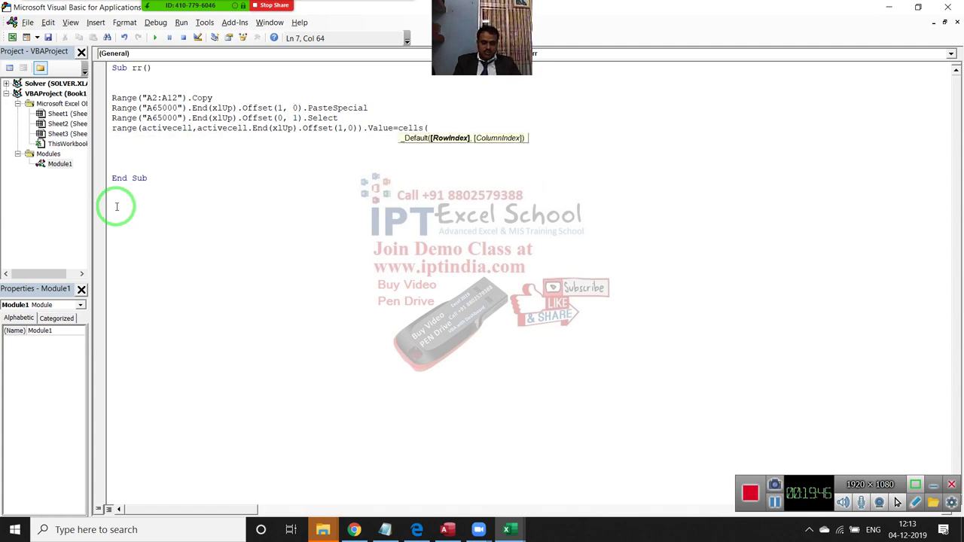
text(1,2)
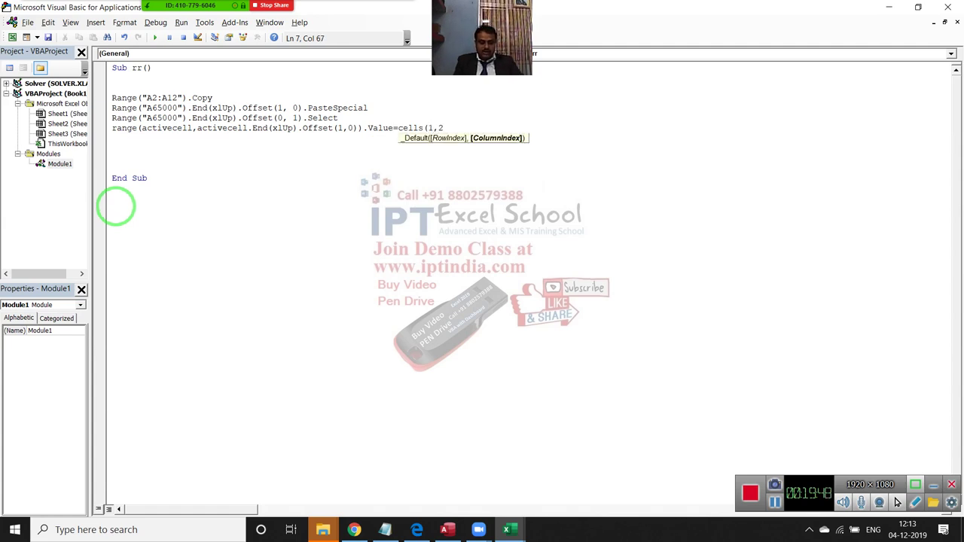
text().value)
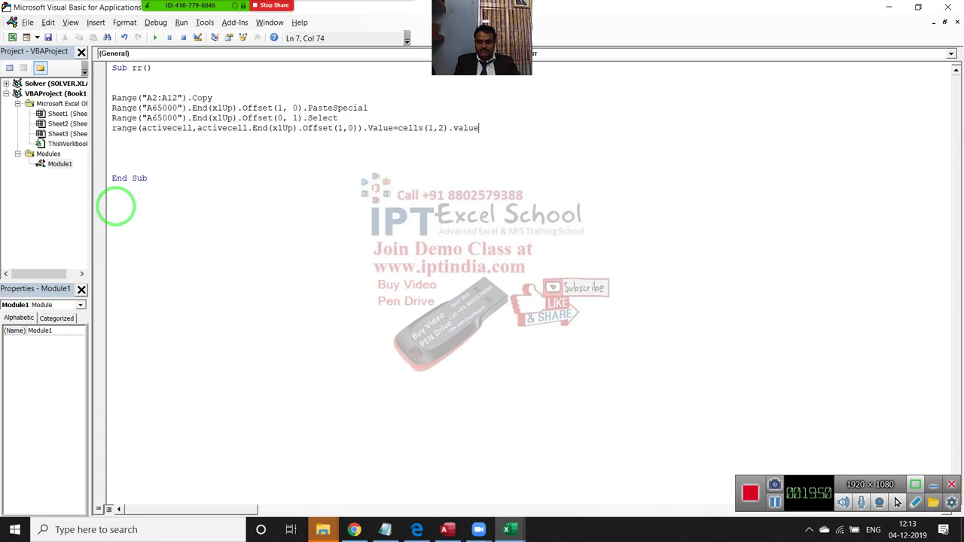
key(Return)
Copy the 01-Dec date from B1 into every Date cell B18:B28
key(alt+F11)
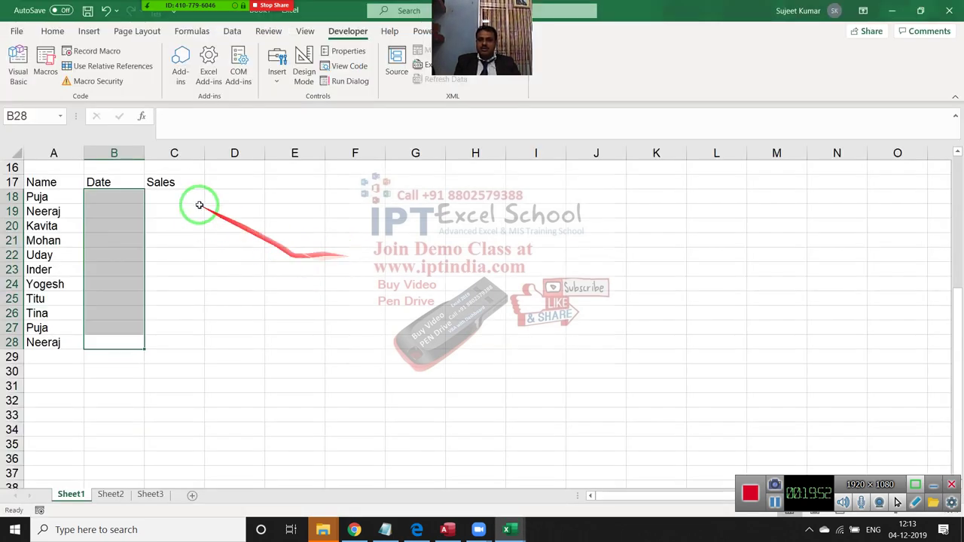
scroll(192, 192, up, 5)
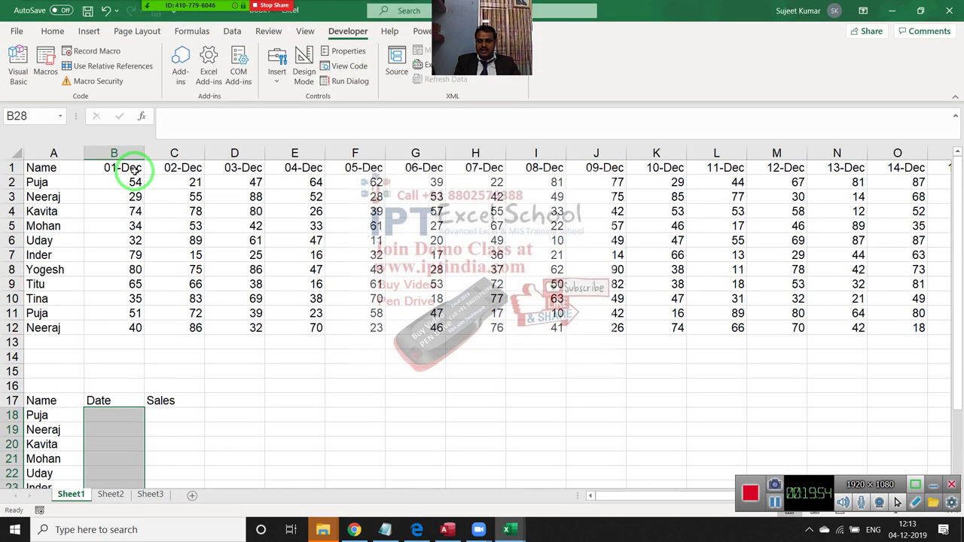
click(134, 170)
scroll(147, 200, down, 3)
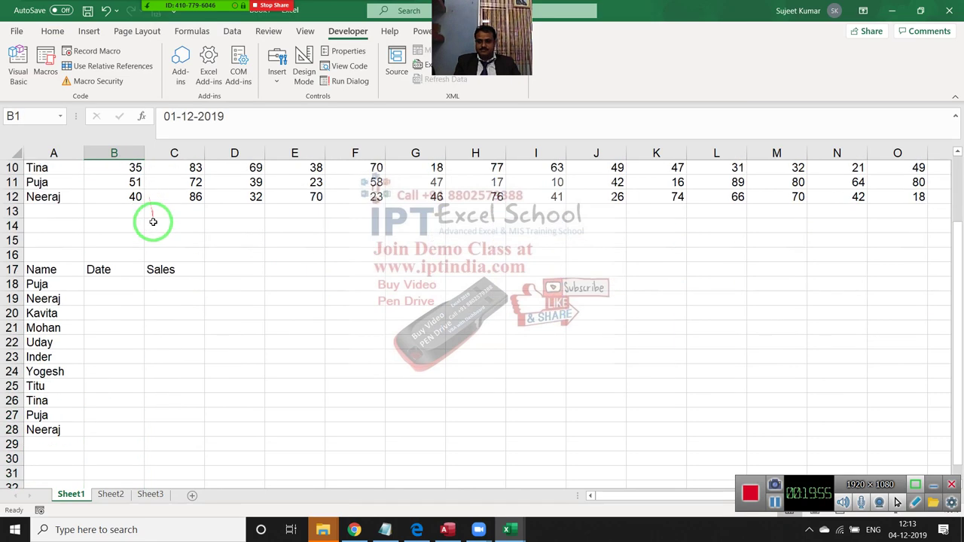
click(140, 286)
scroll(173, 298, up, 3)
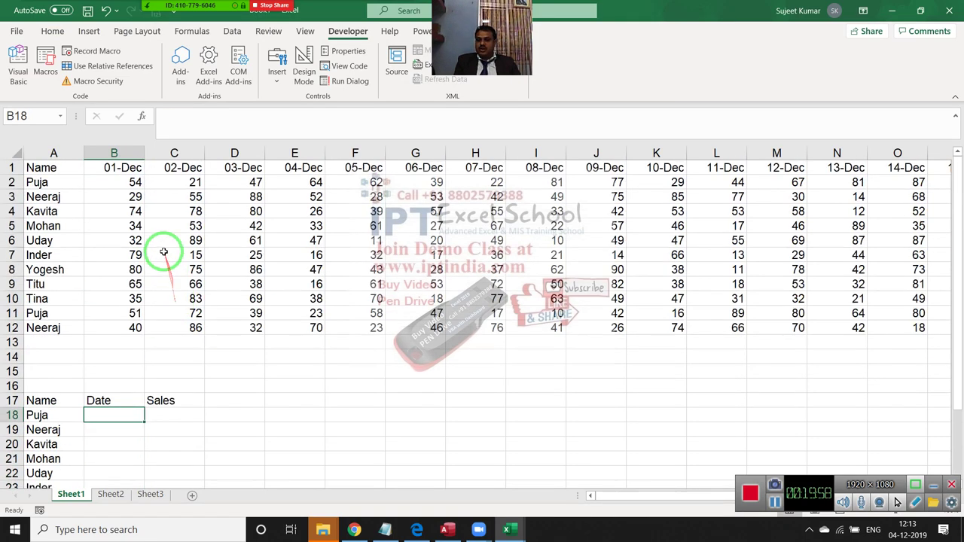
click(123, 172)
key(ctrl+c)
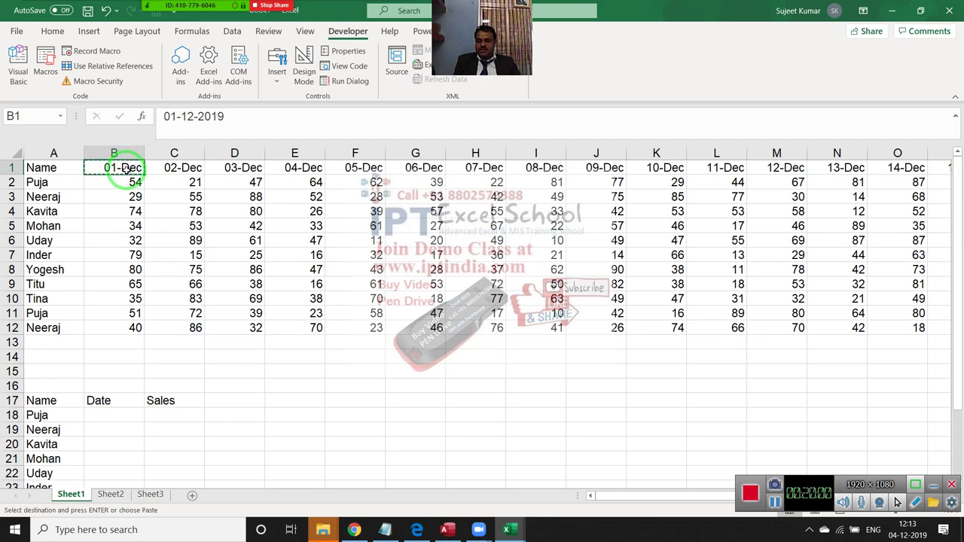
scroll(126, 188, down, 5)
drag(126, 340, 124, 198)
key(ctrl+v)
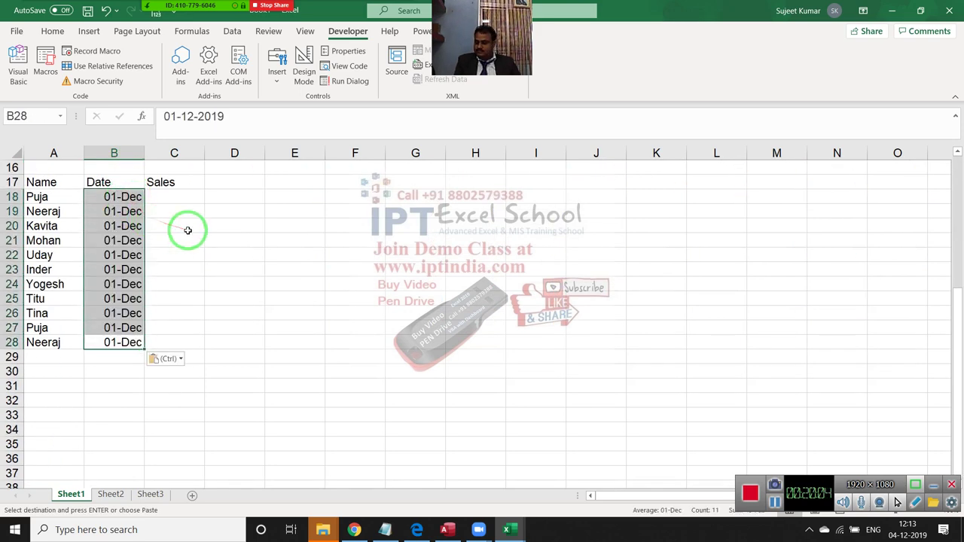
click(187, 230)
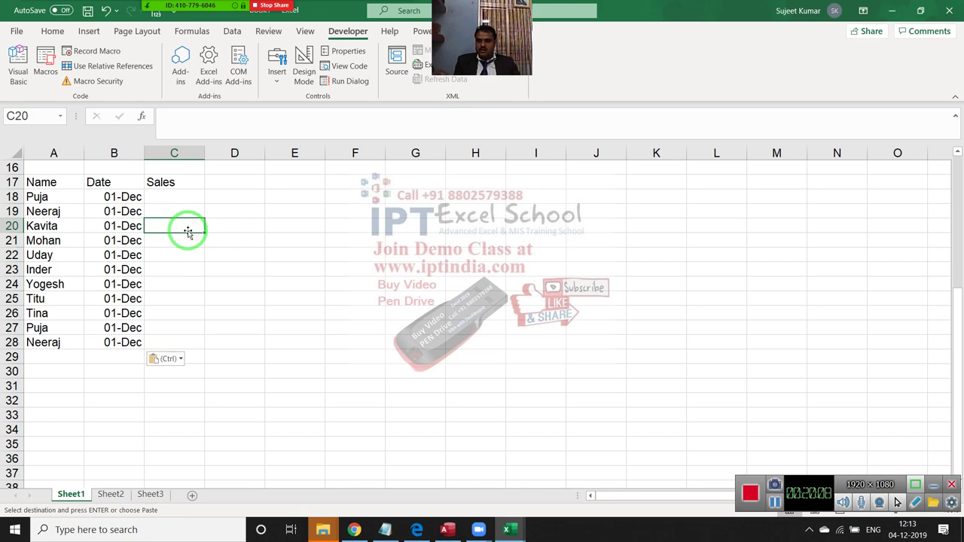
Copy the 01-Dec sales in B2:B12 and paste them into C18:C28
scroll(187, 230, up, 4)
scroll(187, 230, up, 1)
key(Escape)
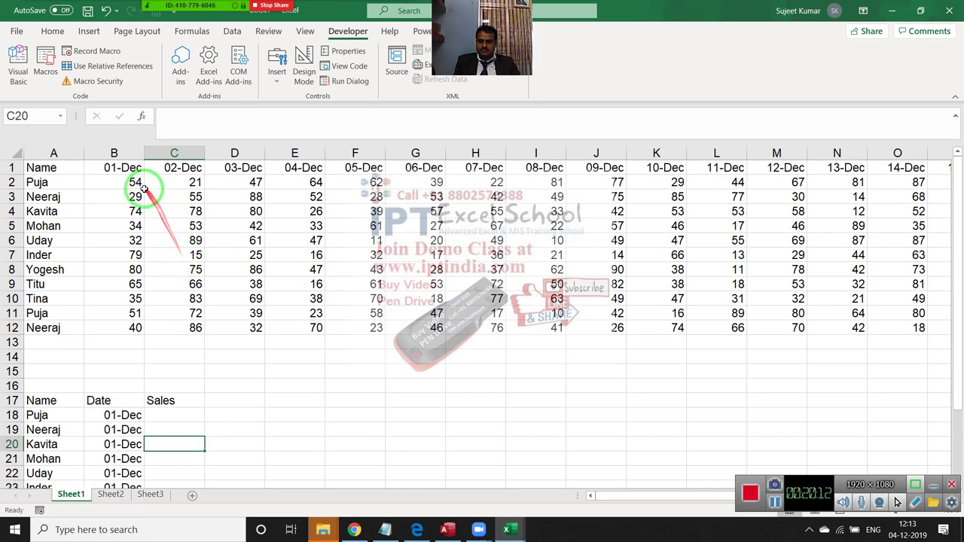
drag(144, 188, 144, 327)
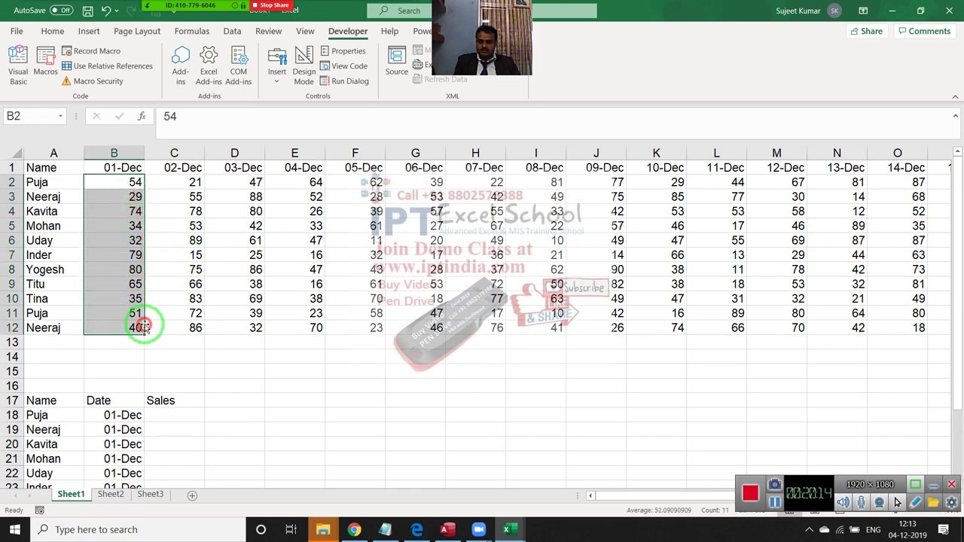
scroll(201, 312, down, 1)
scroll(202, 309, up, 2)
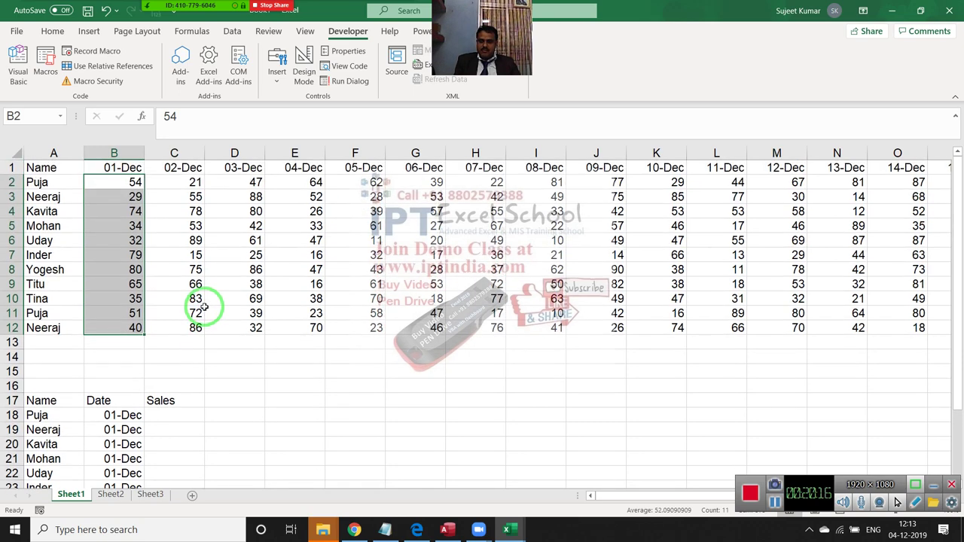
key(ctrl+c)
scroll(204, 307, down, 2)
scroll(188, 303, down, 1)
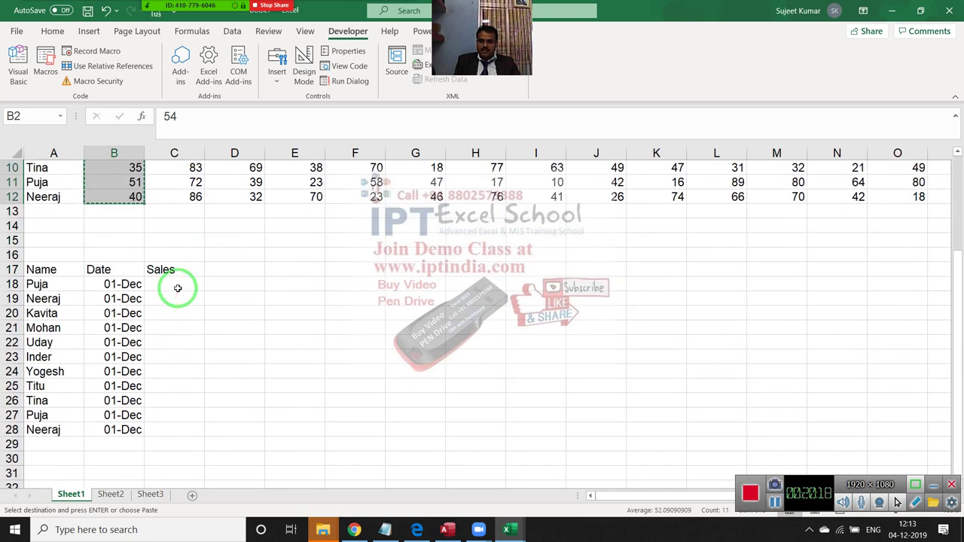
click(177, 287)
key(ctrl+v)
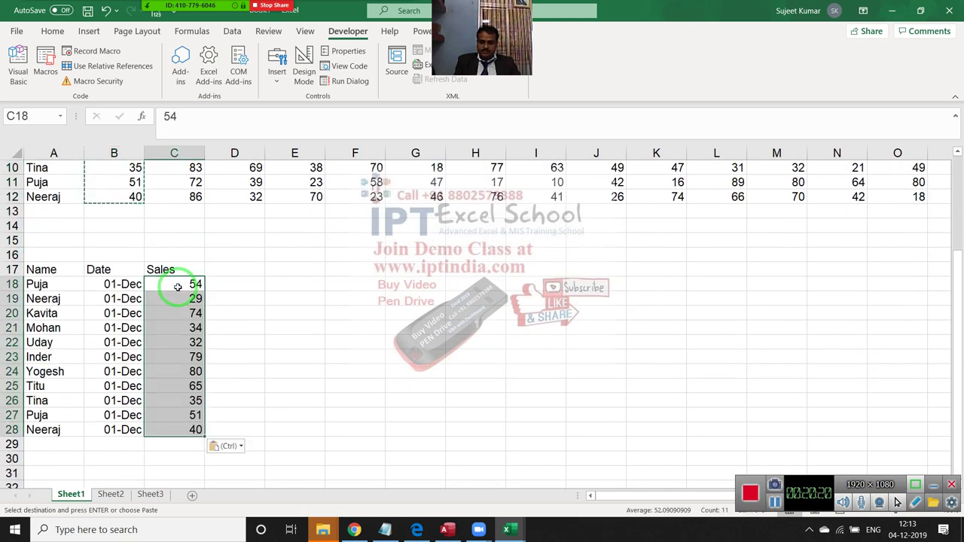
key(Escape)
scroll(177, 287, up, 3)
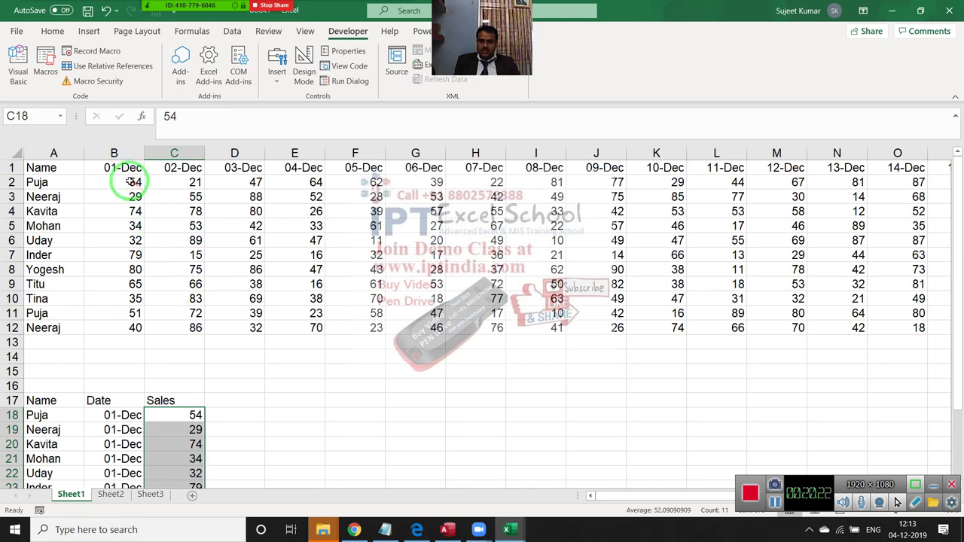
drag(129, 182, 137, 329)
Add the macro line Range(Cells(2, 2), Cells(12, 2)).Copy
key(alt+Tab)
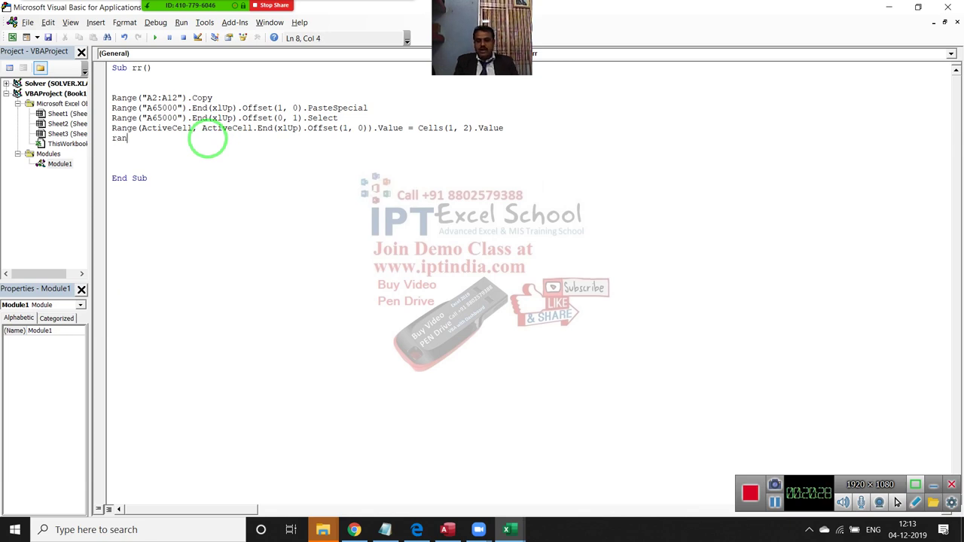
text(ge(ce)
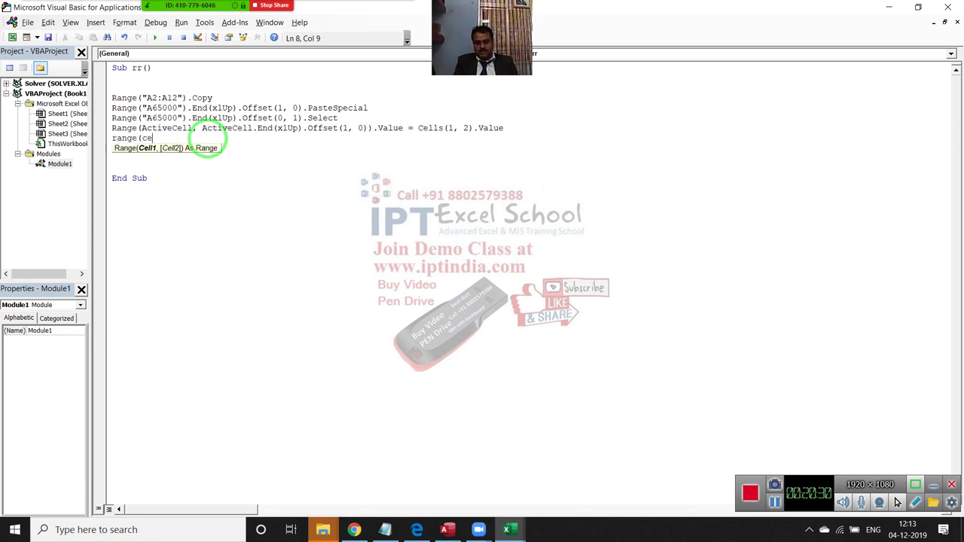
text(lls()
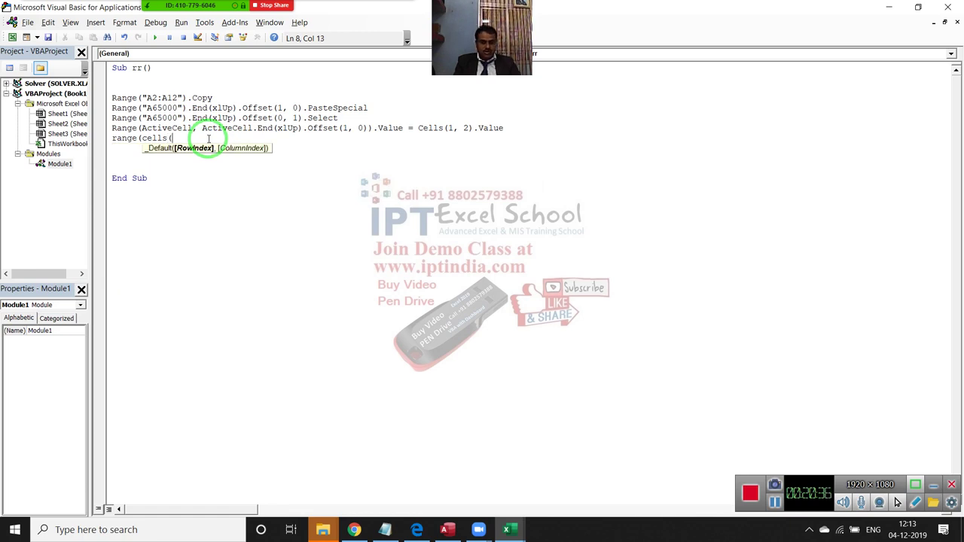
text(2,2)
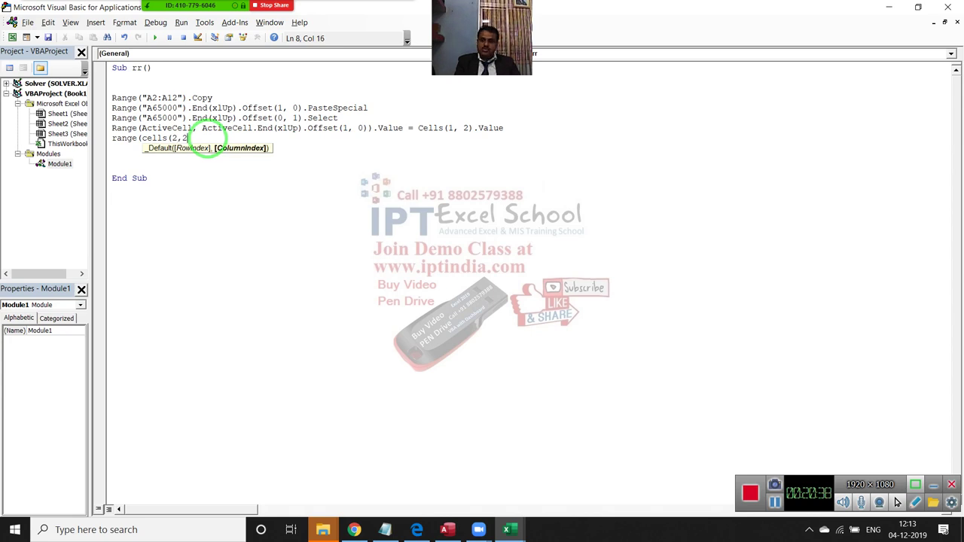
text())
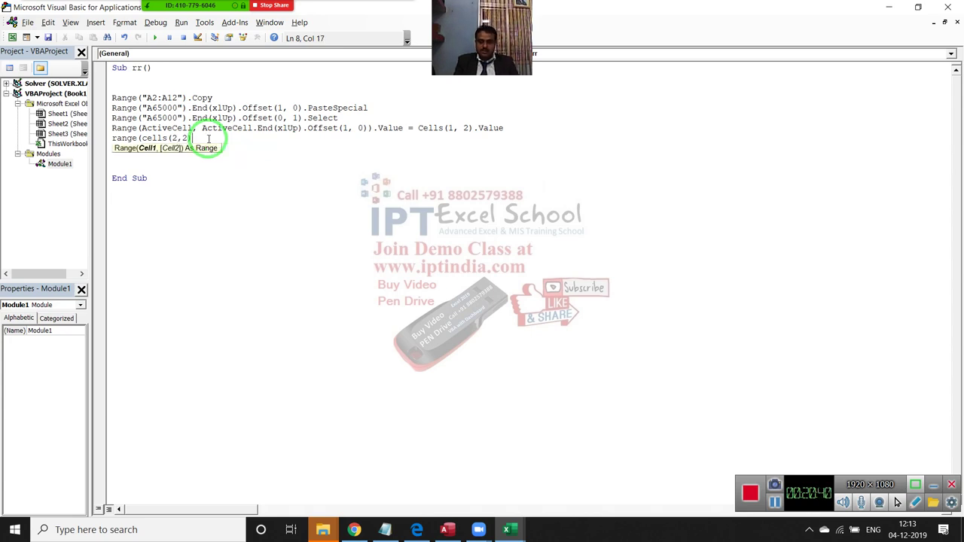
text(,cell)
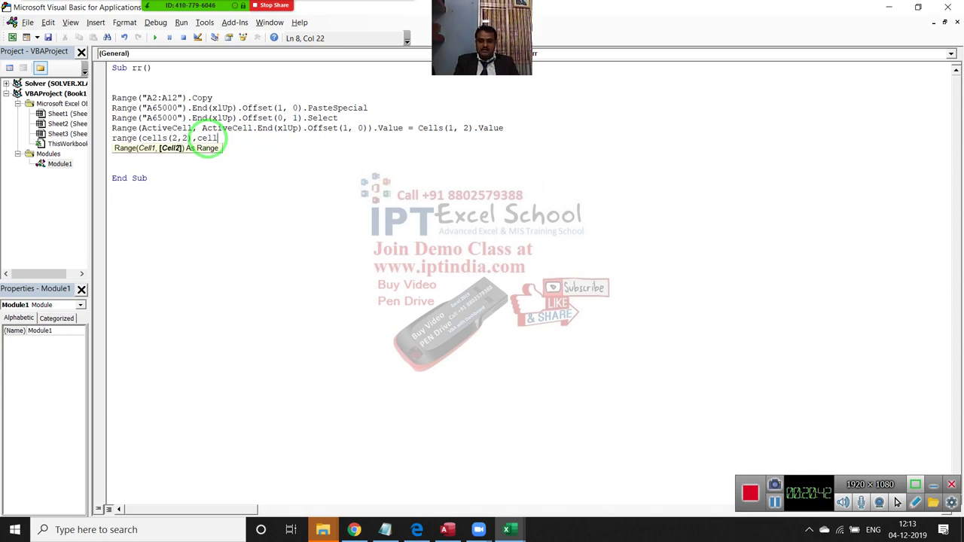
text(s(12)
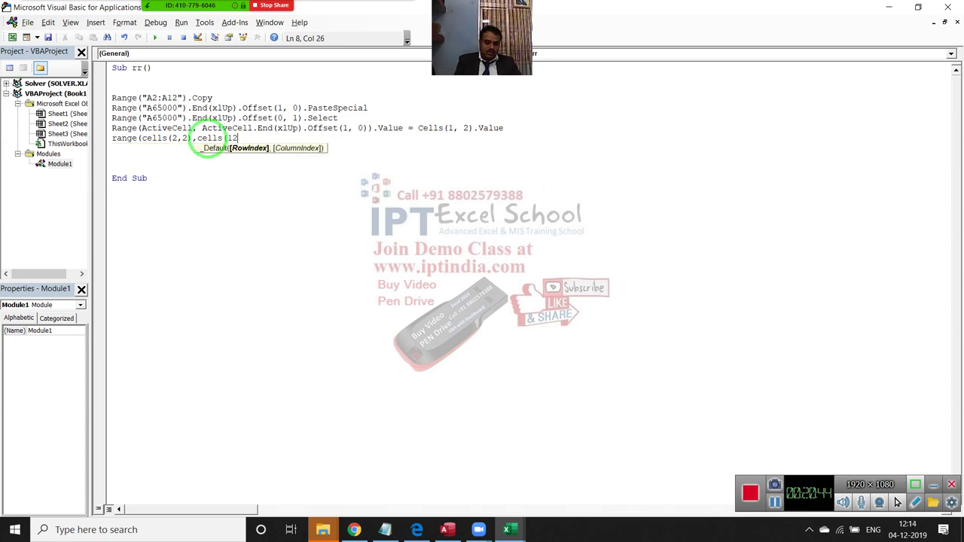
text(,2))
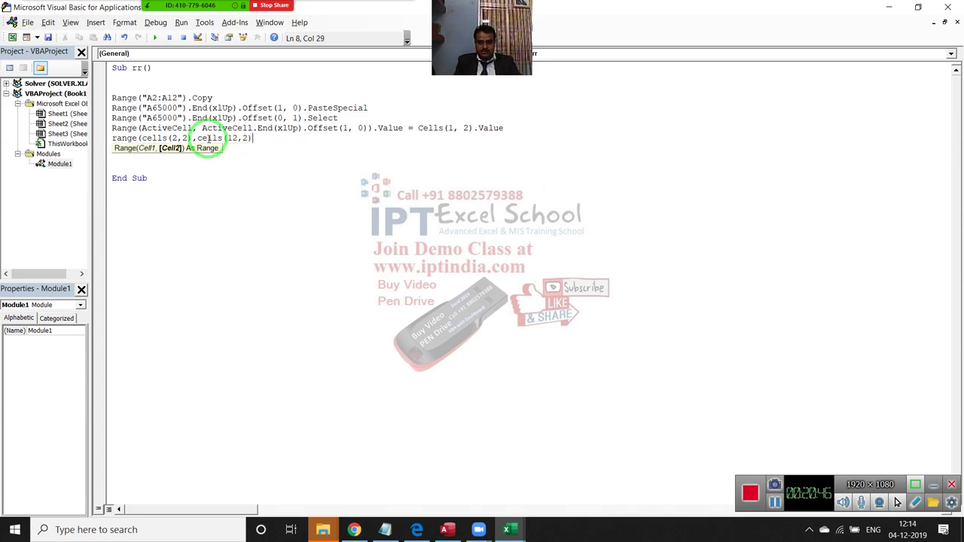
text().c)
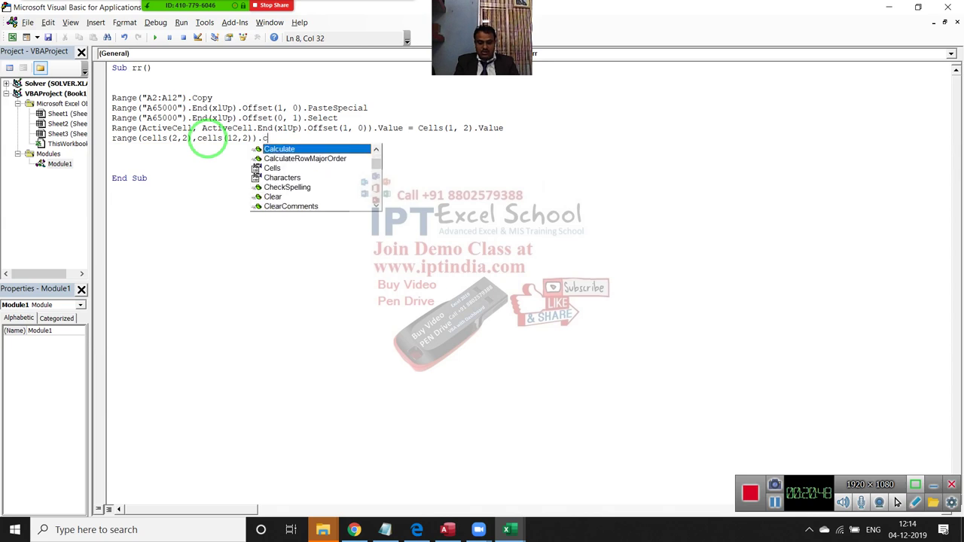
text(opy)
key(Return)
text(range)
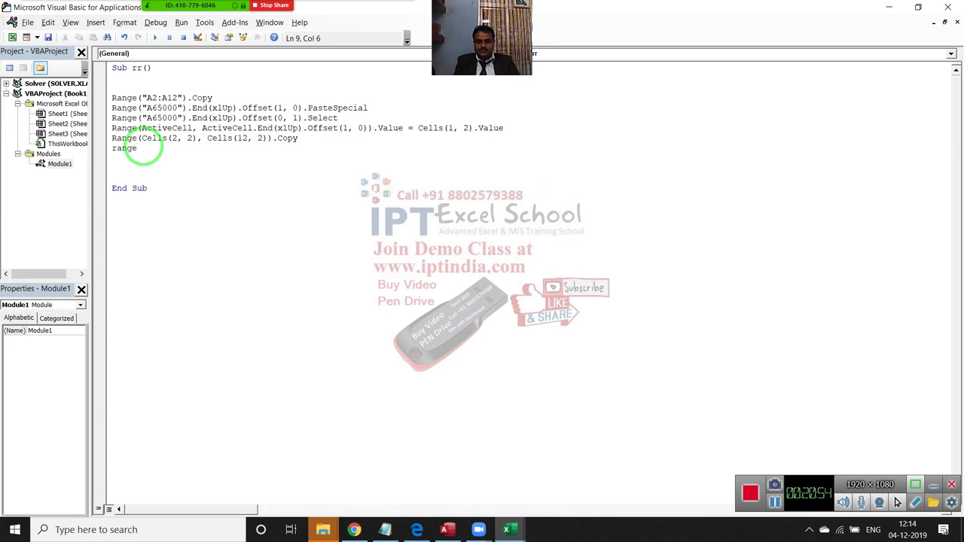
Add Range("C65000").End(xlUp).Offset(1, 0).PasteSpecial to paste below column C's last entry
text(("C65000)
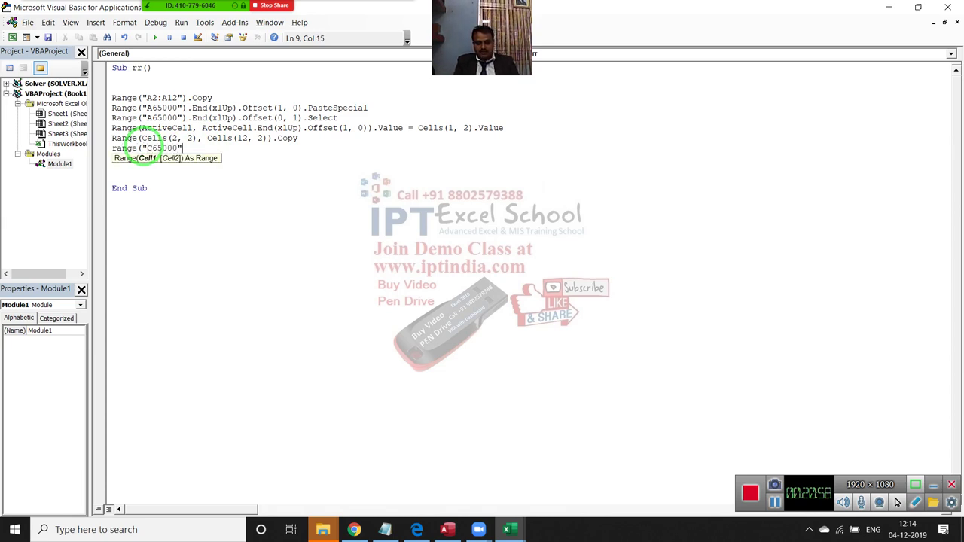
text().En)
key(Tab)
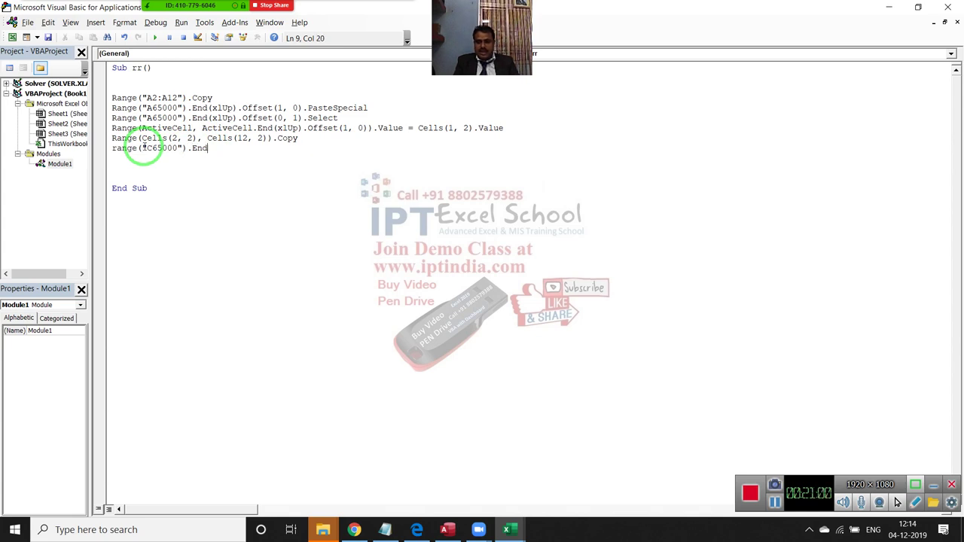
text((xlu)
key(Tab)
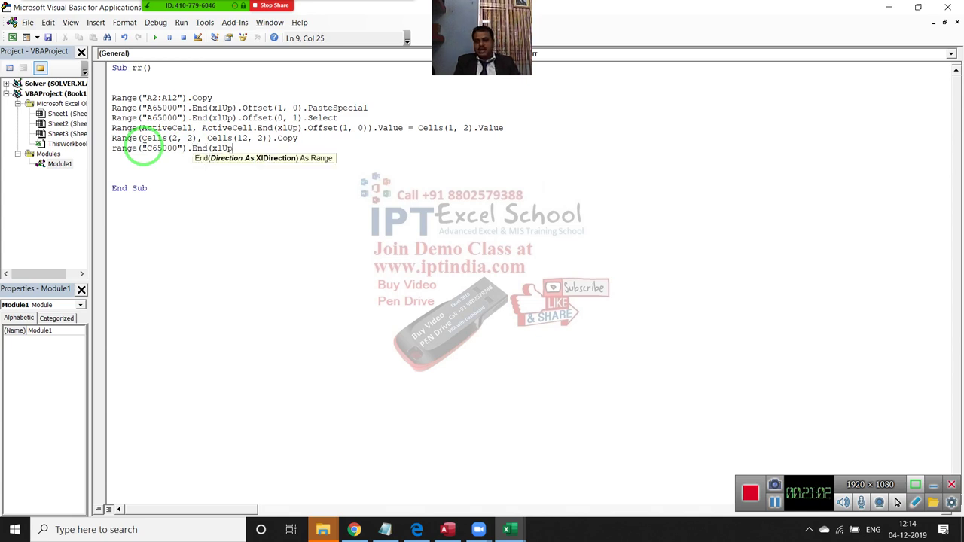
text().of)
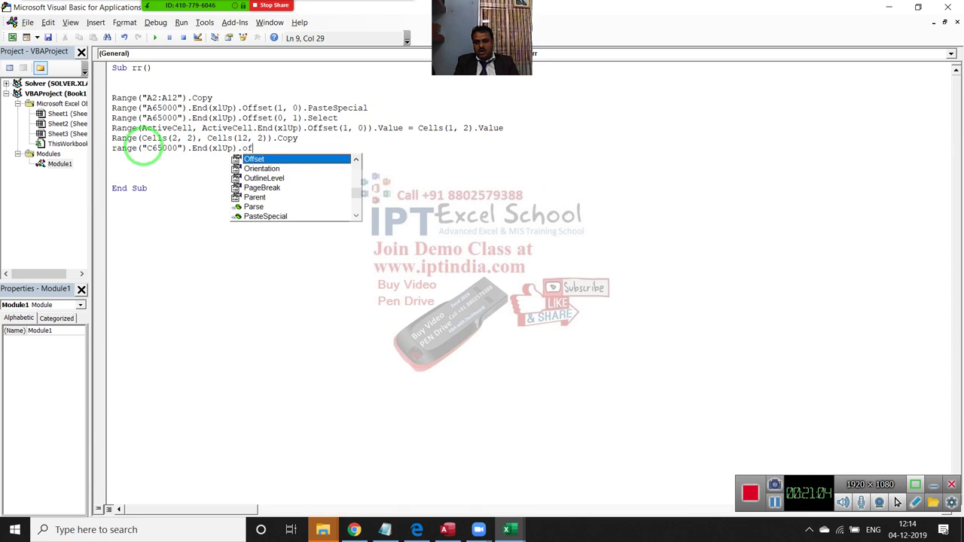
key(Tab)
text((1)
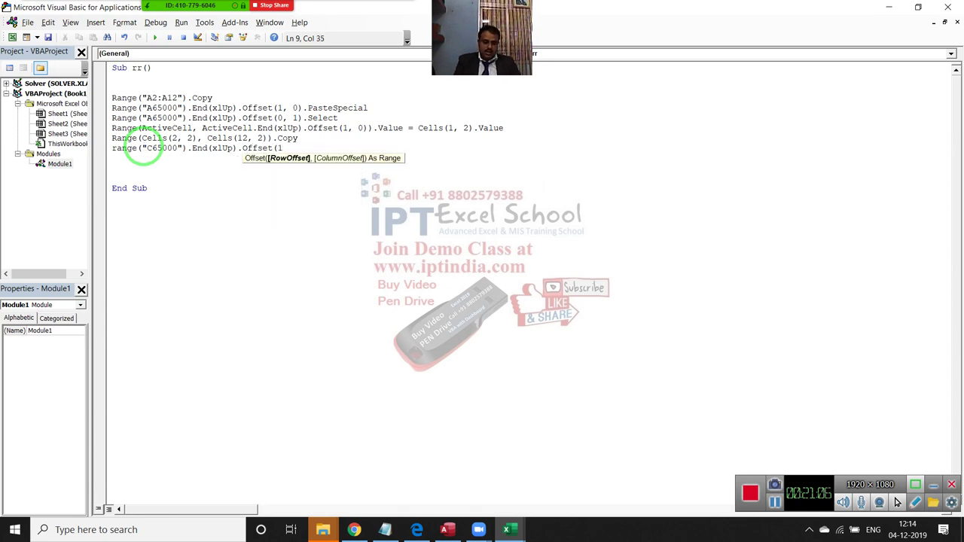
text(,0))
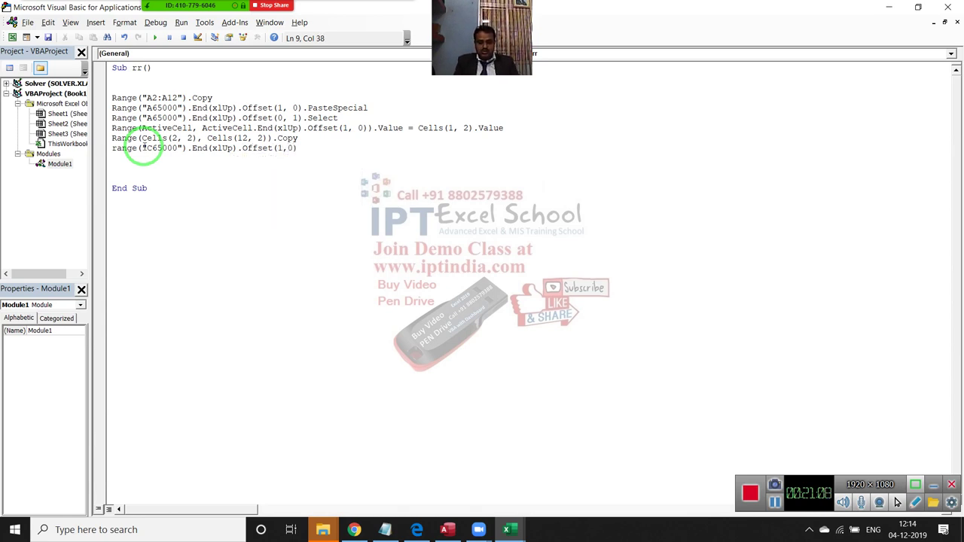
text(.p)
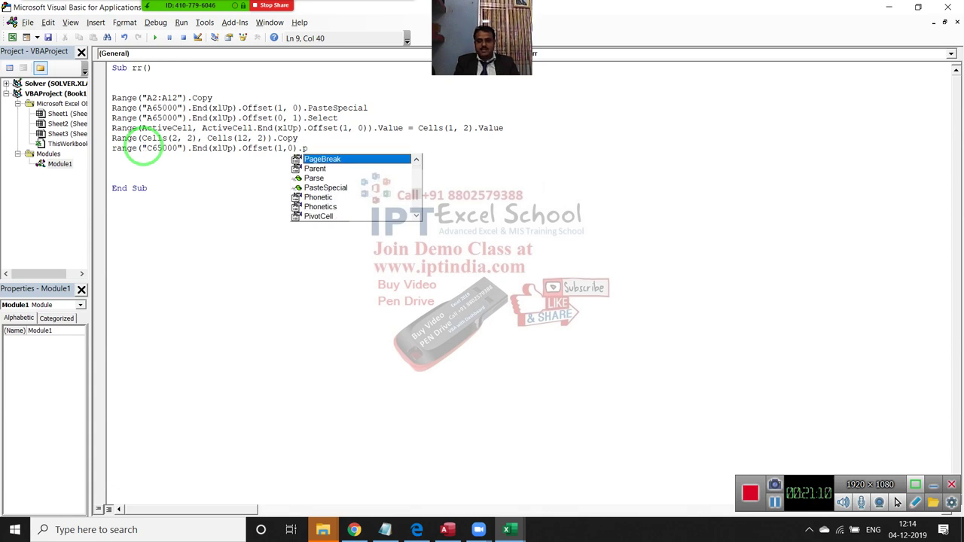
key(Down)
key(Down)
key(Down)
key(Tab)
key(Return)
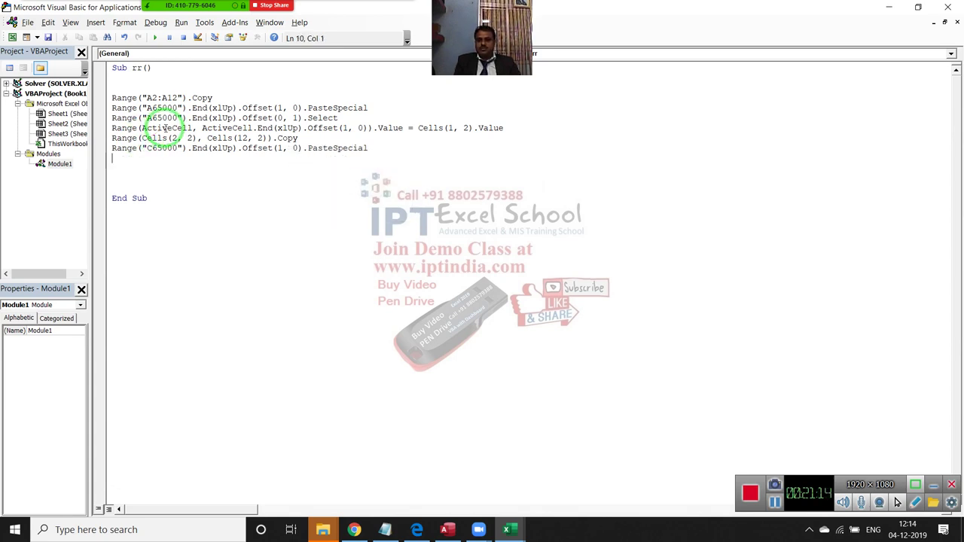
Review the paste lines, then insert blank lines above the copy code for a loop
key(shift+Down)
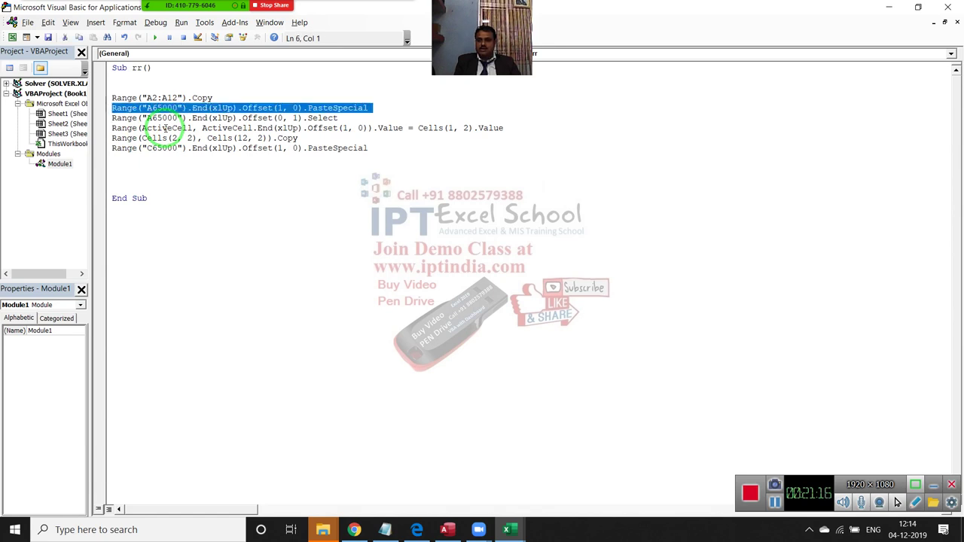
key(Down)
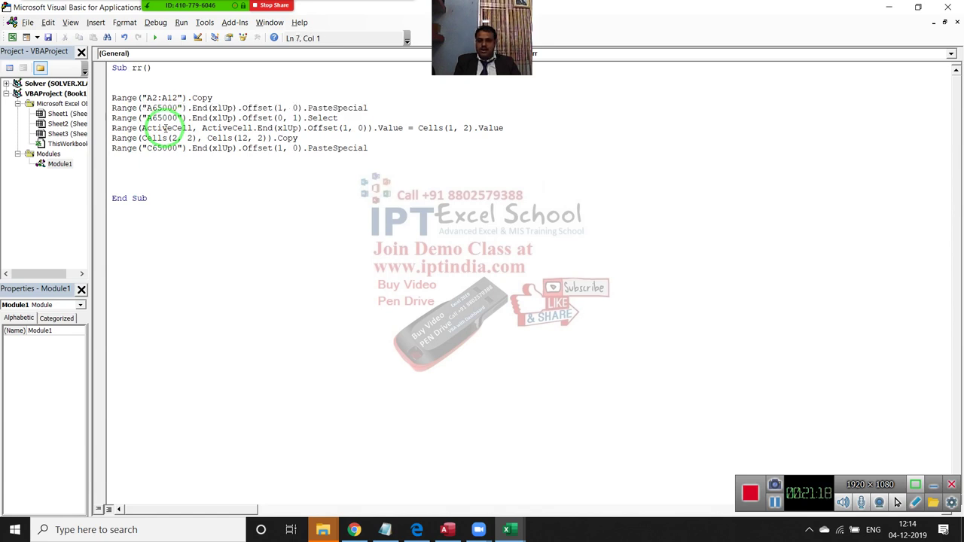
key(shift+Down)
key(Down)
key(shift+Down)
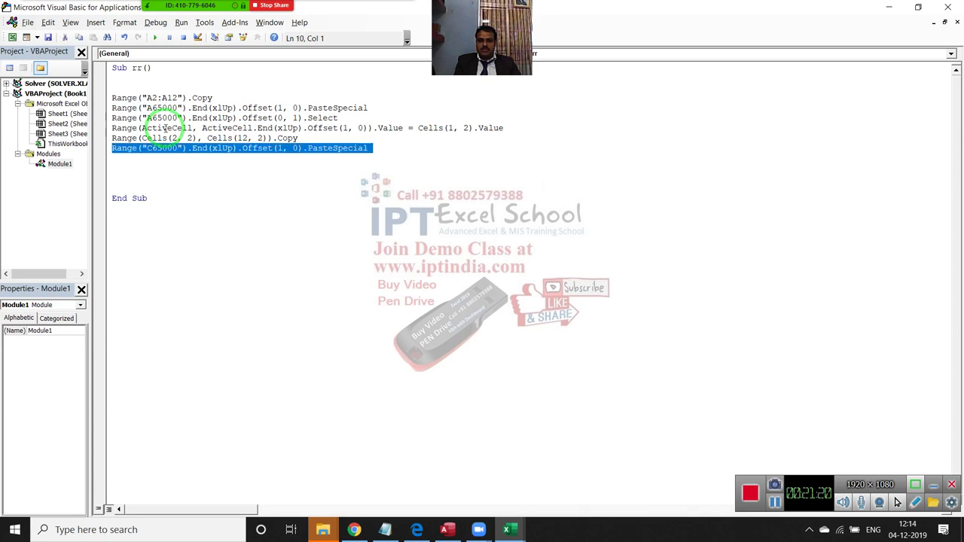
key(Up)
key(Up)
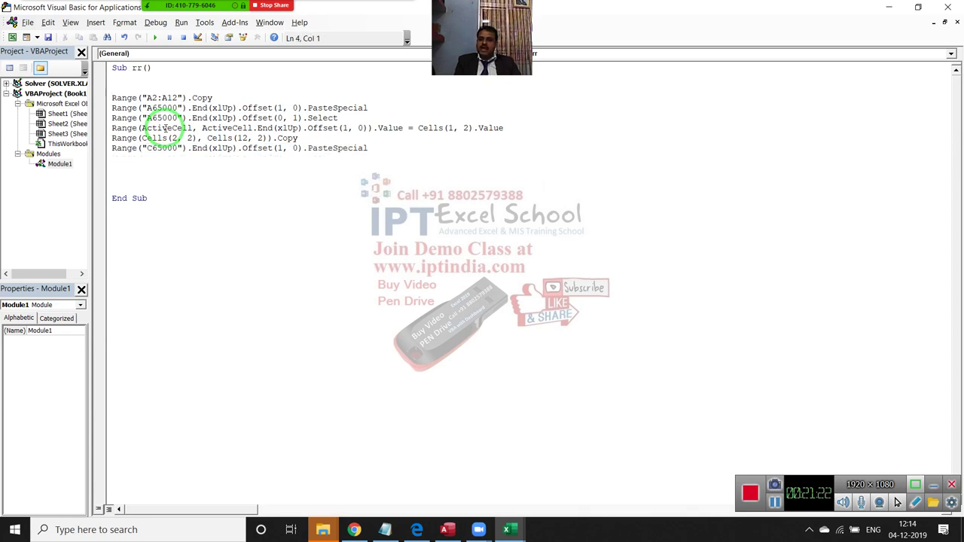
key(Return)
key(Return)
text(for i = 2 to)
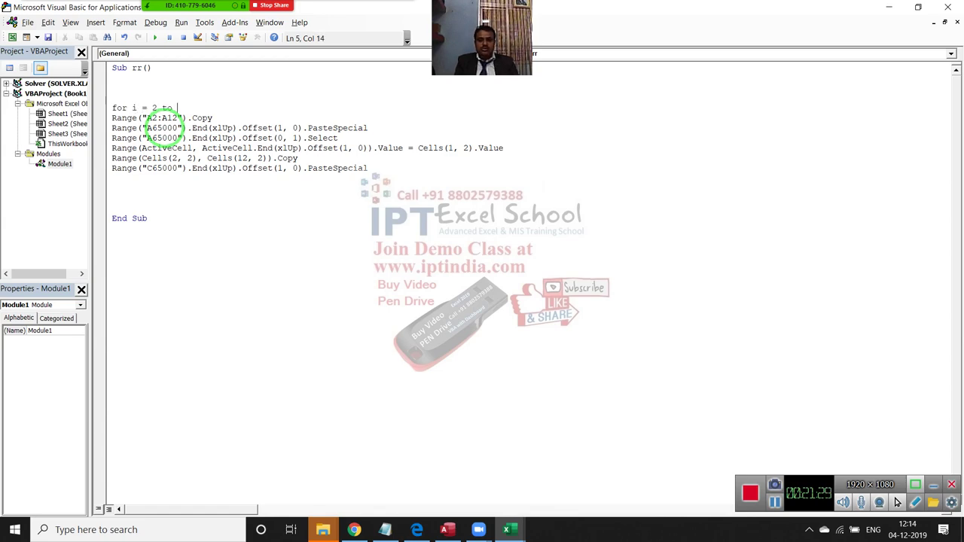
Select the date headers from B1 across row 1 to confirm 31 days, B1:AF1
key(alt+Tab)
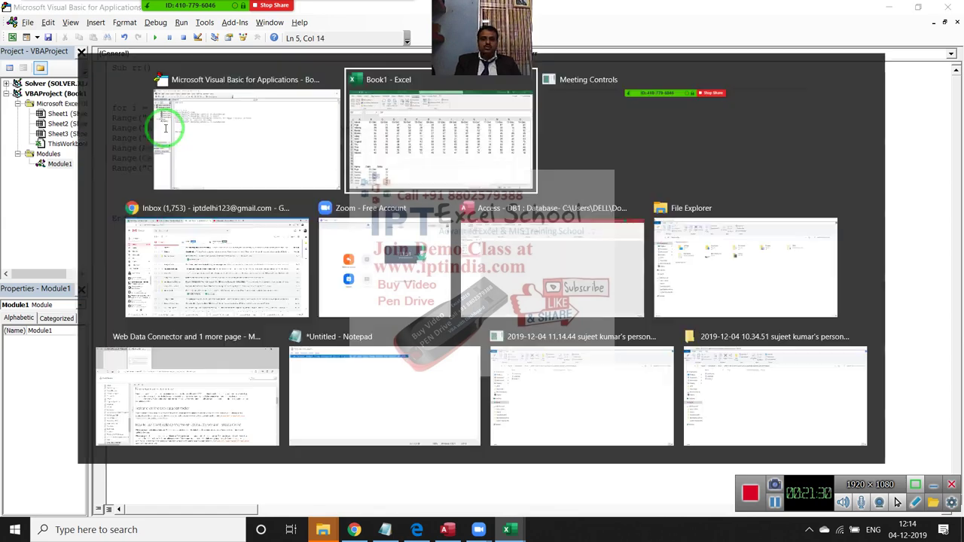
key(Up)
key(Left)
key(Right)
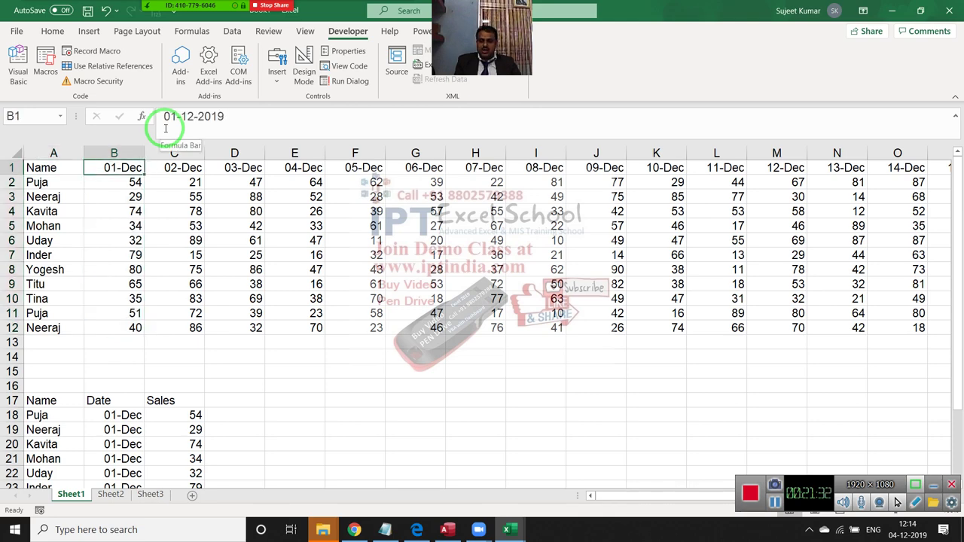
key(ctrl+shift+Right)
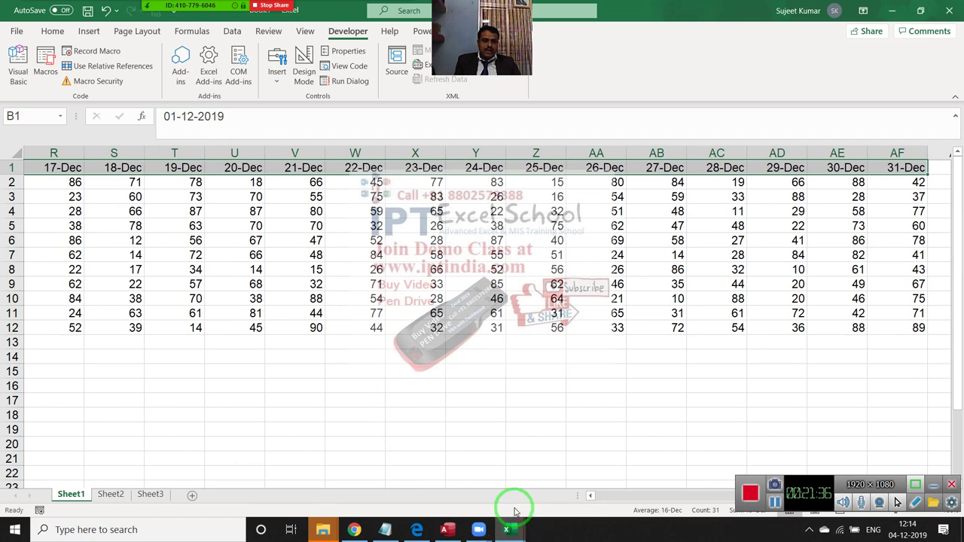
key(alt+F11)
text(next i)
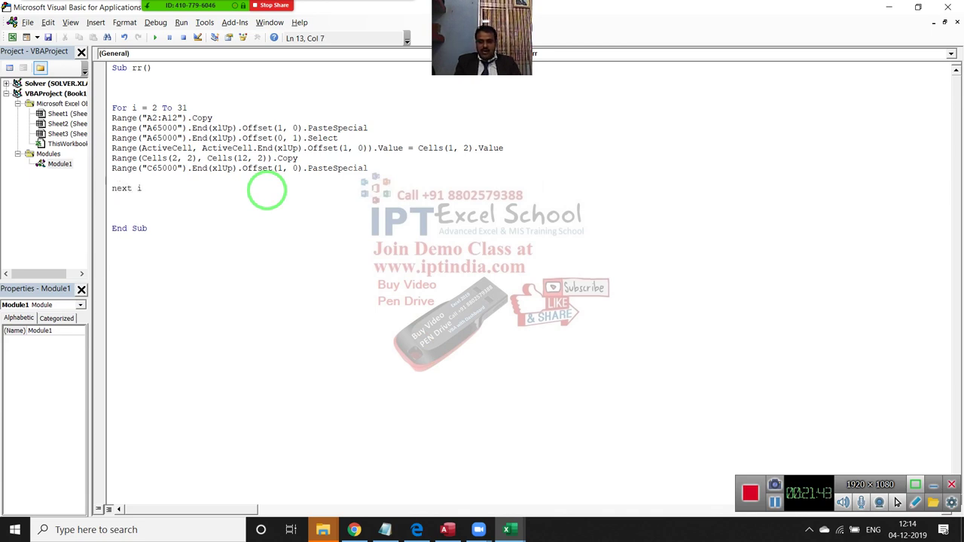
Close the loop with Next i and change Cells(2, 2) and Cells(12, 2) to column i
key(Down)
key(Down)
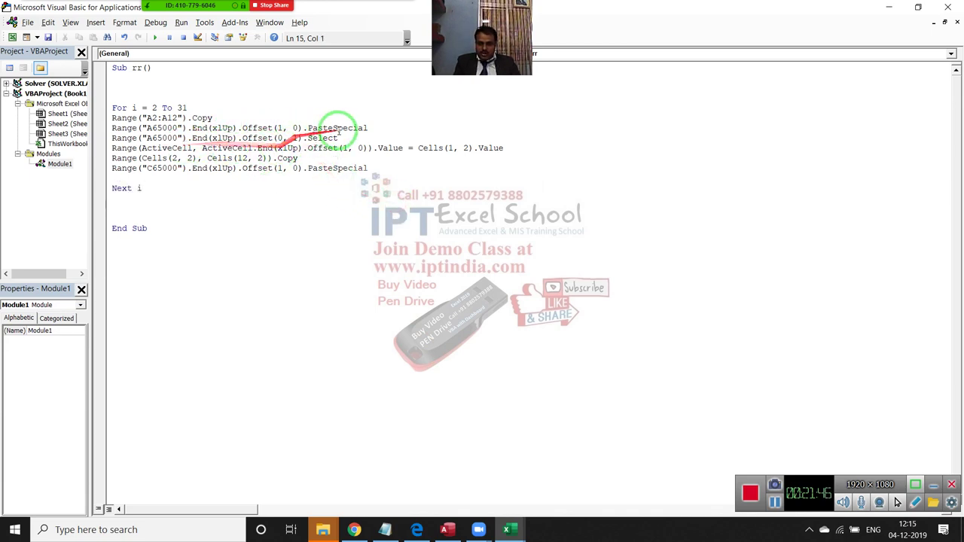
drag(354, 138, 115, 129)
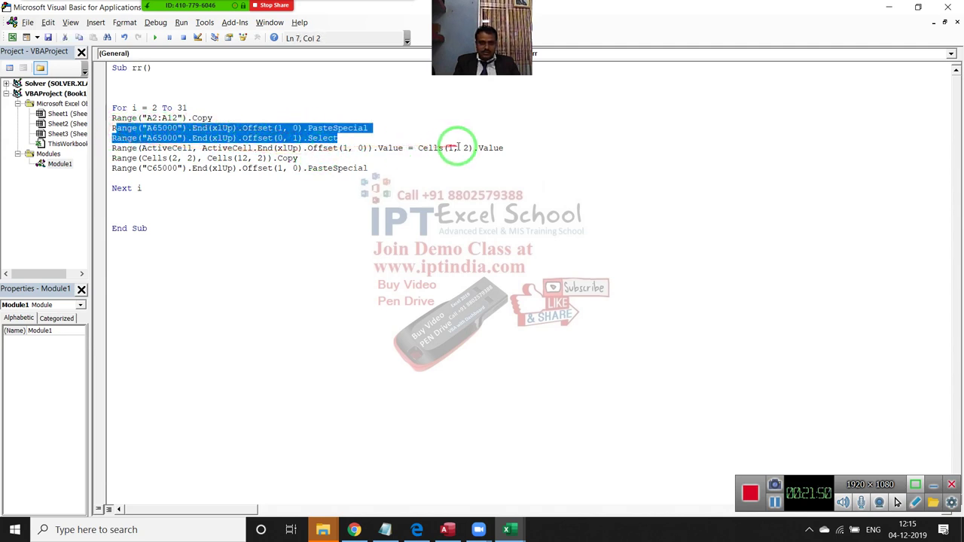
drag(450, 148, 459, 148)
text(i)
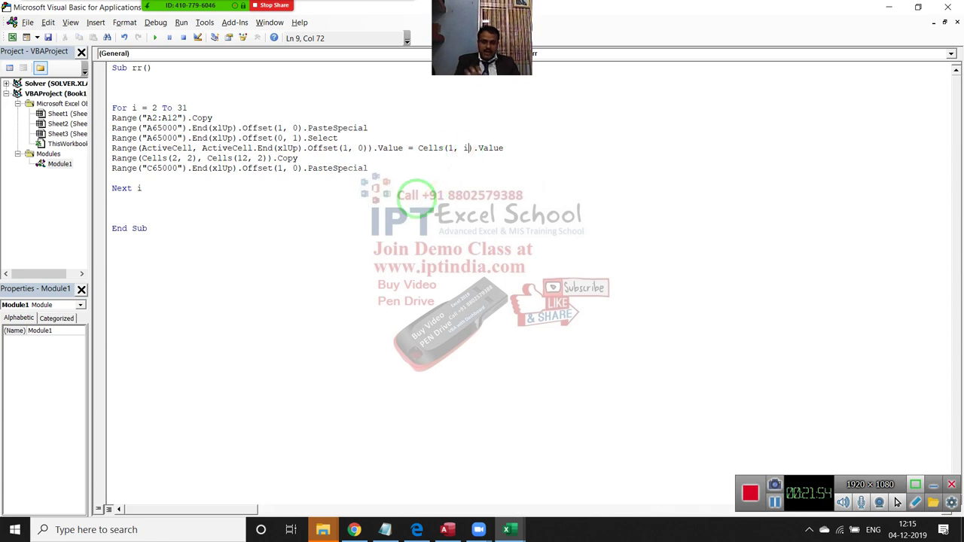
click(267, 187)
click(260, 157)
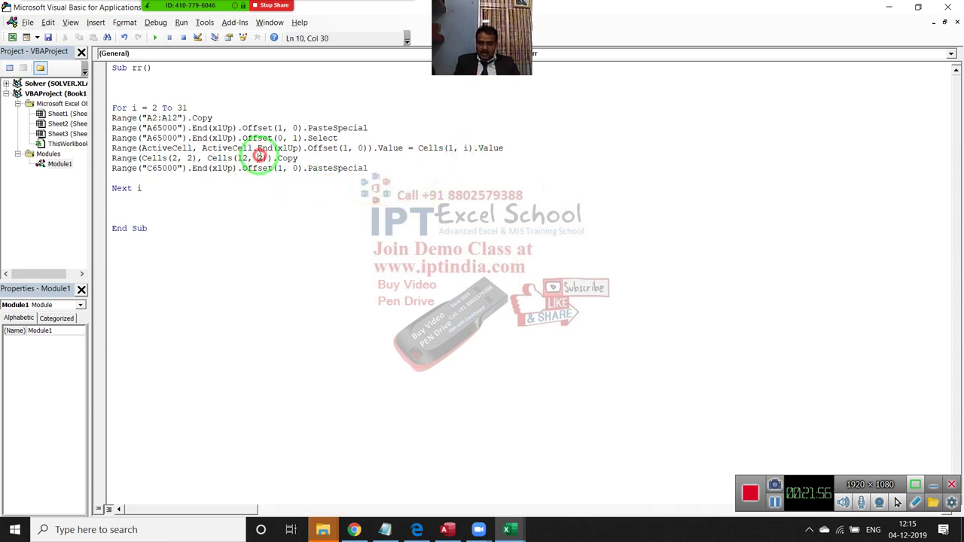
drag(260, 157, 265, 158)
text(i)
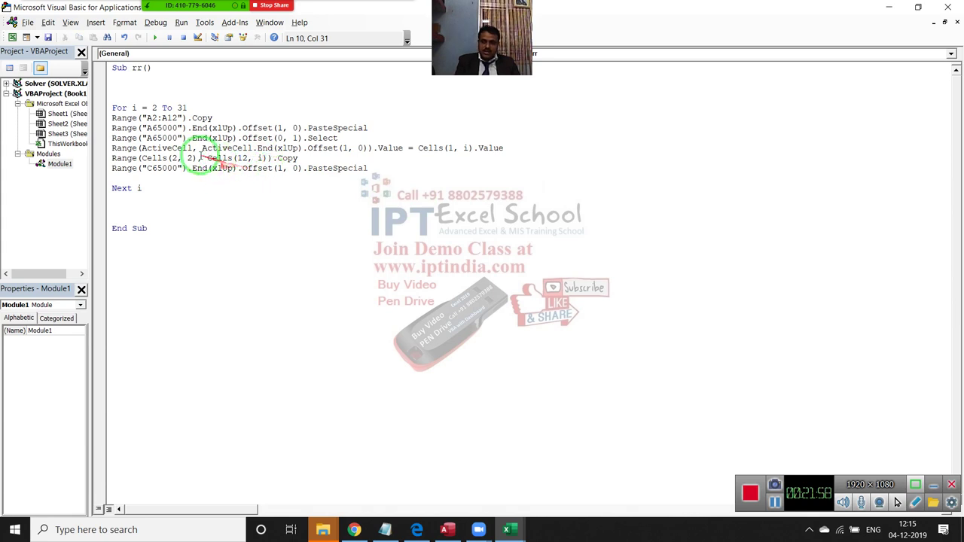
double_click(190, 158)
text(i)
click(207, 187)
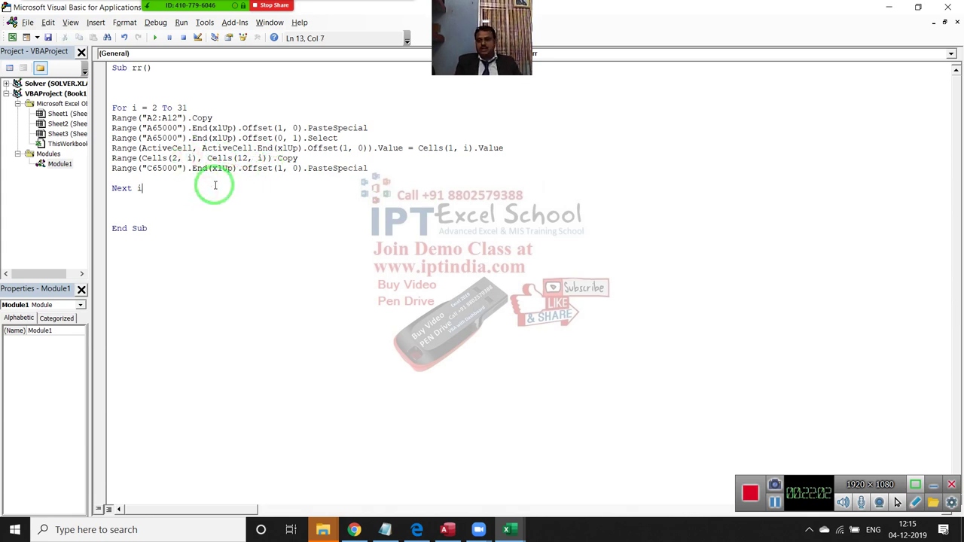
click(254, 189)
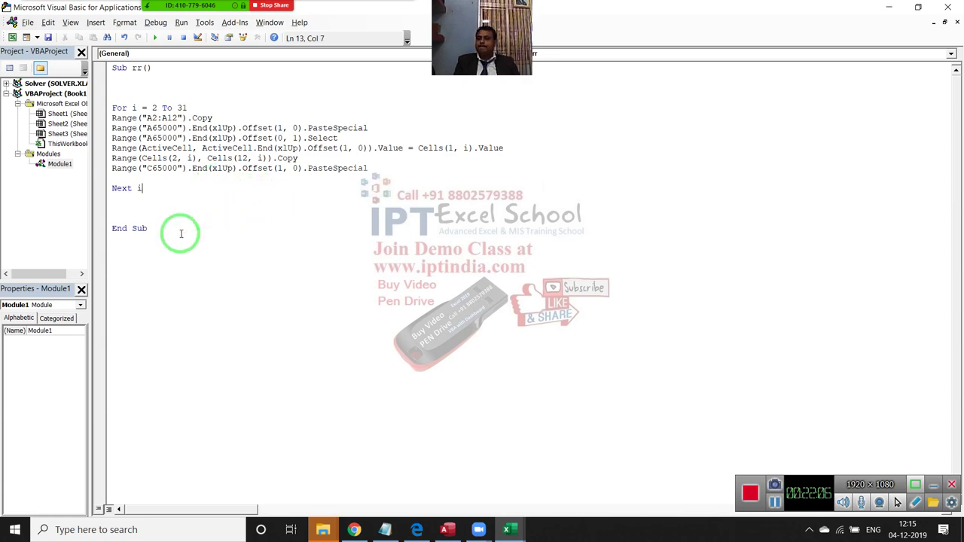
key(alt+F11)
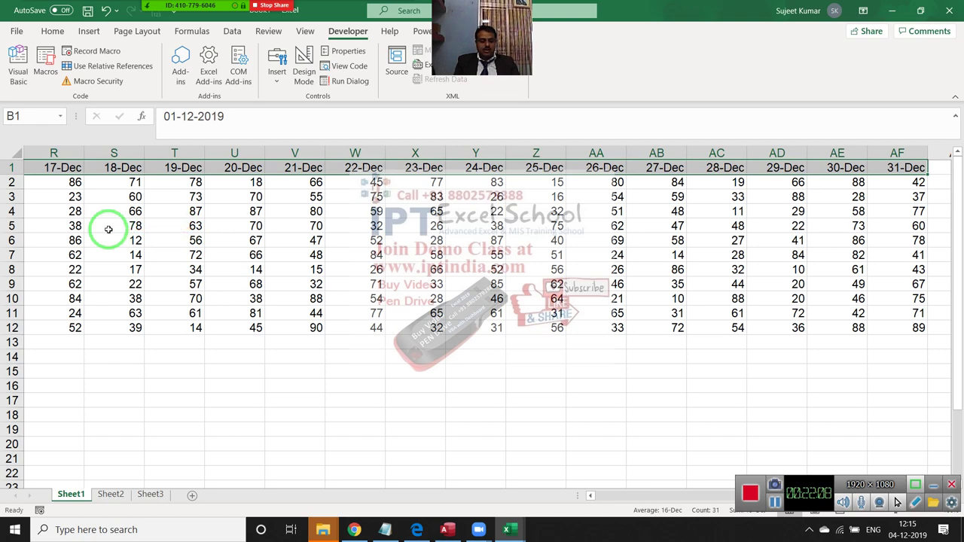
Clear the old test output in A18:C28 under the Name/Date/Sales headers
key(ctrl+Down)
key(Down)
key(ctrl+shift+Right)
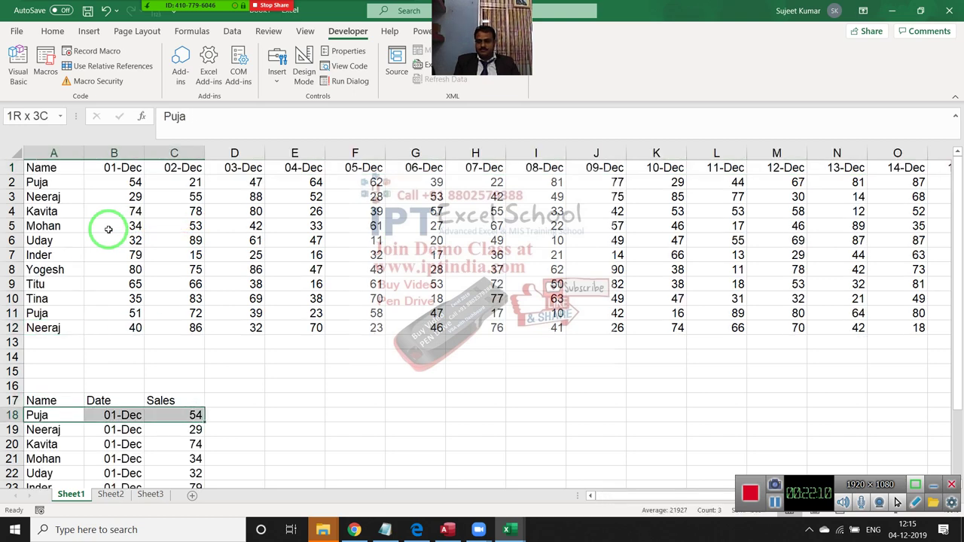
key(ctrl+shift+Down)
key(Delete)
Run the rr macro from the Macros list to fill the list down to row 347
key(ctrl+Home)
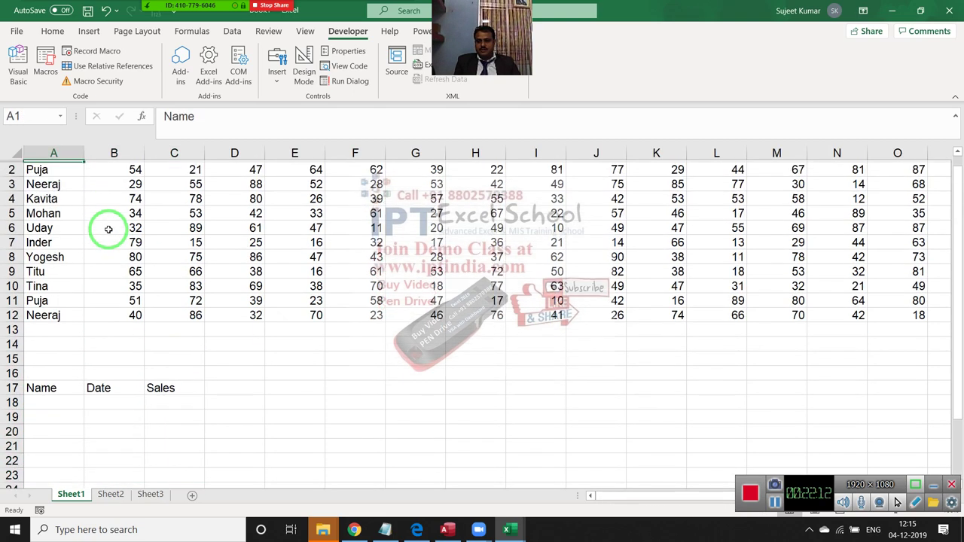
click(45, 72)
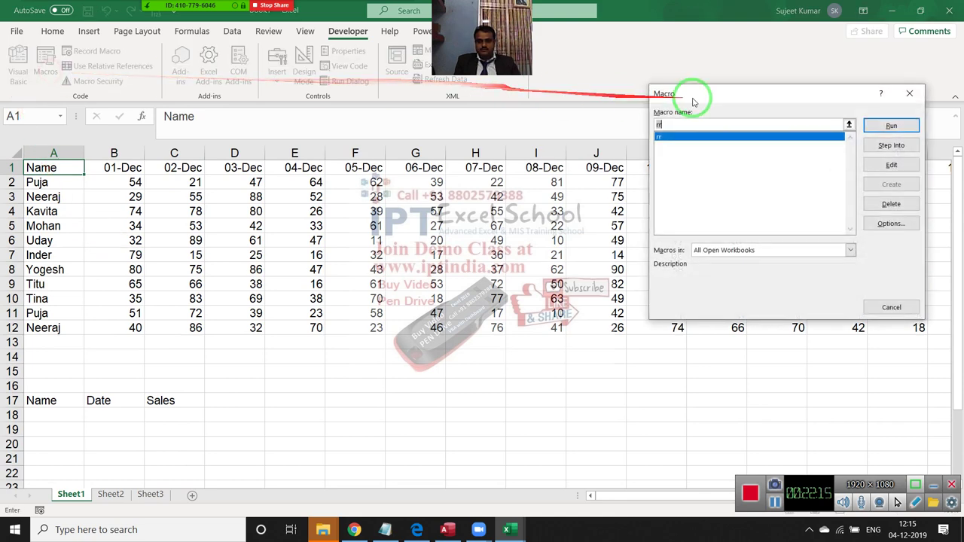
click(892, 127)
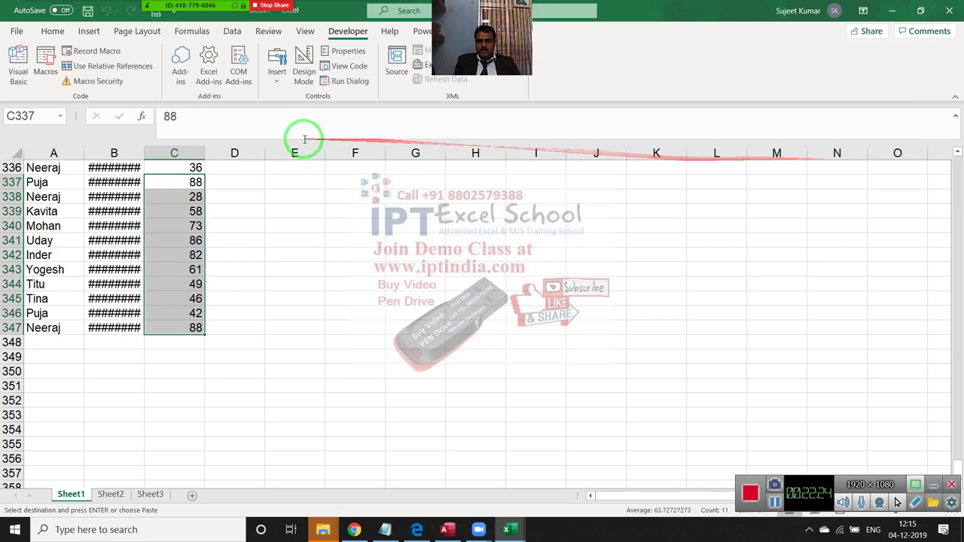
AutoFit the Date column B so the dates show instead of hash marks
scroll(158, 226, up, 5)
scroll(158, 256, up, 14)
scroll(155, 211, up, 7)
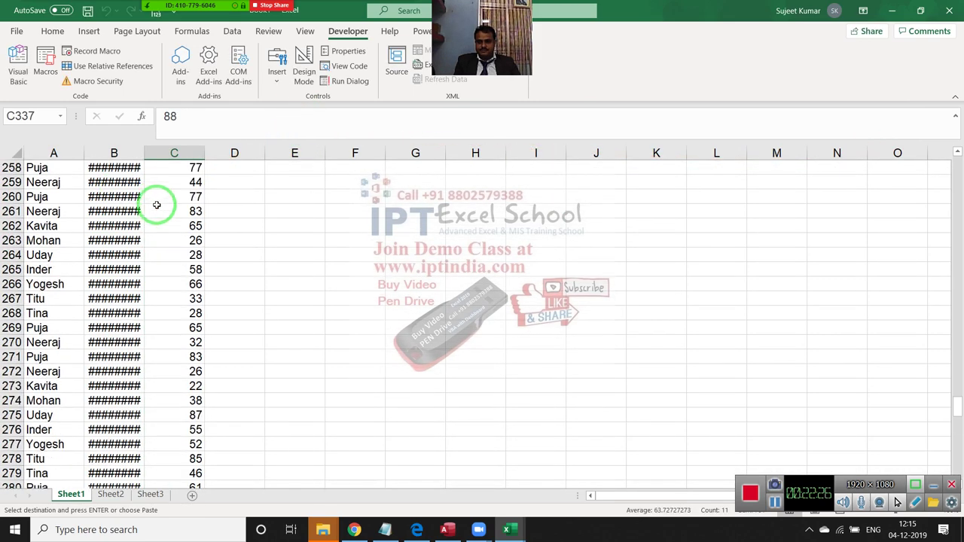
scroll(155, 204, up, 6)
double_click(147, 153)
Scroll back to the top of the sheet and minimise Excel to show the desktop
scroll(233, 220, up, 1)
scroll(233, 219, up, 12)
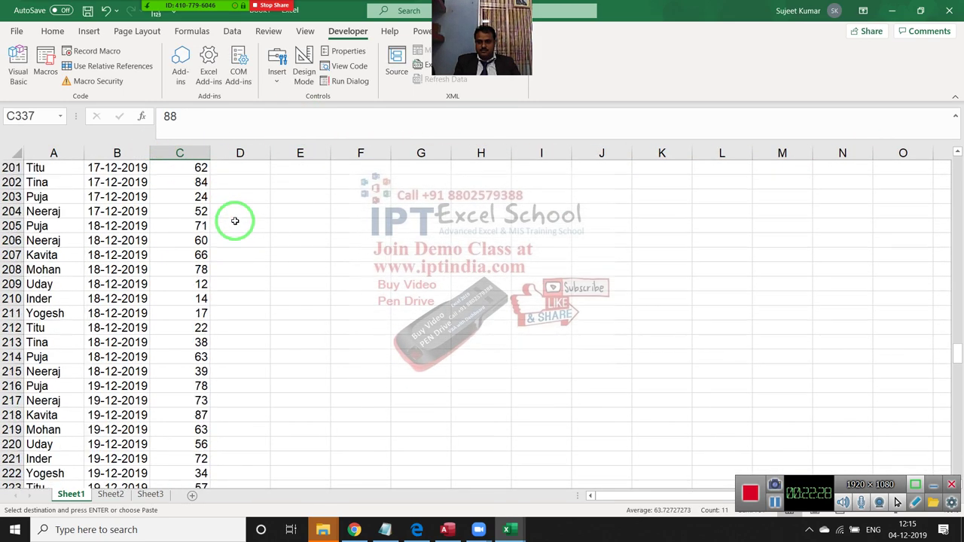
scroll(235, 215, up, 8)
scroll(235, 215, up, 16)
scroll(235, 215, up, 8)
scroll(235, 216, up, 18)
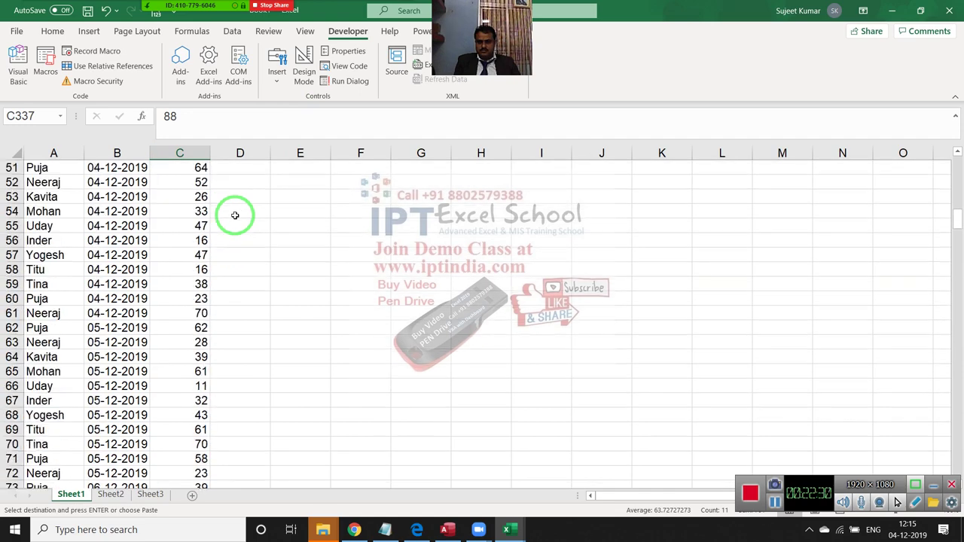
scroll(235, 215, up, 7)
scroll(235, 215, up, 10)
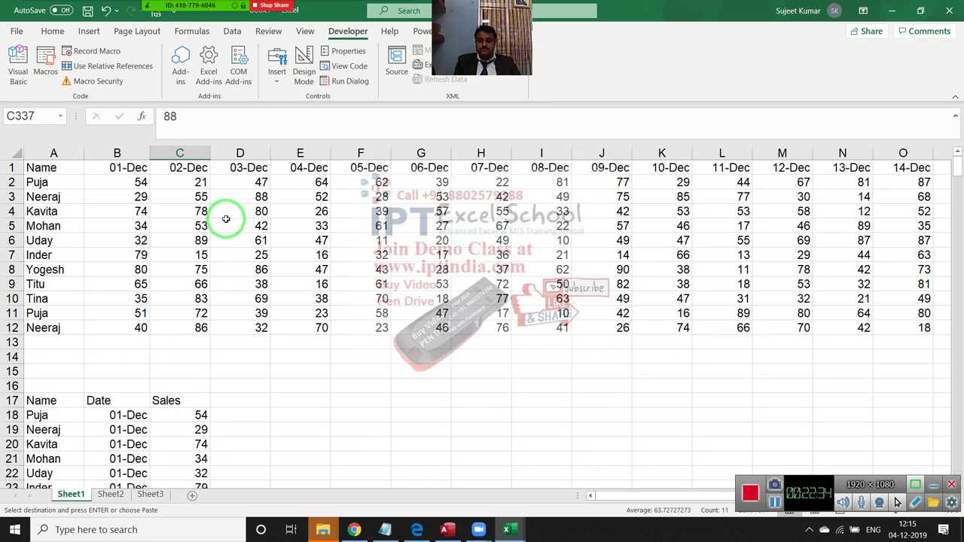
key(super+d)
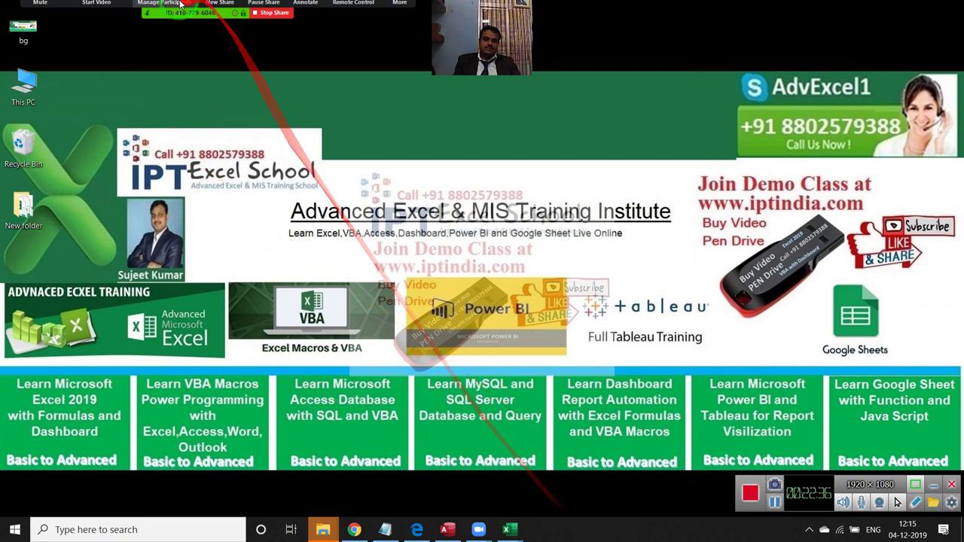
Show the Zoom meeting's Participants window listing the two attendees
click(171, 15)
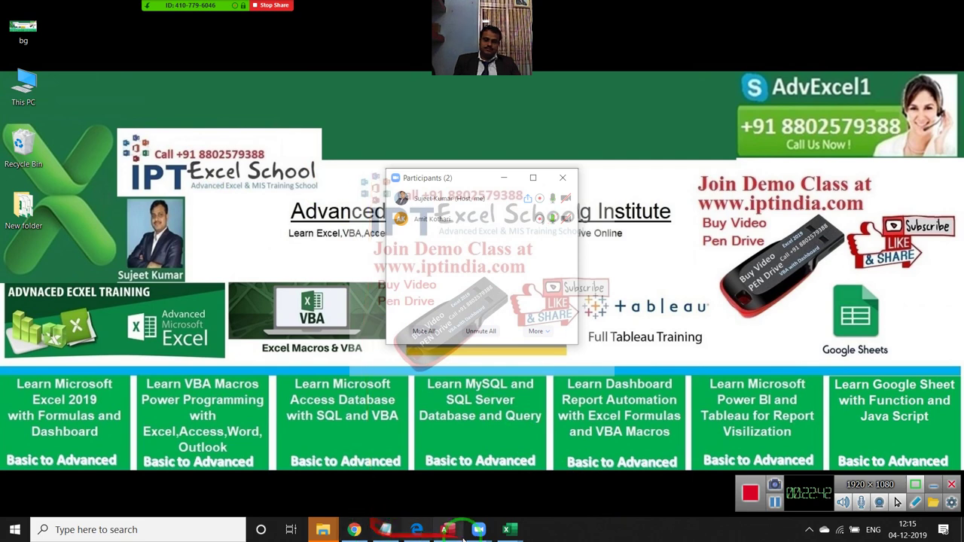
Bring the Book1 workbook back to the front and check the date in cell B29
mouse_move(507, 532)
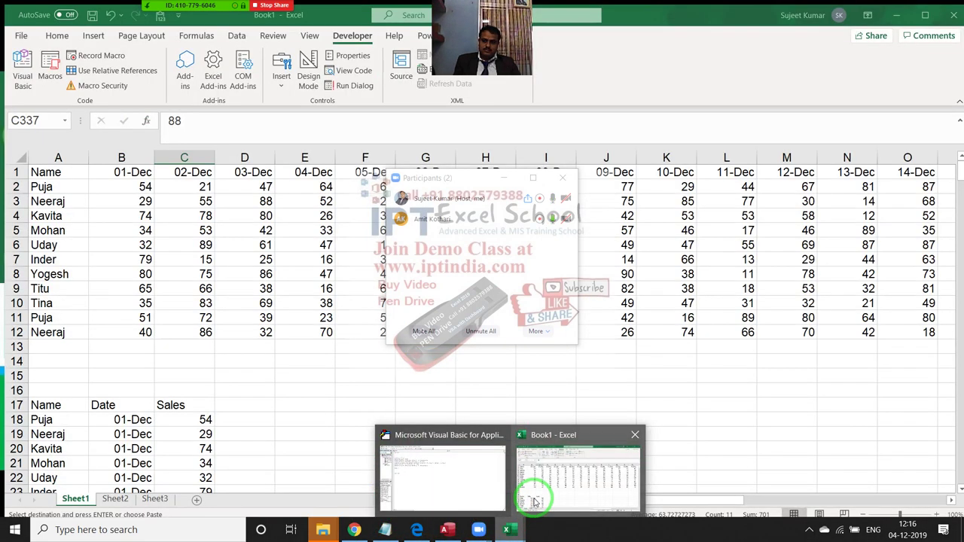
click(533, 501)
scroll(198, 361, down, 2)
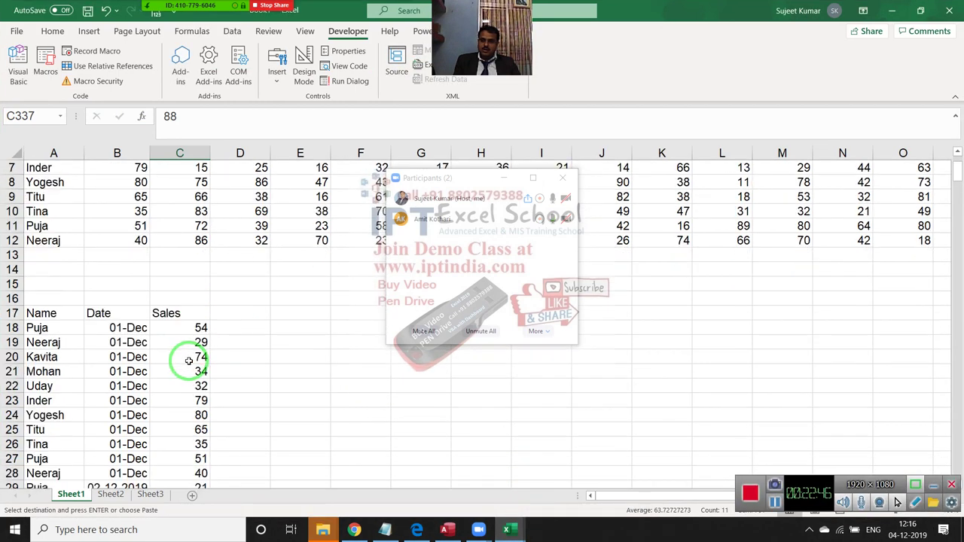
scroll(175, 388, down, 1)
click(121, 446)
Compare the 01-Dec dates in B18:B28 with the 02-12-2019 date in B29
scroll(187, 455, down, 1)
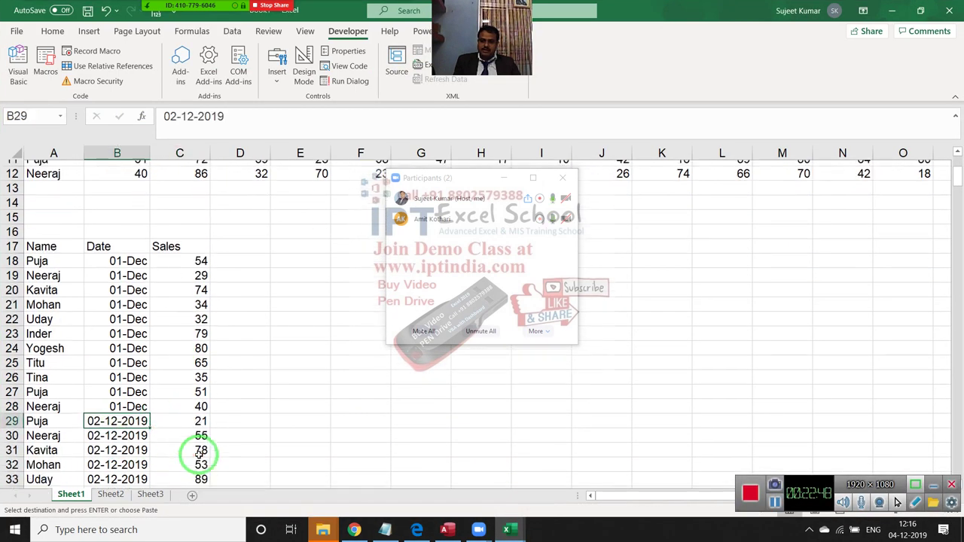
scroll(198, 456, down, 1)
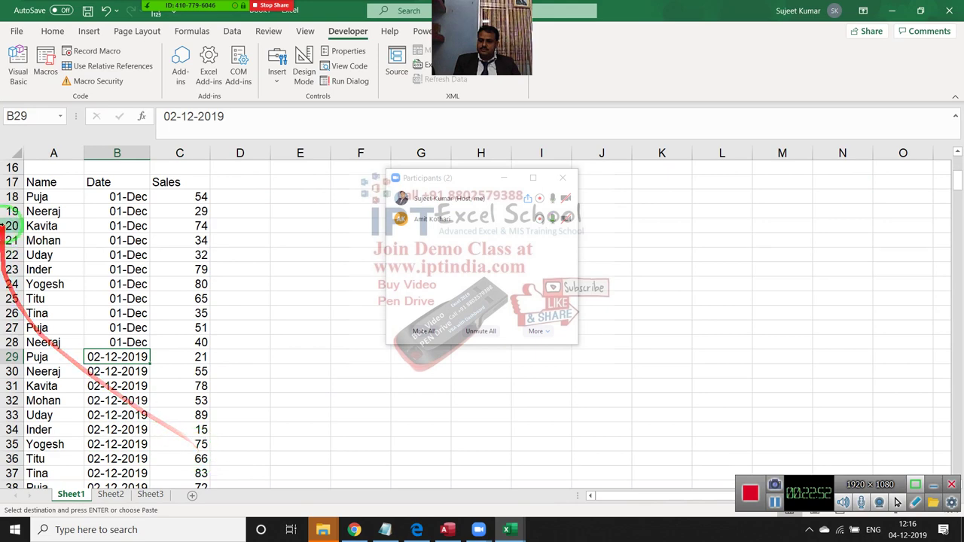
drag(82, 336, 141, 309)
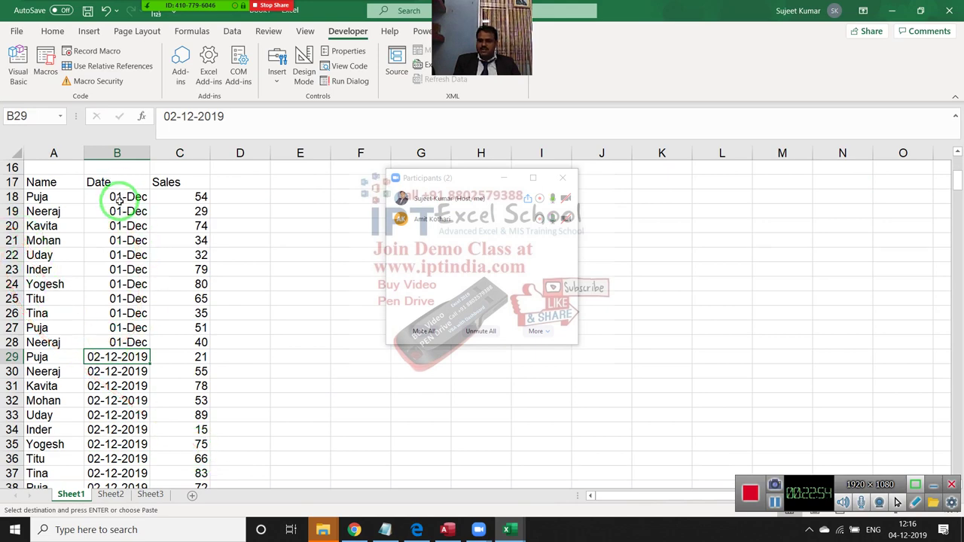
scroll(122, 199, up, 1)
drag(117, 235, 133, 386)
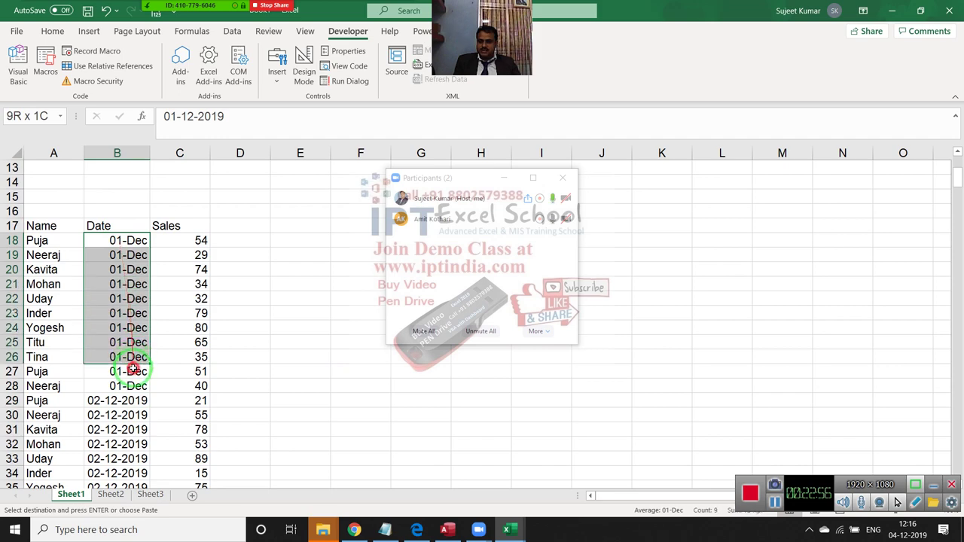
scroll(129, 323, up, 4)
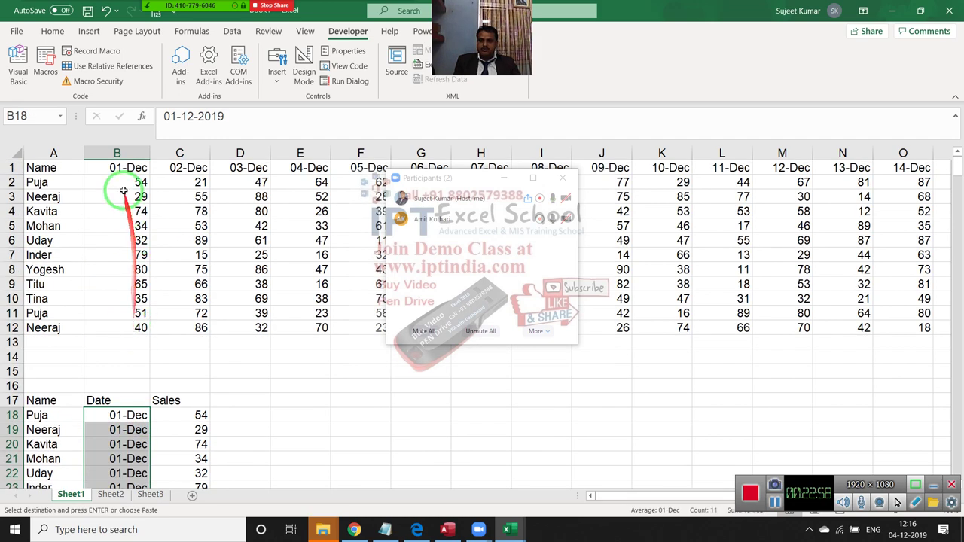
scroll(117, 301, down, 4)
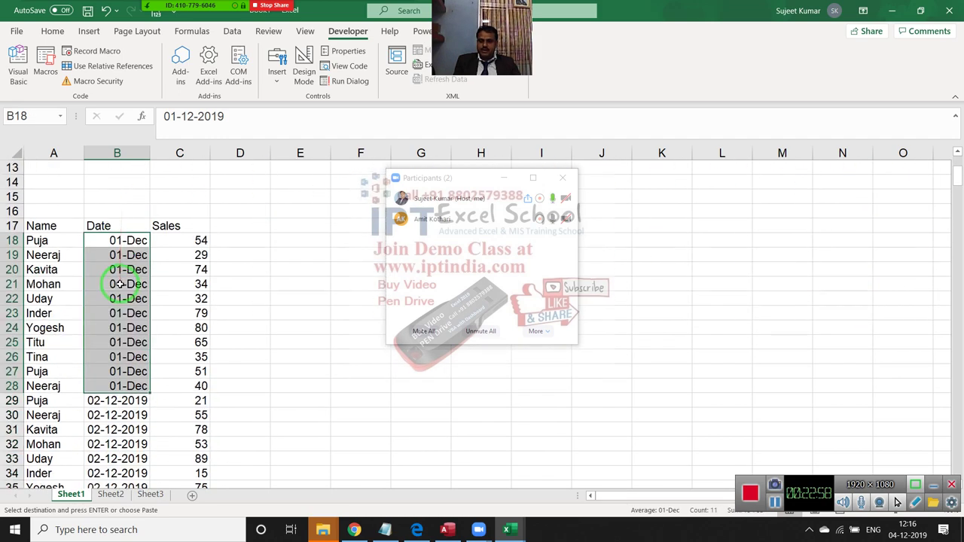
click(113, 401)
click(117, 241)
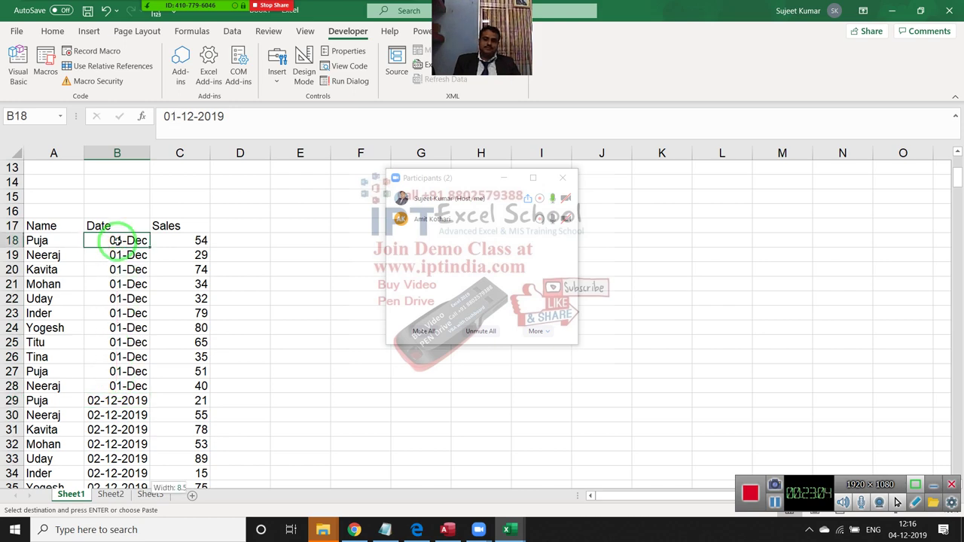
Select dates B18 through B347 and apply the 01-Dec-19 style date format
key(ctrl+shift+Down)
key(ctrl+shift+3)
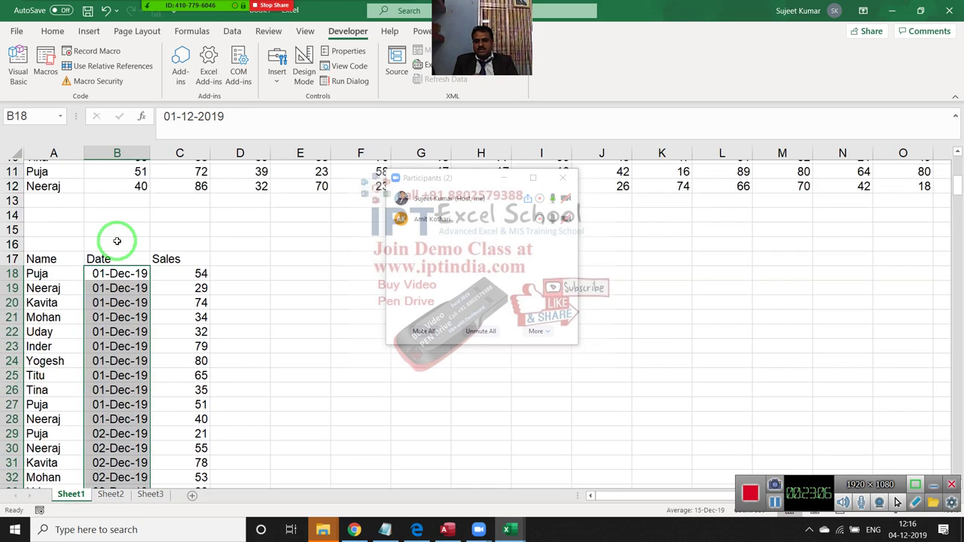
scroll(116, 240, up, 1)
scroll(114, 241, down, 4)
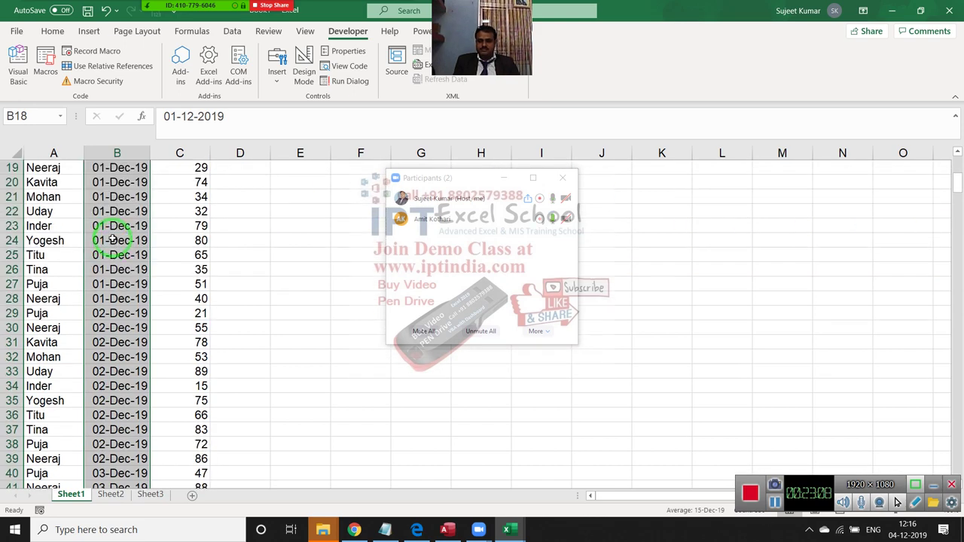
scroll(113, 241, down, 2)
scroll(113, 241, up, 3)
scroll(113, 239, up, 2)
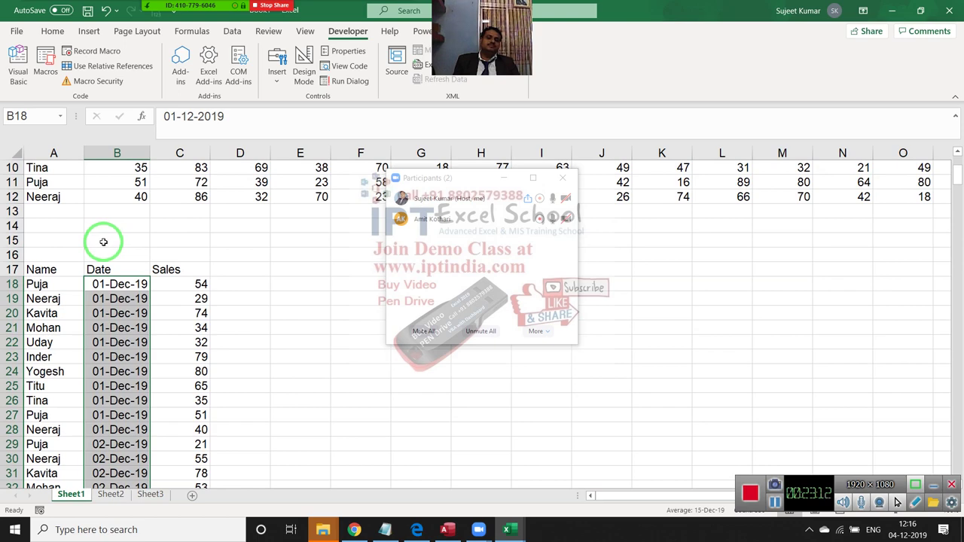
Deselect the column, dismiss the stray camera menu, and reselect the dates from B18 down
click(1, 148)
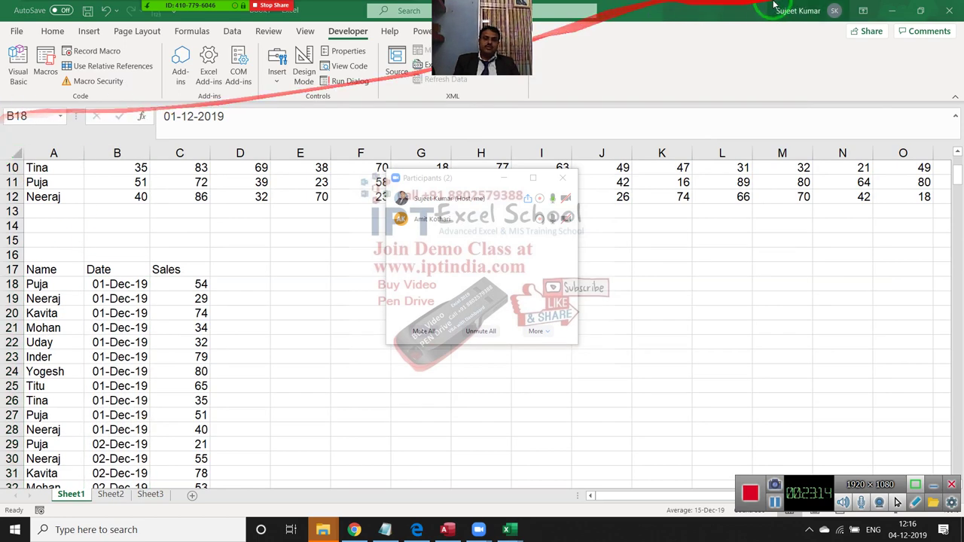
click(100, 29)
key(Escape)
key(ctrl+shift+Down)
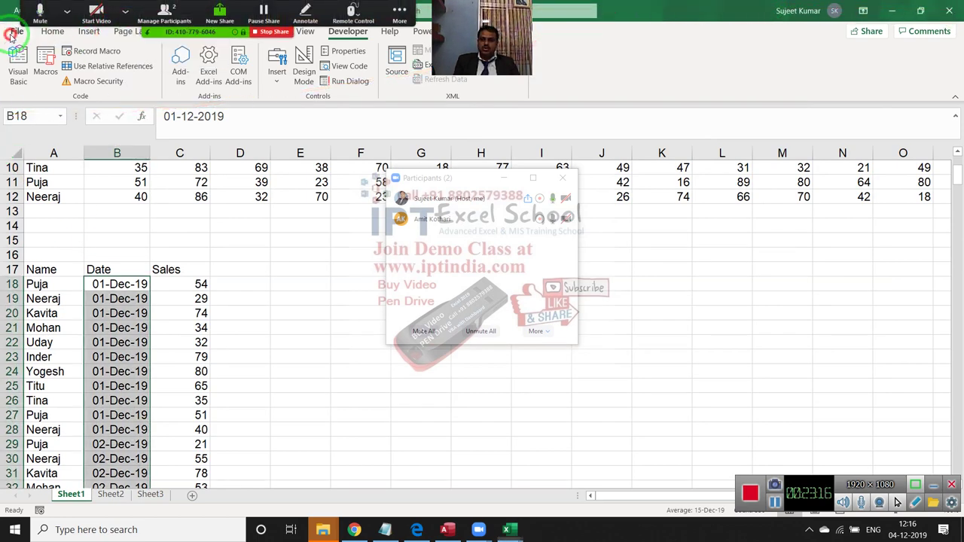
Save the workbook as macro-enabled Loop_Project-2 in the Desktop's New folder, then close Excel
click(15, 34)
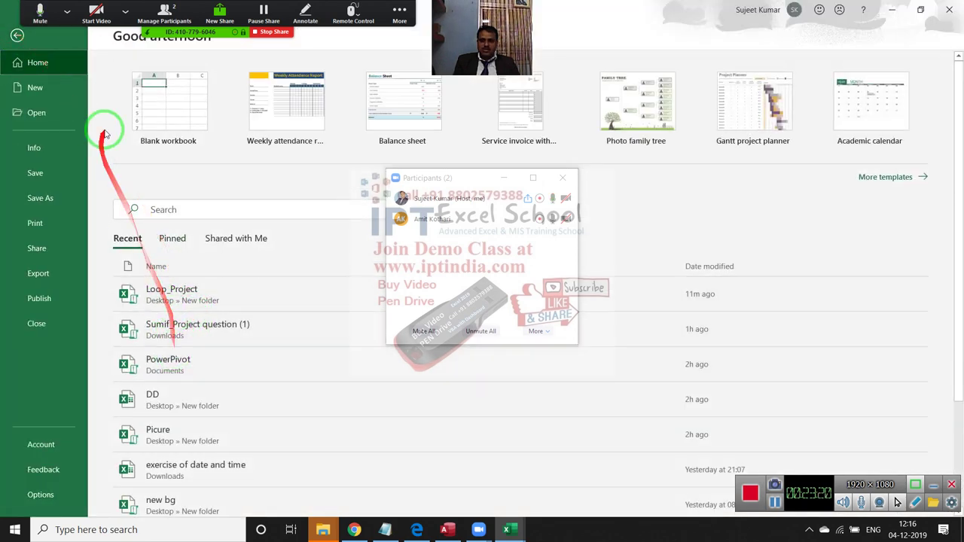
click(16, 36)
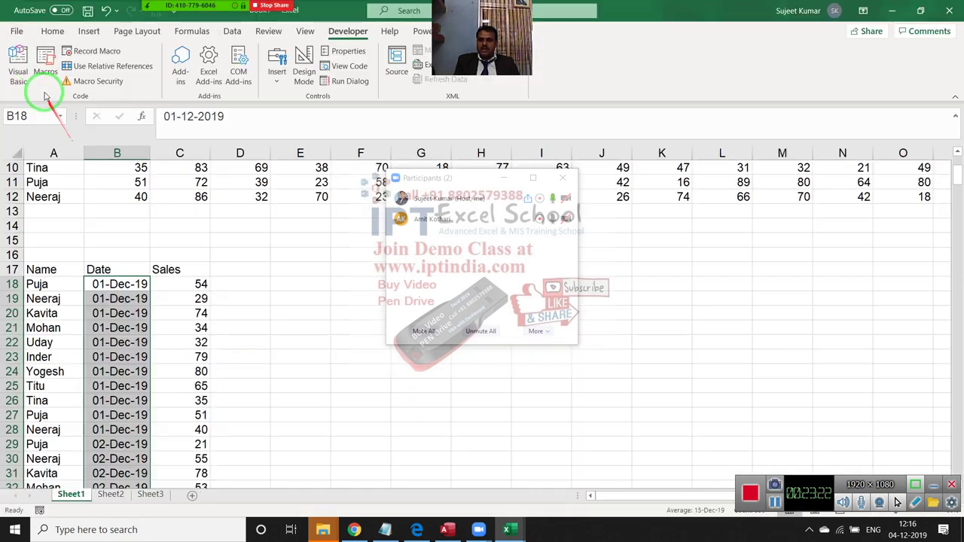
click(13, 32)
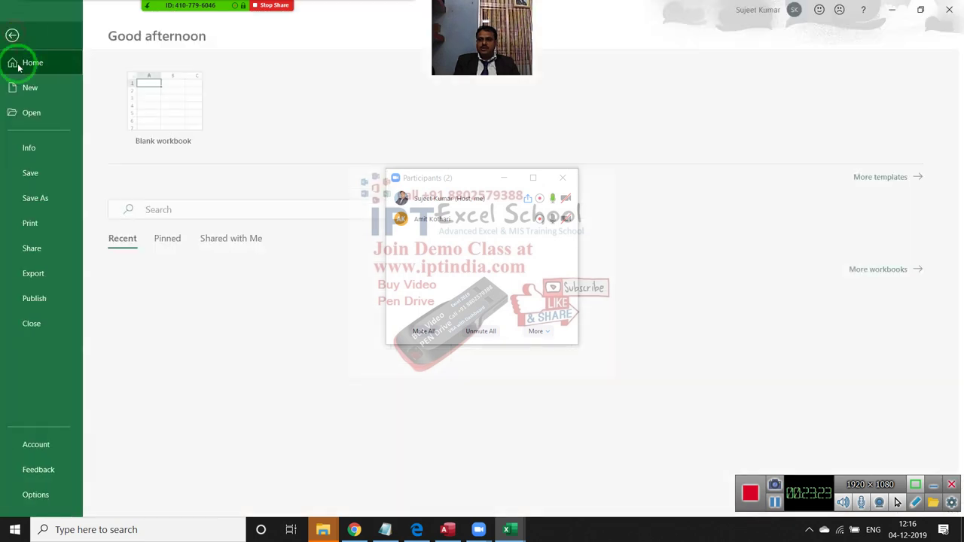
click(52, 200)
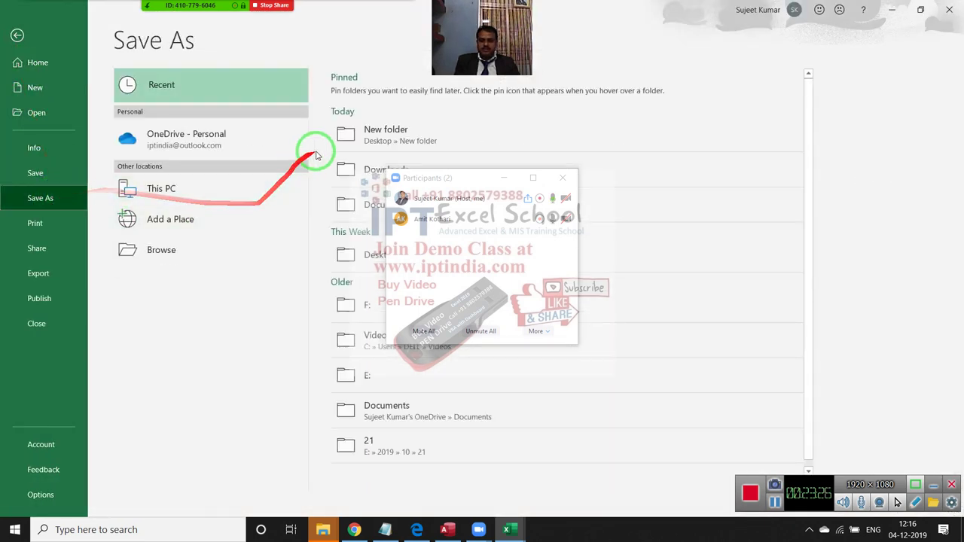
click(385, 139)
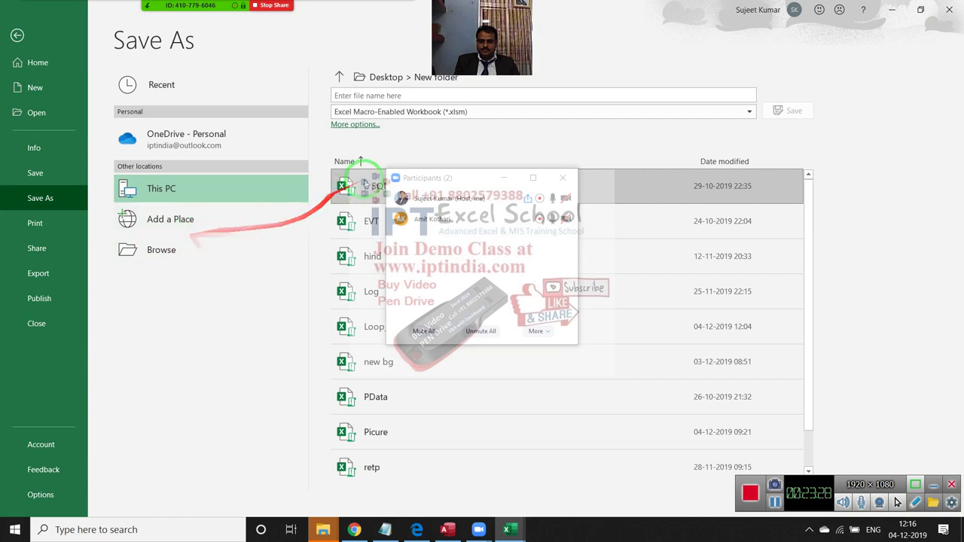
click(388, 96)
text(Loop_Project-2)
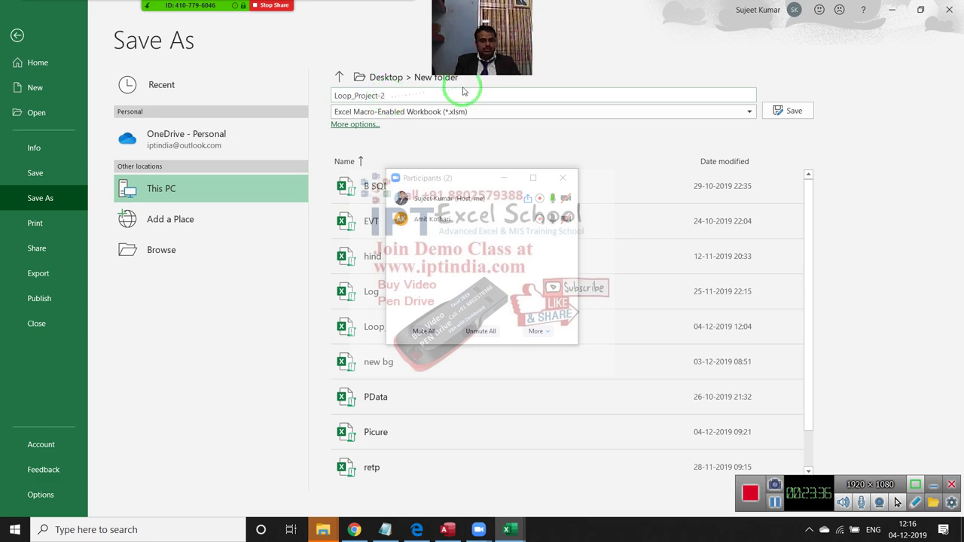
click(789, 110)
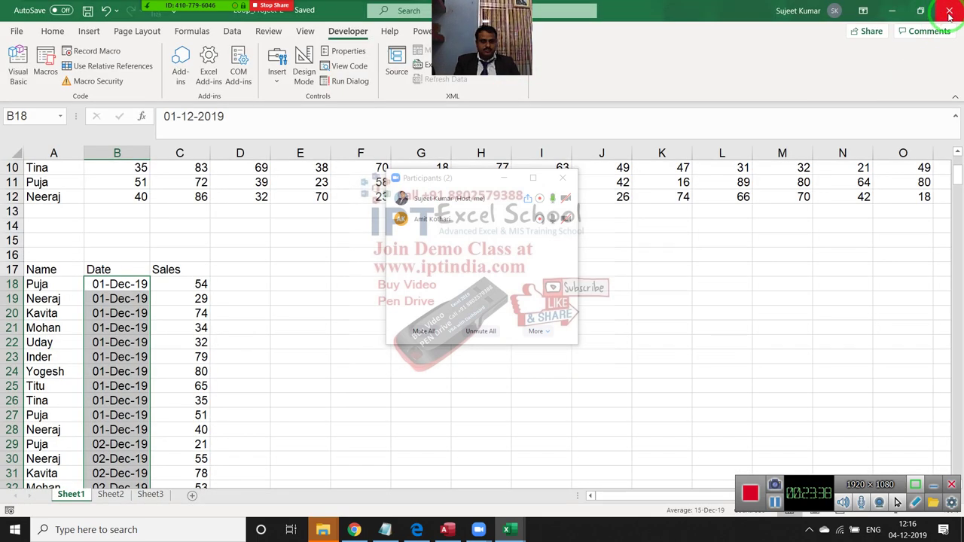
click(950, 15)
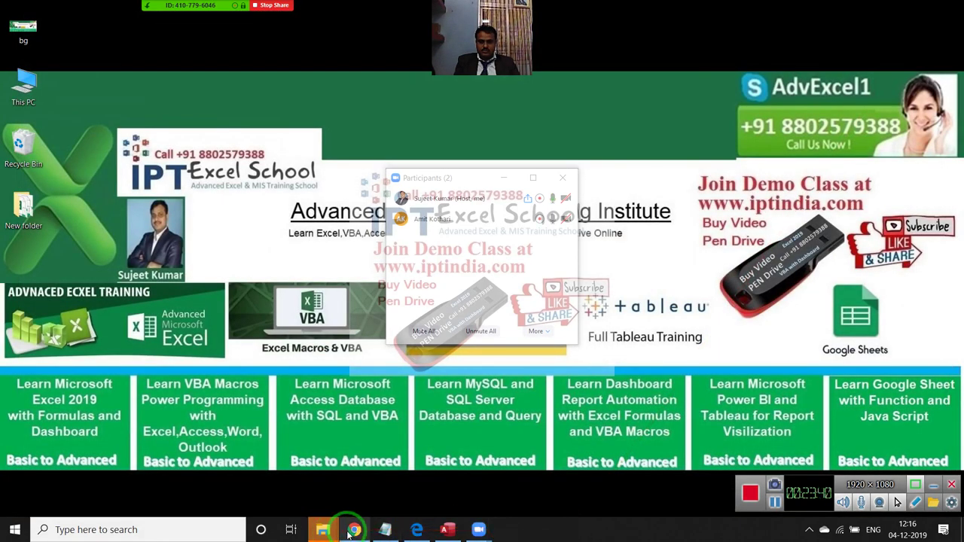
Start a new Gmail message and search for a contact's name in the To field
click(354, 530)
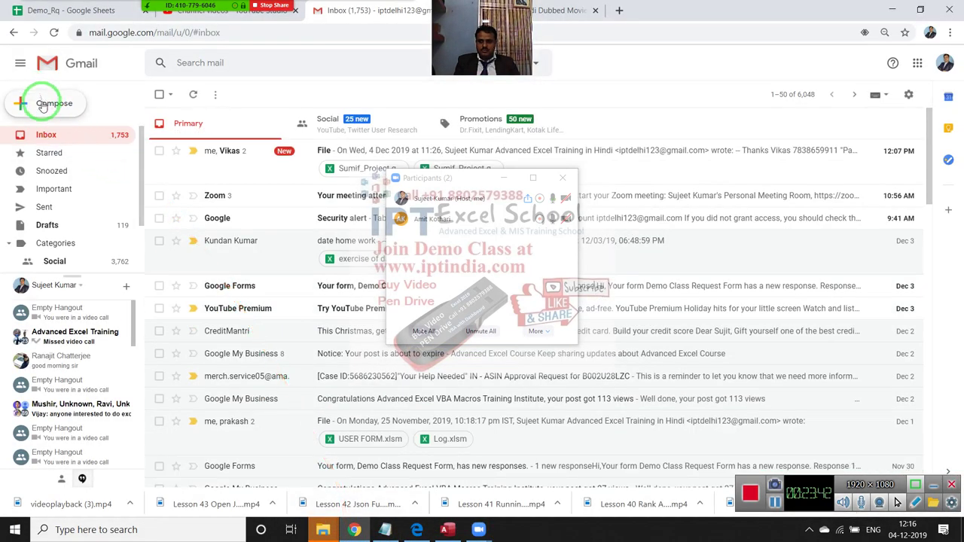
click(43, 106)
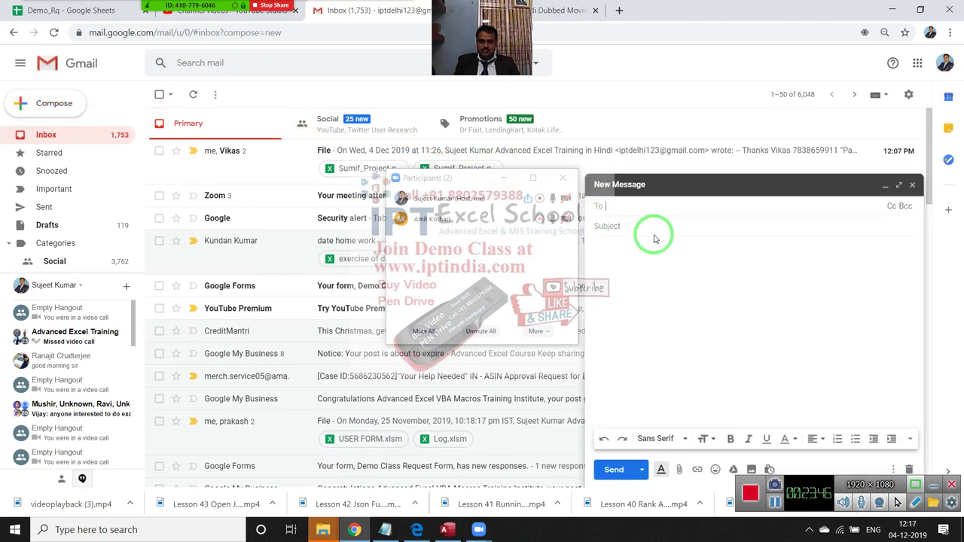
text(ami)
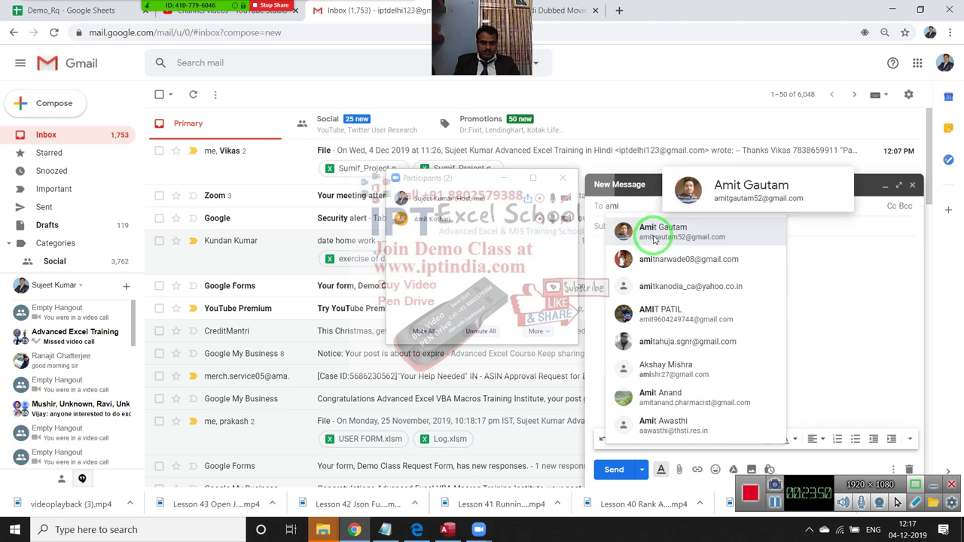
text(t)
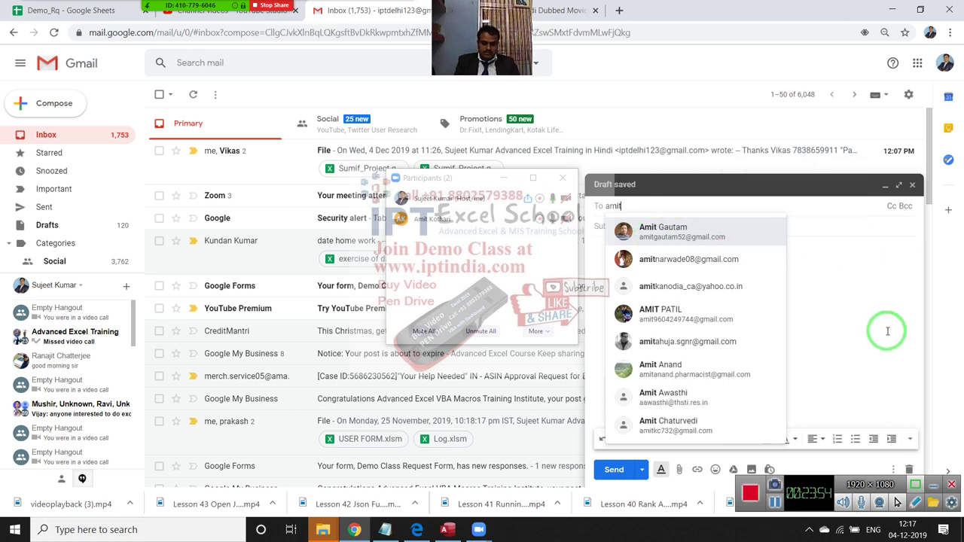
text( k)
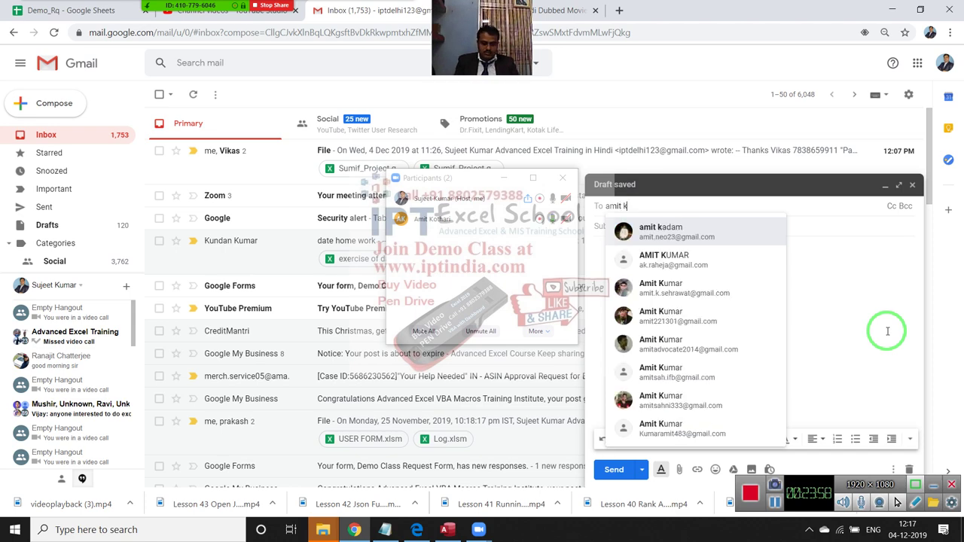
text(o)
Add the suggested contact as recipient, then switch to the Demo_Rq spreadsheet
key(BackSpace)
key(BackSpace)
key(BackSpace)
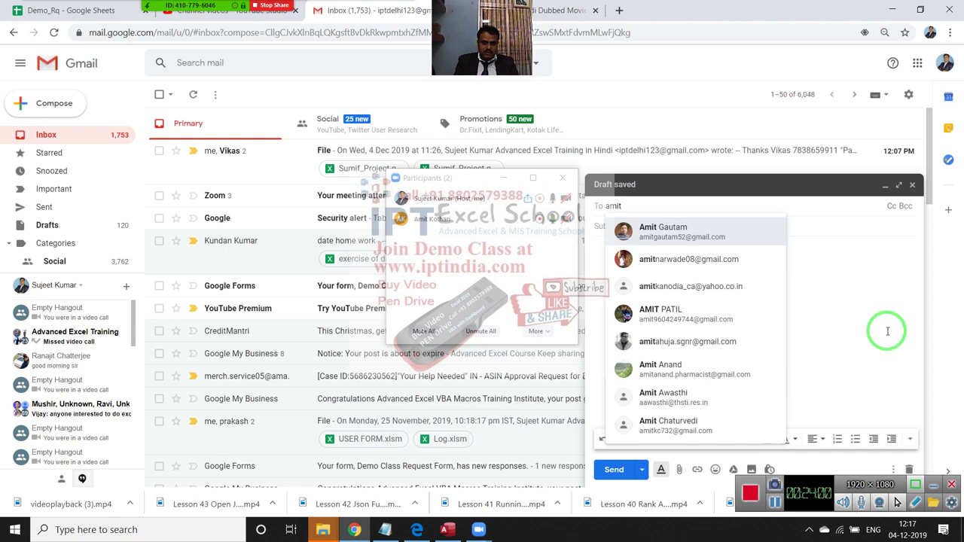
key(BackSpace)
key(BackSpace)
key(BackSpace)
key(BackSpace)
text(k)
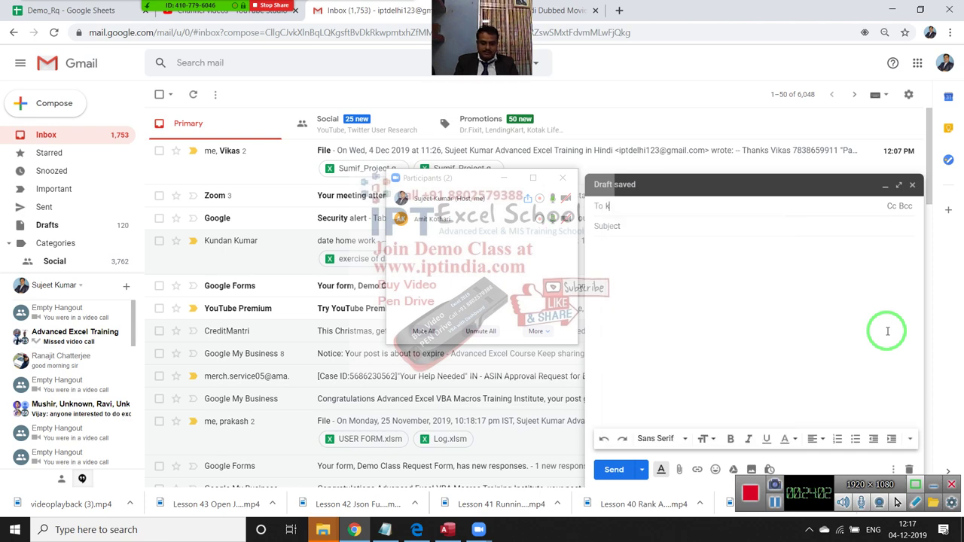
text(o)
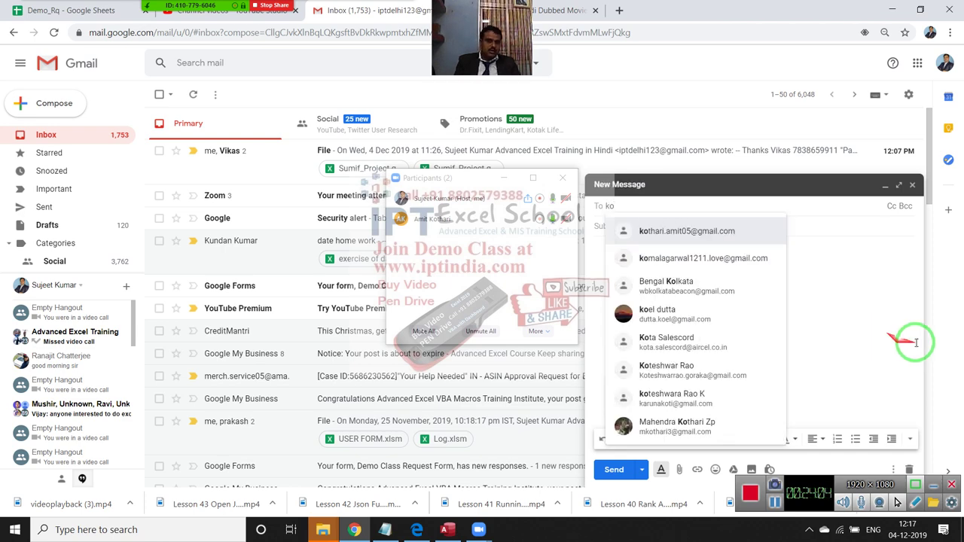
click(746, 238)
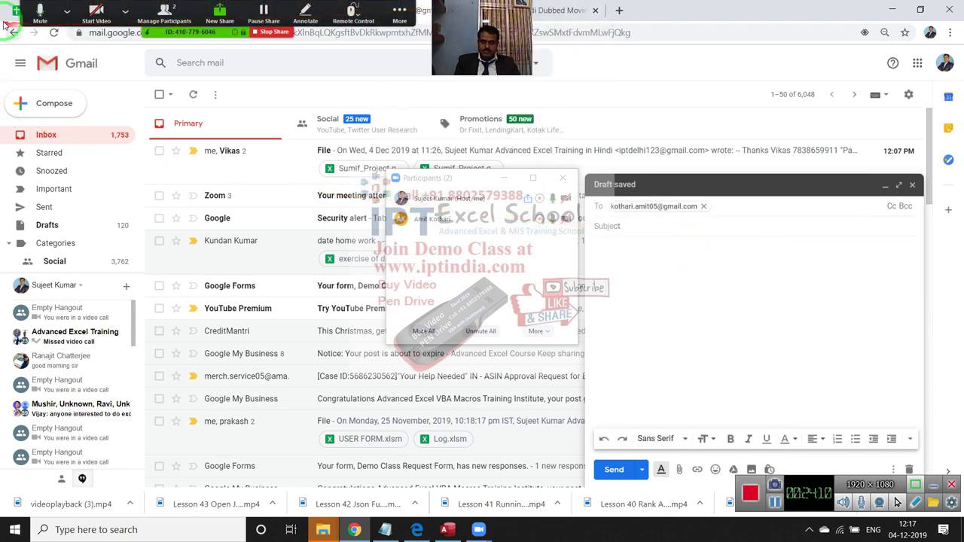
click(45, 10)
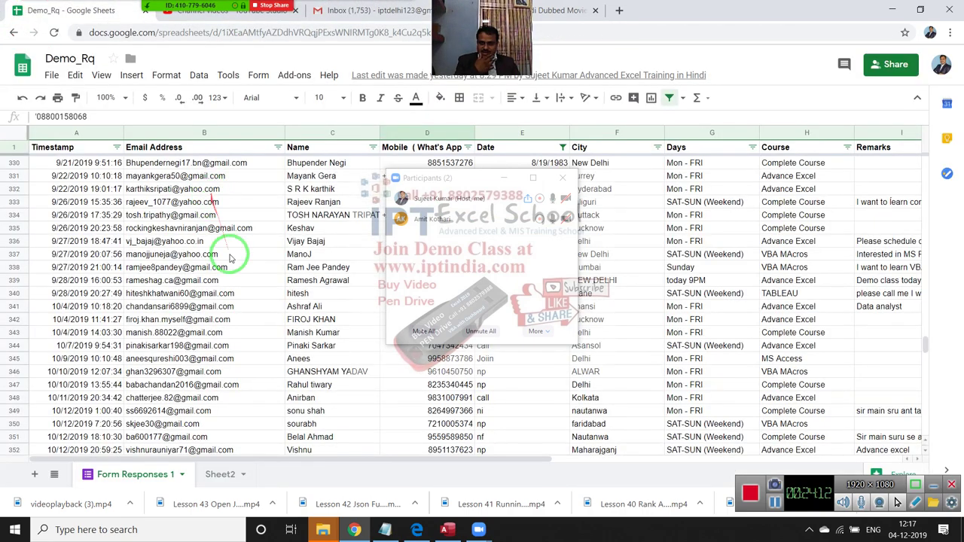
Select the e-mail address in Demo_Rq cell B363 and go back to the Gmail draft
scroll(221, 286, down, 3)
scroll(234, 340, down, 1)
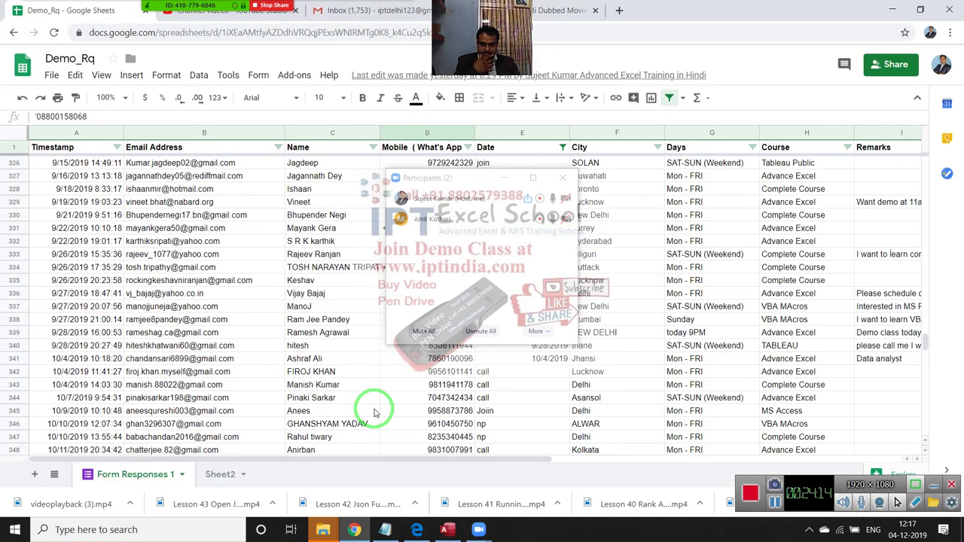
scroll(377, 410, down, 2)
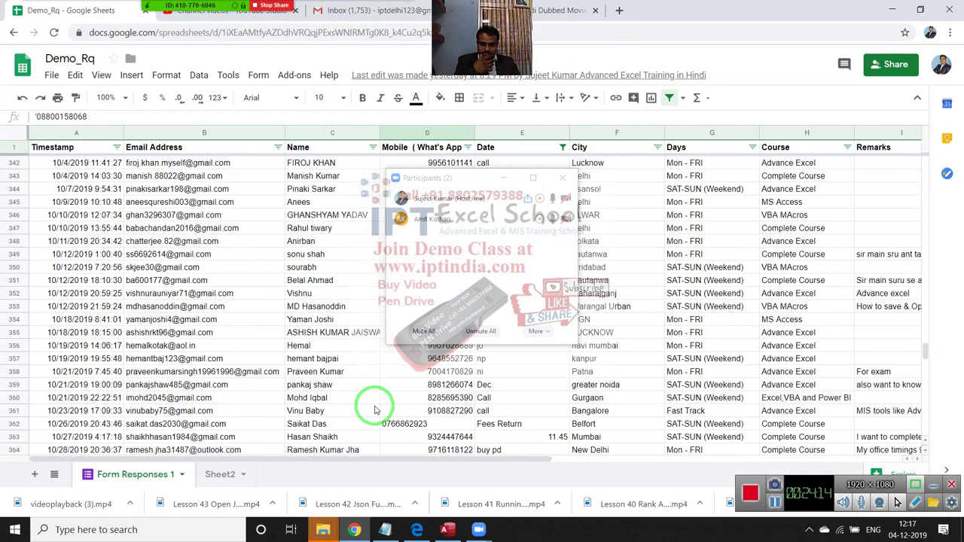
click(257, 440)
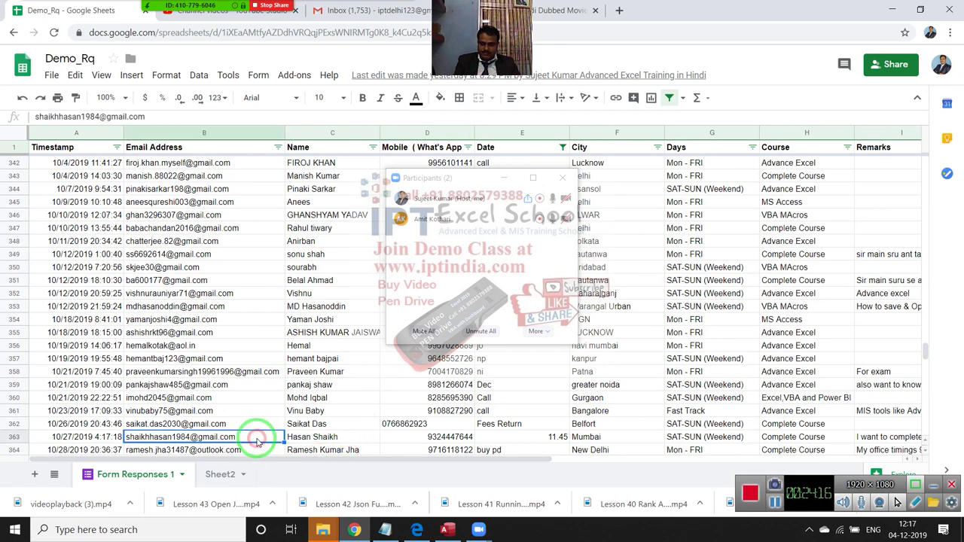
click(349, 10)
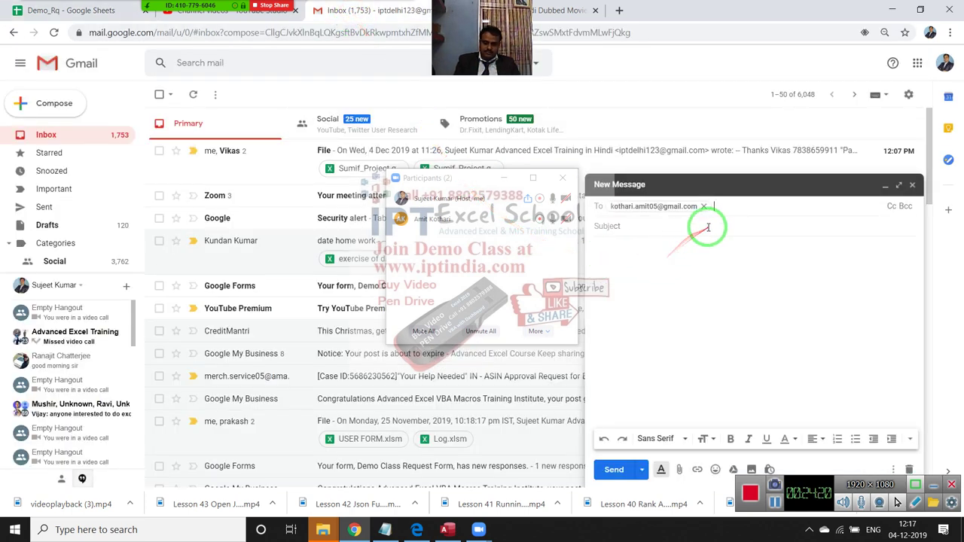
Paste the second recipient's address and give the message the subject File
key(ctrl+v)
click(678, 231)
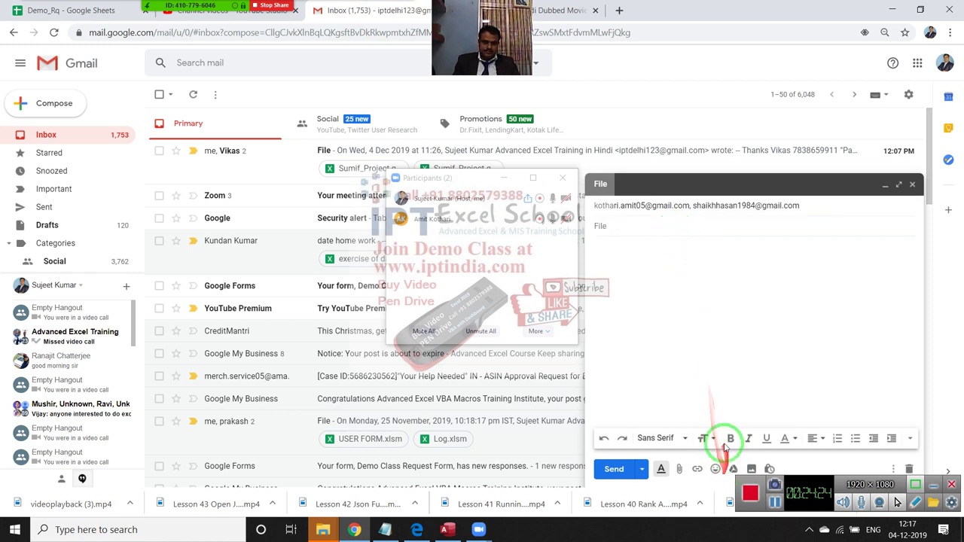
click(679, 470)
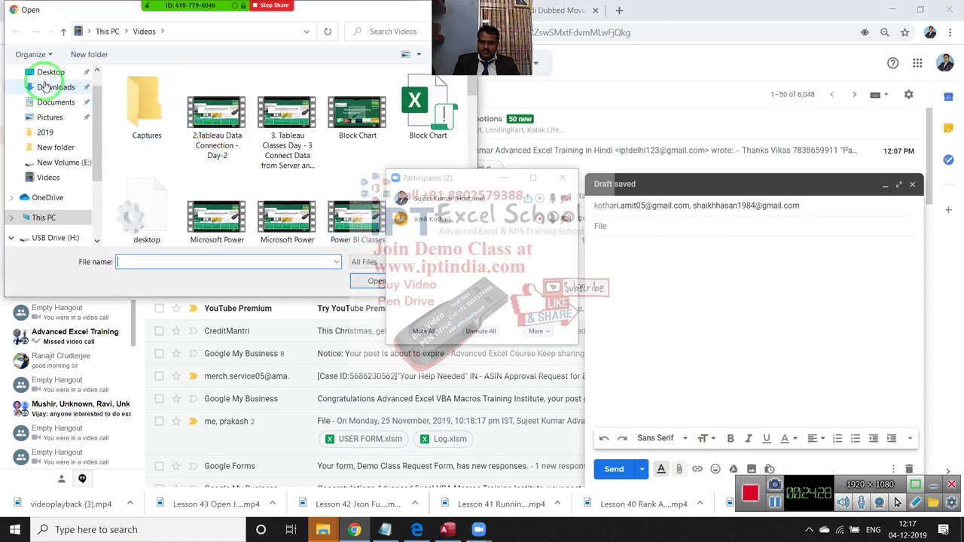
Attach Loop_Project-2 and Loop_Project from the Desktop's New folder and send the message
click(51, 72)
double_click(154, 93)
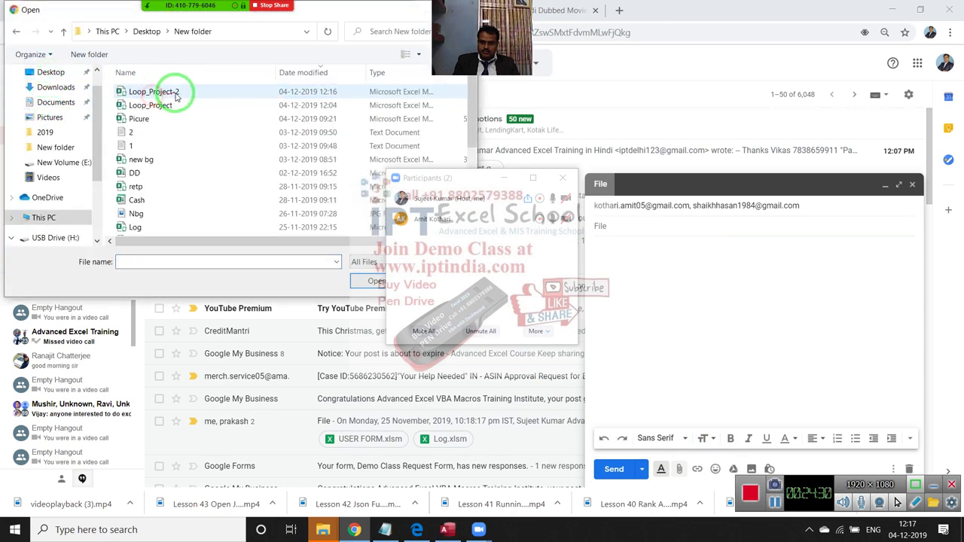
click(154, 91)
ctrl+click(151, 105)
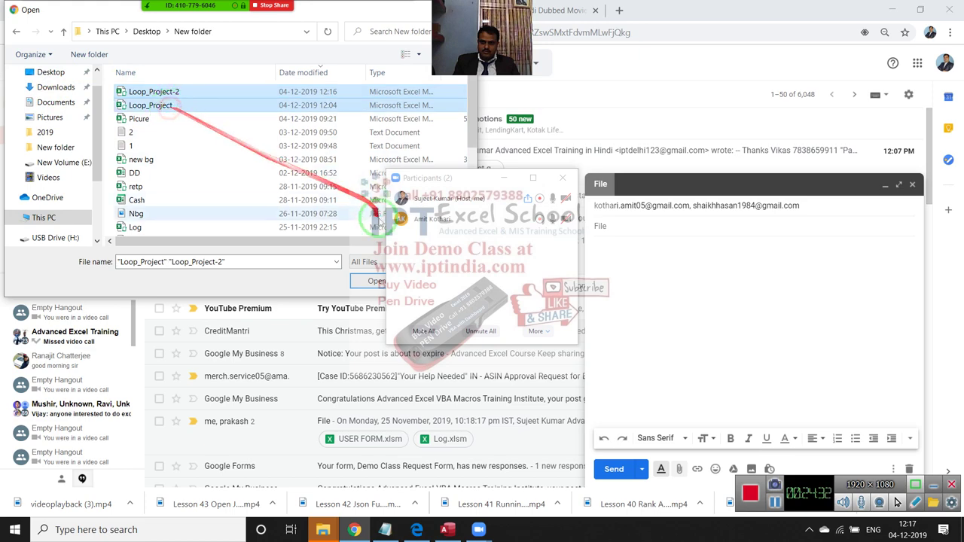
click(376, 281)
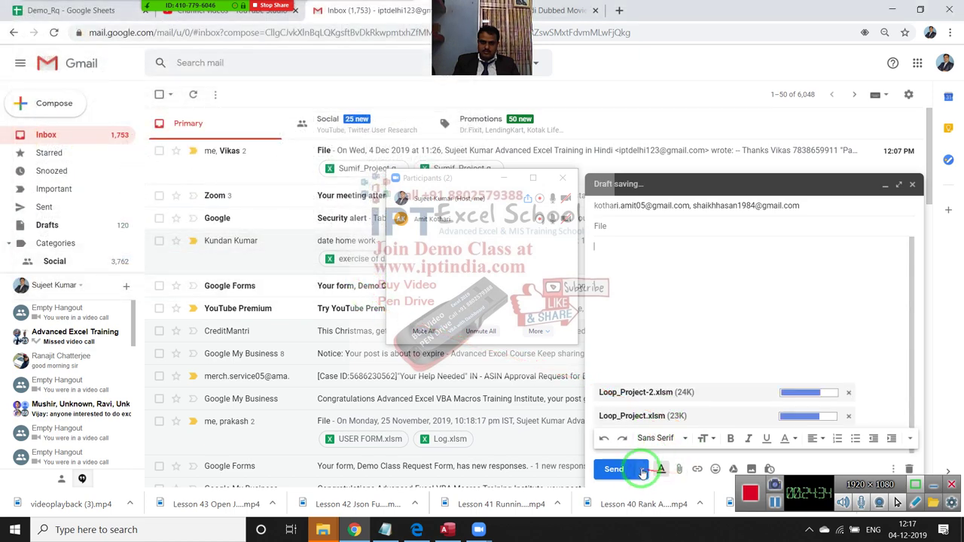
click(616, 470)
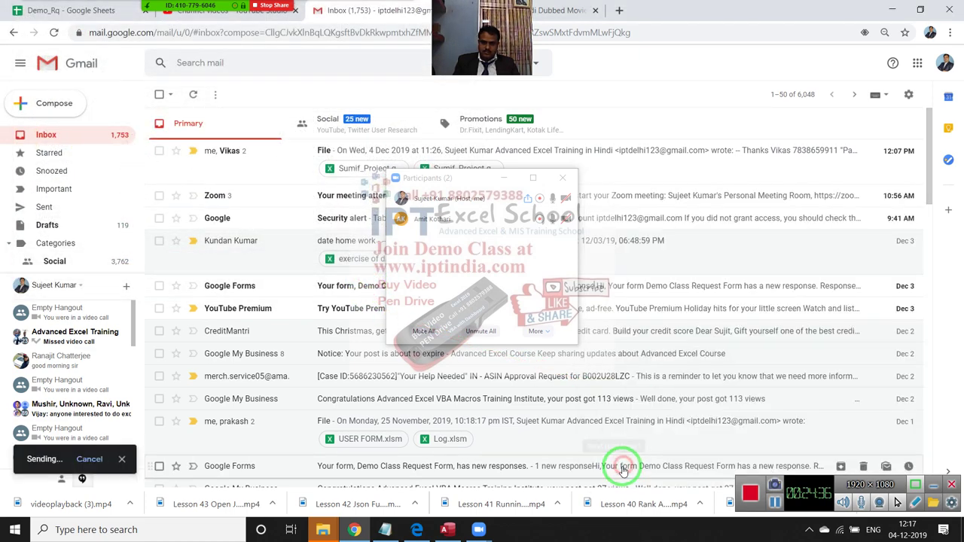
Minimise the browser and choose End Meeting from Zoom's More menu
key(super+d)
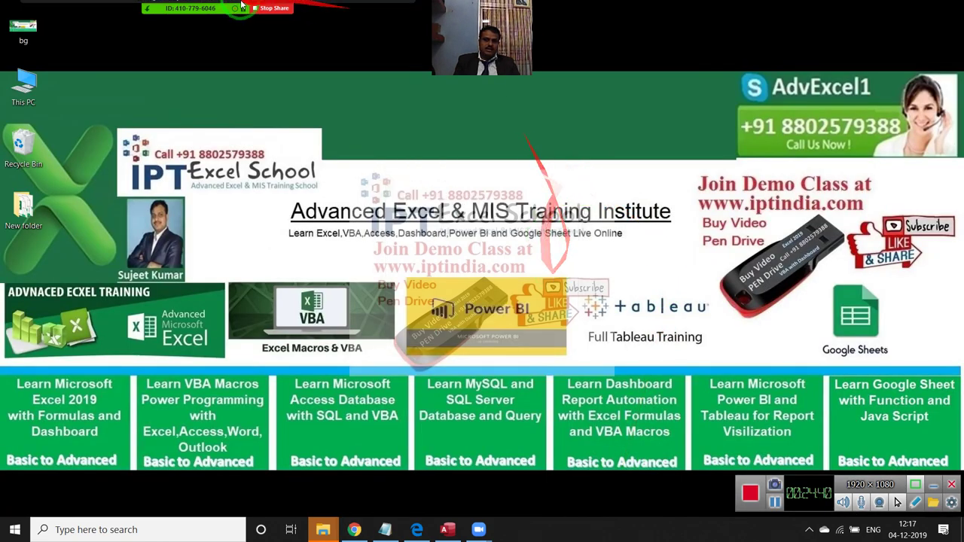
click(399, 11)
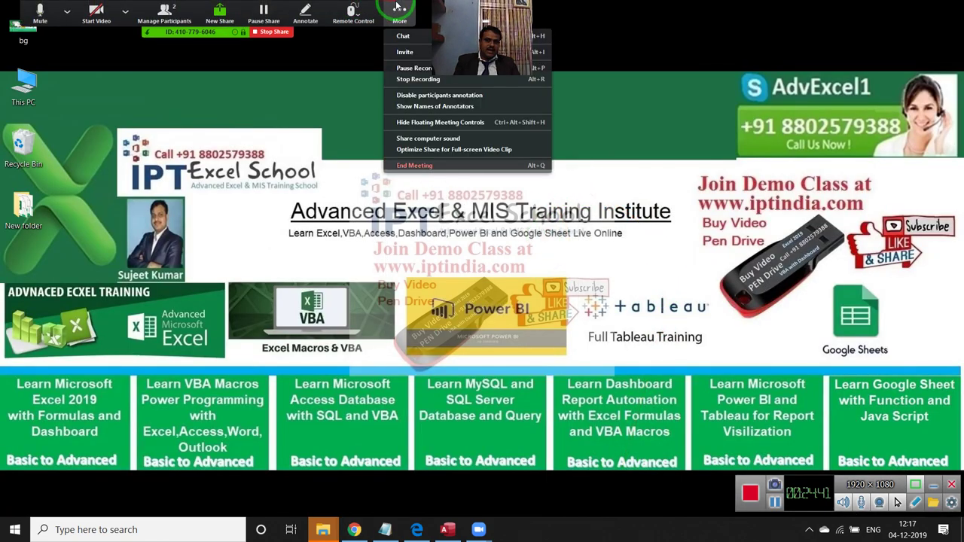
click(431, 171)
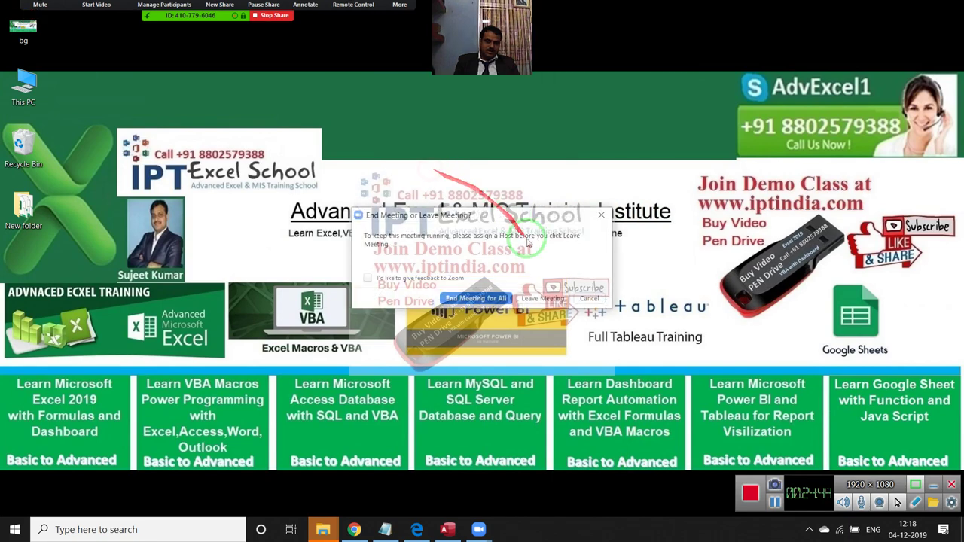